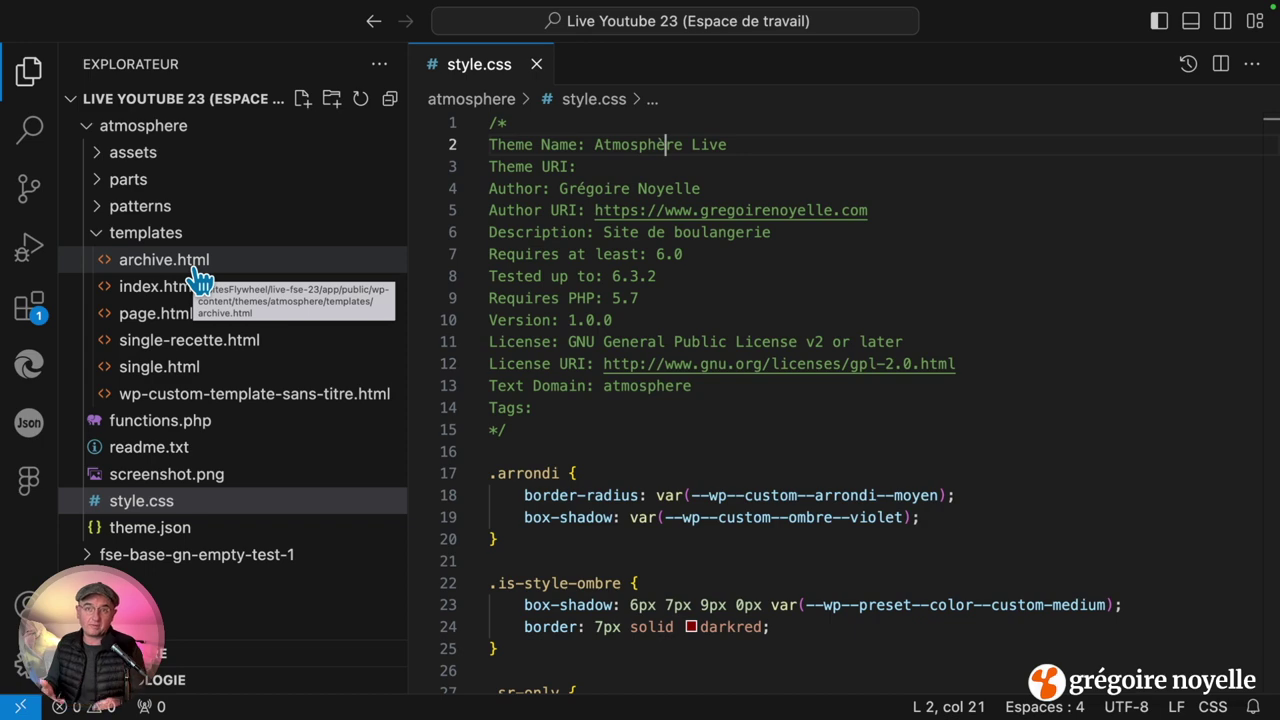
Step: Switch to the browser and open the Données de la recette field group in ACF from the site's dashboard
key("super+Tab")
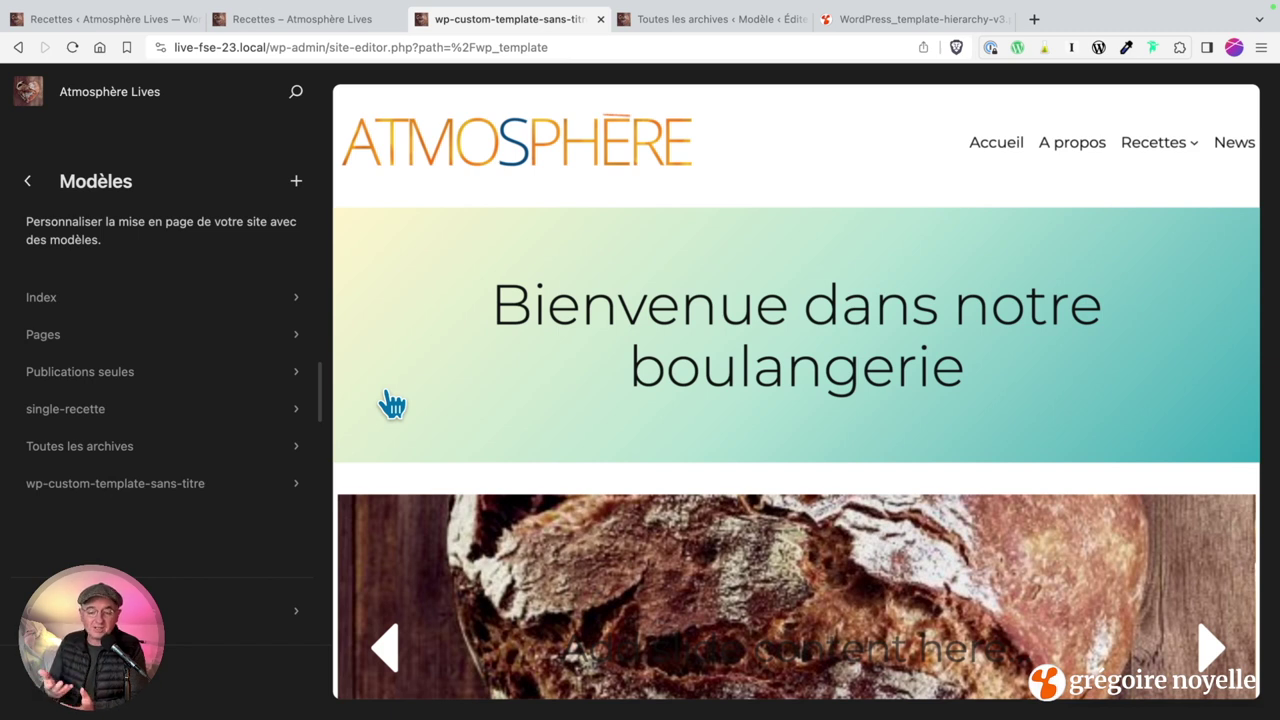
left_click(725, 24)
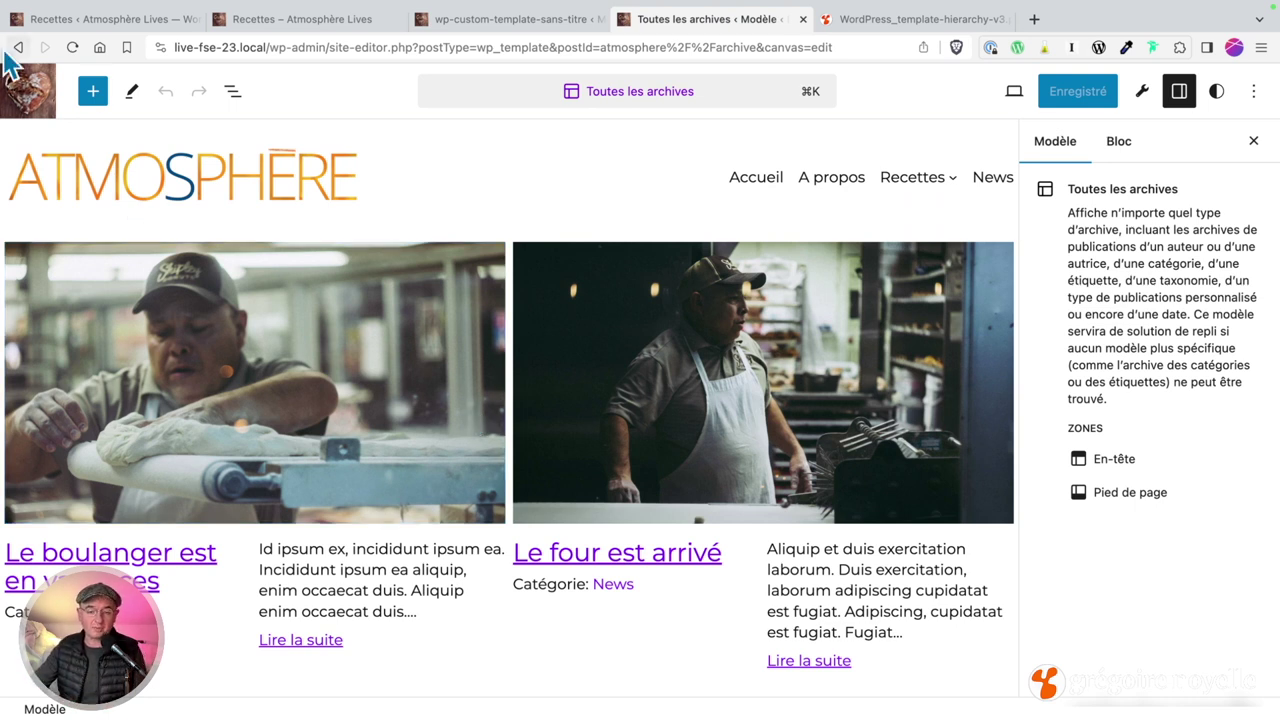
left_click(262, 29)
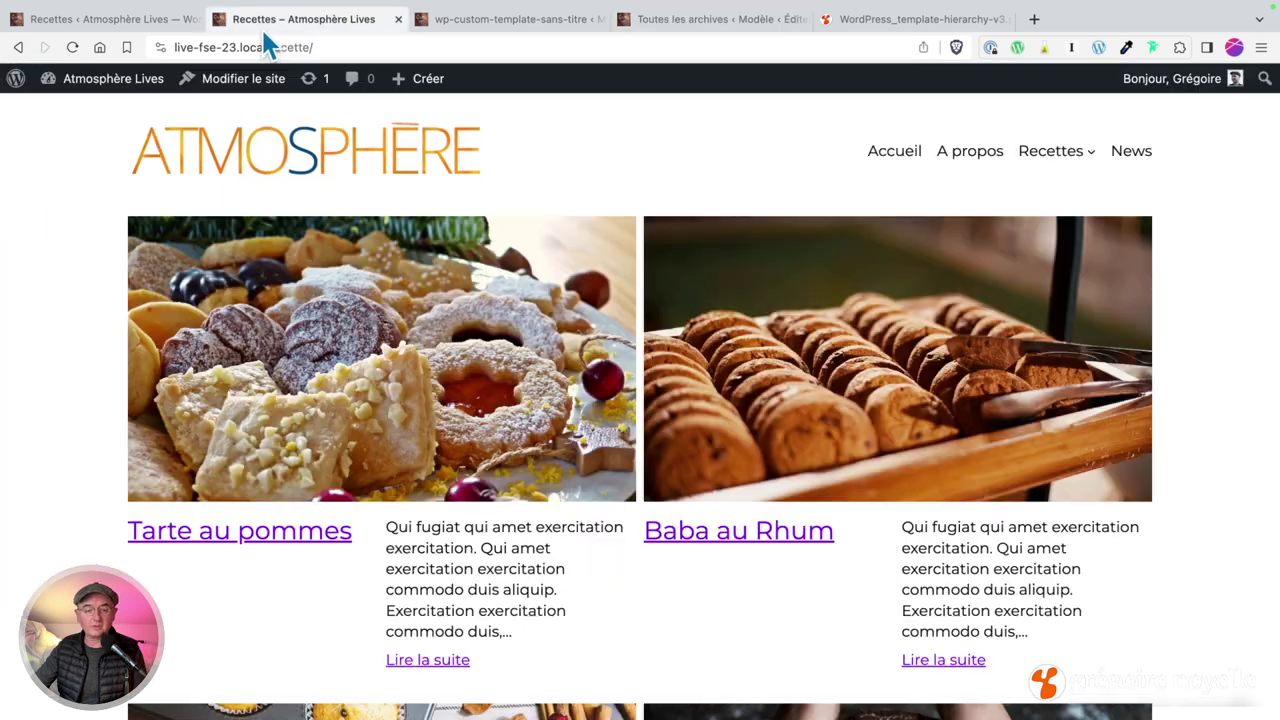
left_click(118, 80)
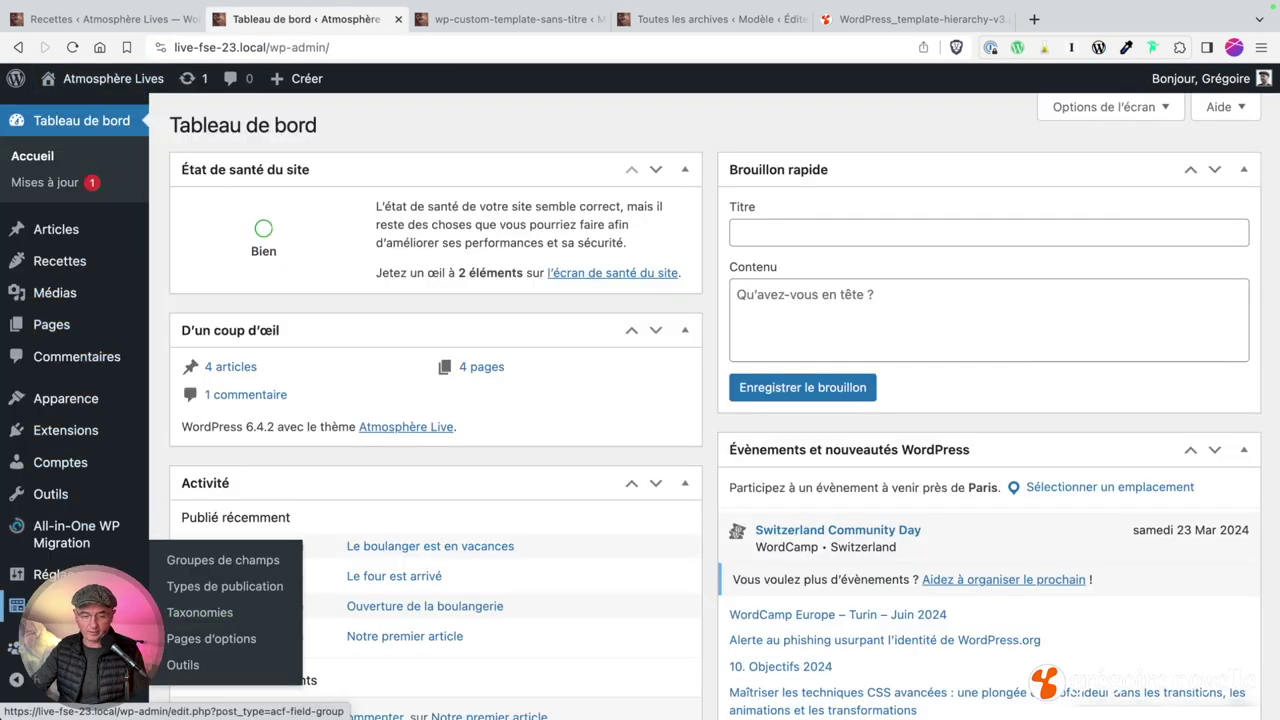
left_click(45, 606)
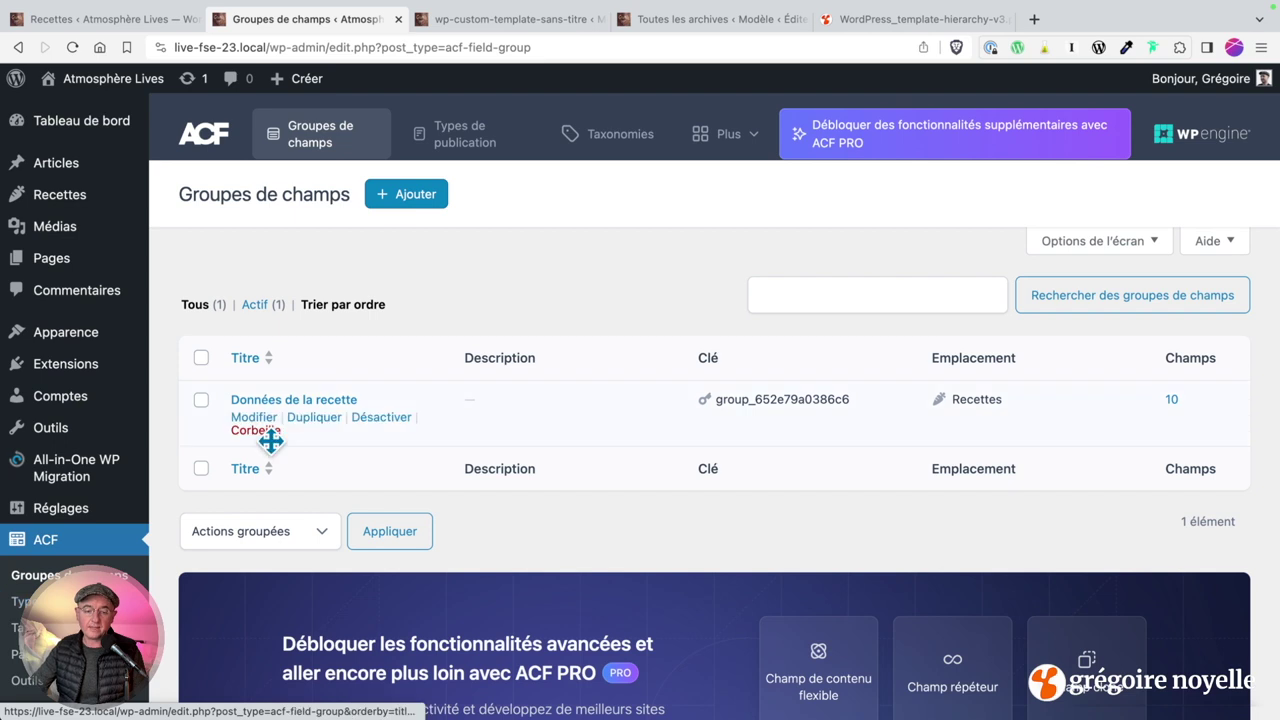
left_click(308, 402)
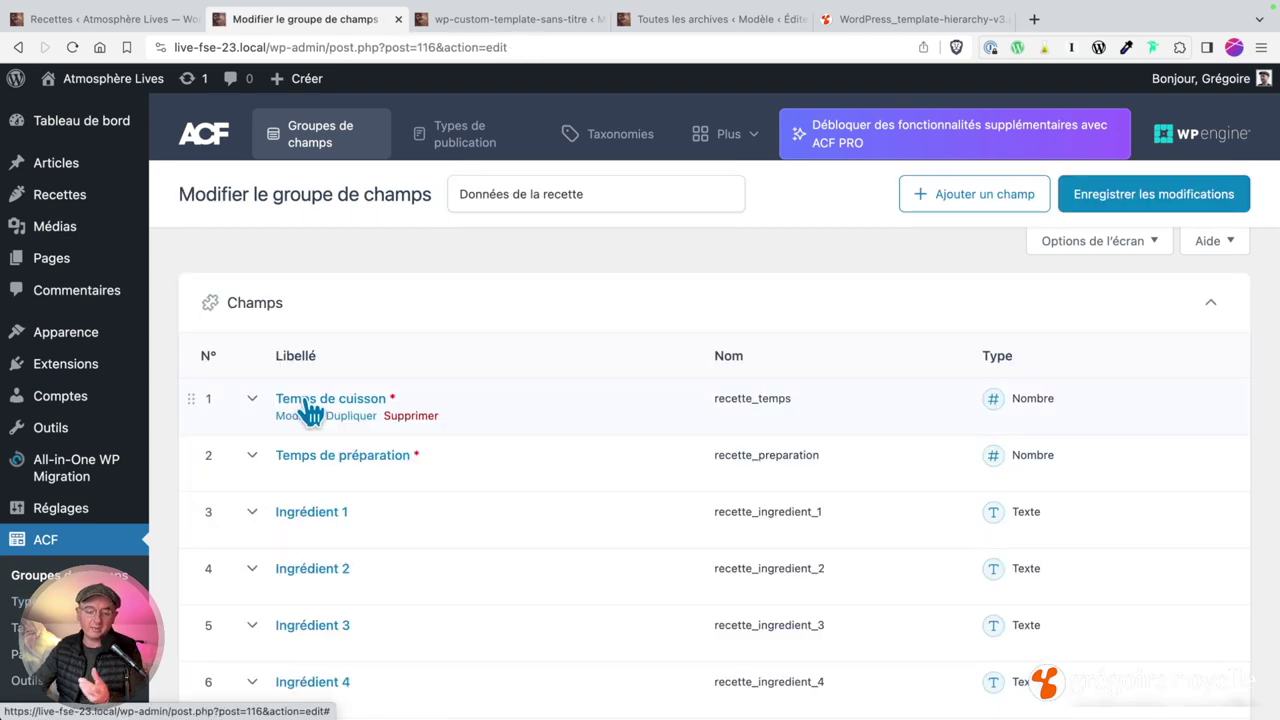
Step: Open the Concorde recipe for editing and review its ingredient, cooking time and preparation time fields
left_click(500, 22)
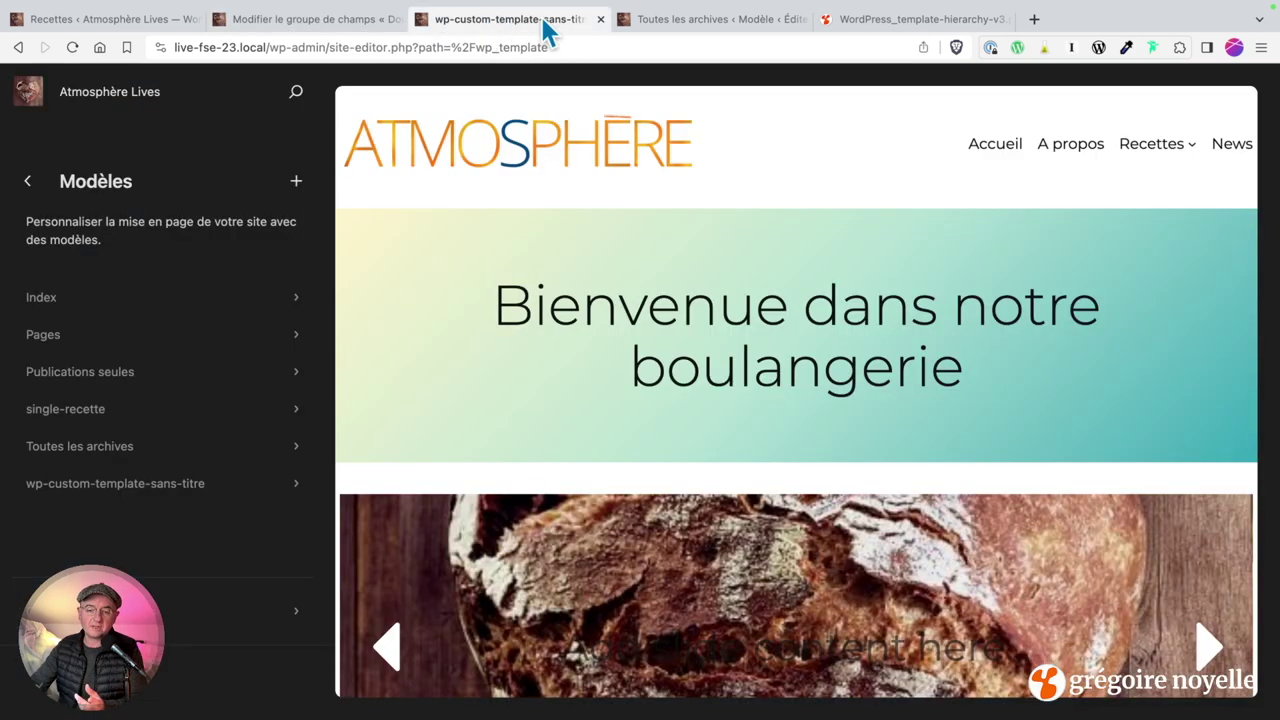
left_click(686, 22)
key("super+1")
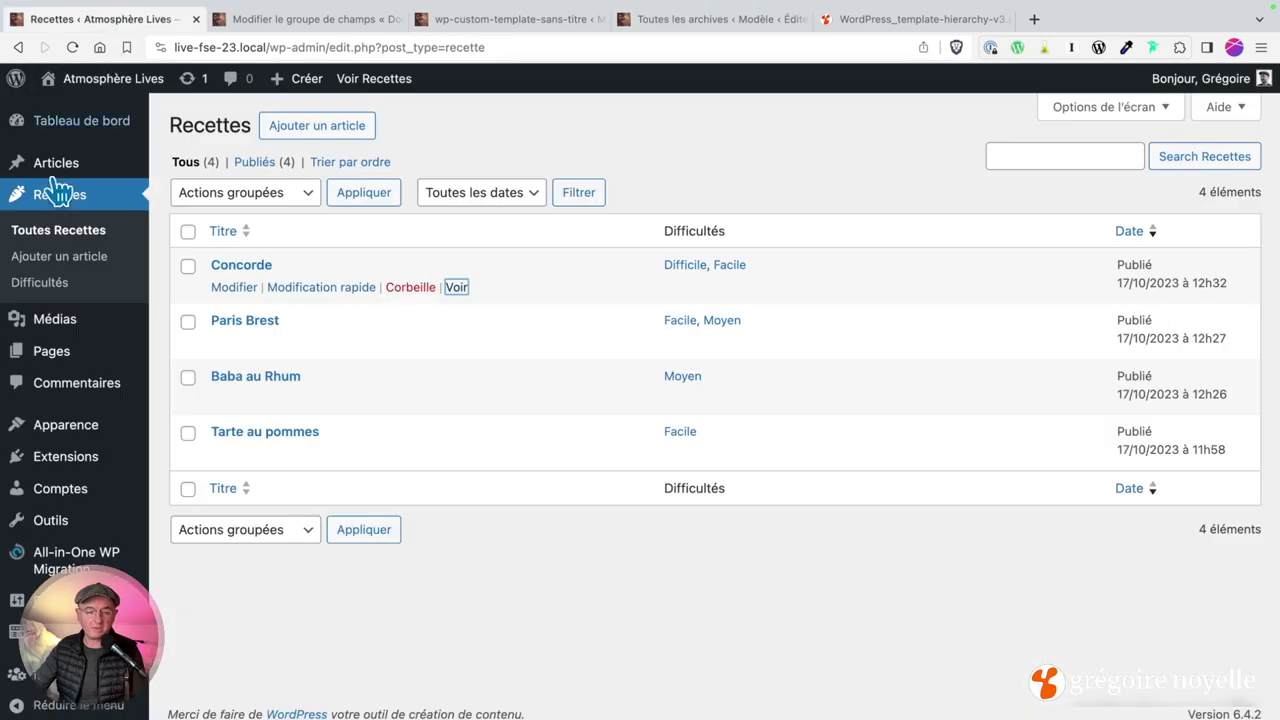
left_click(245, 265)
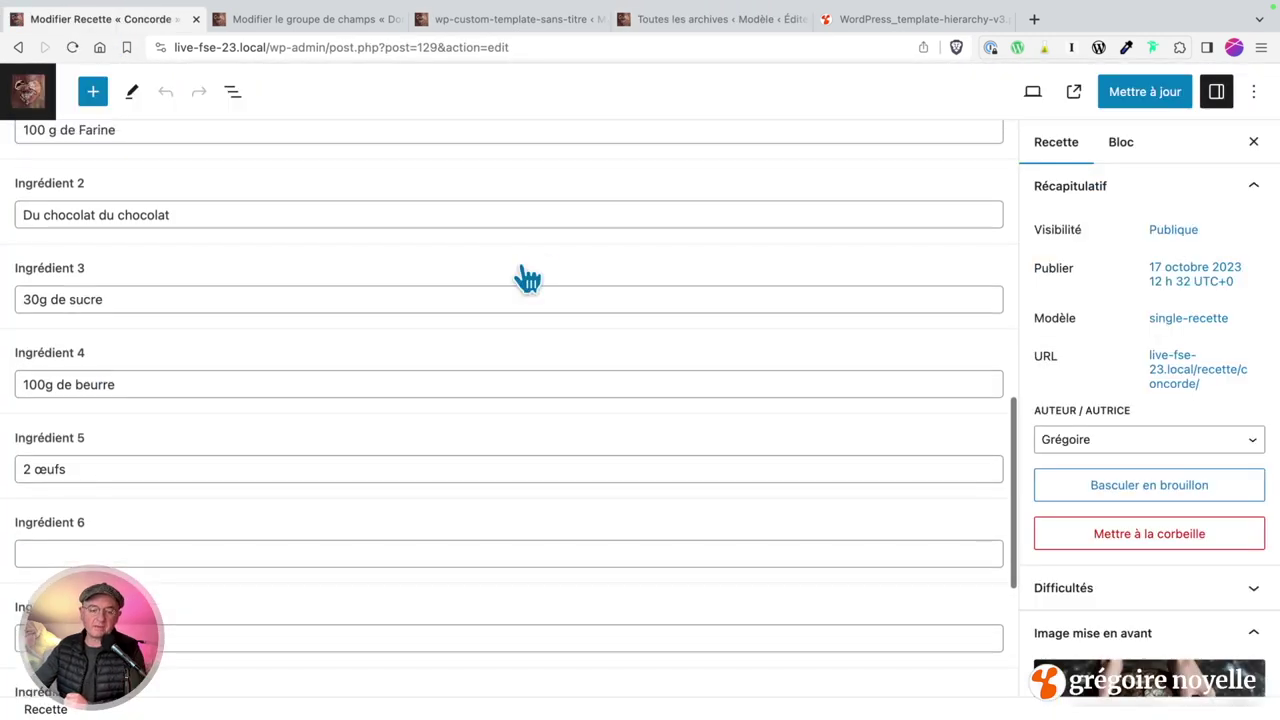
scroll(475, 260, "up", 2)
scroll(368, 189, "up", 3)
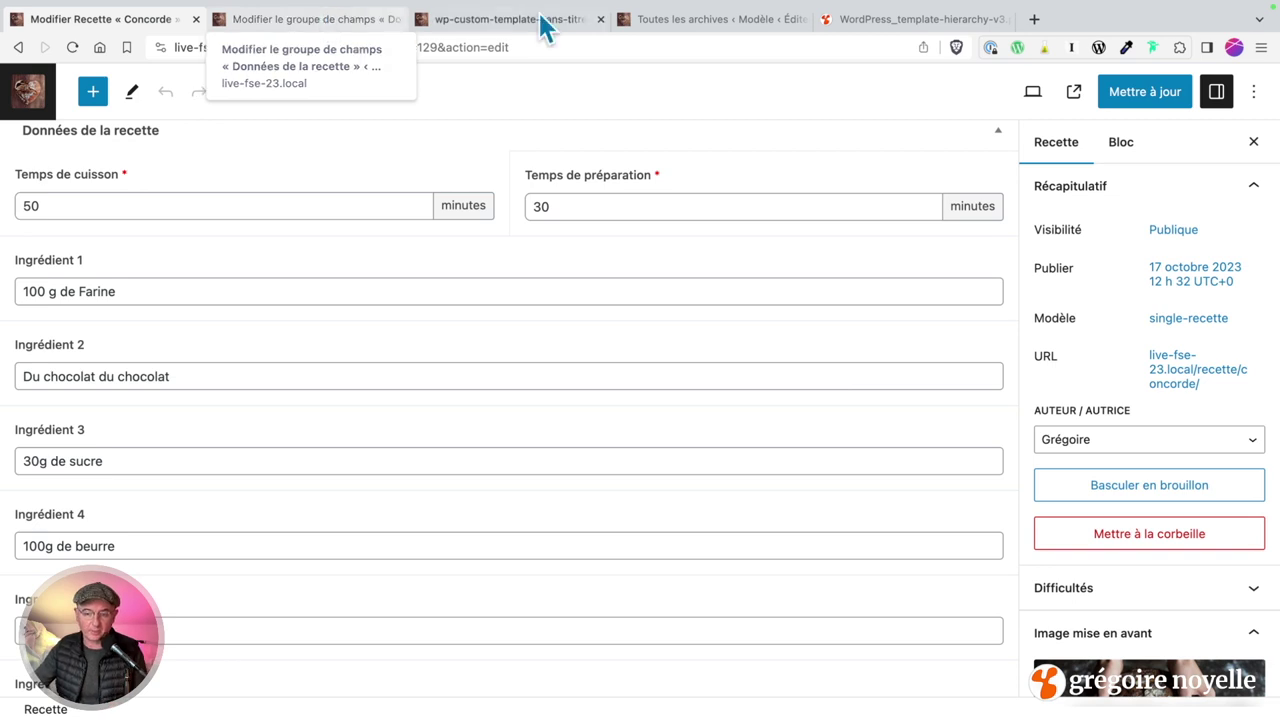
Step: Open the Toutes les archives template for editing in the site editor
left_click(345, 22)
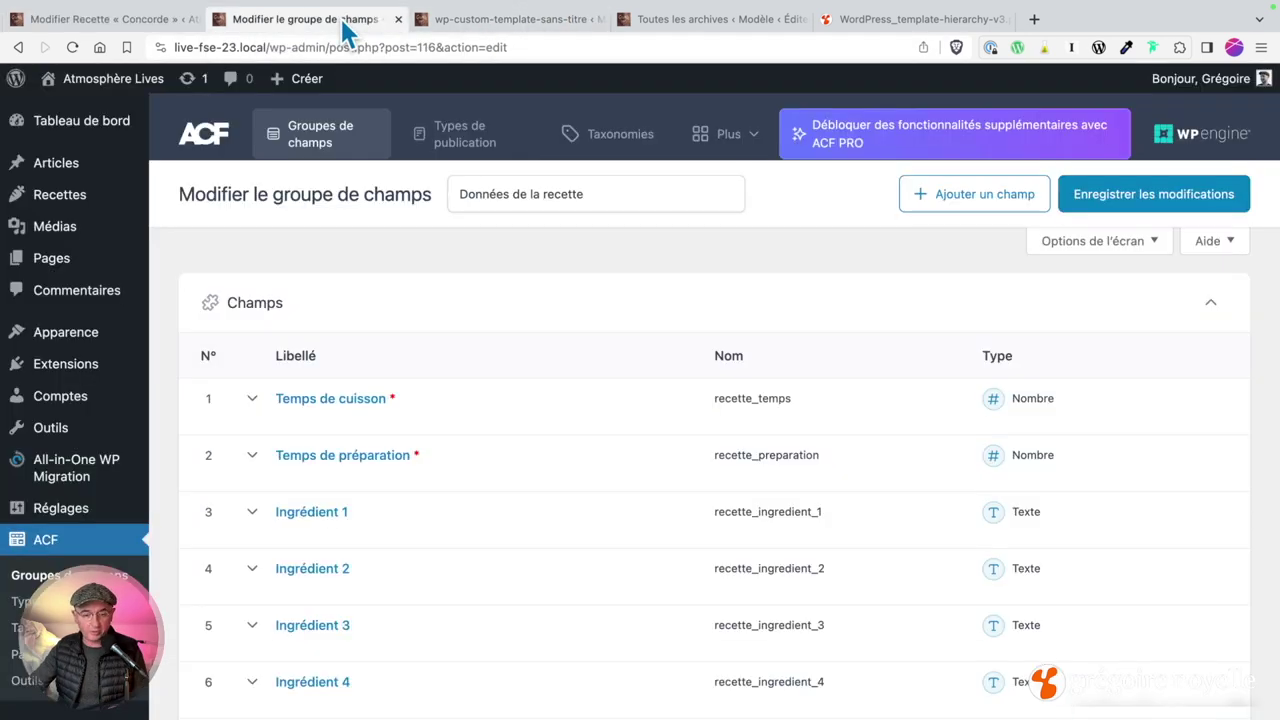
mouse_move(128, 340)
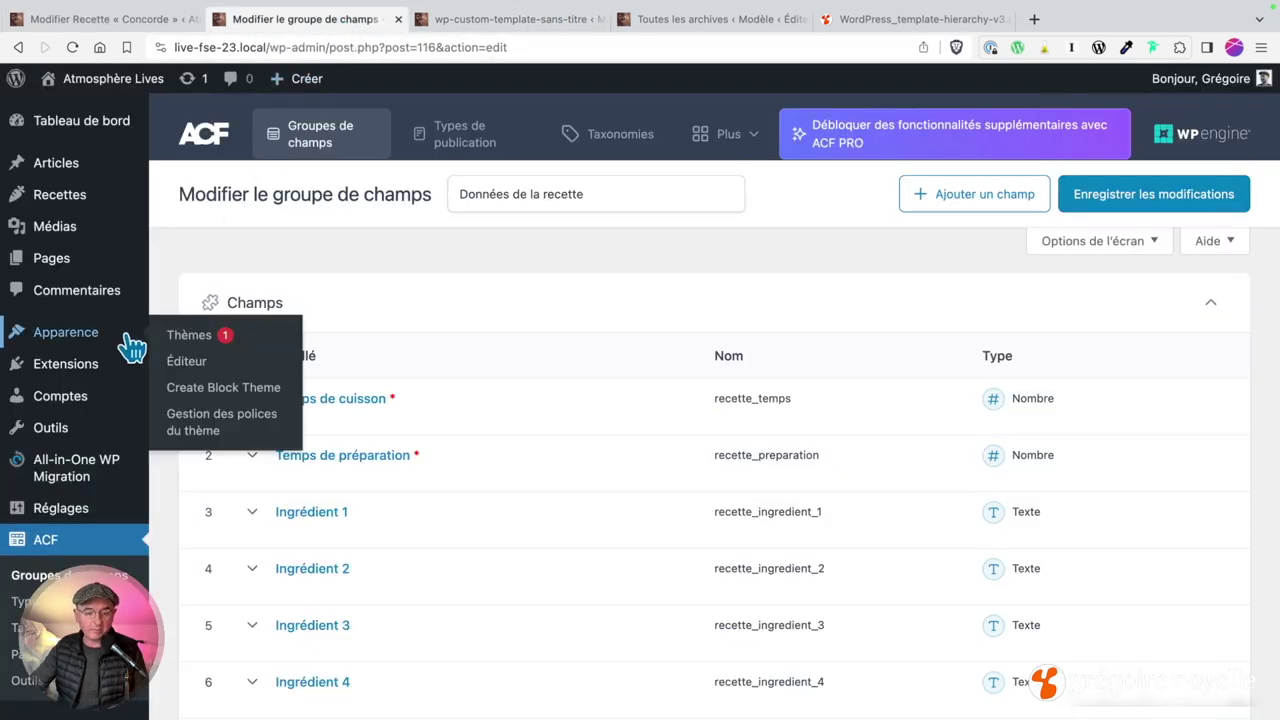
left_click(185, 364)
left_click(101, 412)
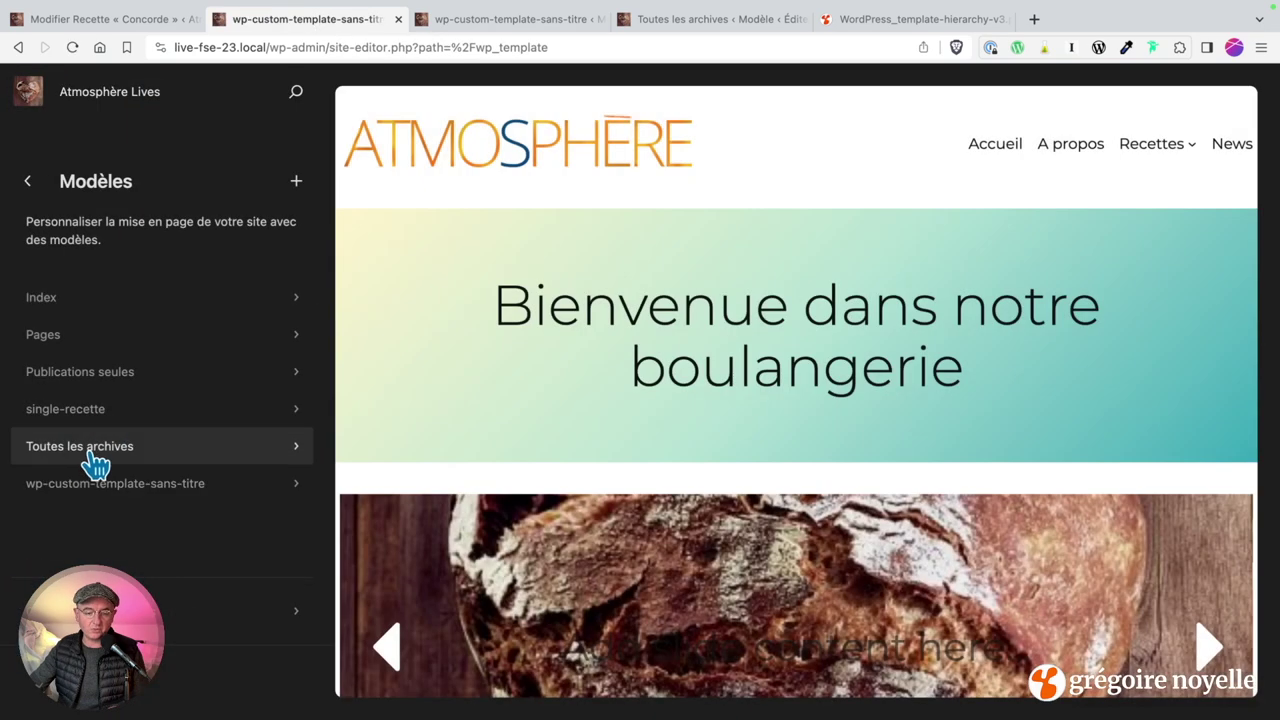
left_click(94, 455)
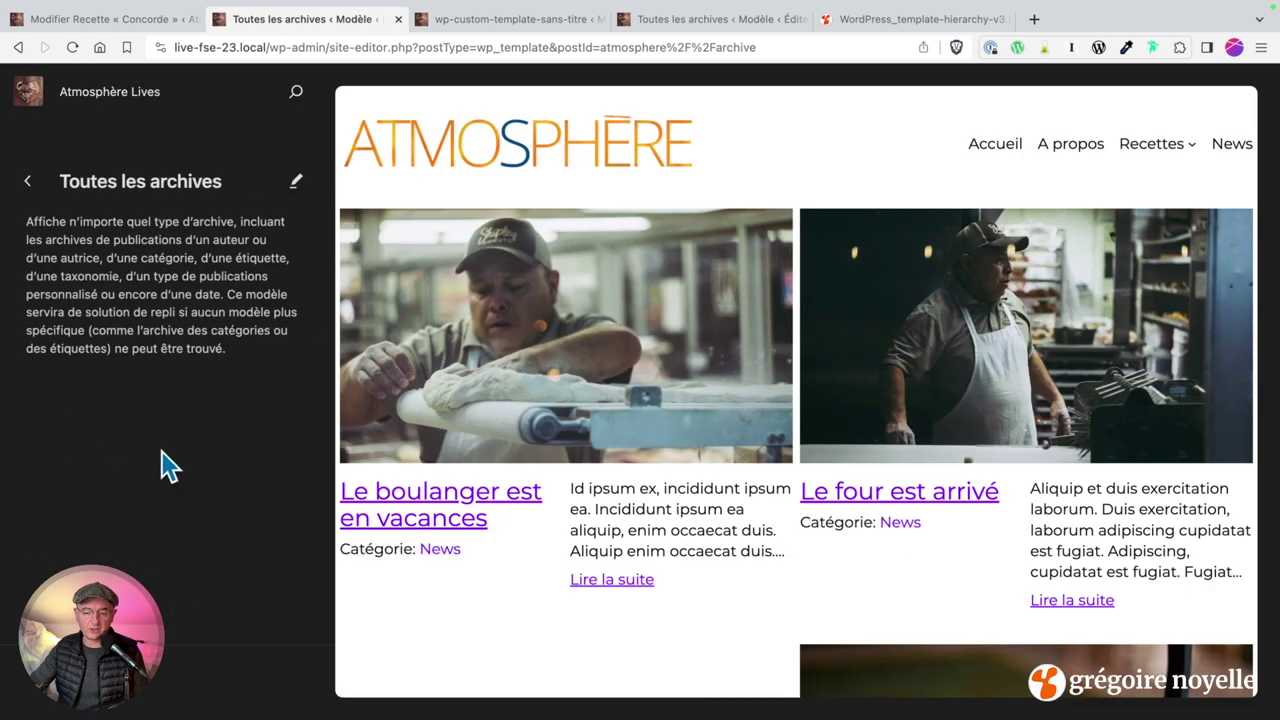
left_click(706, 443)
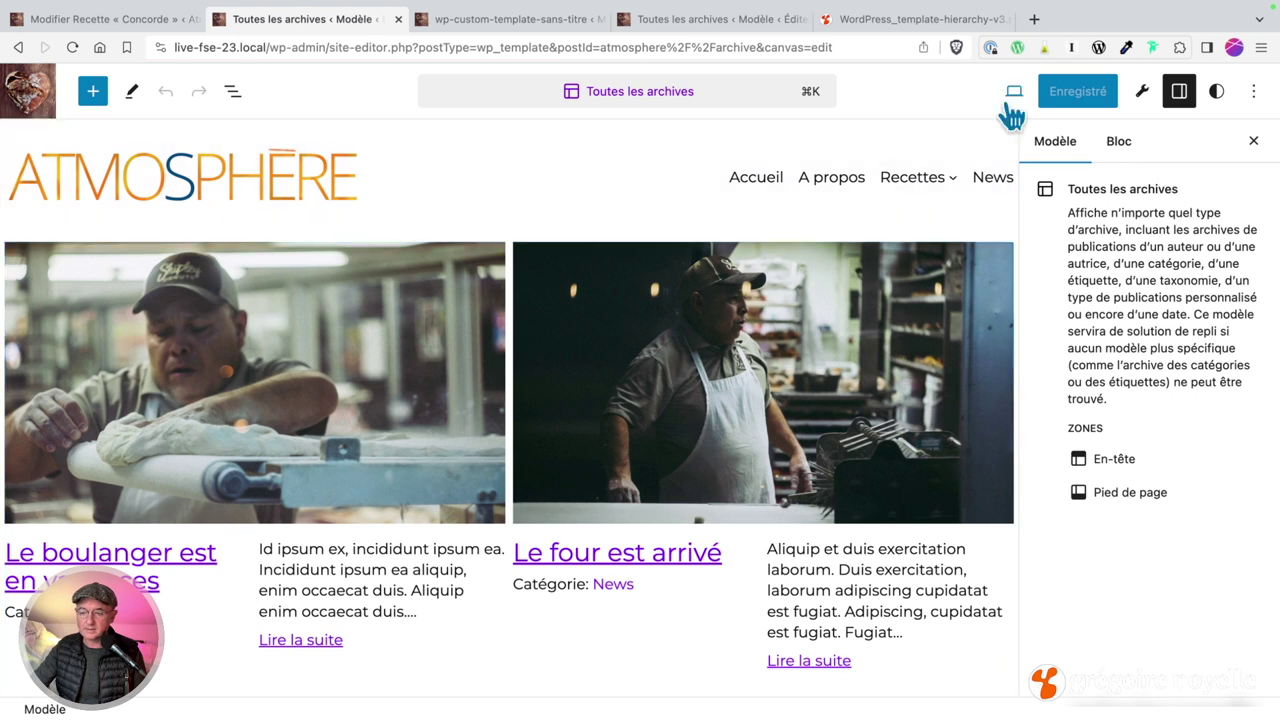
Step: Copy all blocks of the Toutes les archives template
left_click(1253, 92)
scroll(1186, 345, "down", 3)
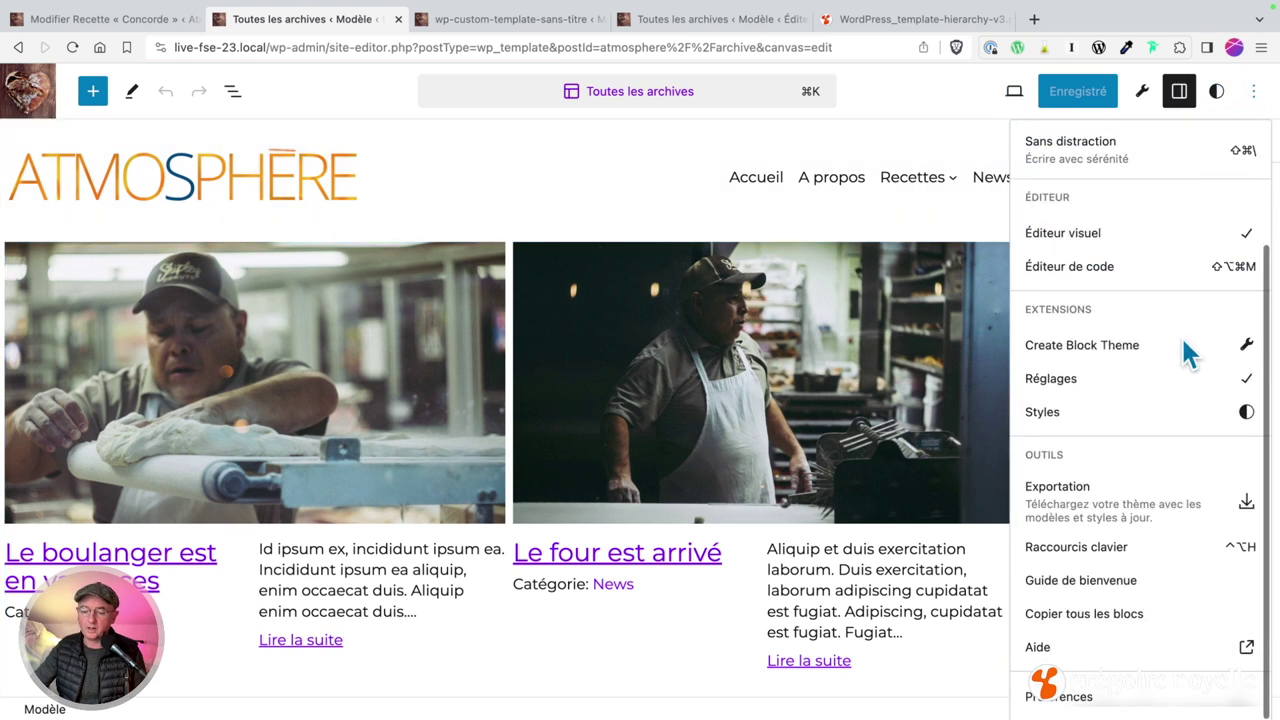
left_click(1158, 628)
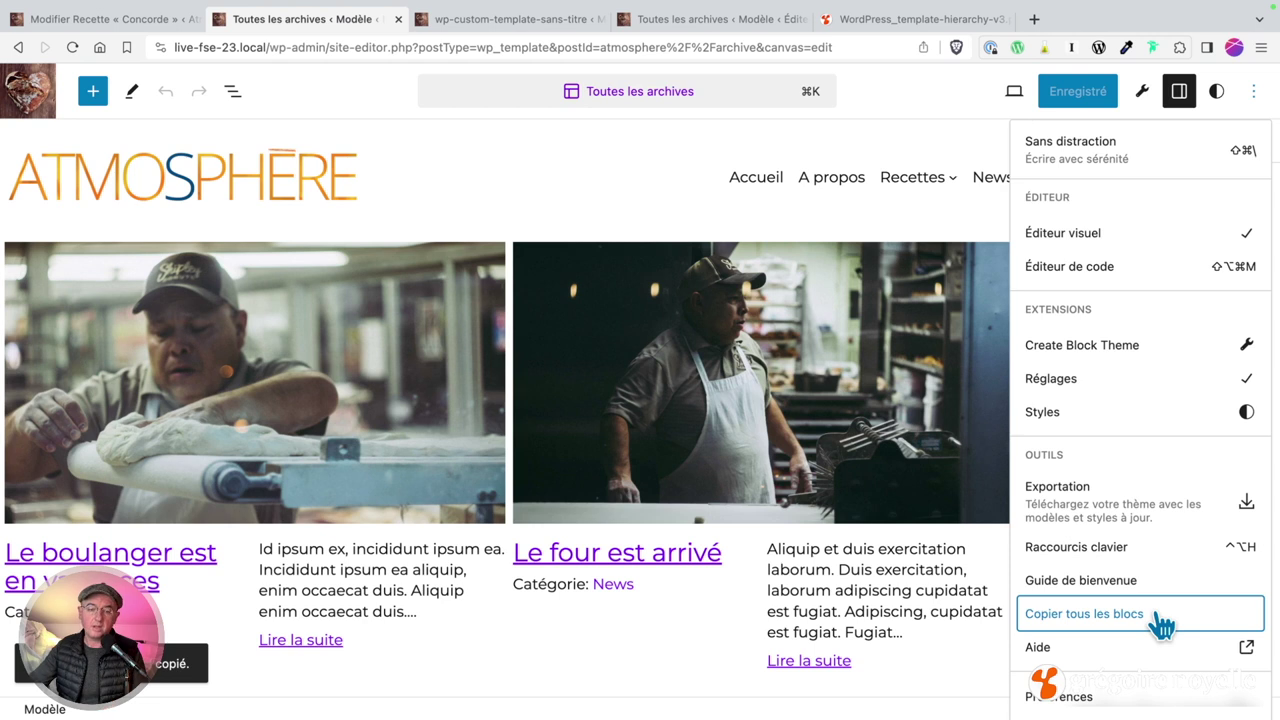
Step: Add an Archives : Recette template and start it from the suggested recipe archive layout
left_click(27, 105)
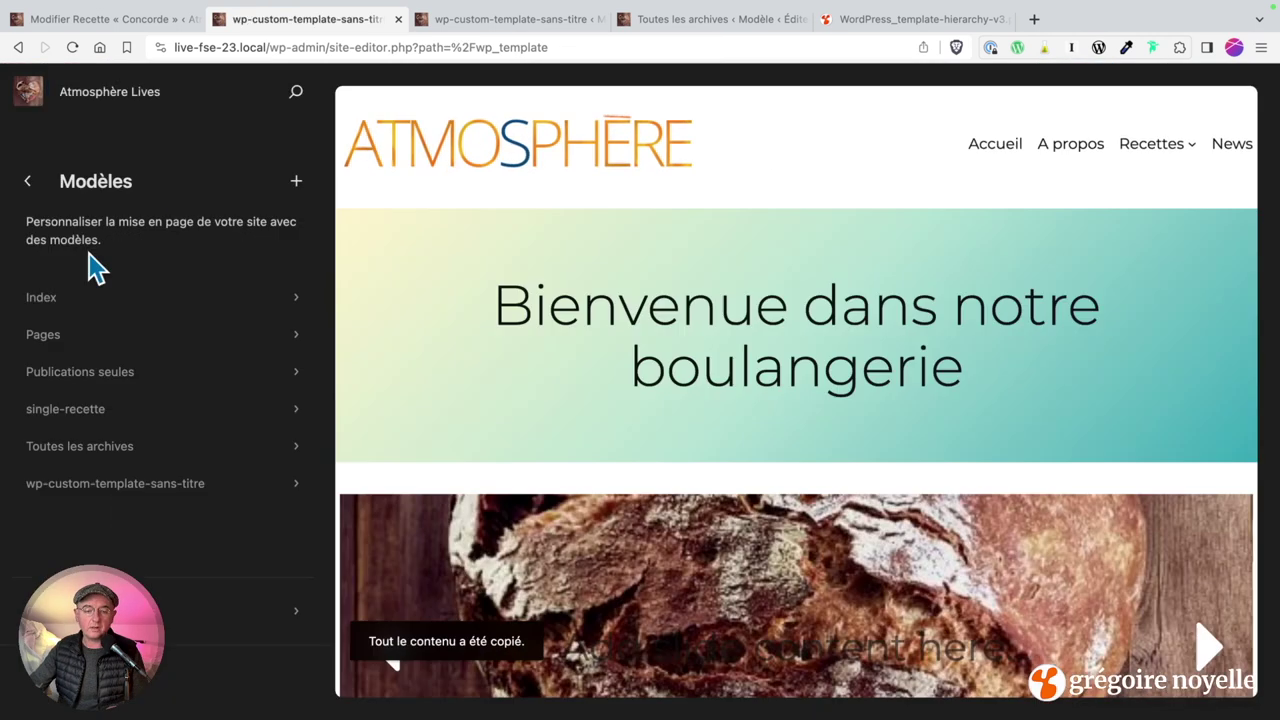
left_click(296, 183)
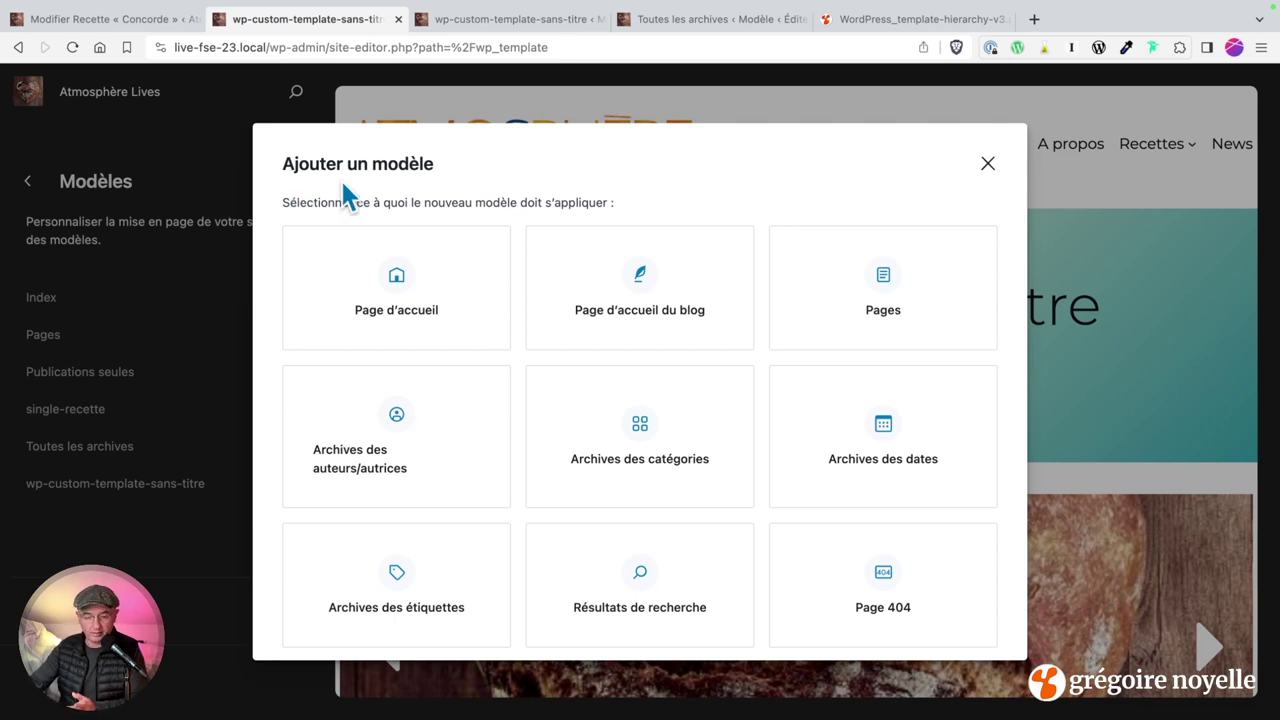
scroll(566, 345, "down", 4)
scroll(567, 345, "down", 2)
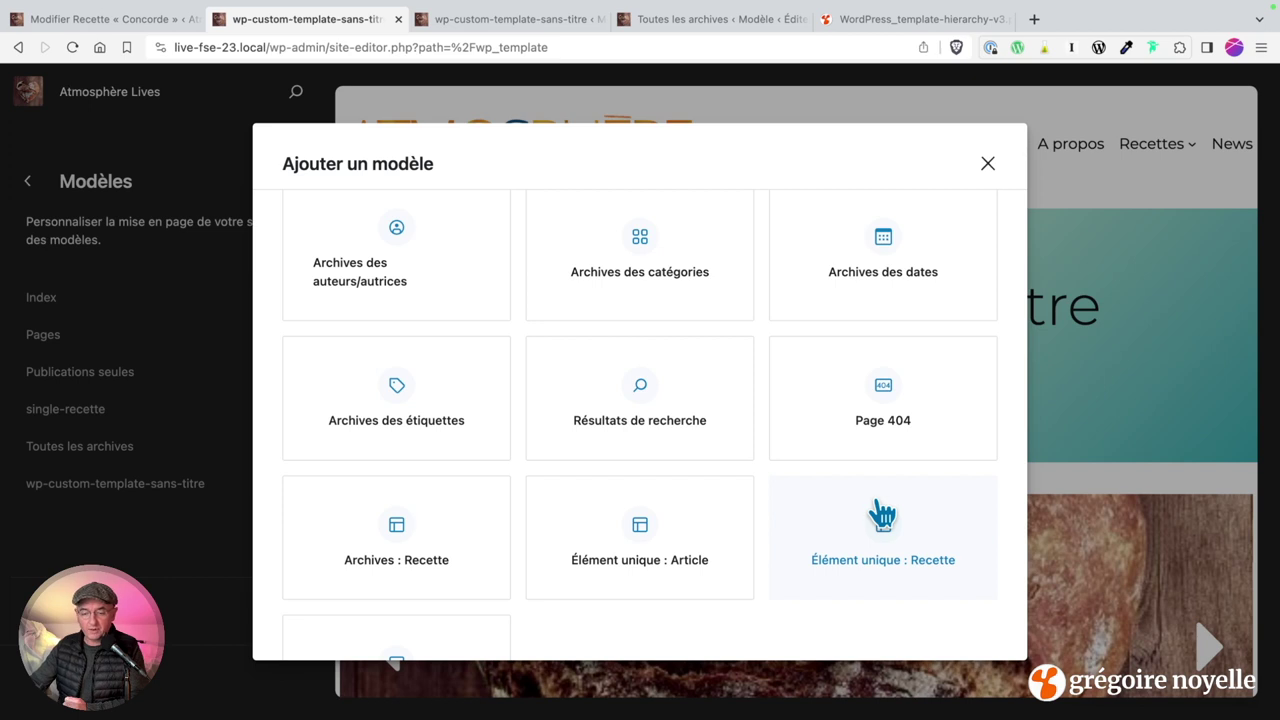
left_click(411, 552)
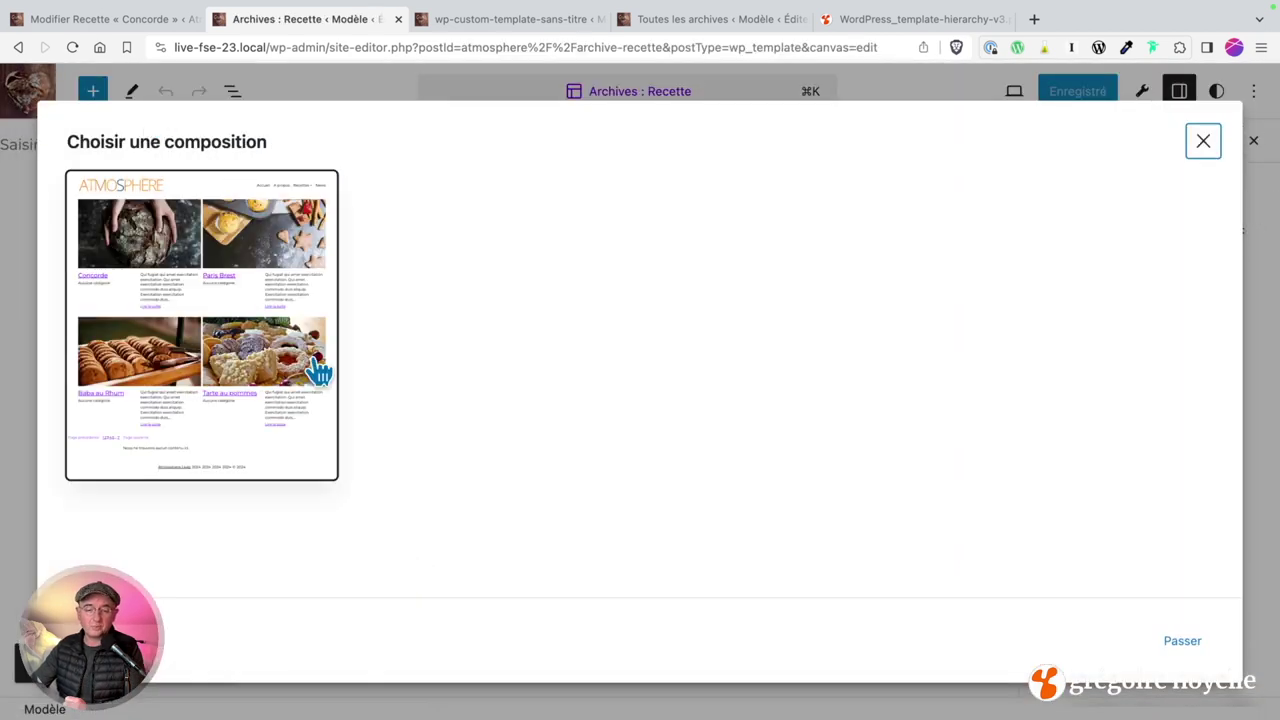
left_click(223, 317)
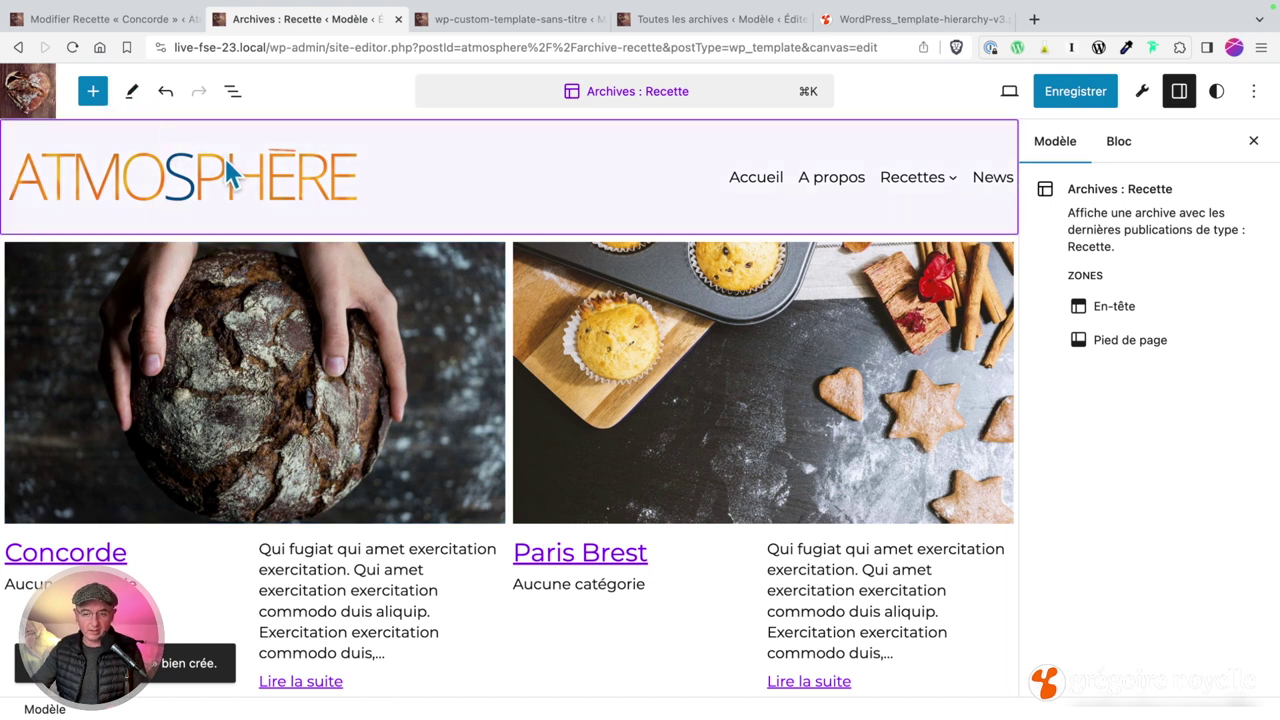
Step: Try deleting the header, main content and footer blocks from the Archives : Recette template, and undo the deletion
left_click(533, 222)
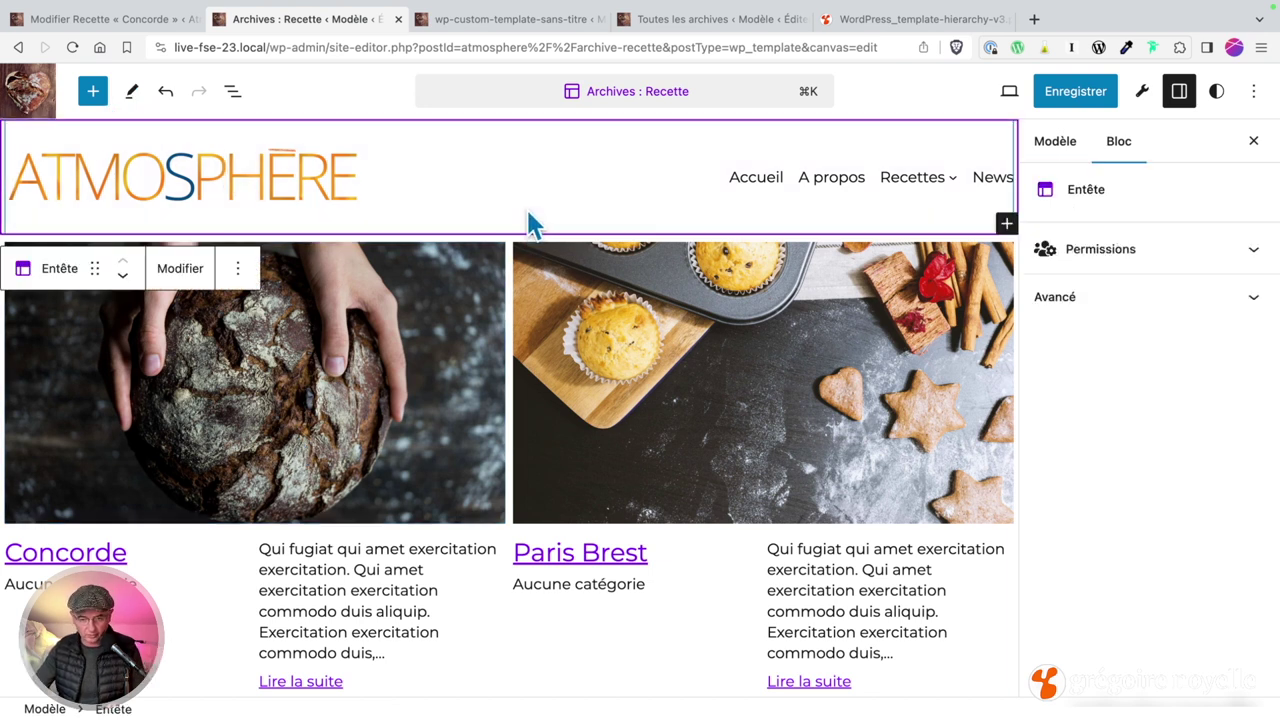
key("super+a")
key("ctrl+alt+o")
left_click(305, 185)
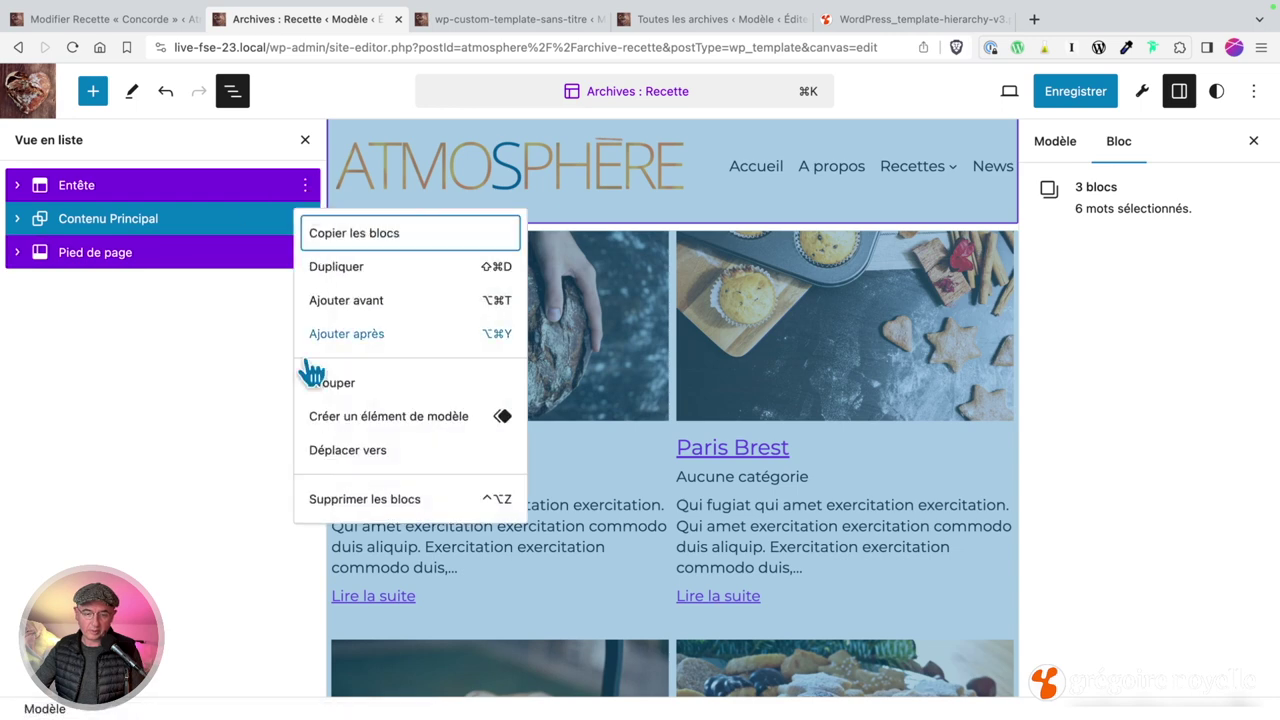
left_click(335, 497)
left_click(836, 457)
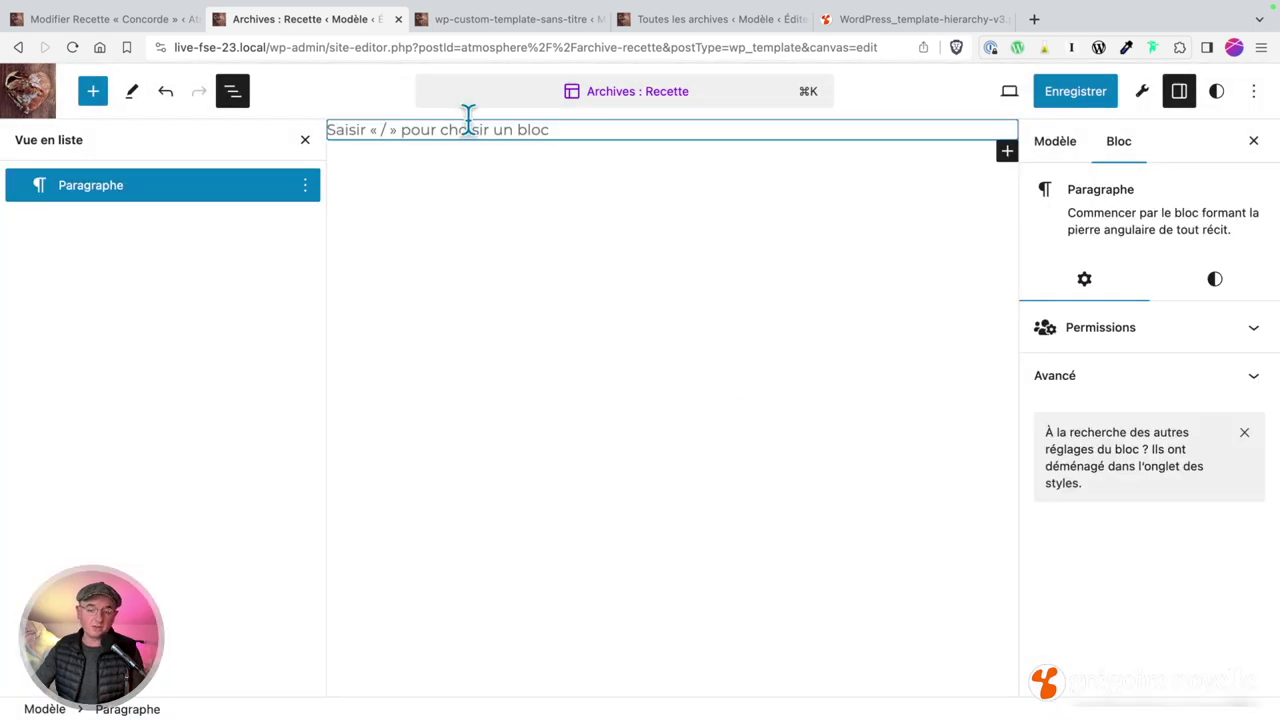
key("super+z")
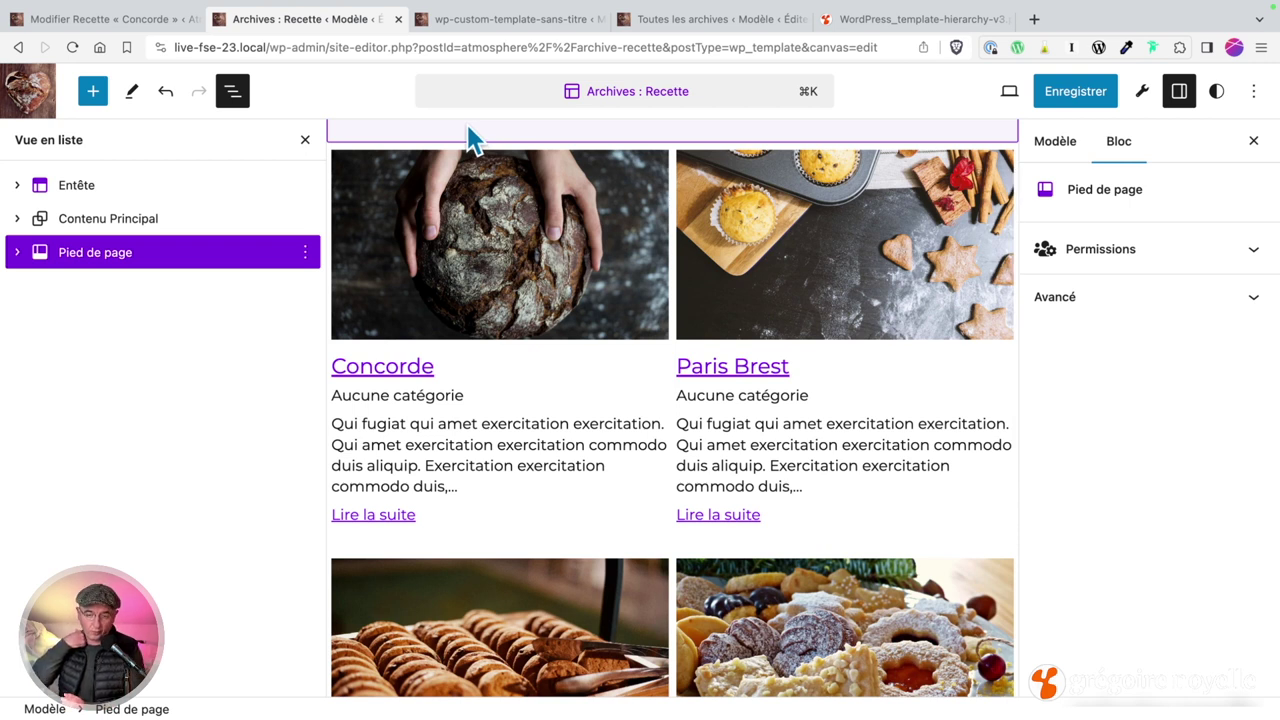
scroll(650, 415, "up", 2)
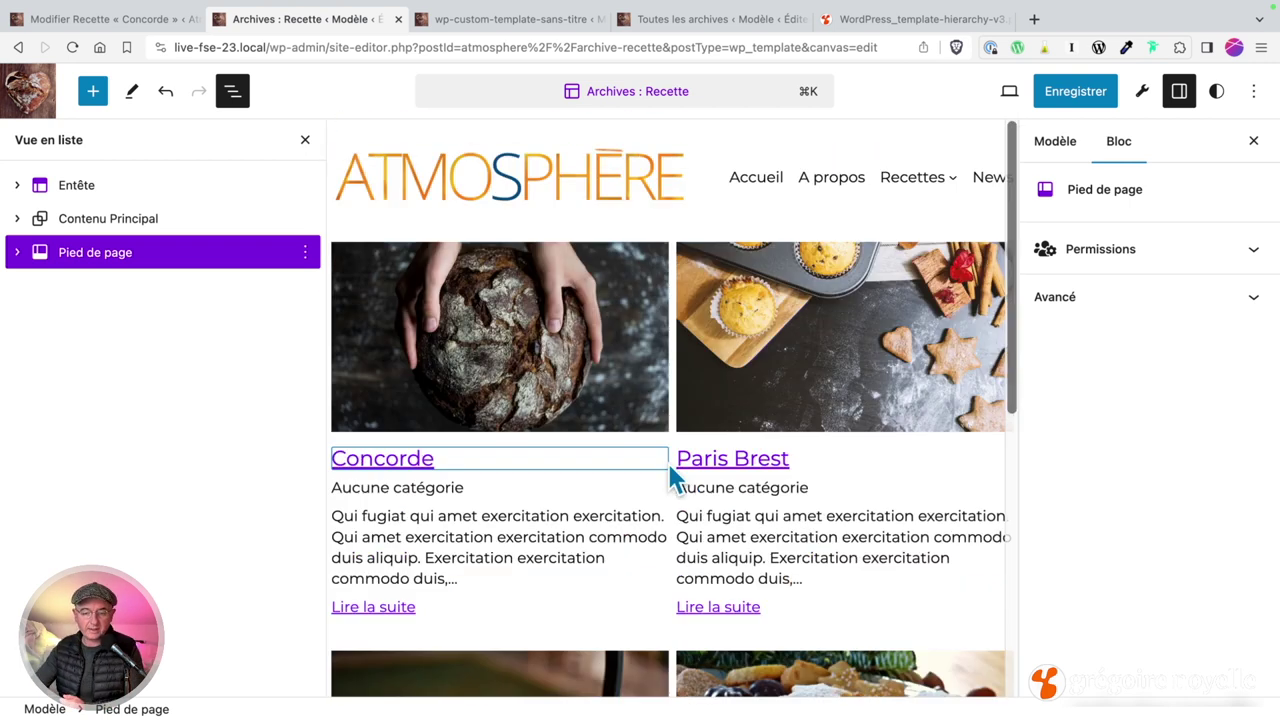
left_click(304, 139)
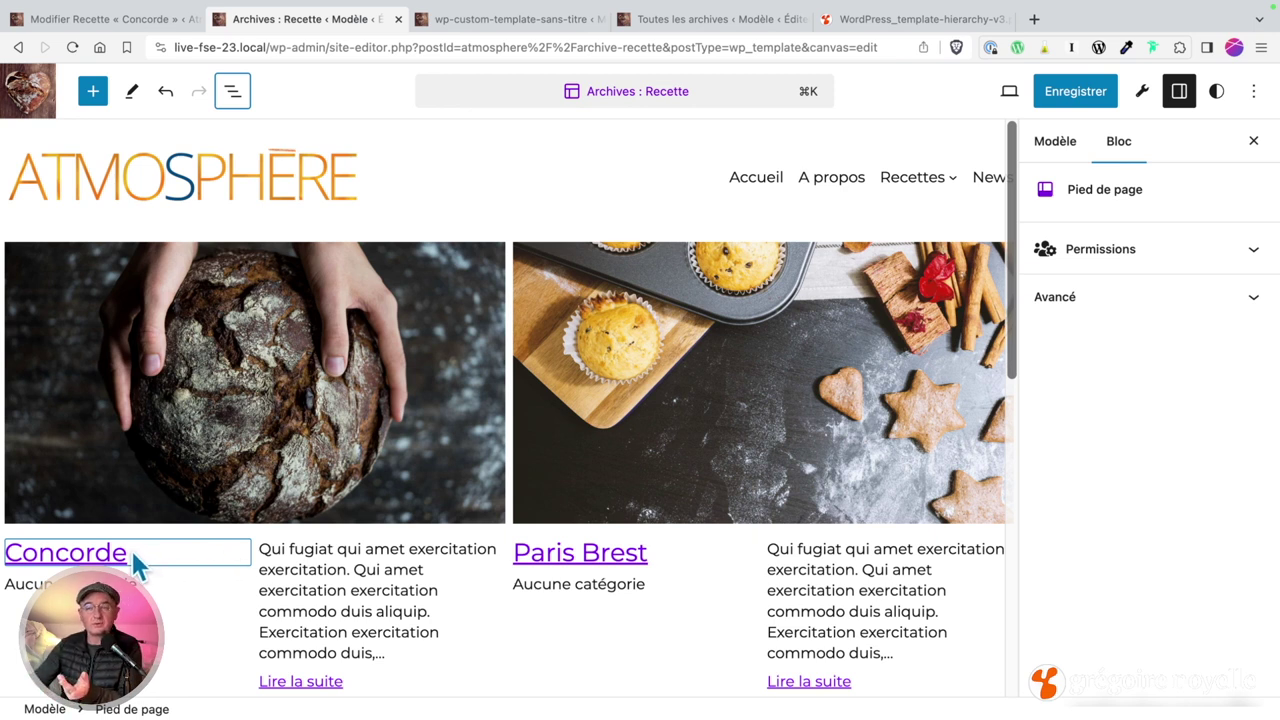
Step: Select the Boucle de requête block and switch its inheriting of the query from the template off and back on
left_click(610, 570)
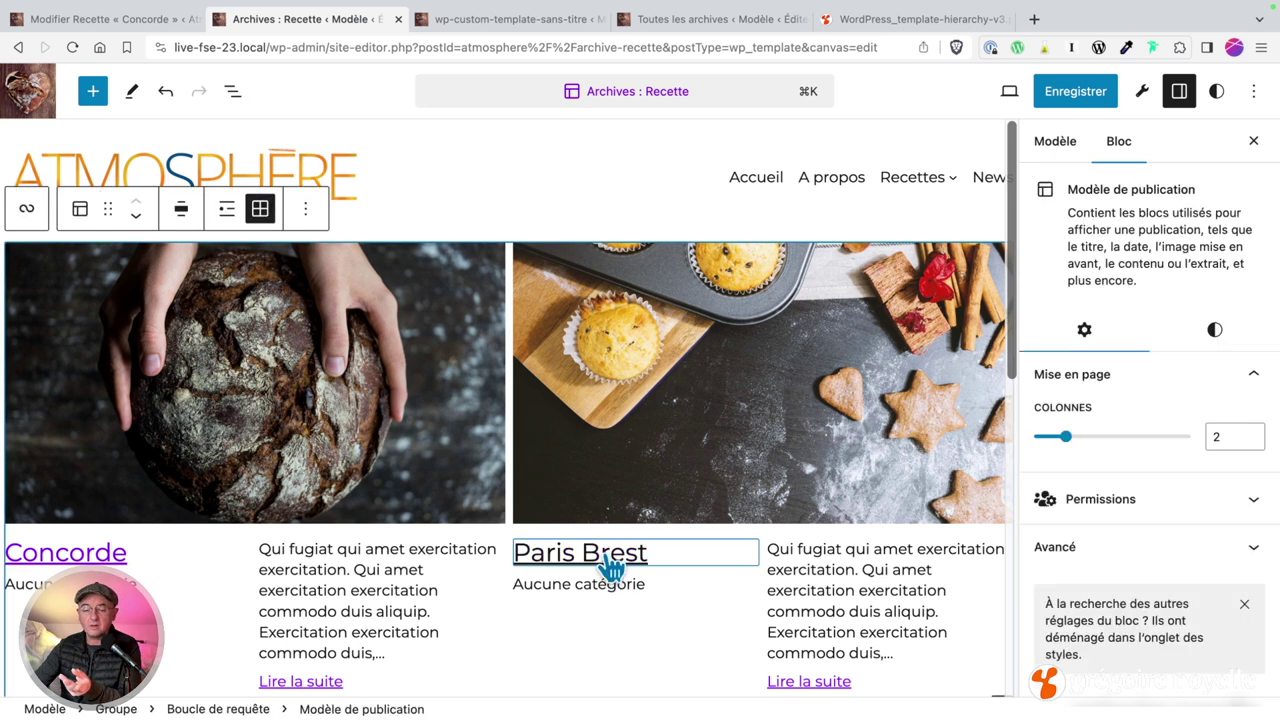
left_click(820, 578)
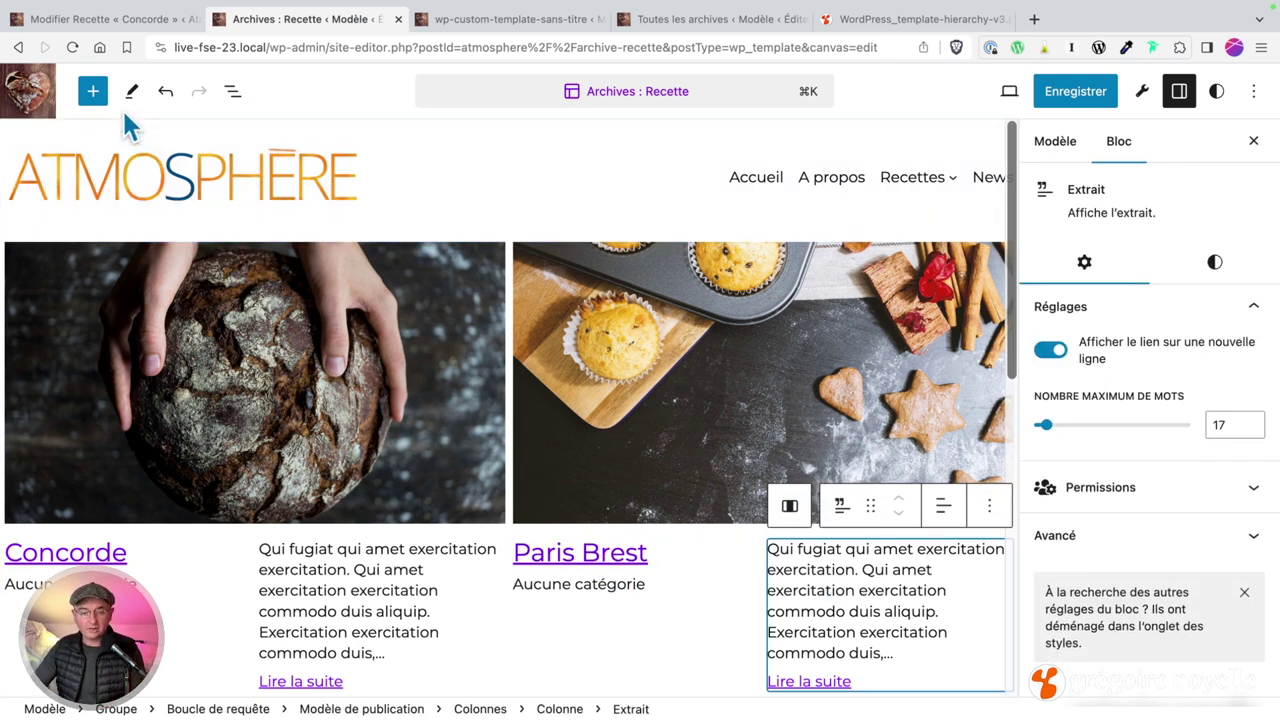
left_click(231, 95)
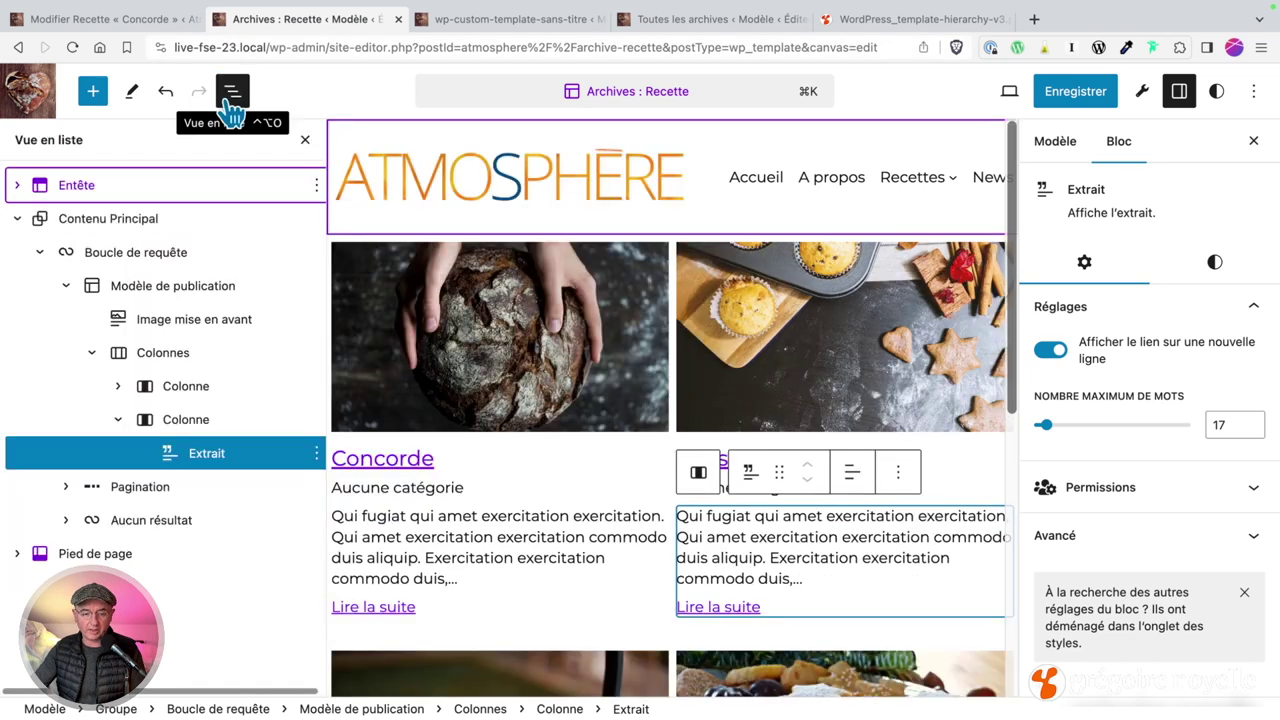
left_click(155, 260)
scroll(1220, 377, "down", 5)
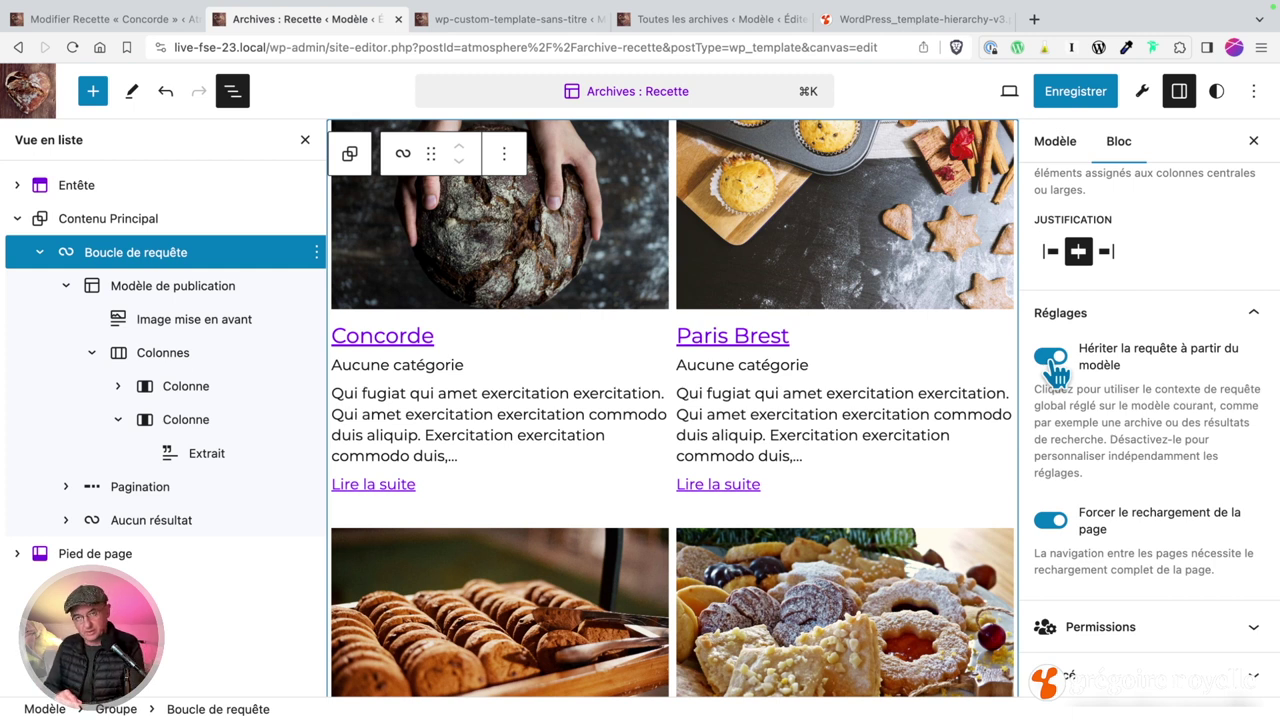
left_click(1052, 358)
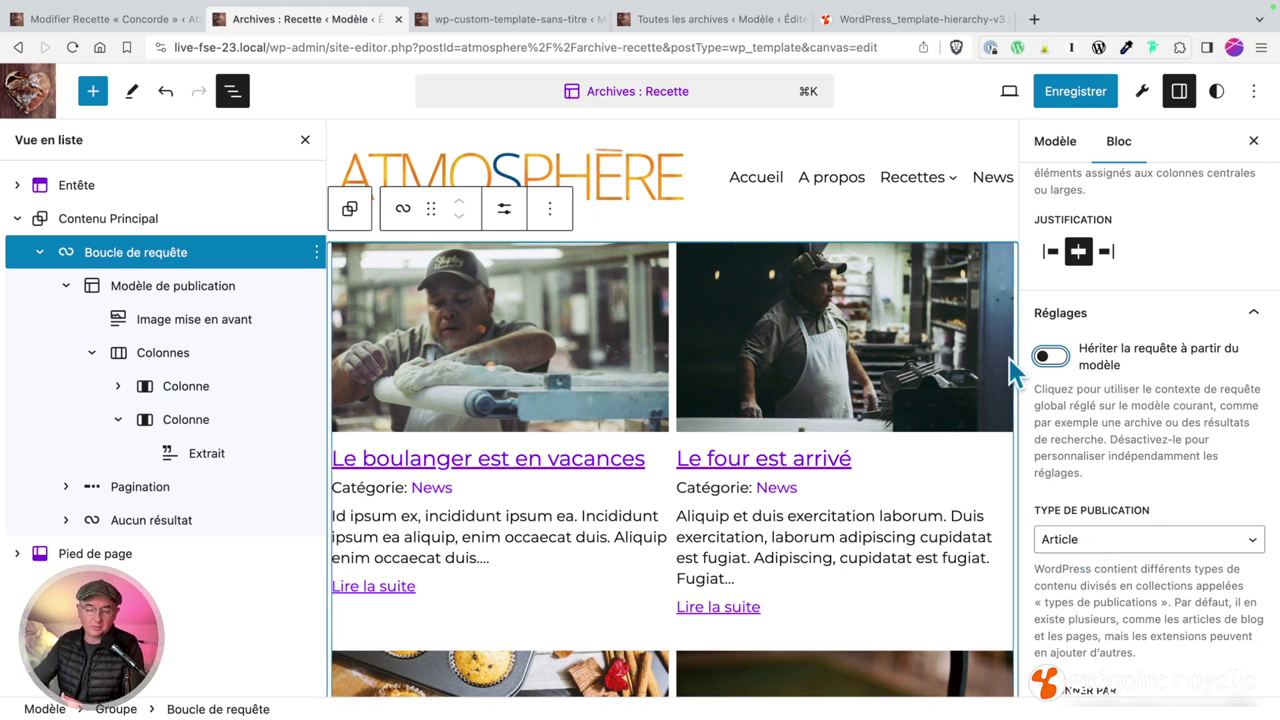
left_click(1055, 360)
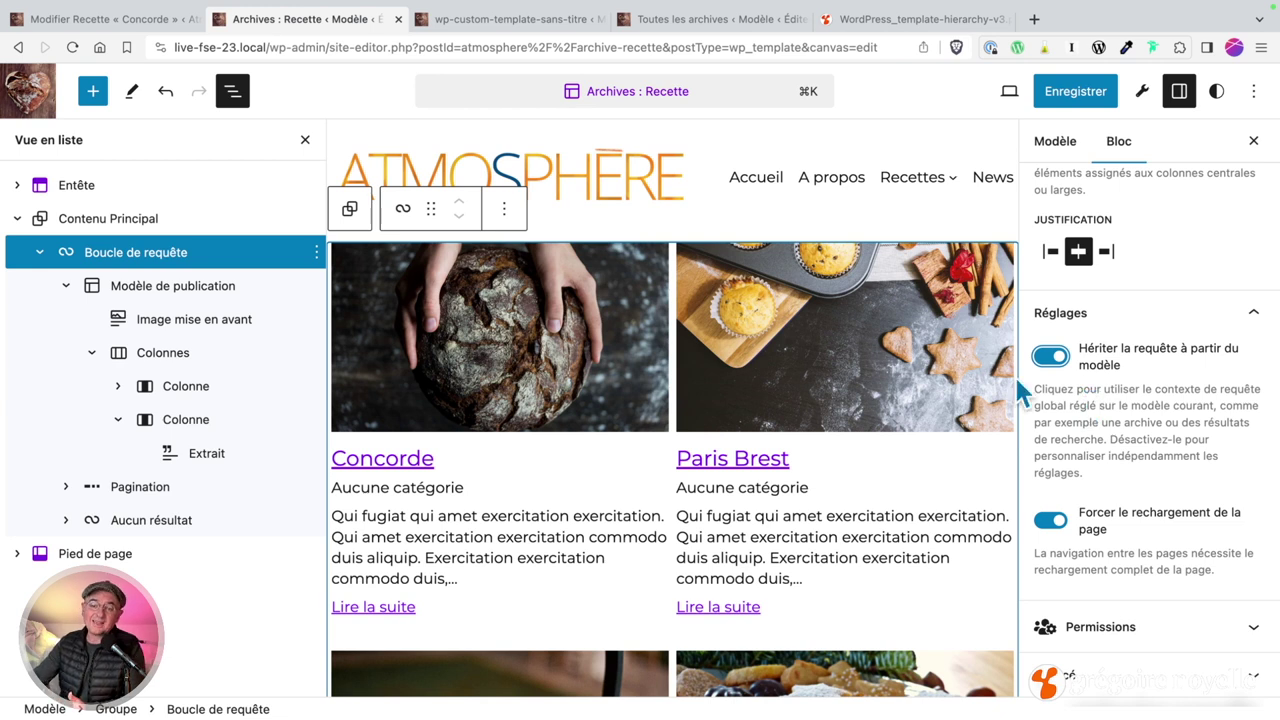
Step: Consult the archive rows of the WordPress template hierarchy PDF, and return to the Archives : Recette template
left_click(953, 24)
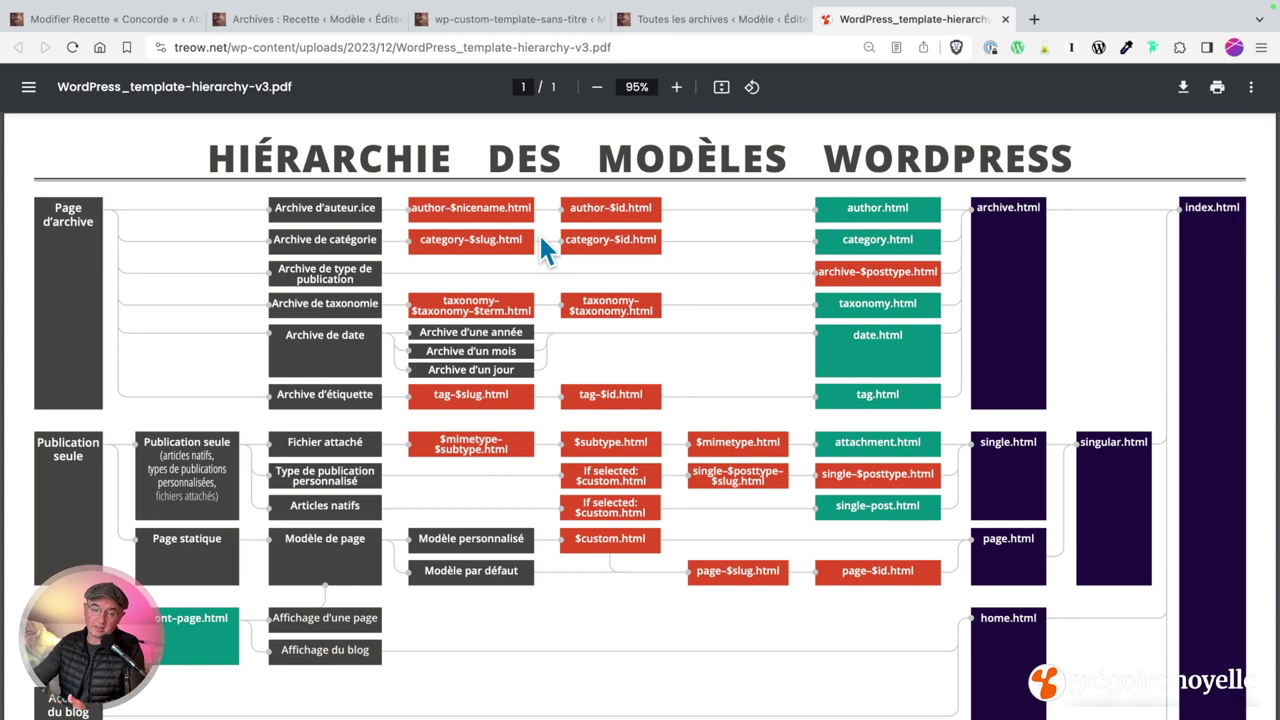
left_click(352, 24)
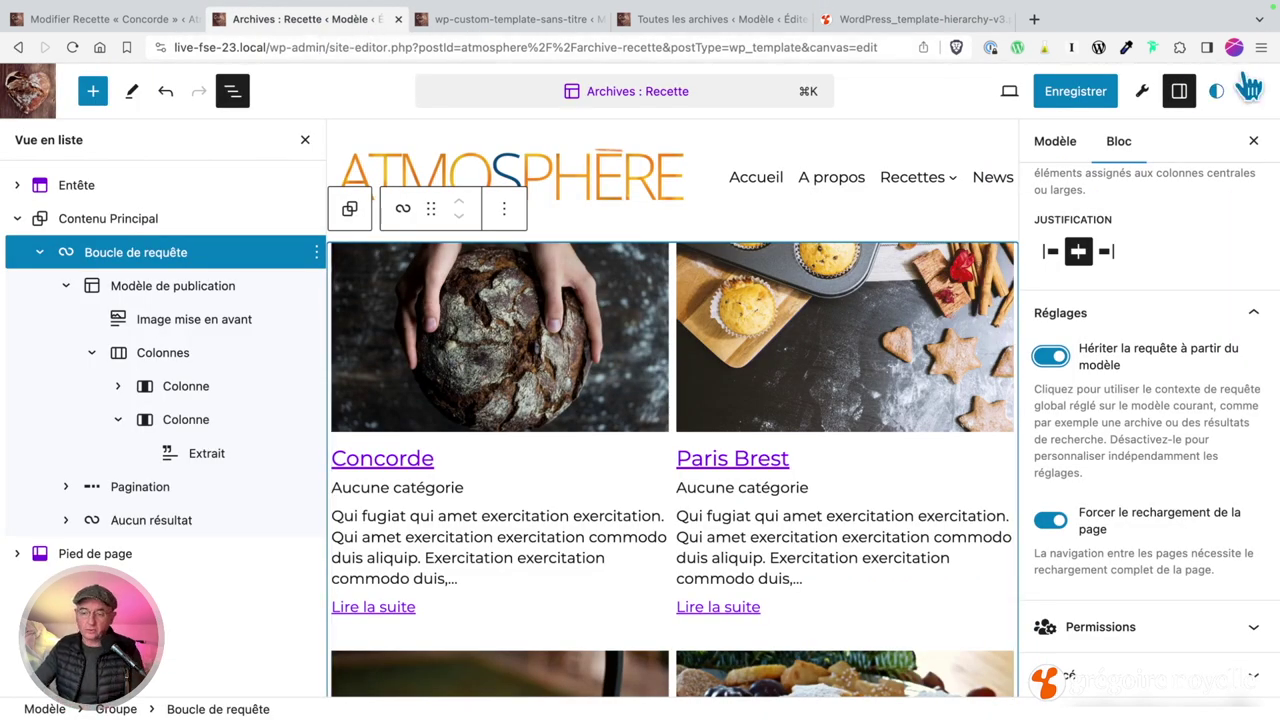
Step: Hide the block settings and move the title and category column after the excerpt column in the recipe loop
left_click(1253, 141)
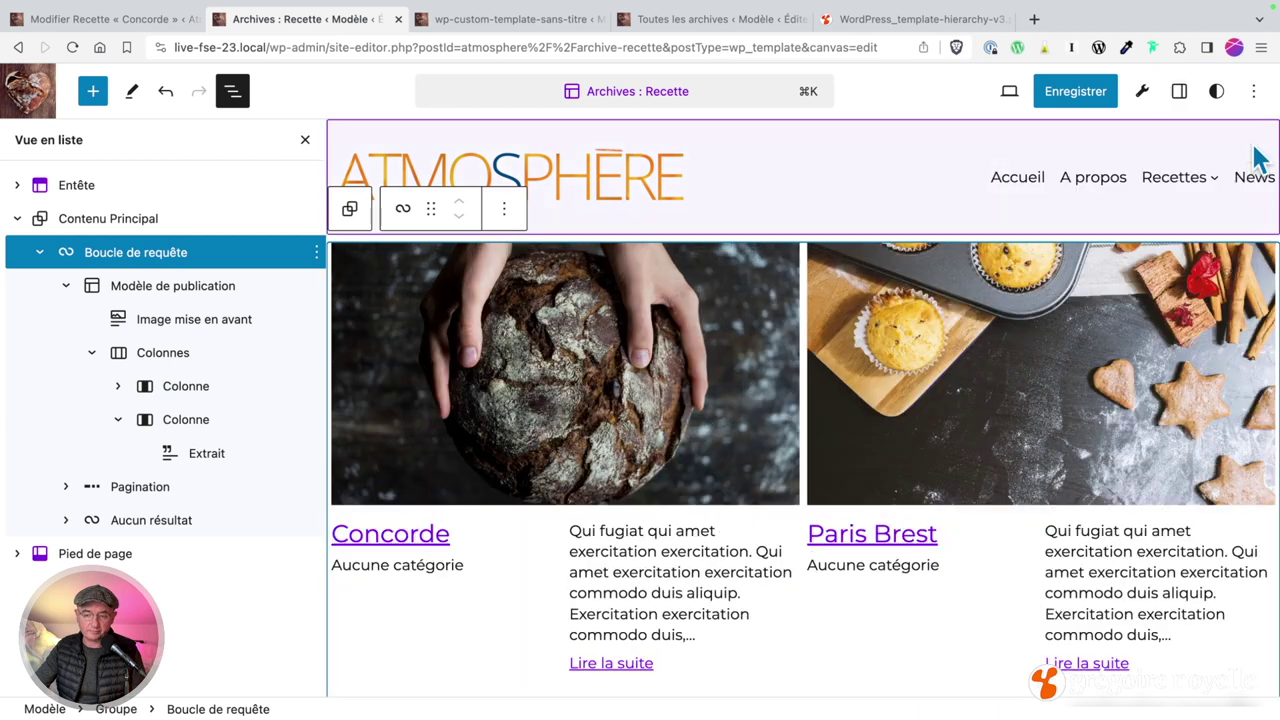
left_click(745, 574)
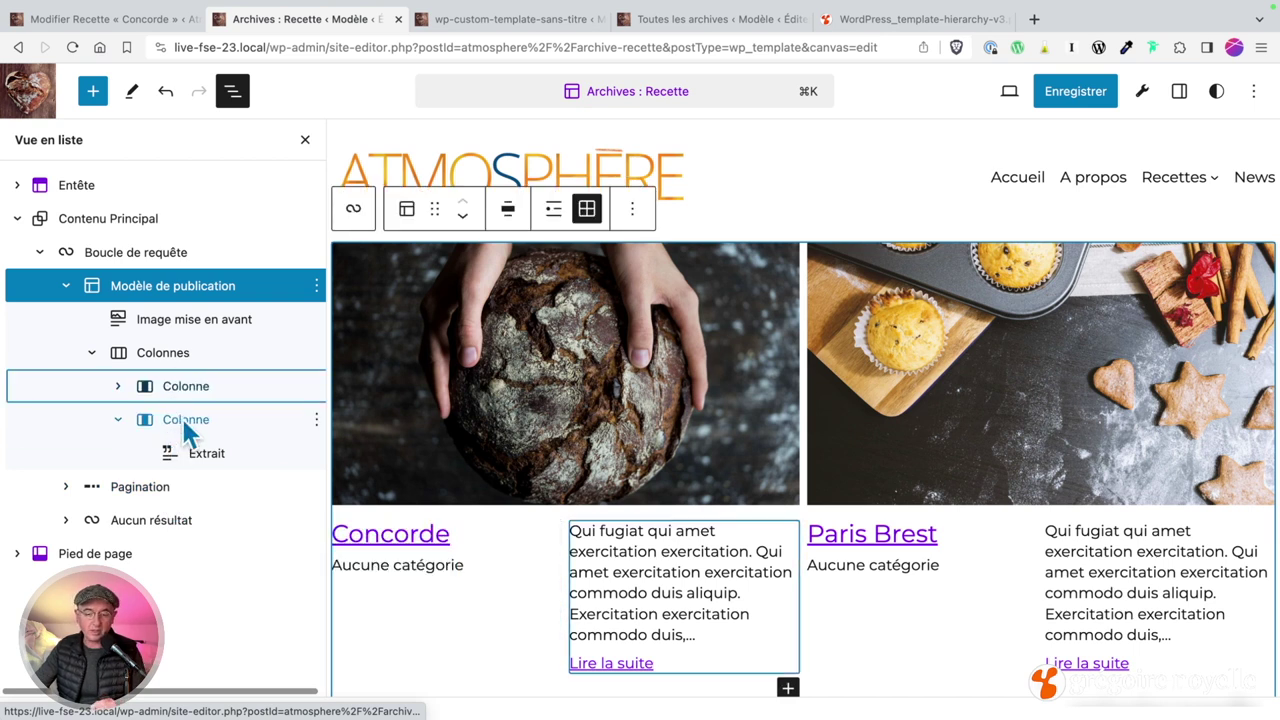
left_click(186, 388)
left_click_drag(186, 388, 203, 440)
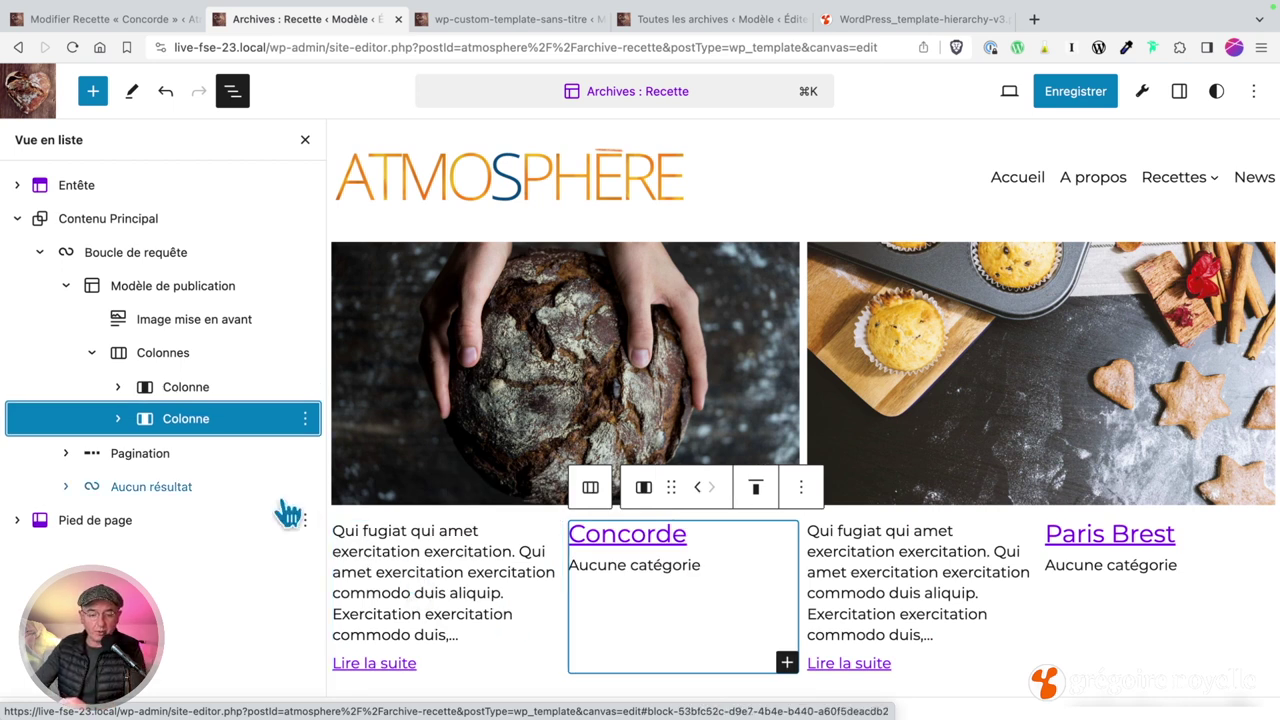
Step: Replace the Catégories block below the post title with the Difficultés taxonomy block
left_click(700, 563)
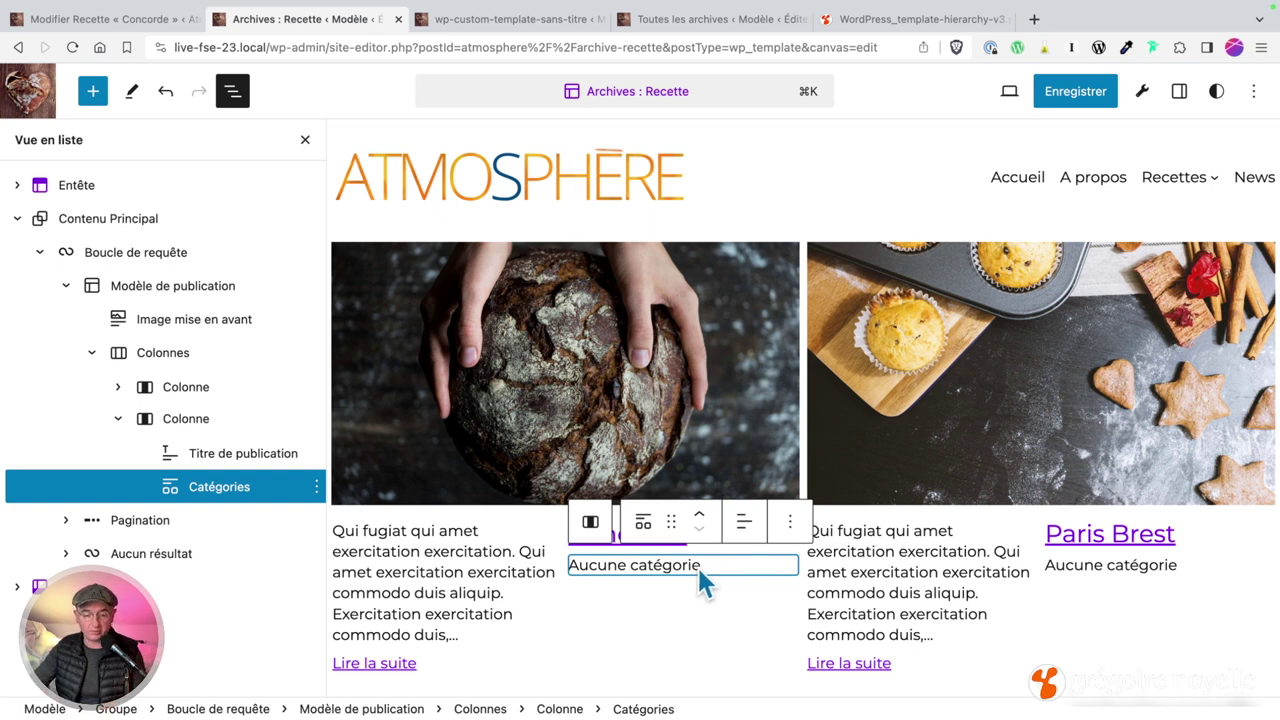
key("BackSpace")
left_click(316, 456)
left_click(360, 220)
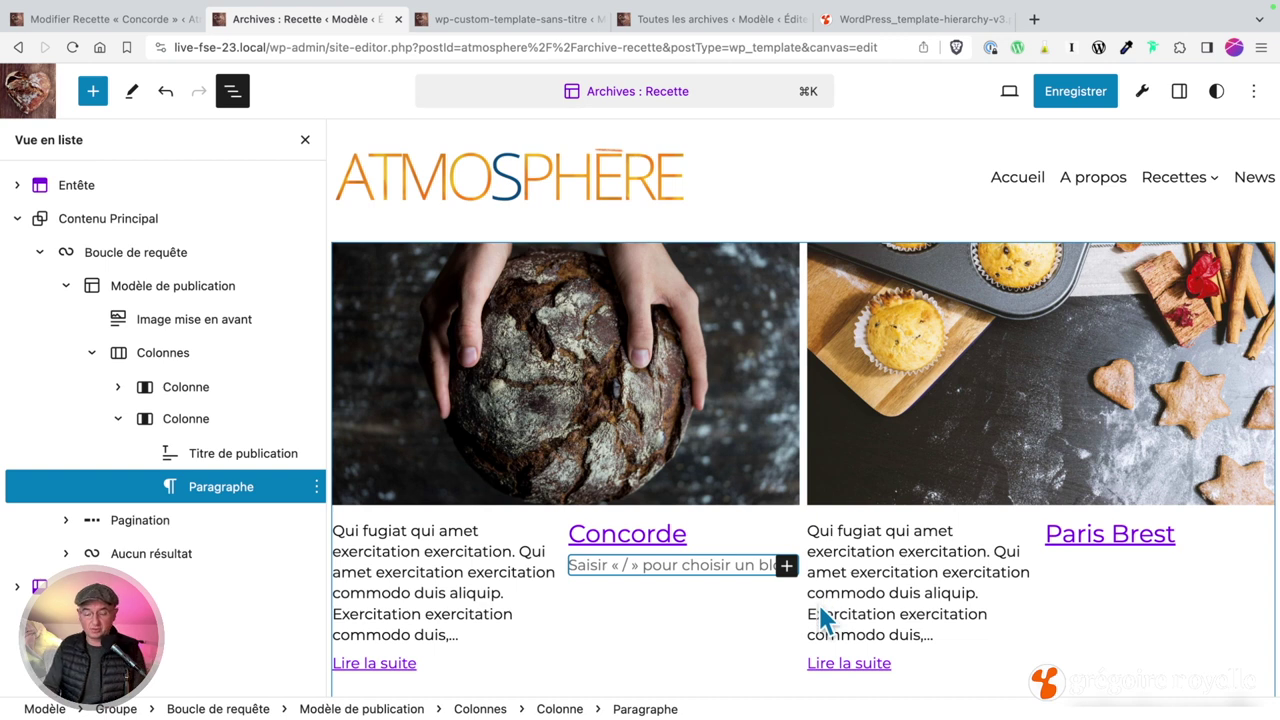
type("/t")
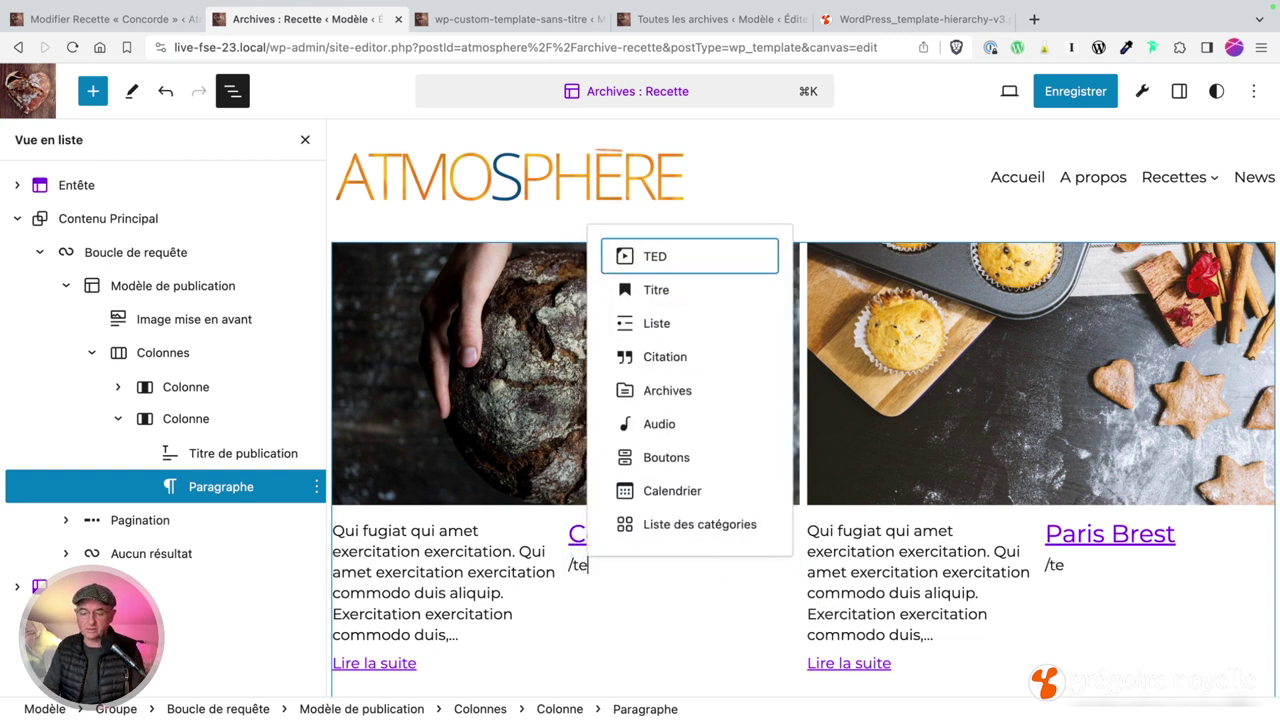
type("ax")
key("Down")
key("Down")
key("Down")
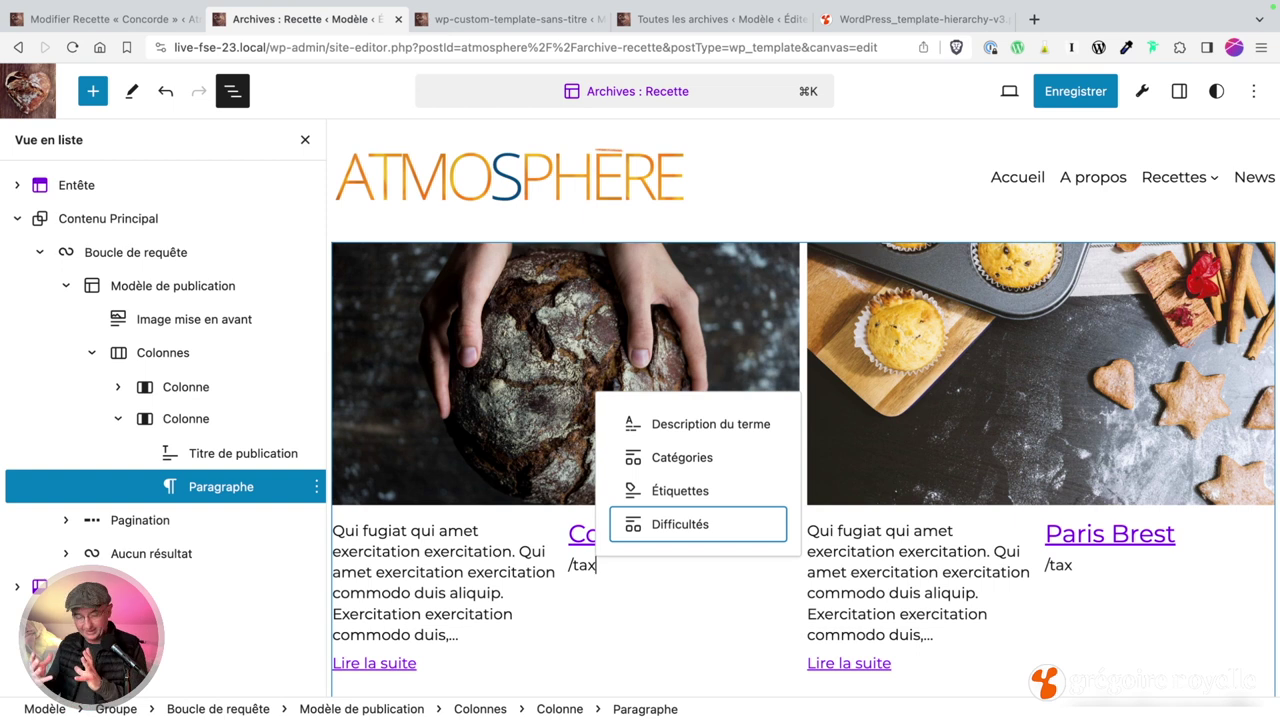
left_click(689, 530)
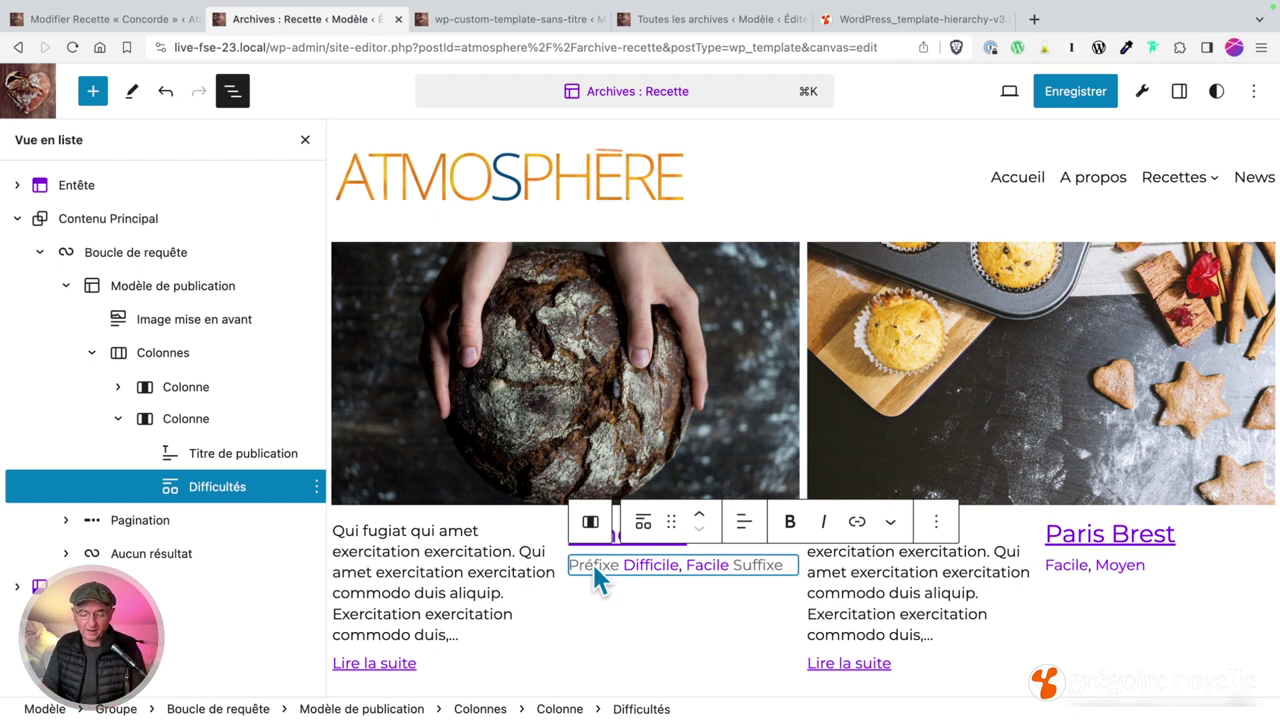
Step: Add the prefix "Diffulté:" to the Difficultés block and save the template
type("Diffucl")
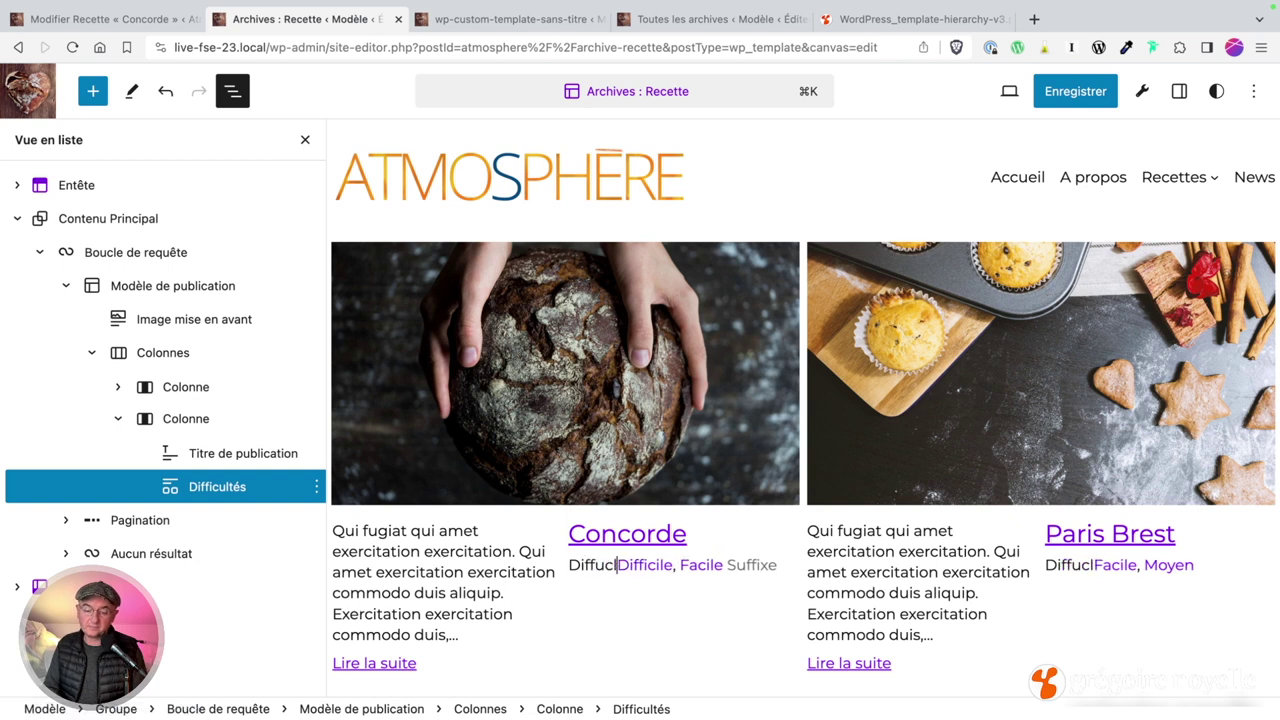
key("BackSpace")
type("lté:")
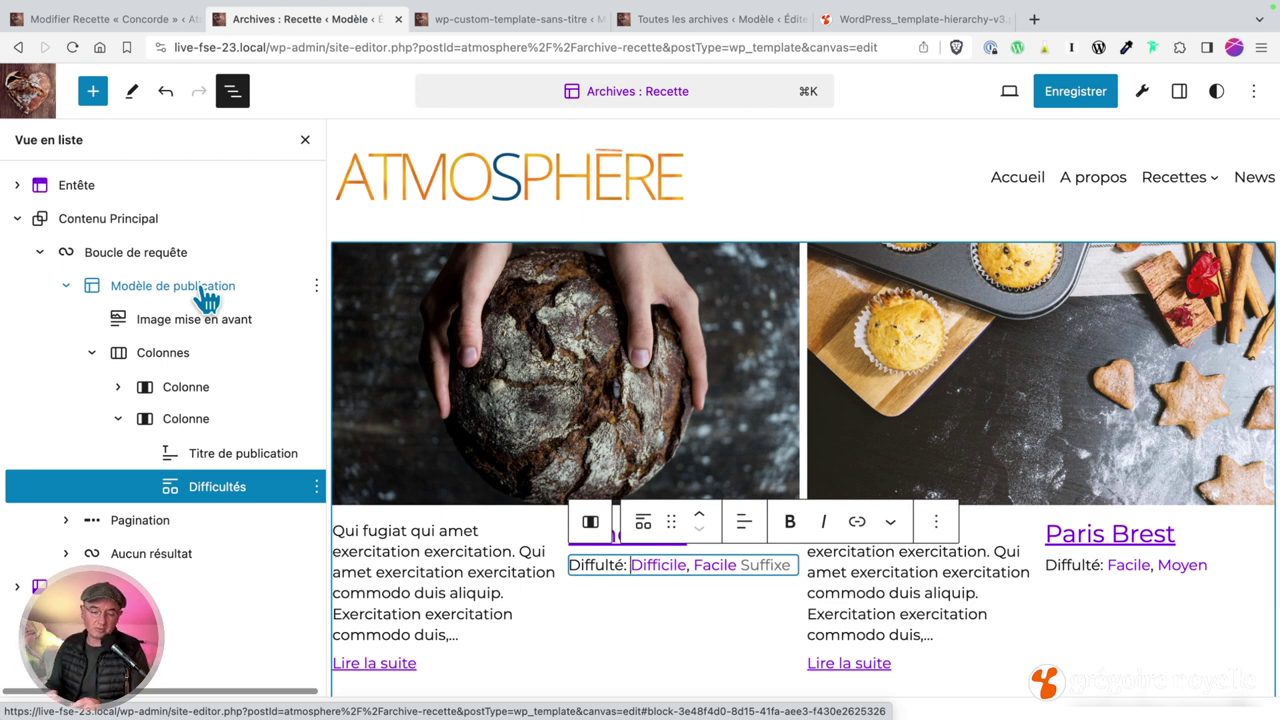
left_click(1099, 90)
left_click(1087, 91)
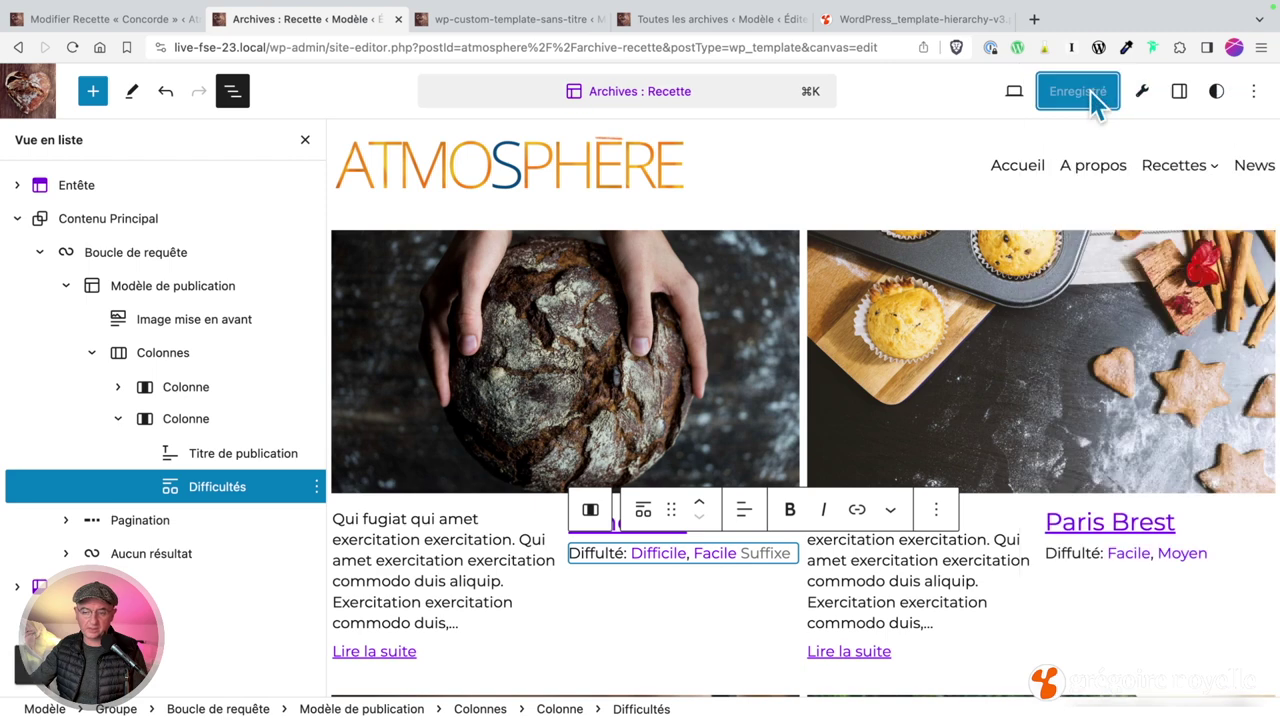
Step: Check the Recettes archive page on the site's front end, and return to the Difficultés block in the template
left_click(650, 19)
left_click(1011, 92)
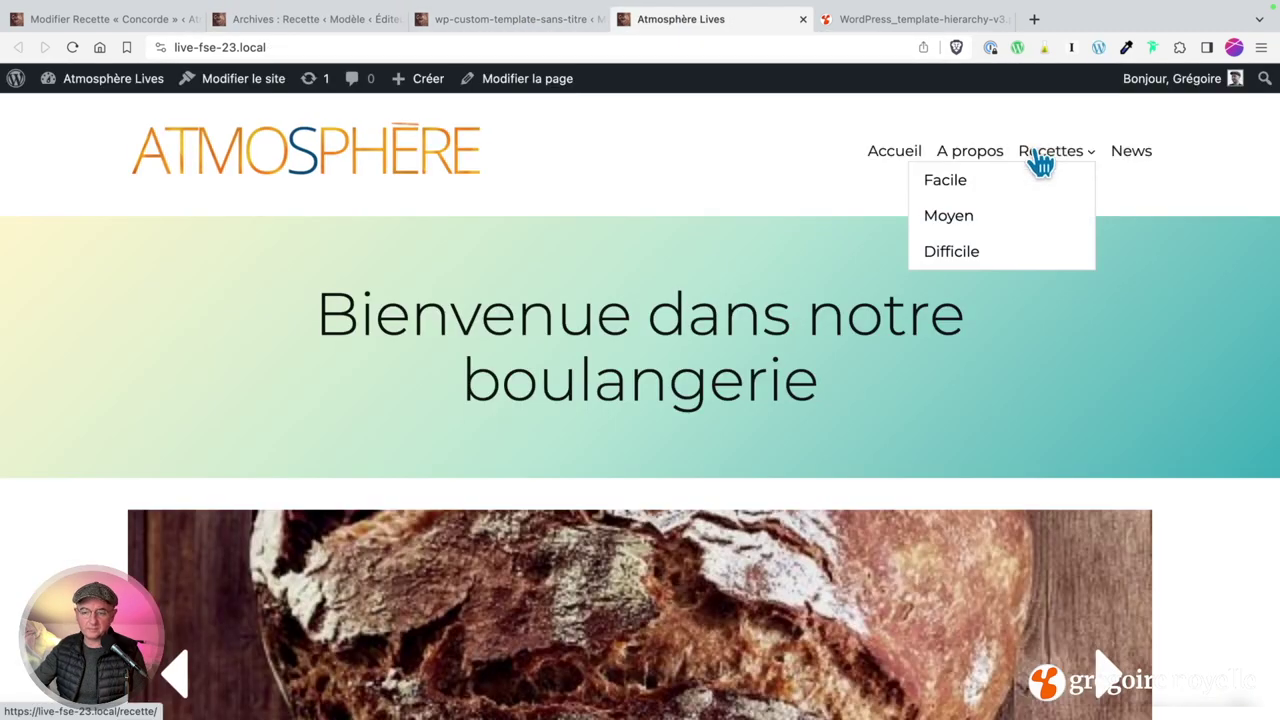
left_click(1040, 163)
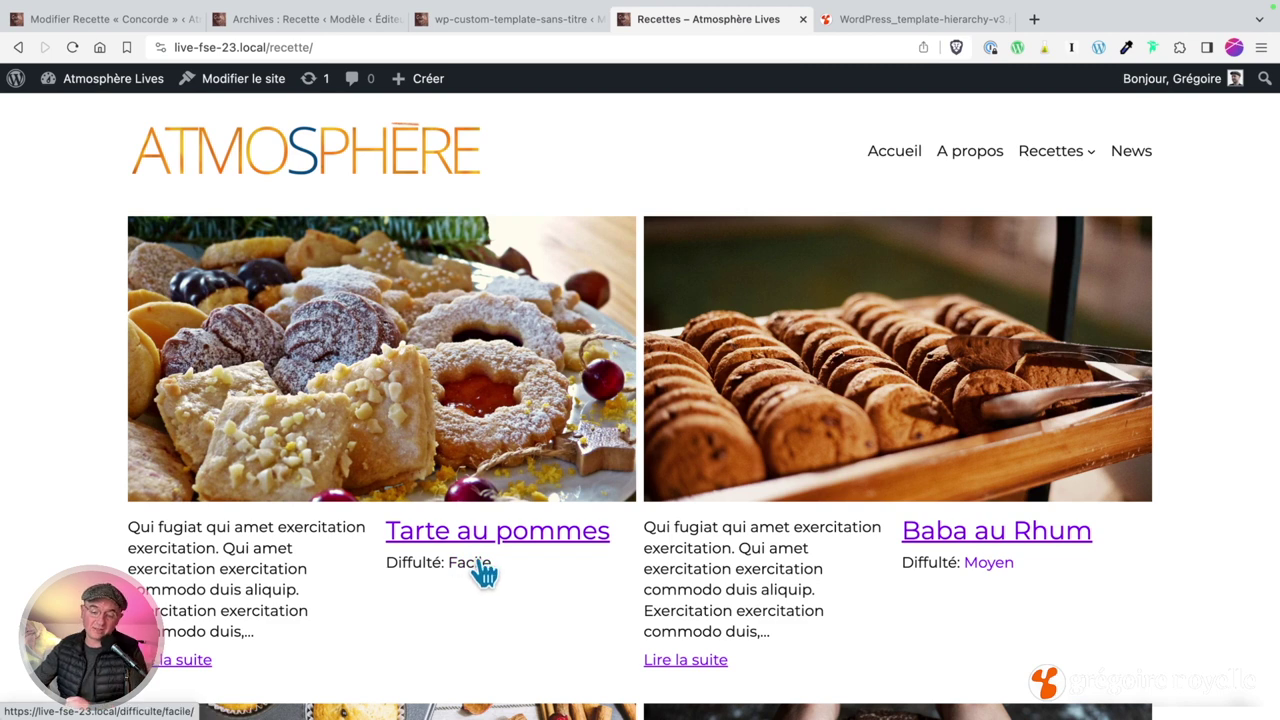
left_click(506, 26)
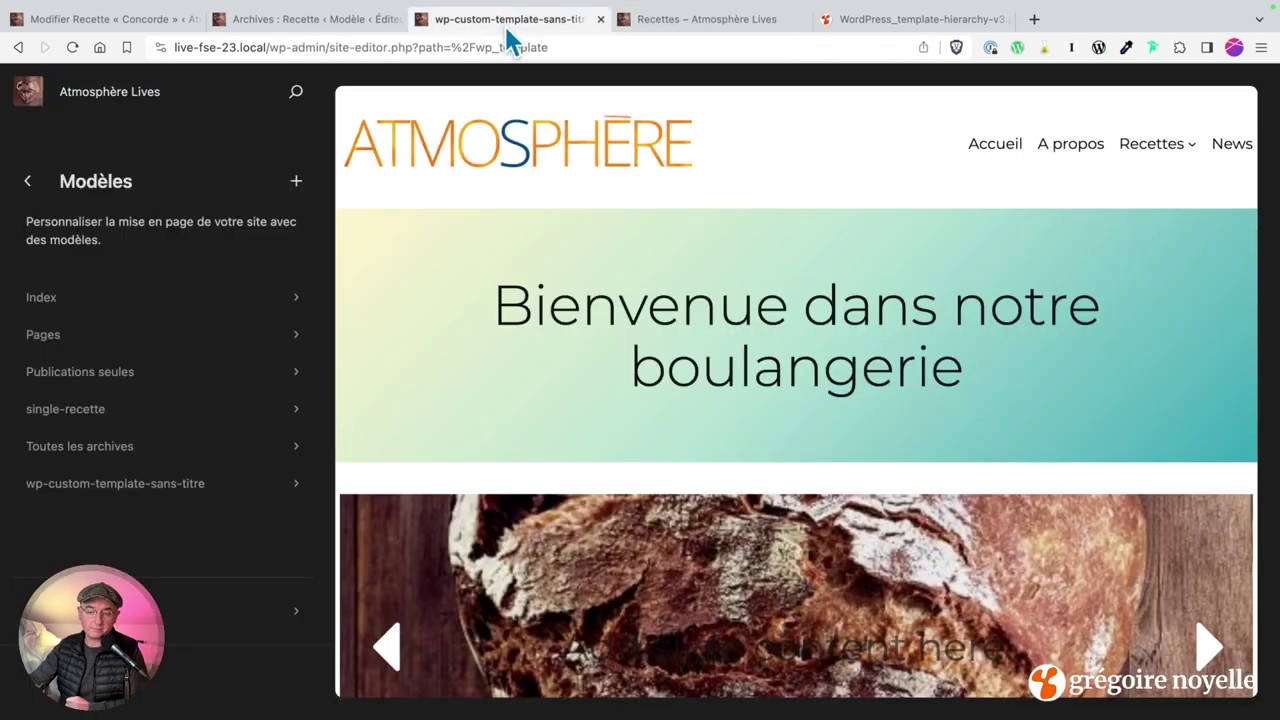
left_click(335, 19)
left_click(715, 560)
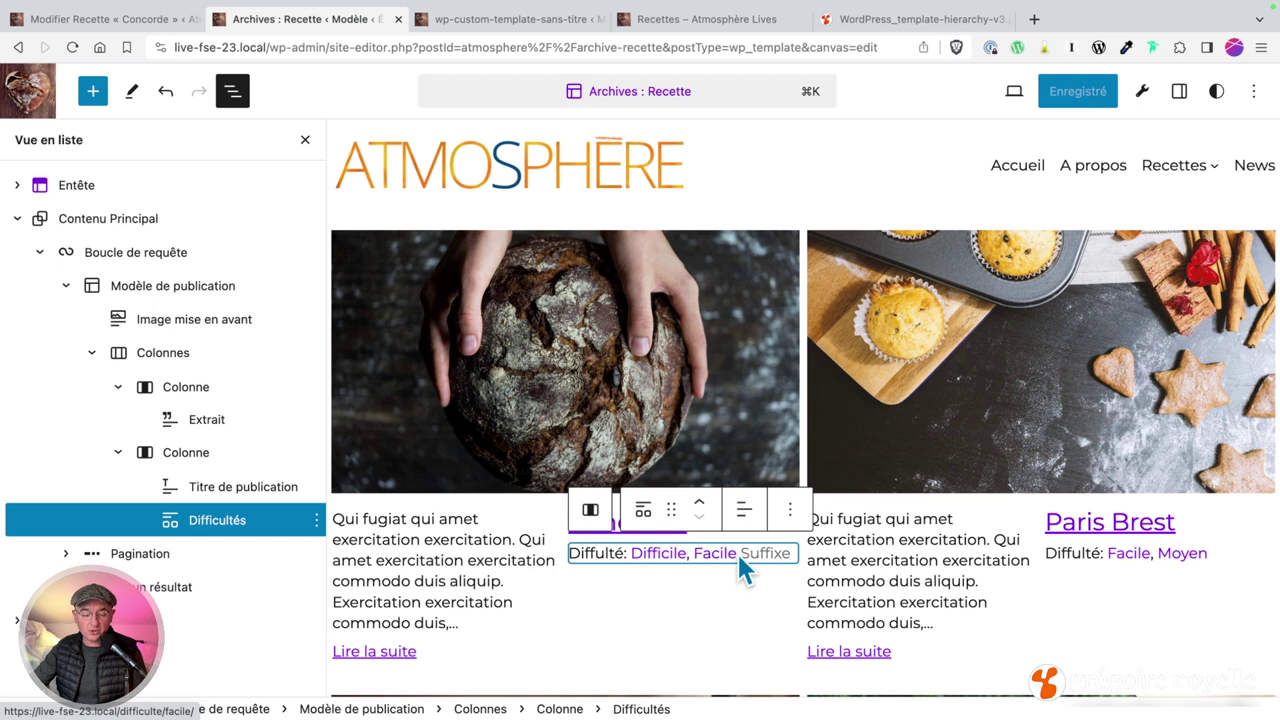
Step: Open the ACF taxonomies list in the WordPress admin to check the Difficultés taxonomy
left_click(100, 19)
left_click(29, 100)
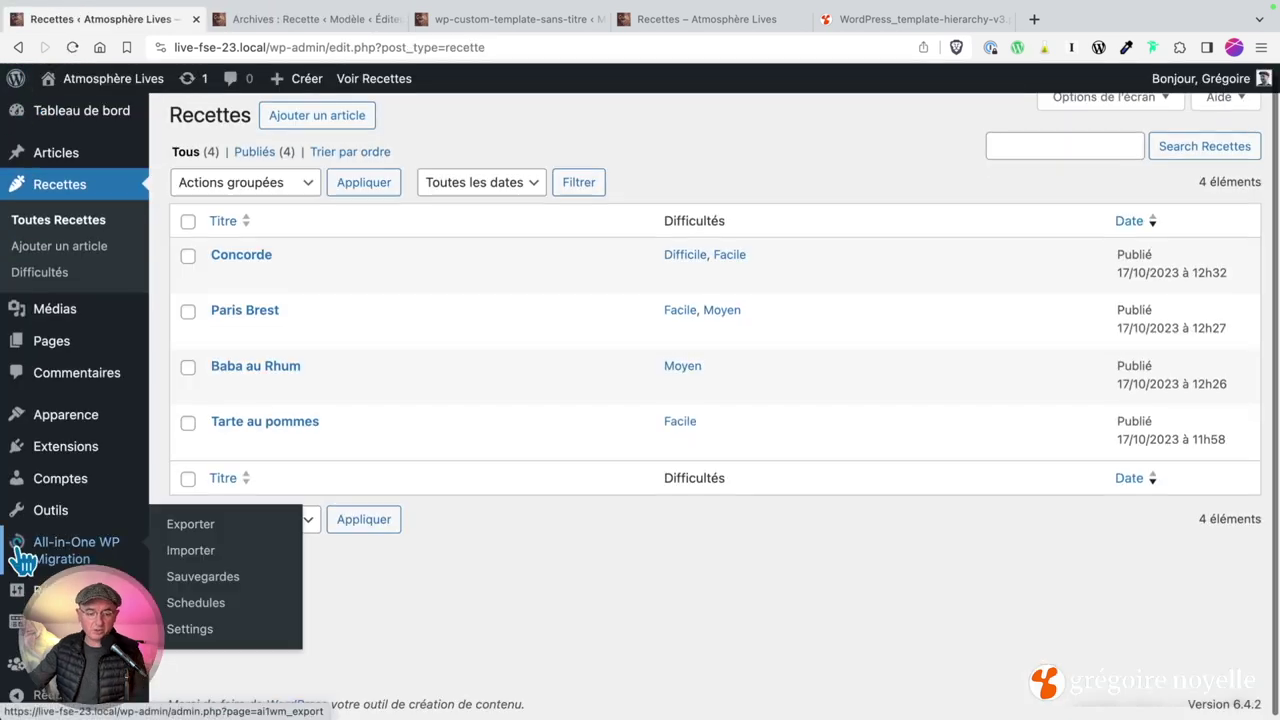
mouse_move(20, 590)
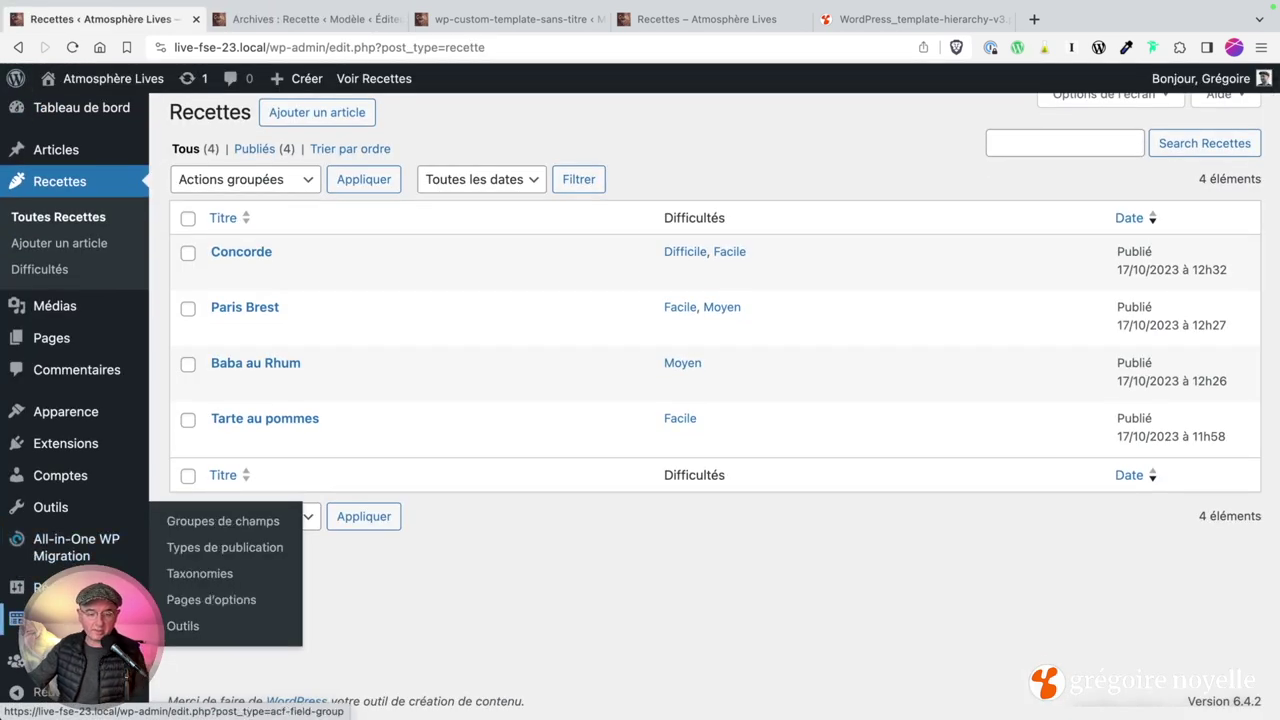
left_click(211, 577)
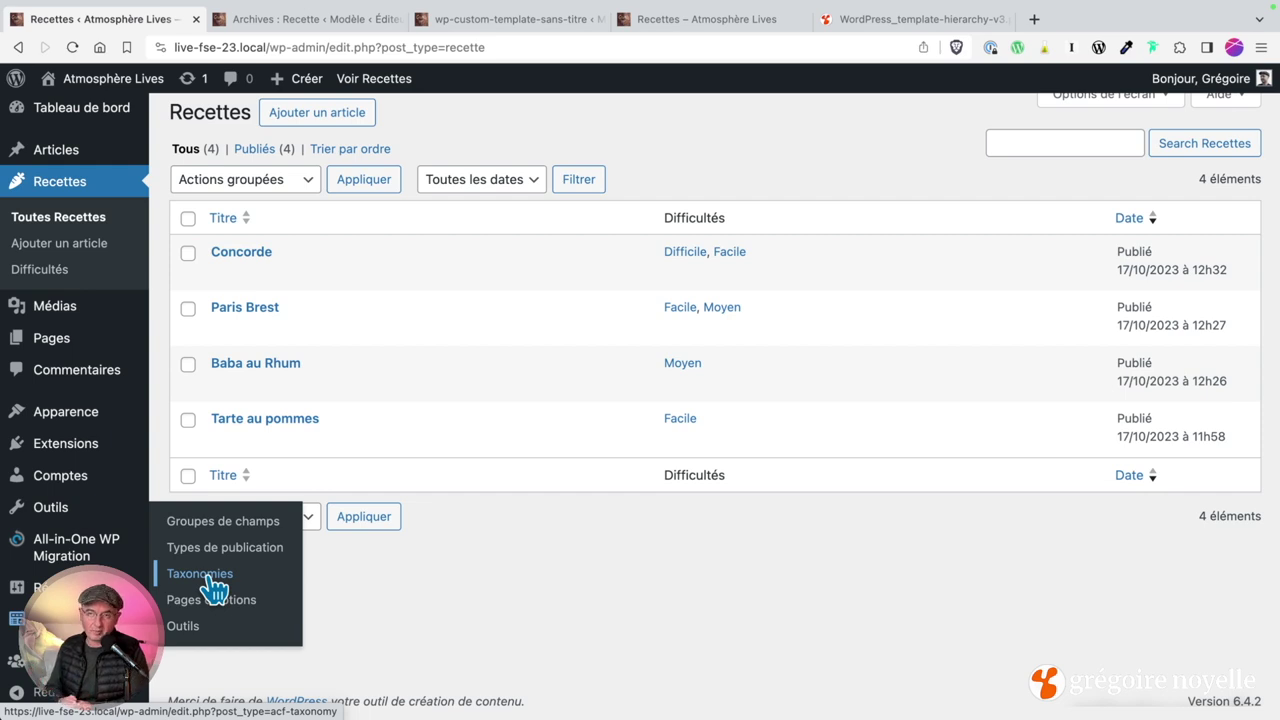
left_click(212, 582)
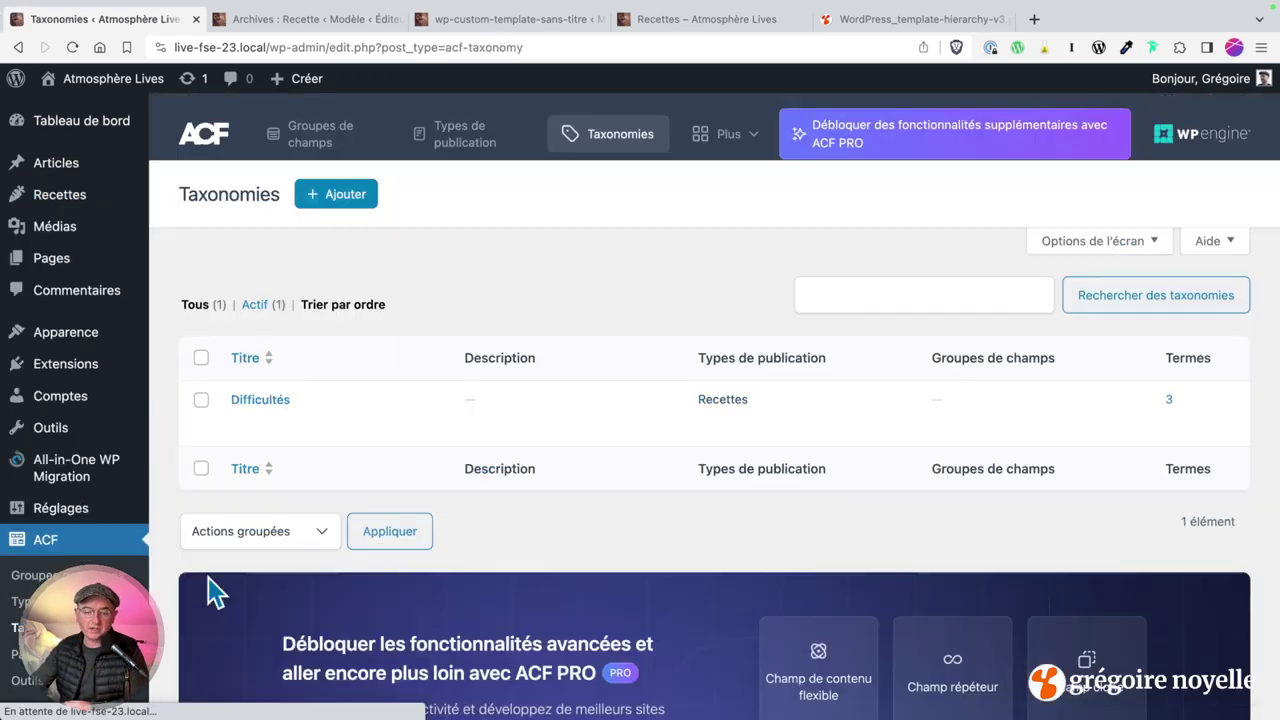
Step: Go to the ACF field groups and move the Données de la recette (copier) group to the trash
mouse_move(286, 406)
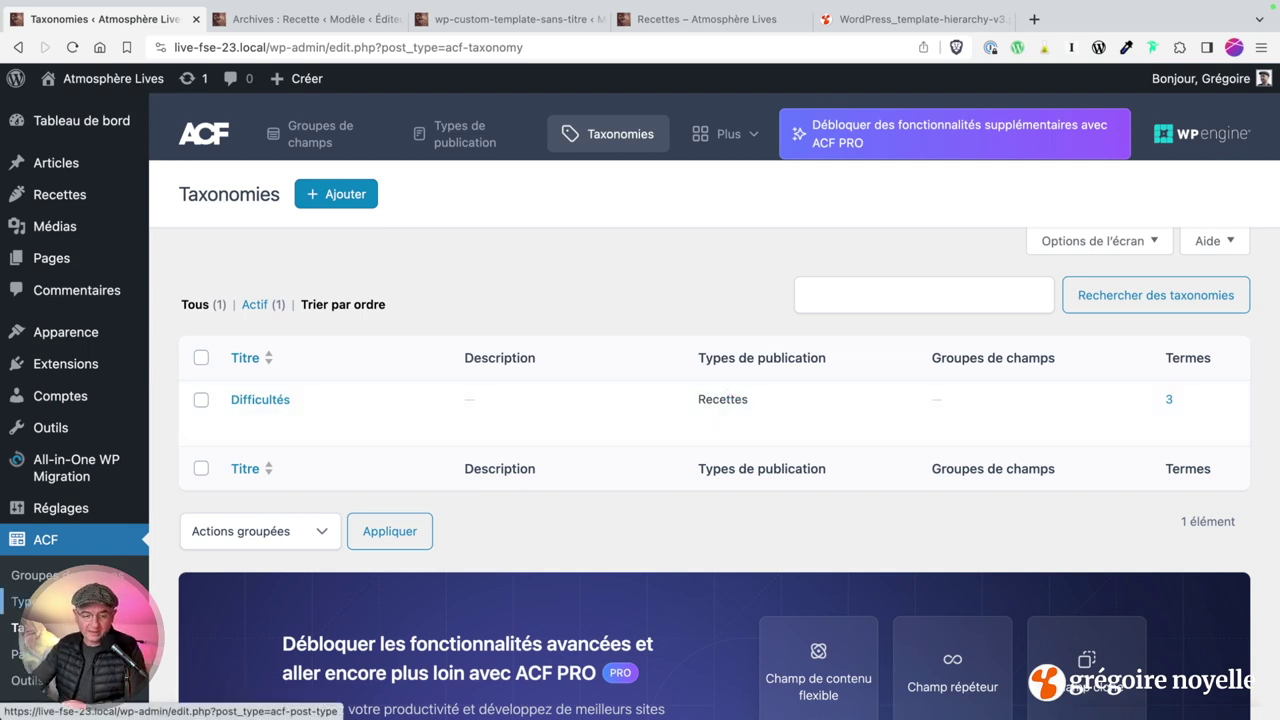
key("super+bracketleft")
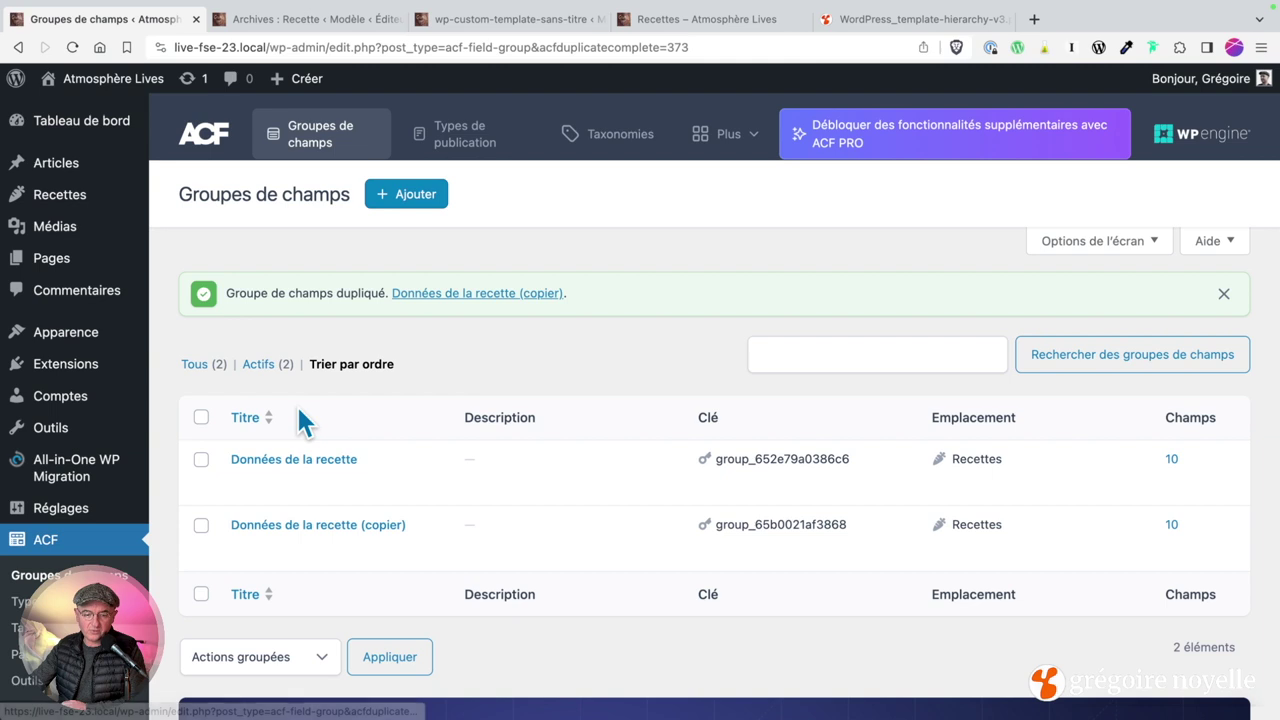
scroll(428, 480, "down", 1)
scroll(337, 463, "up", 1)
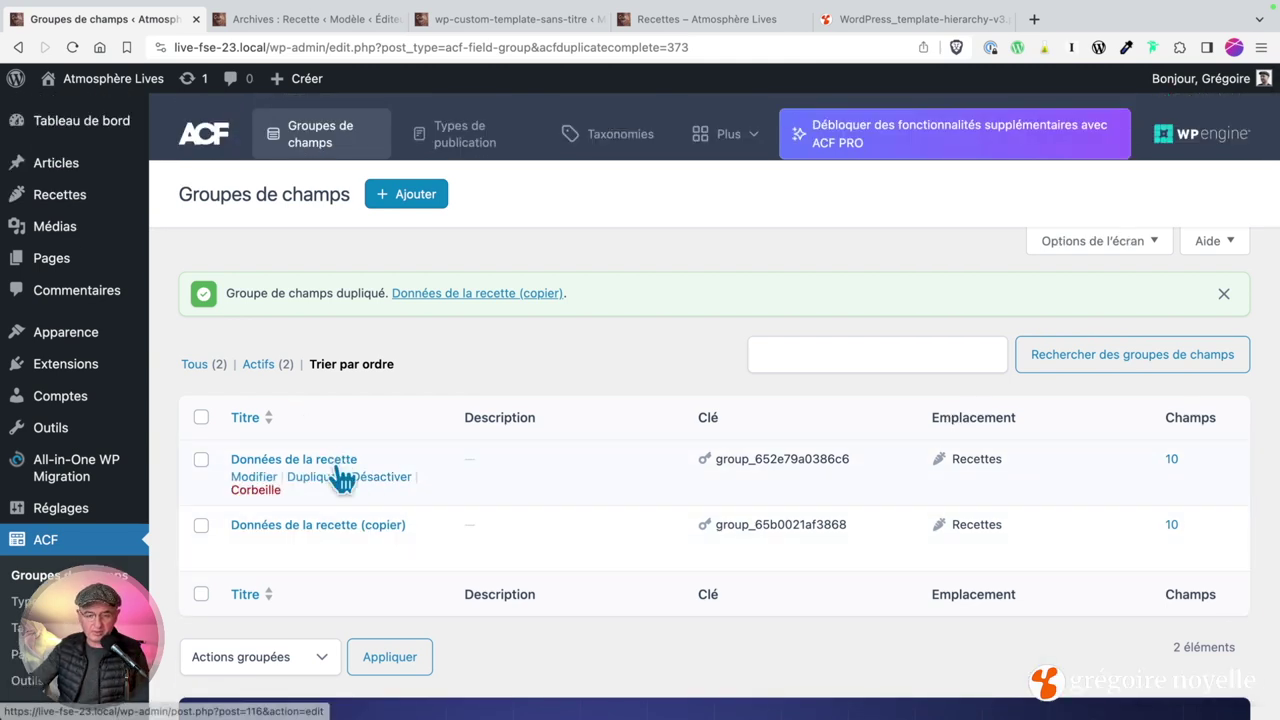
left_click(272, 555)
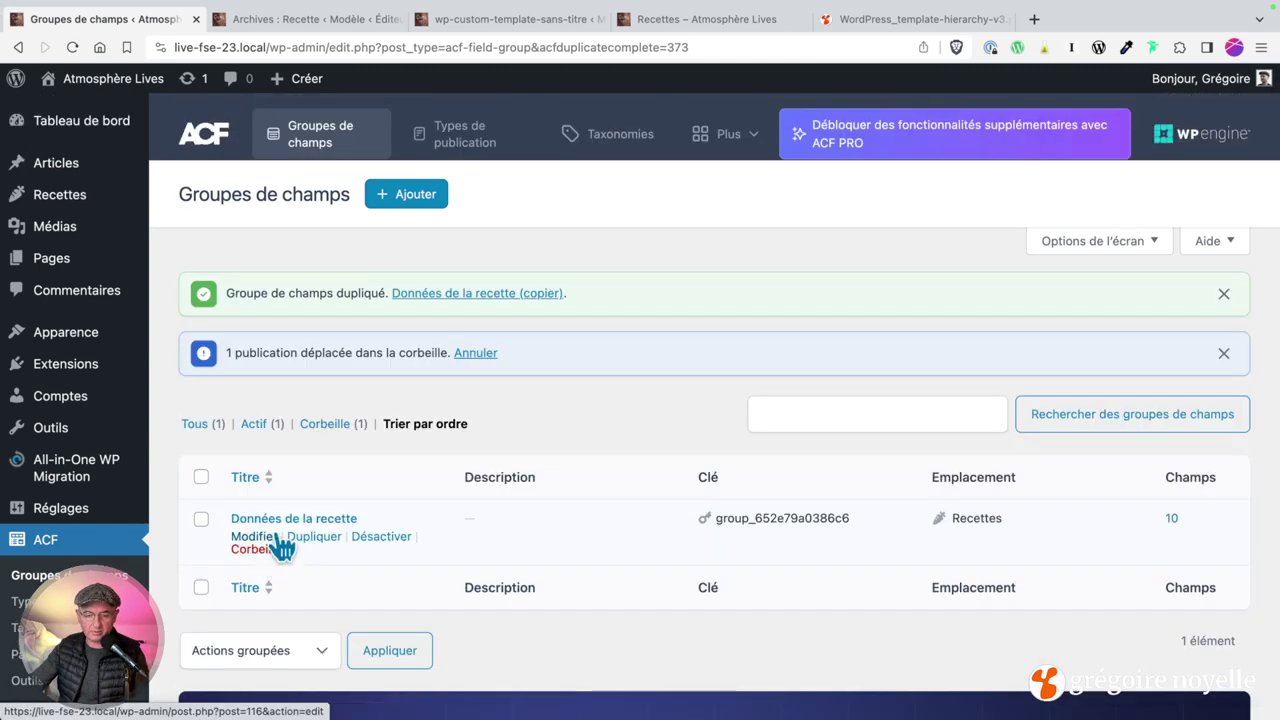
Step: Open the Données de la recette field group and copy the field name recette_preparation of Temps de préparation
left_click(276, 538)
scroll(566, 510, "down", 1)
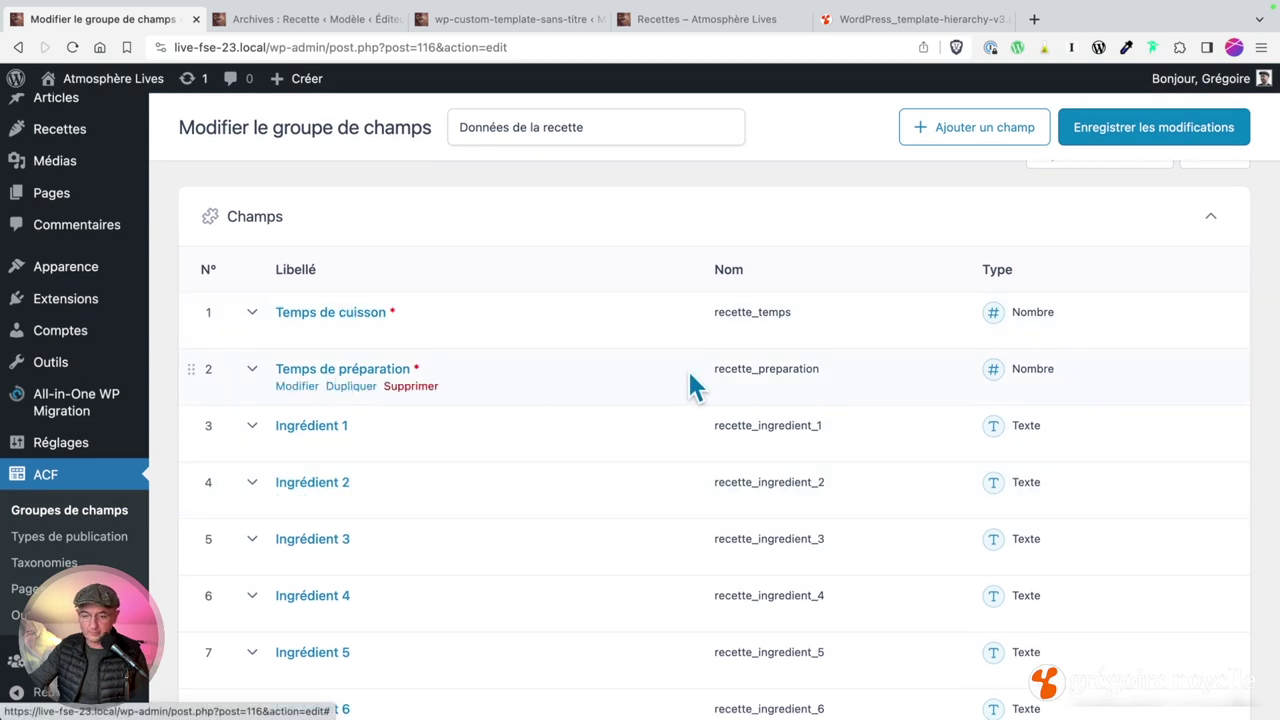
mouse_move(828, 378)
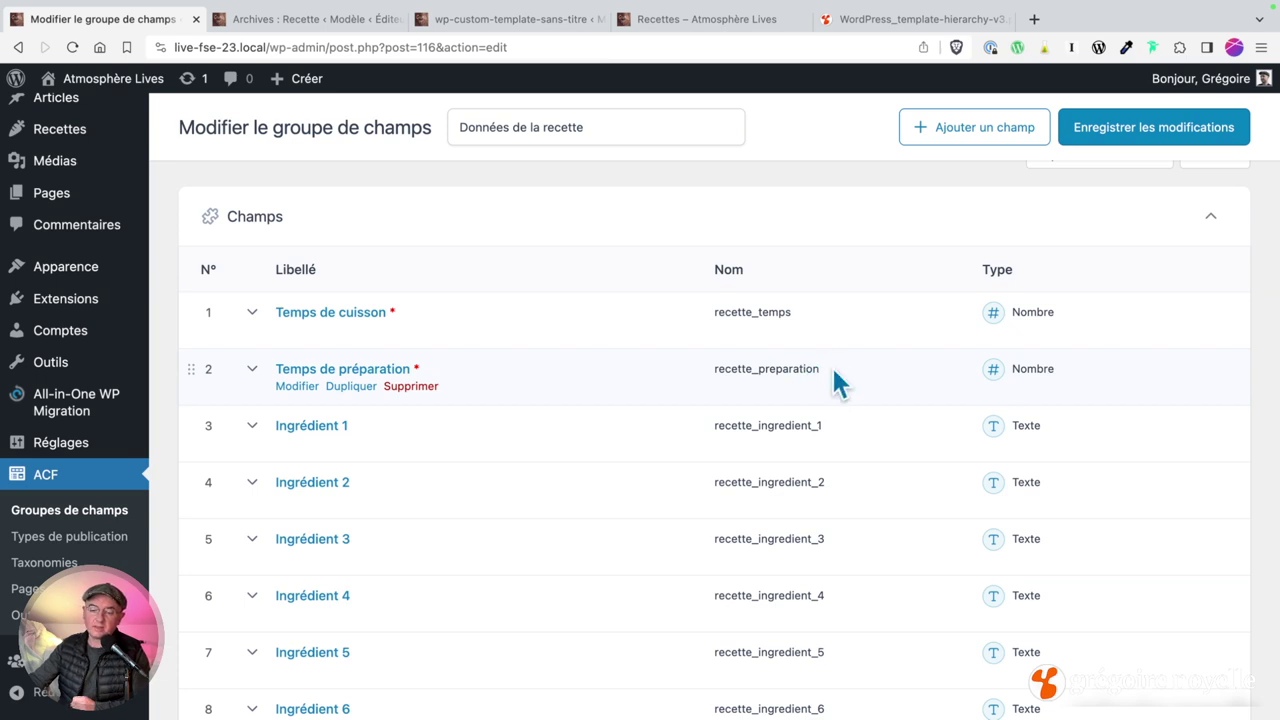
left_click(827, 369)
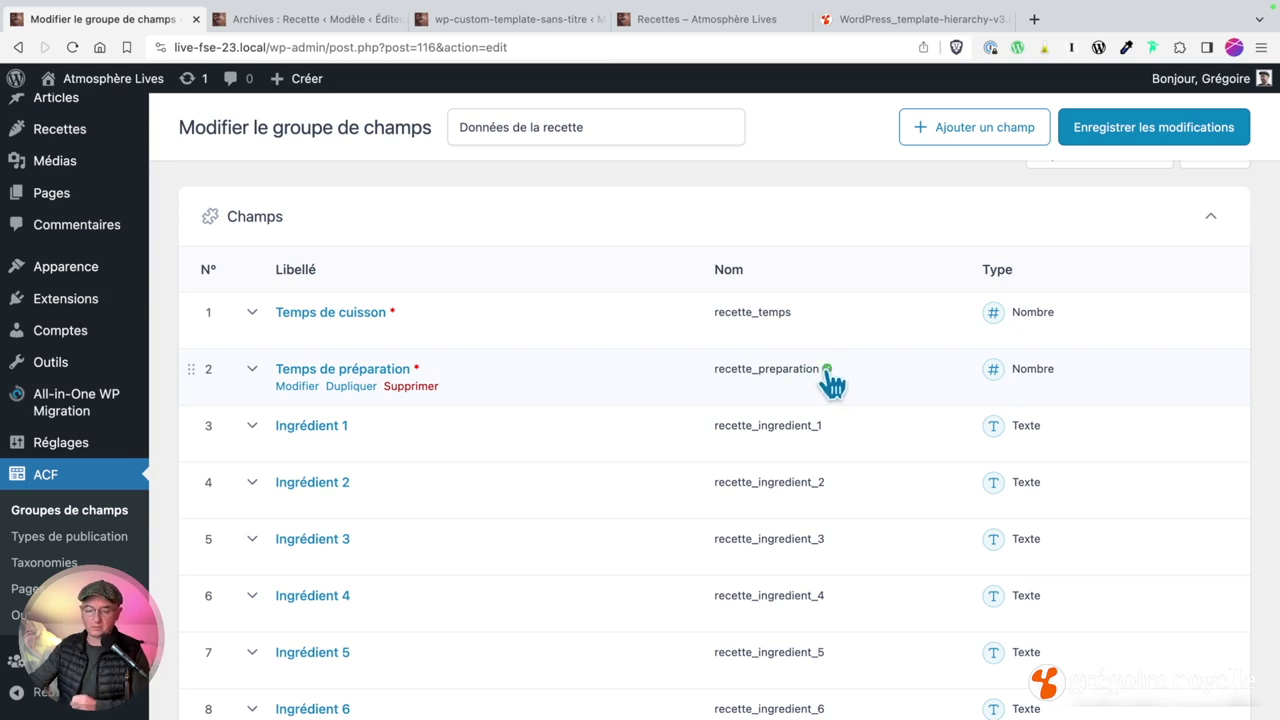
Step: Insert a Bloc champ méta block after the Difficultés block in the Archives : Recette template, with block settings shown
left_click(310, 19)
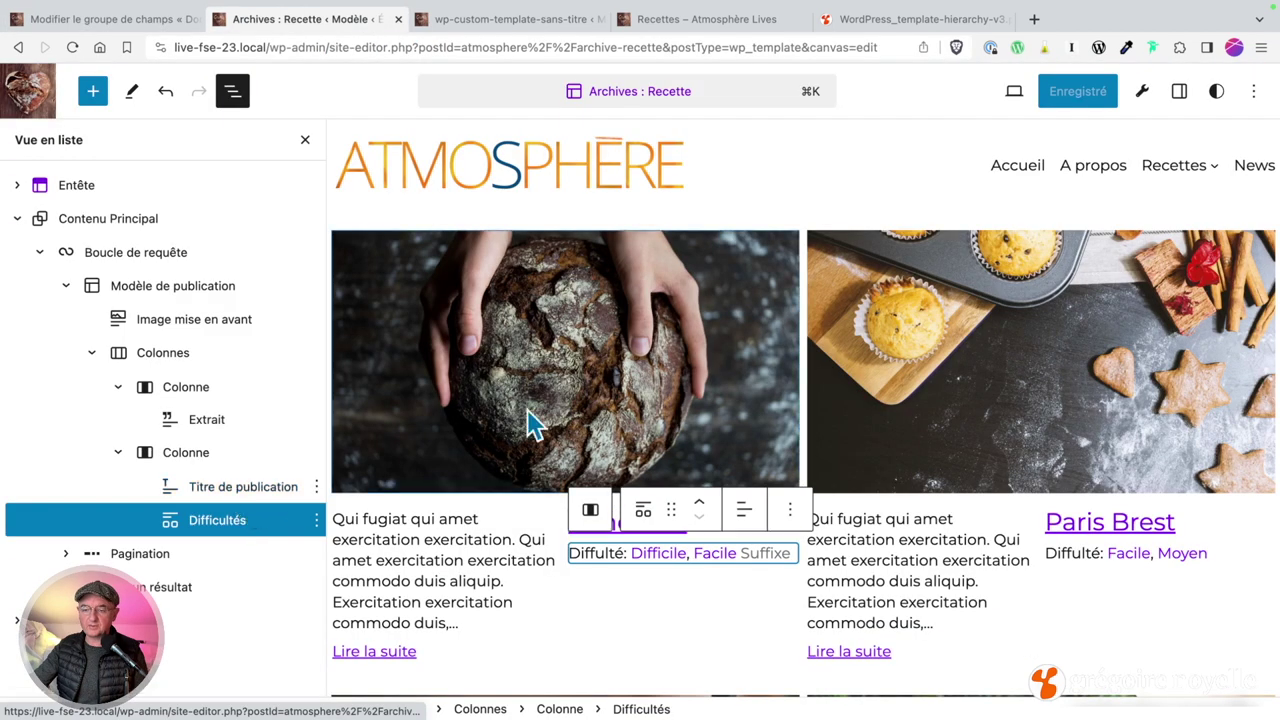
left_click(1179, 91)
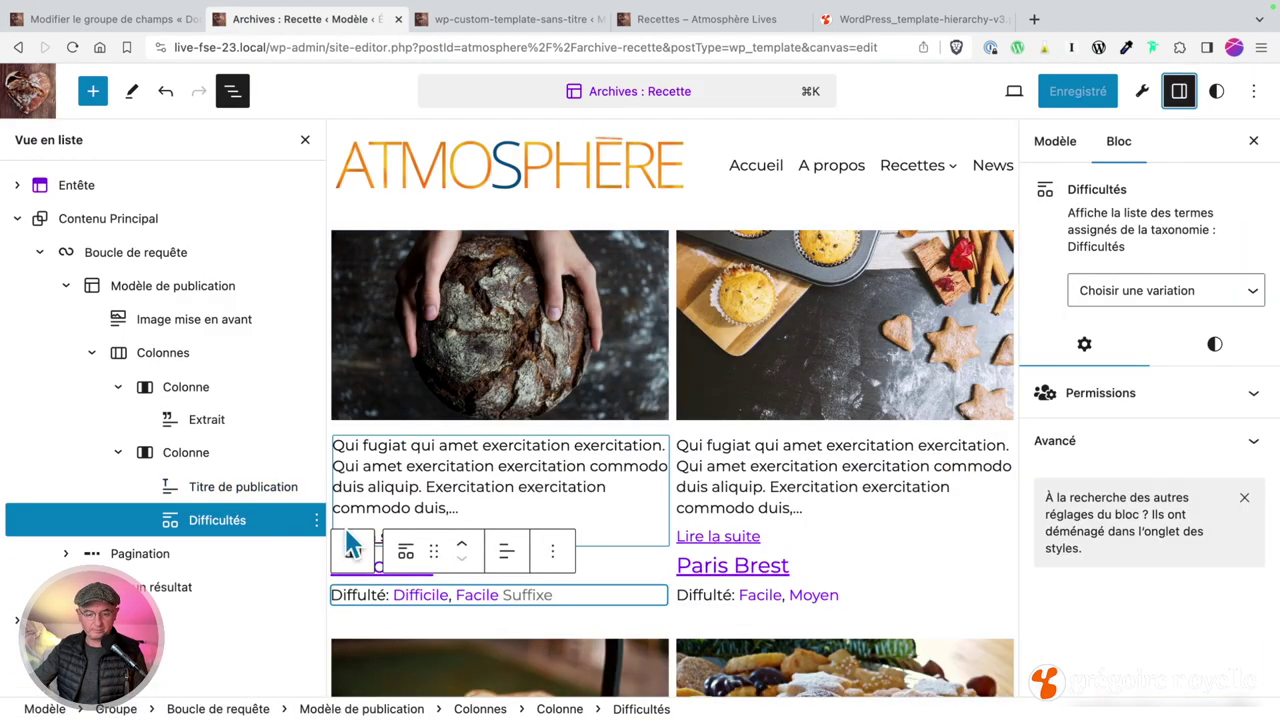
left_click(552, 551)
scroll(400, 365, "up", 2)
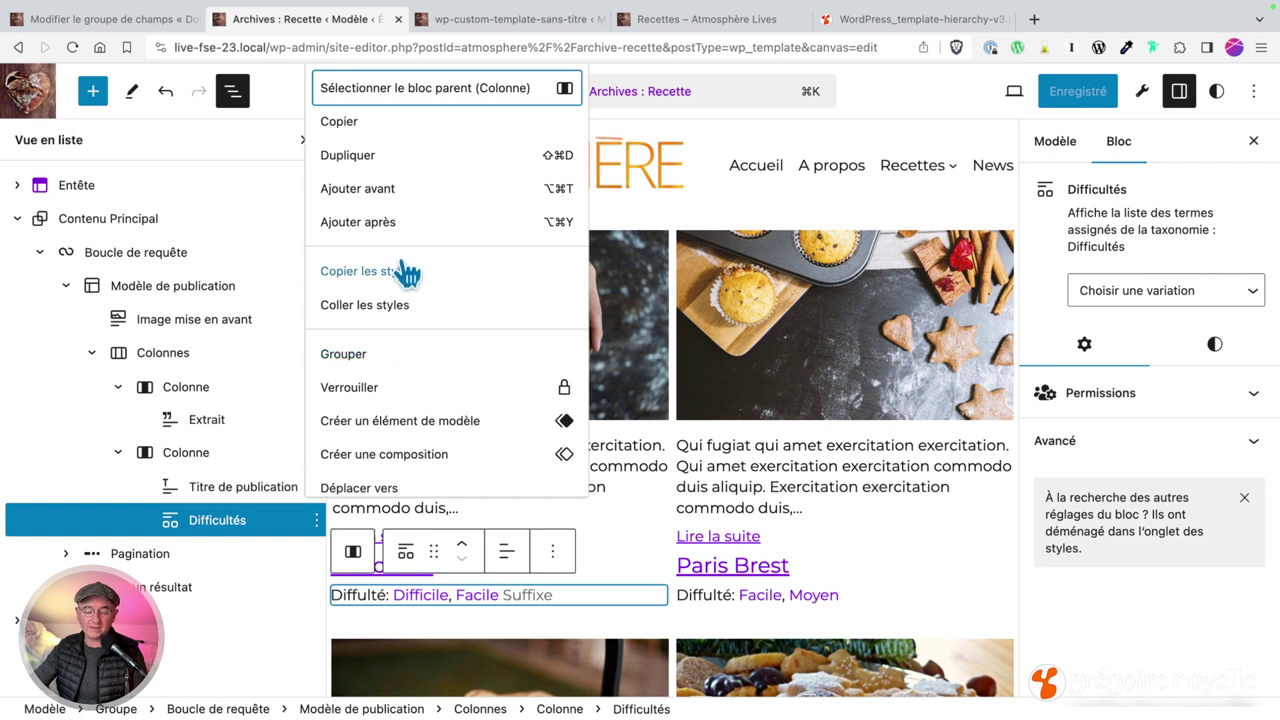
left_click(402, 224)
type("/Meta")
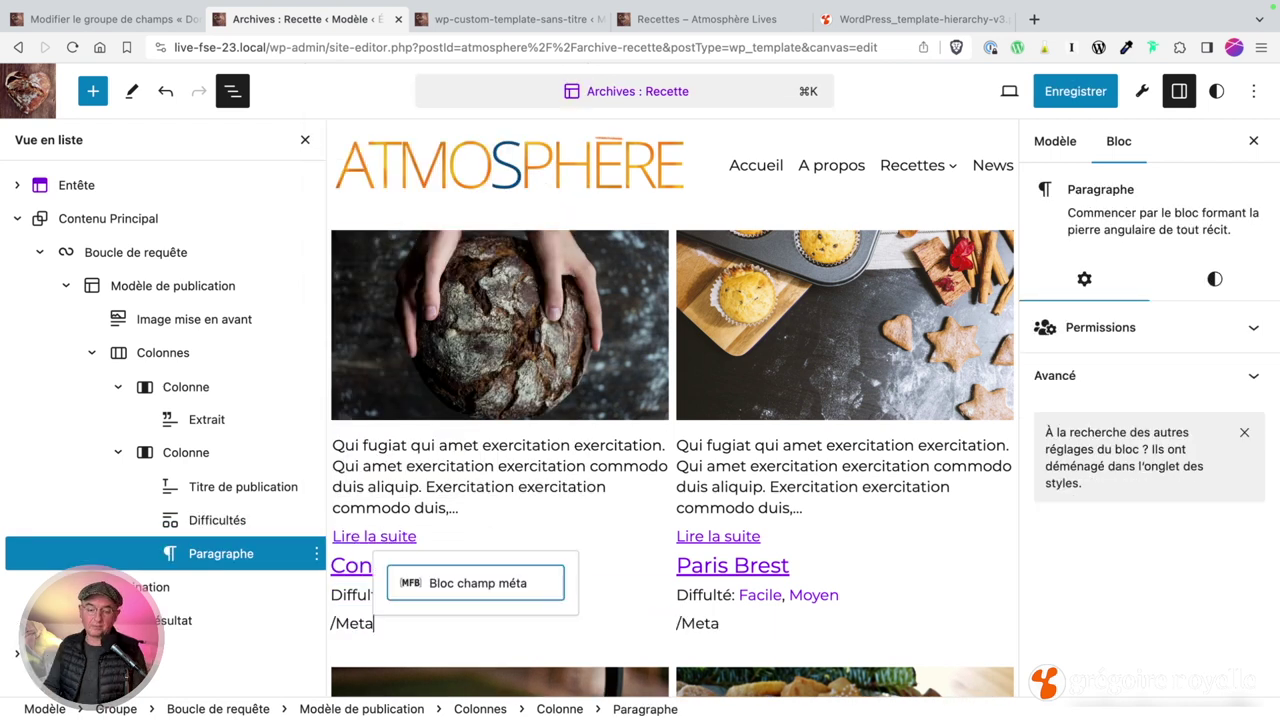
key("Return")
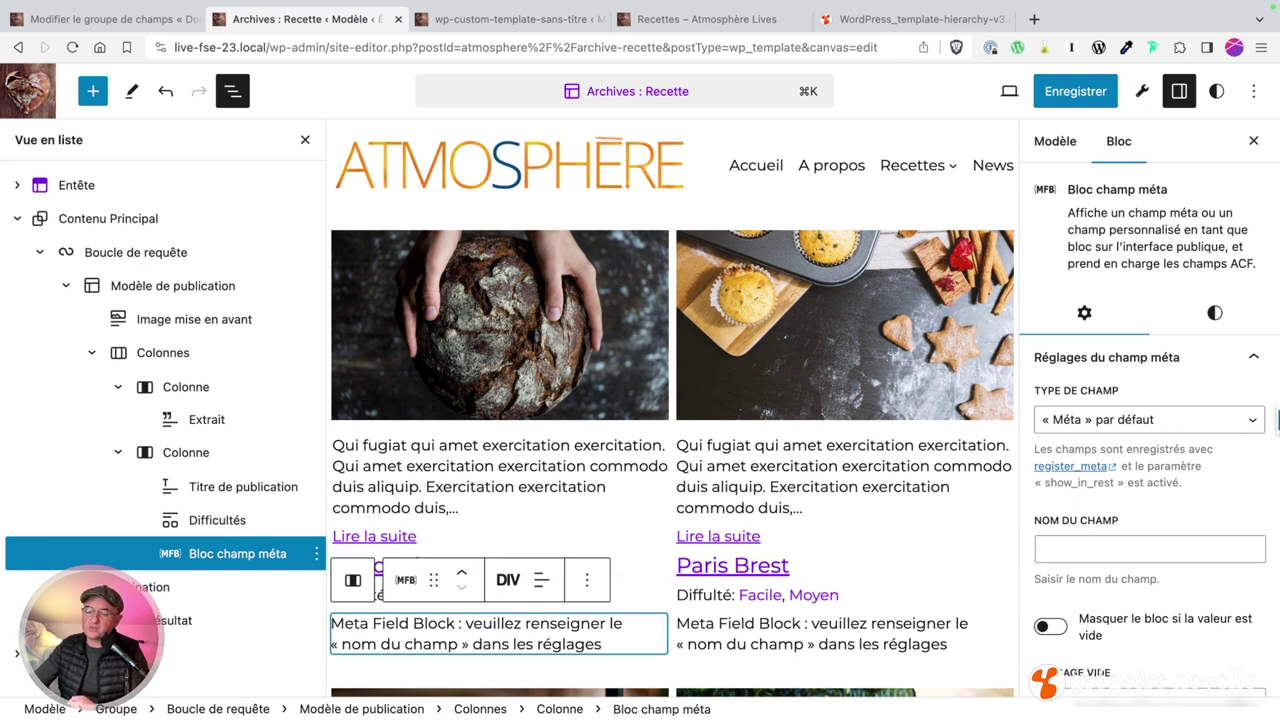
Step: Set the meta field block's type to ACF - Advanced Custom Fields and its field name to recette_preparation
left_click(1120, 422)
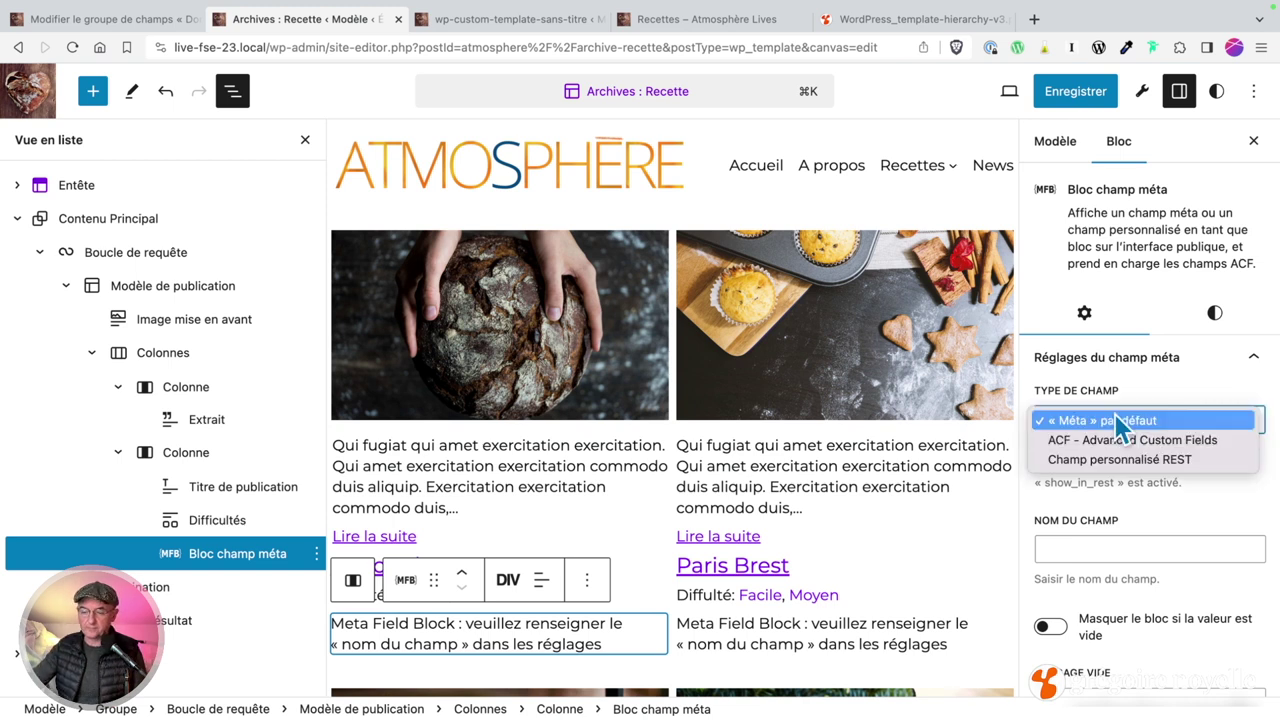
left_click(1125, 440)
left_click(1071, 548)
key("super+v")
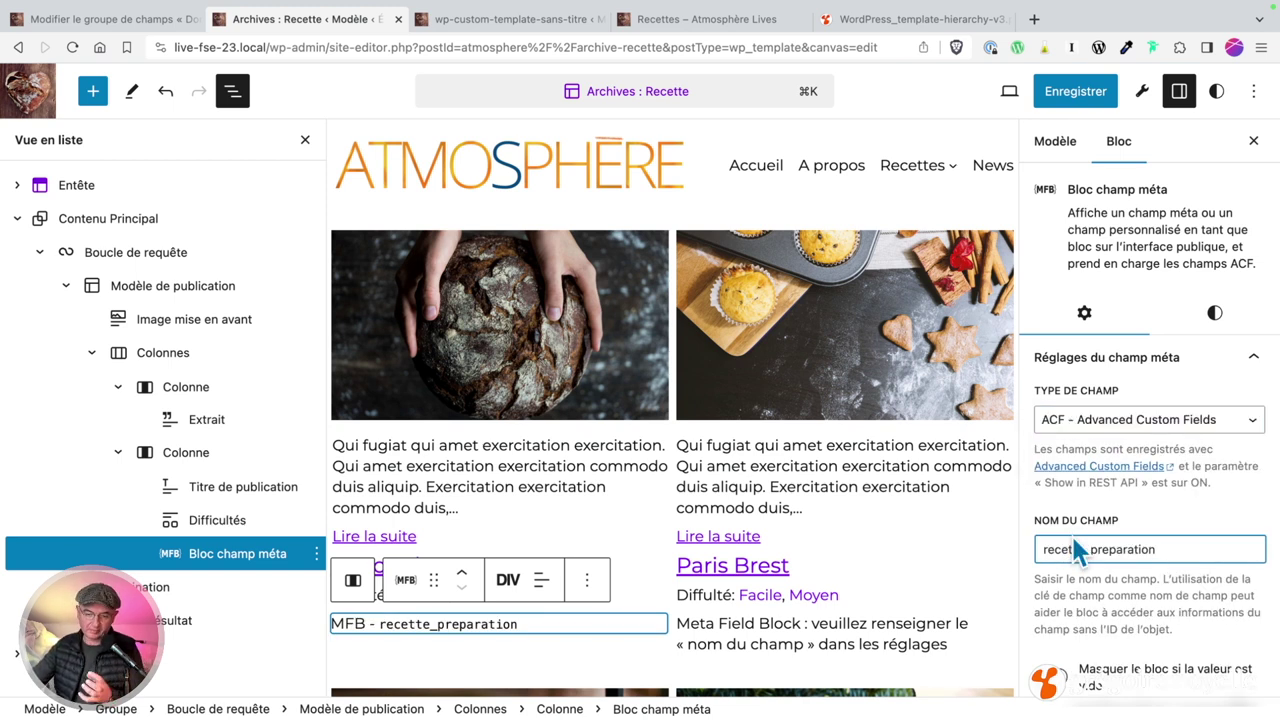
Step: Turn on hiding the recette_preparation meta field block when its value is empty
scroll(1100, 531, "down", 2)
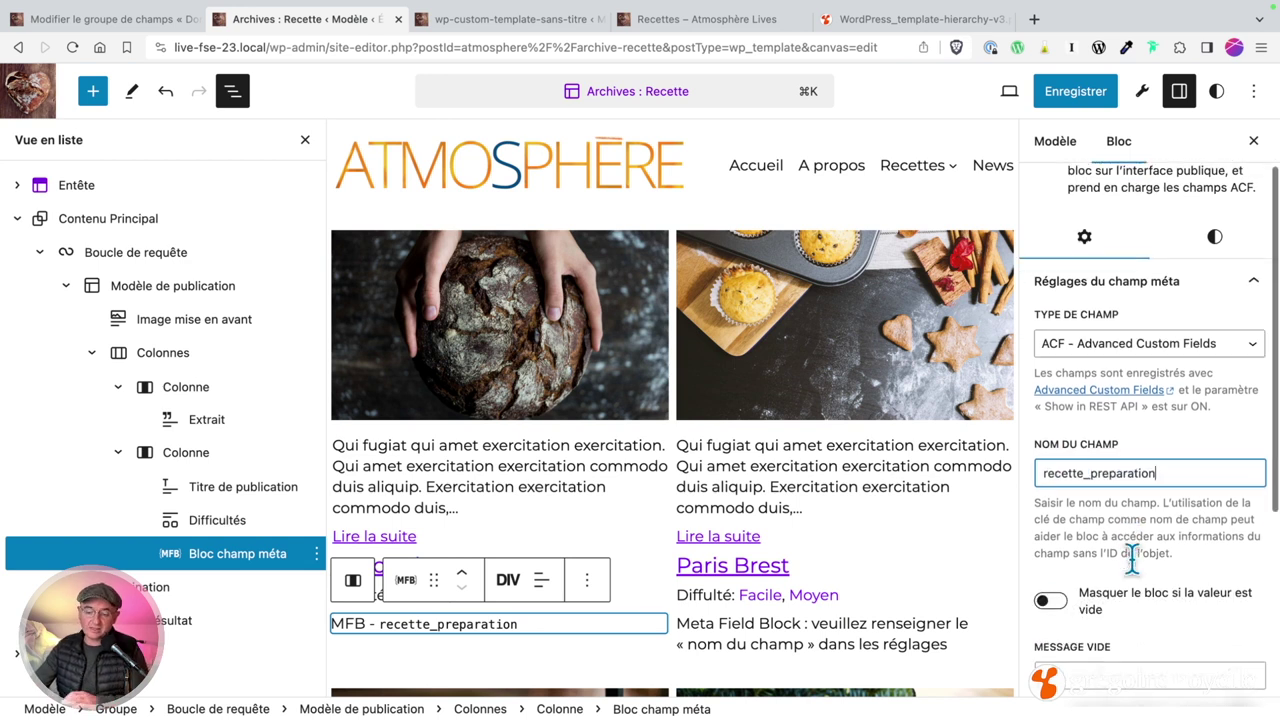
left_click(1050, 580)
scroll(1150, 590, "down", 2)
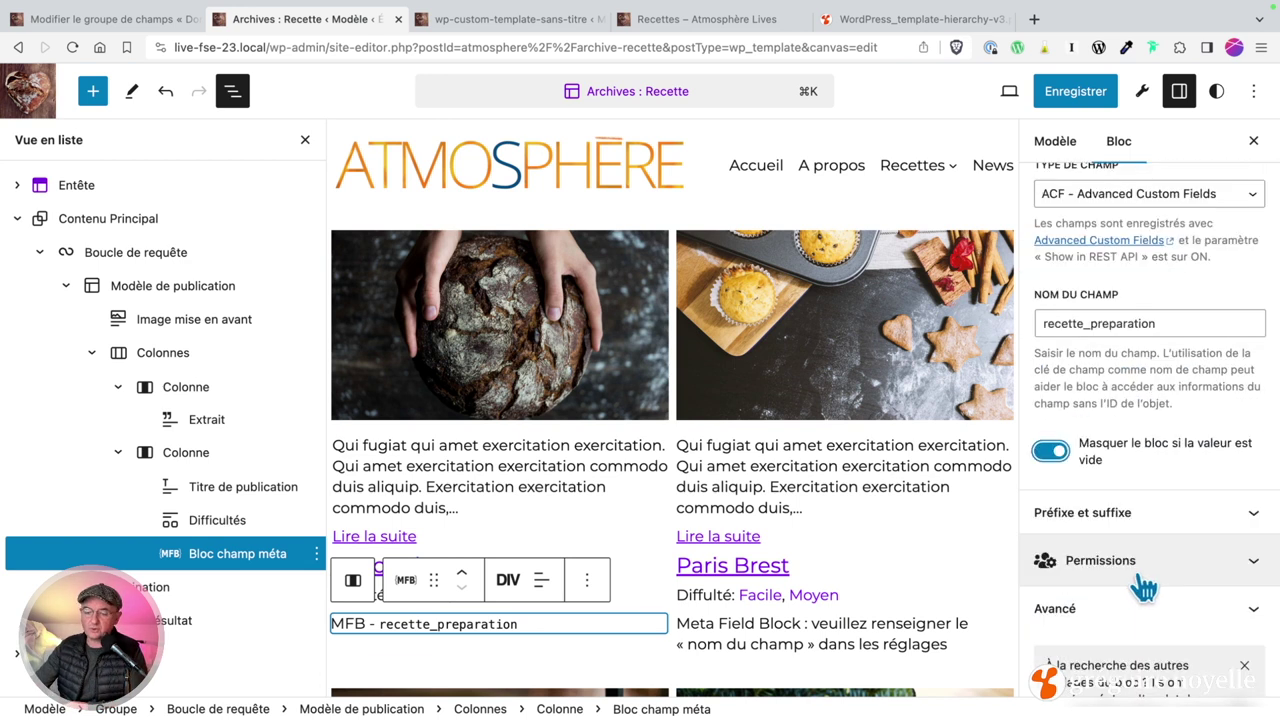
Step: Give the recette_preparation block the prefix "Temps:" and set its layout display to Inline block
left_click(1138, 528)
left_click(1083, 389)
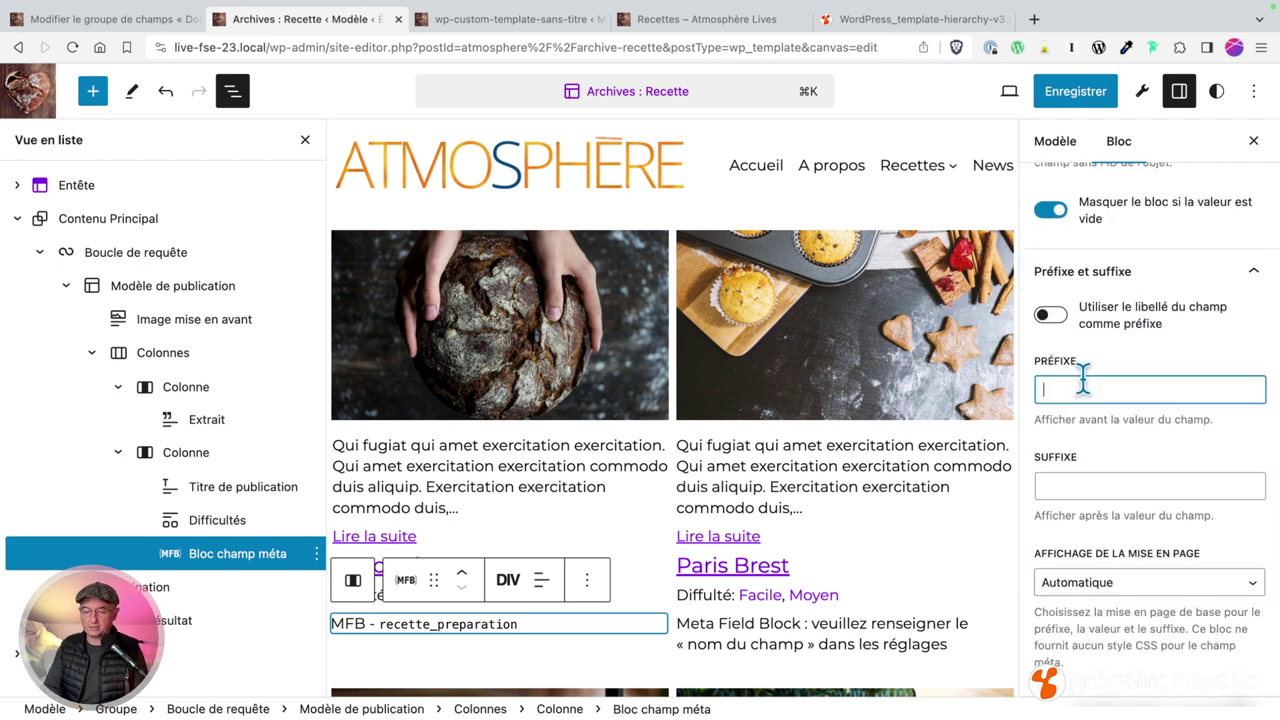
type("Temps:")
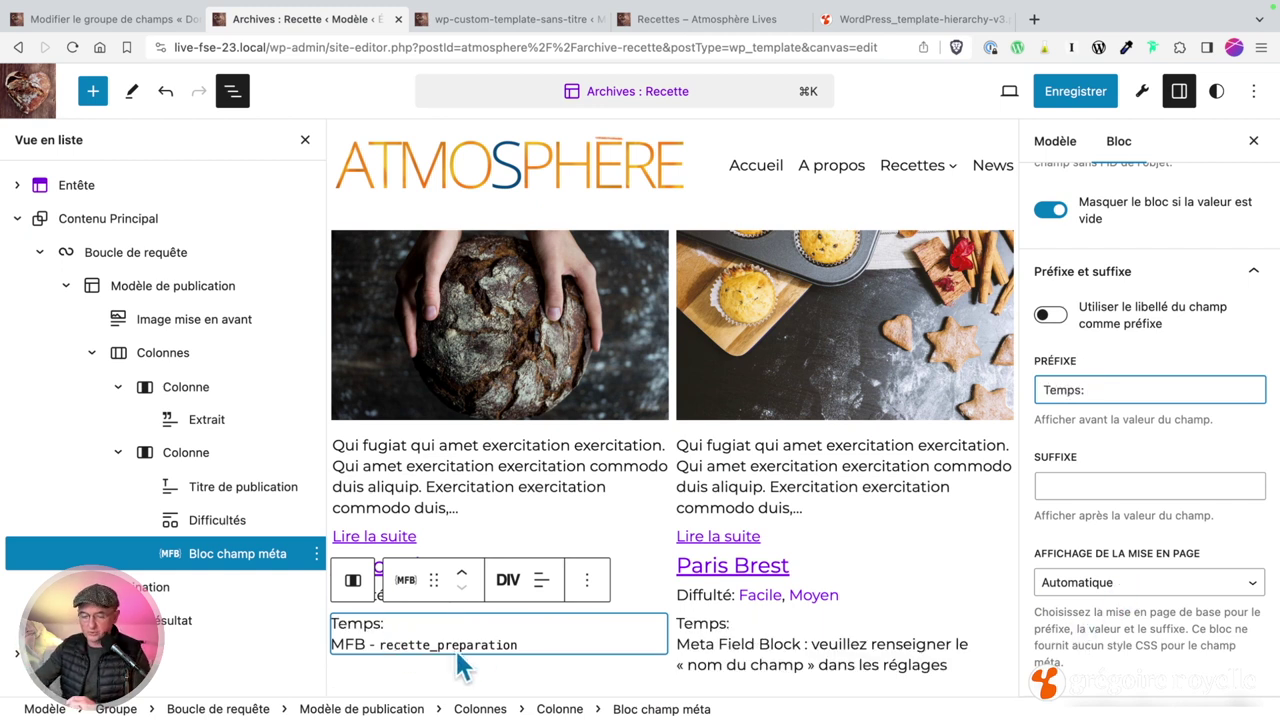
left_click(1126, 583)
left_click(1128, 543)
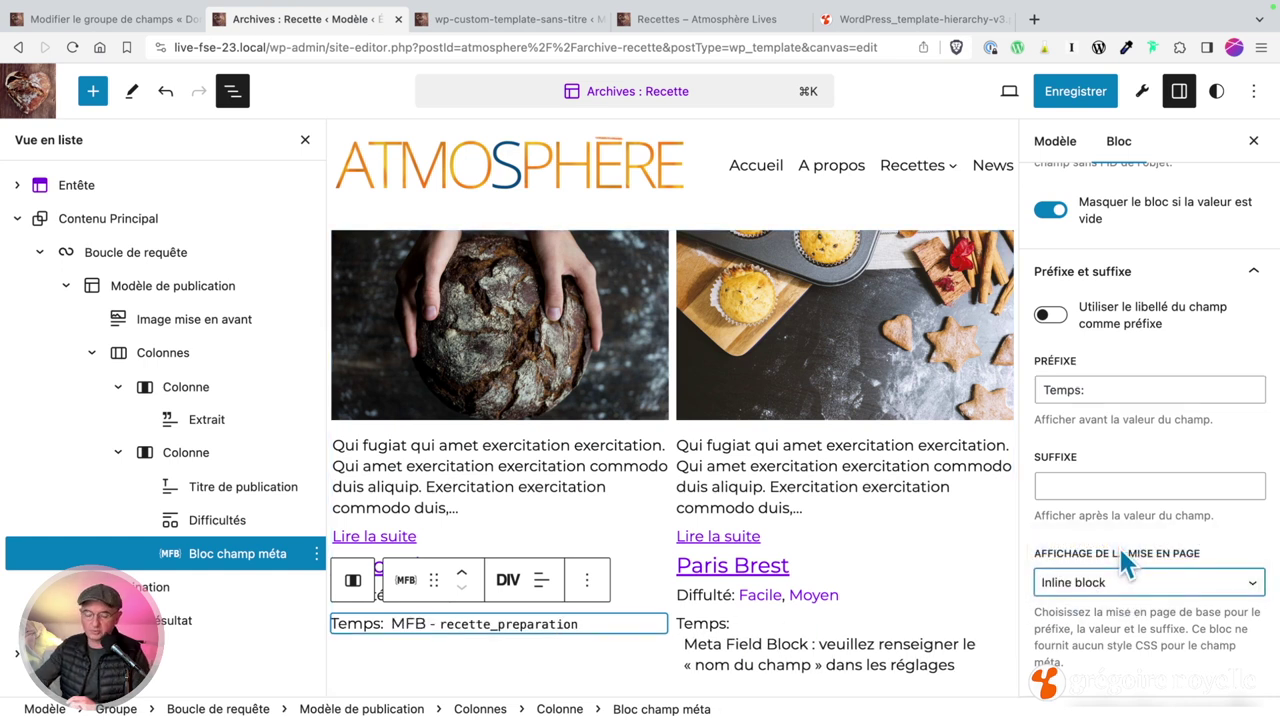
Step: Save the Archives : Recette template and reload the Recettes archive page to check the preparation time
scroll(1129, 560, "down", 1)
left_click(1112, 100)
left_click(1112, 104)
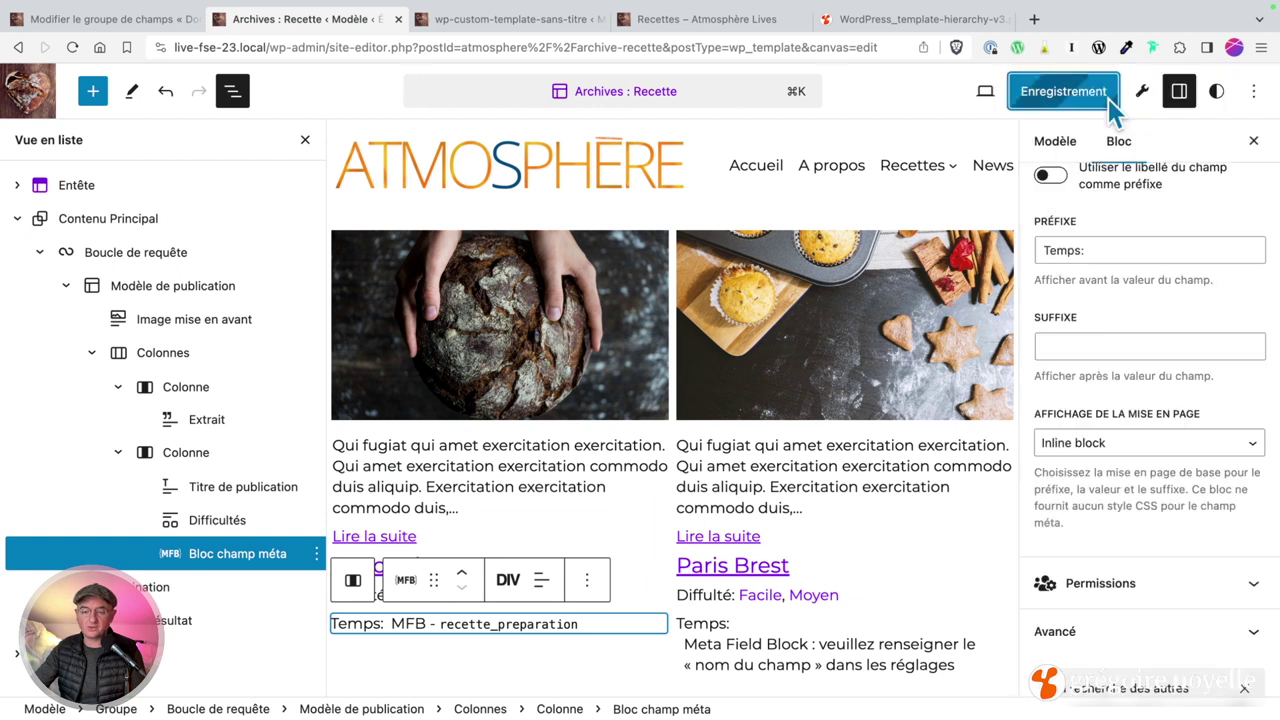
left_click(708, 22)
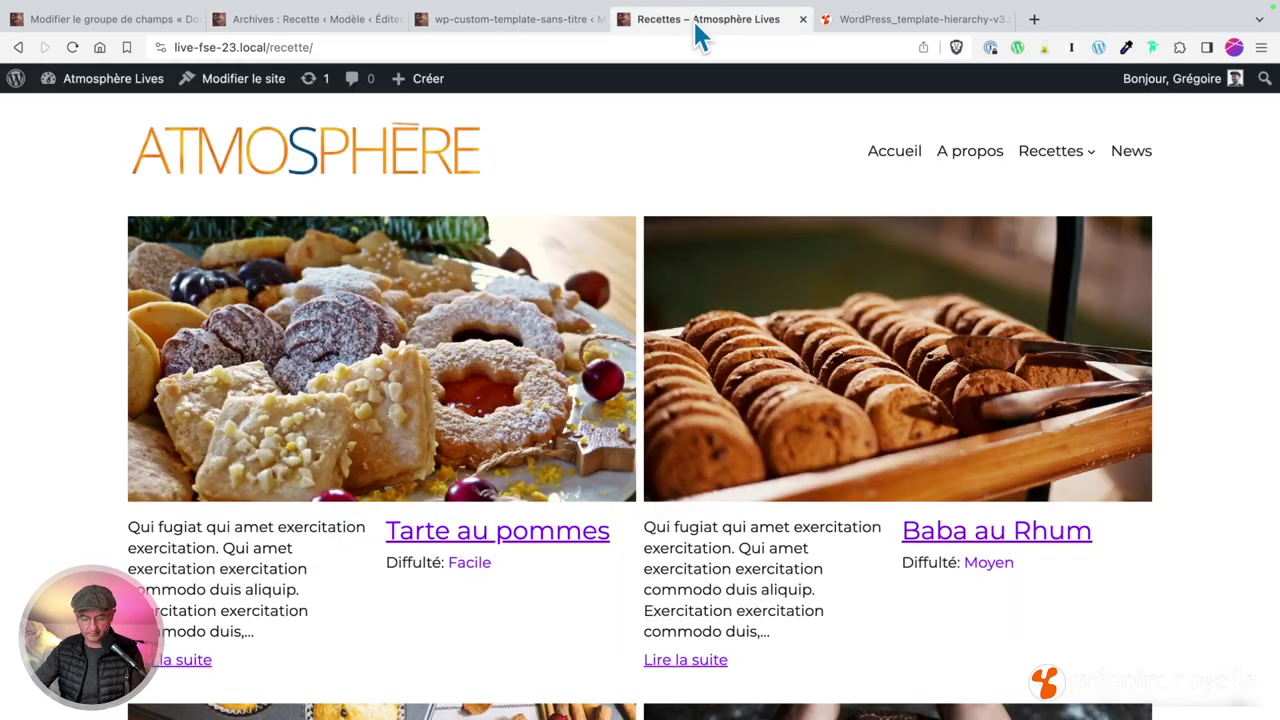
key("super+r")
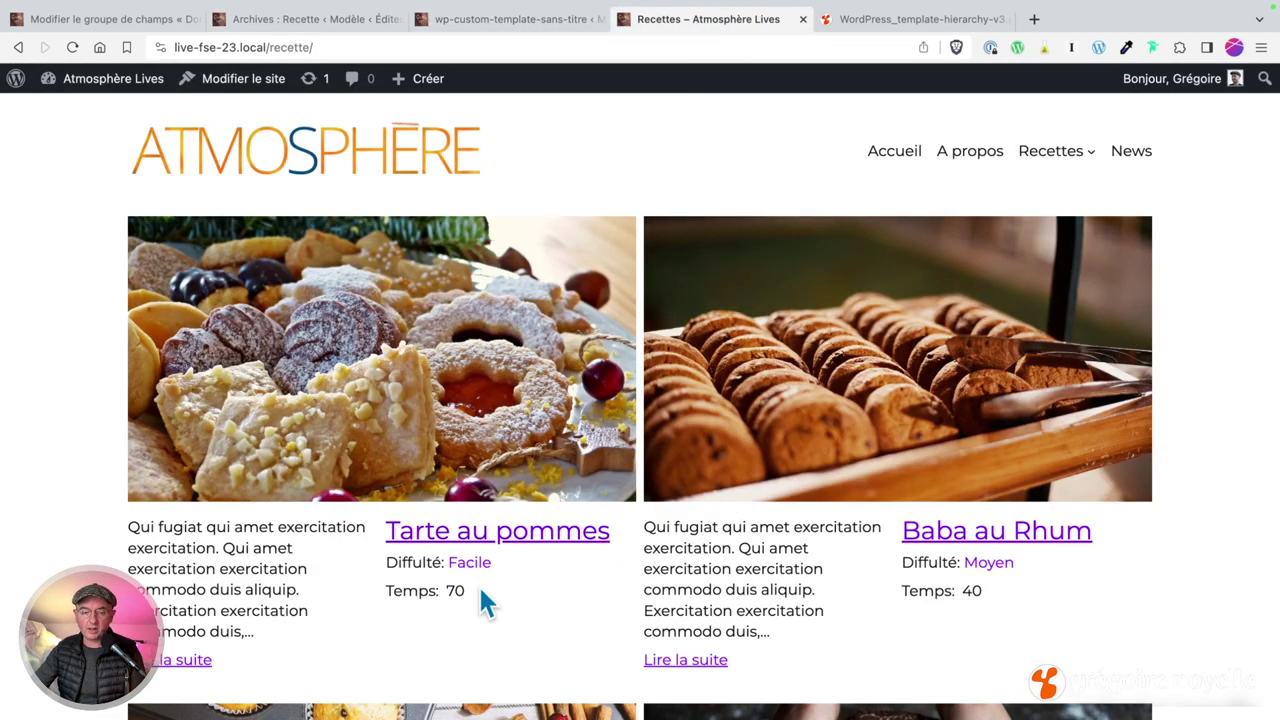
Step: Return to the Archives : Recette template and set the recette_preparation block's suffix to "minutes"
left_click(366, 20)
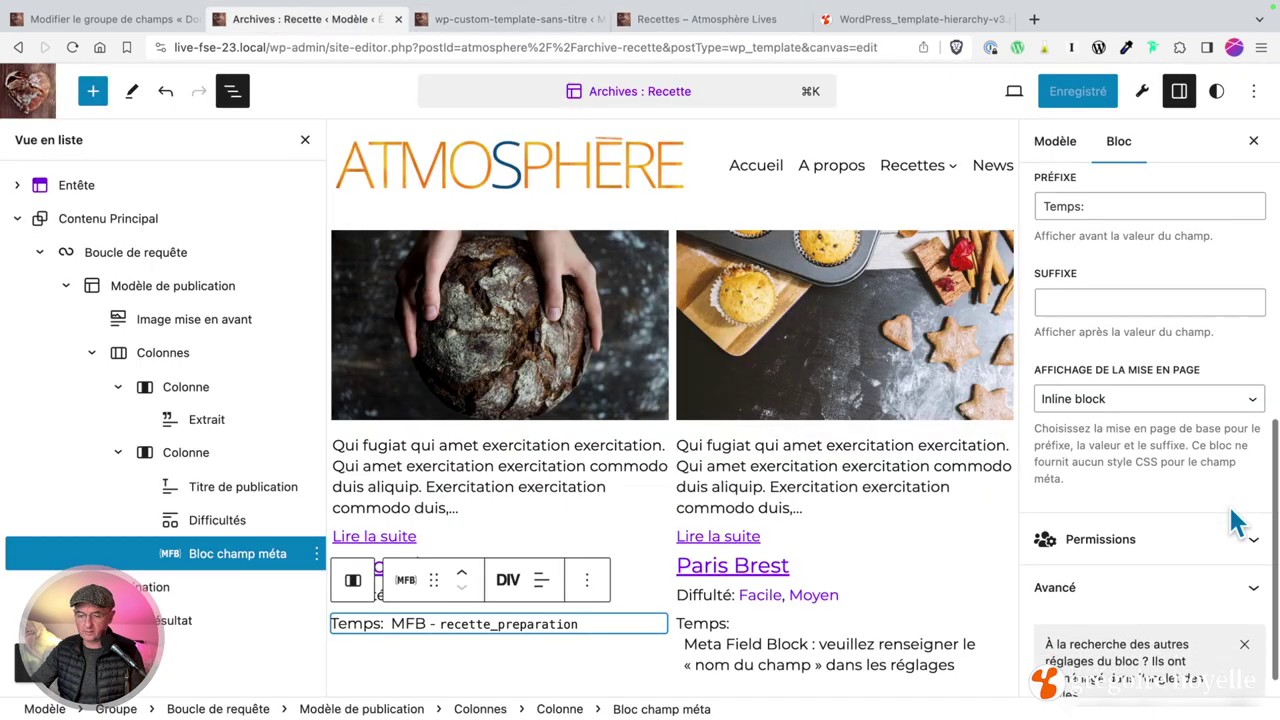
scroll(1236, 520, "down", 1)
scroll(1234, 520, "up", 1)
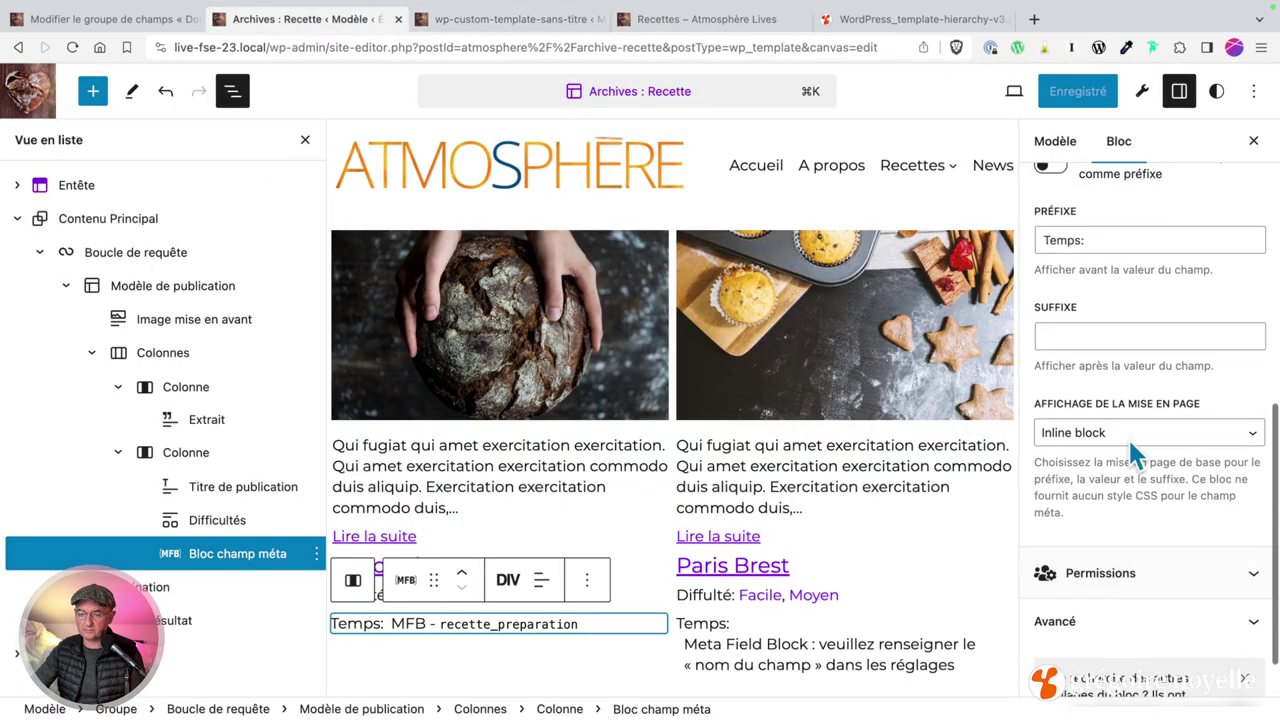
left_click(1080, 336)
key("ctrl+v")
Step: Save the template and check the time suffix on the Recettes archive page
left_click(1062, 110)
left_click(1068, 100)
left_click(640, 30)
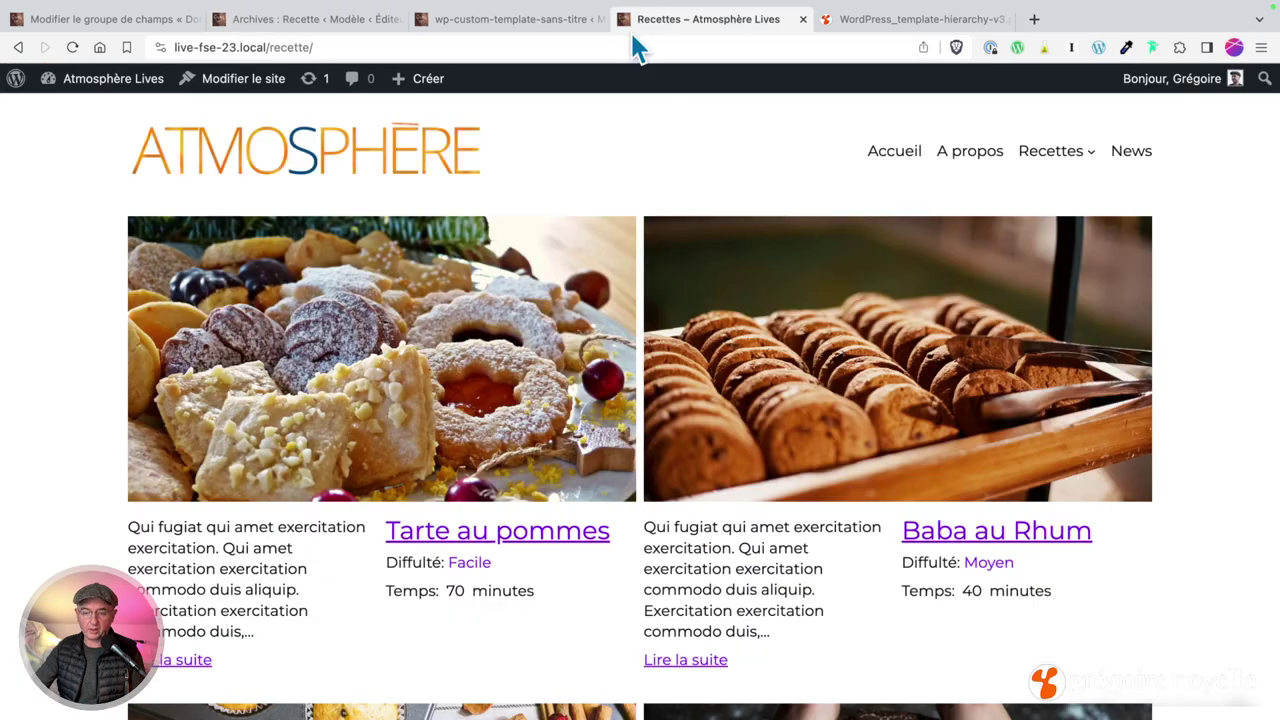
left_click(520, 33)
Step: Remove the leading space from the "minutes" suffix, save the template and reload the Recettes archive page
left_click(290, 22)
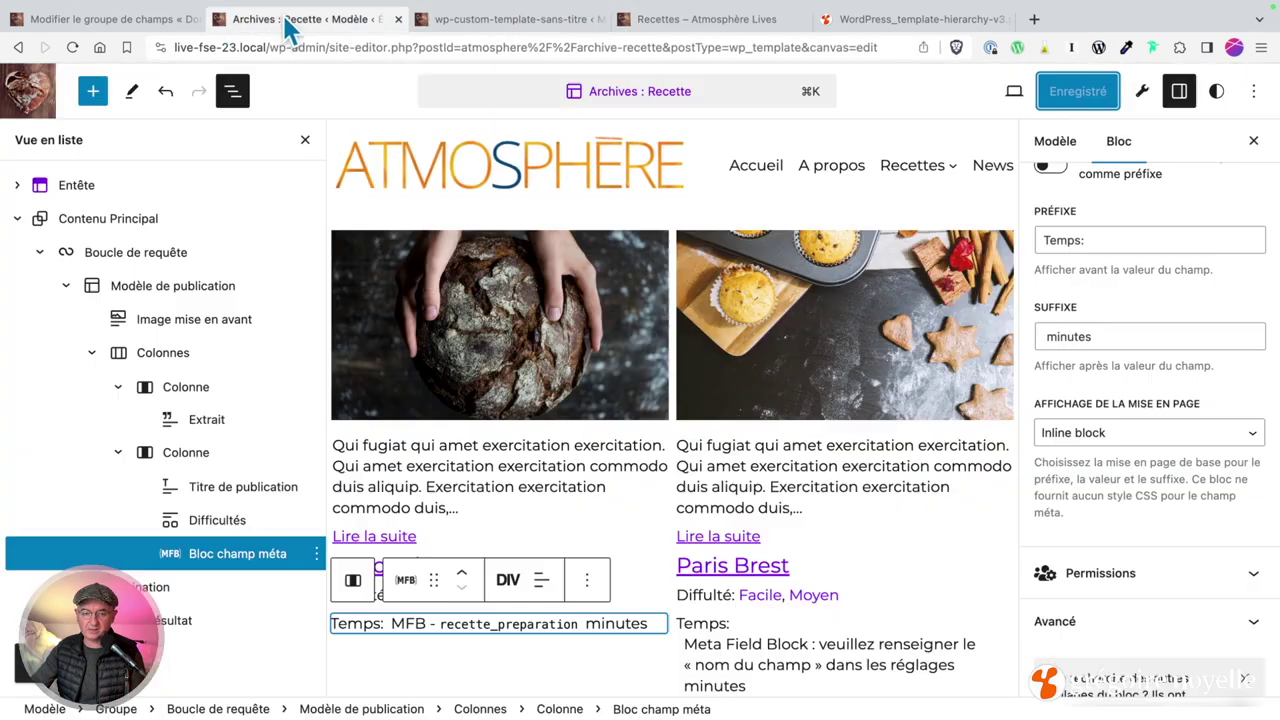
left_click(1048, 337)
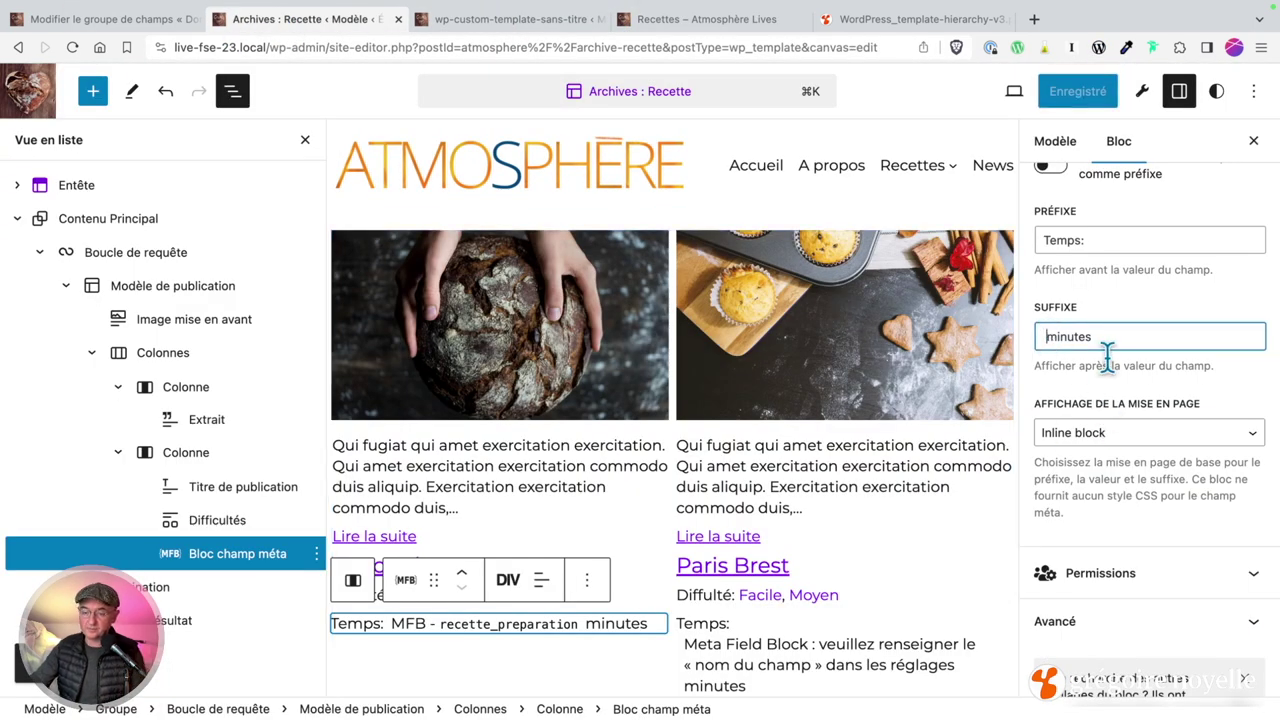
key("Delete")
left_click(1077, 90)
left_click(1072, 91)
left_click(684, 22)
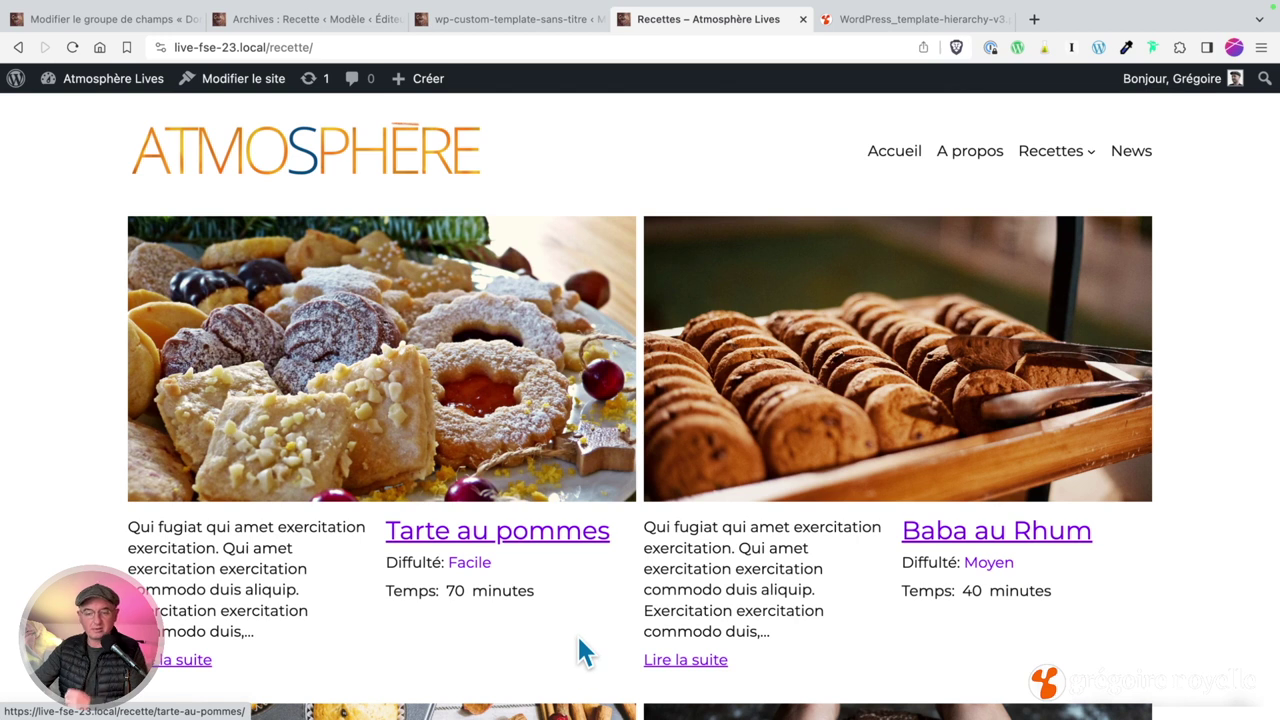
key("super+r")
Step: Back in the Archives : Recette template, view the settings of the Image mise en avant and Titre de publication blocks
left_click(282, 22)
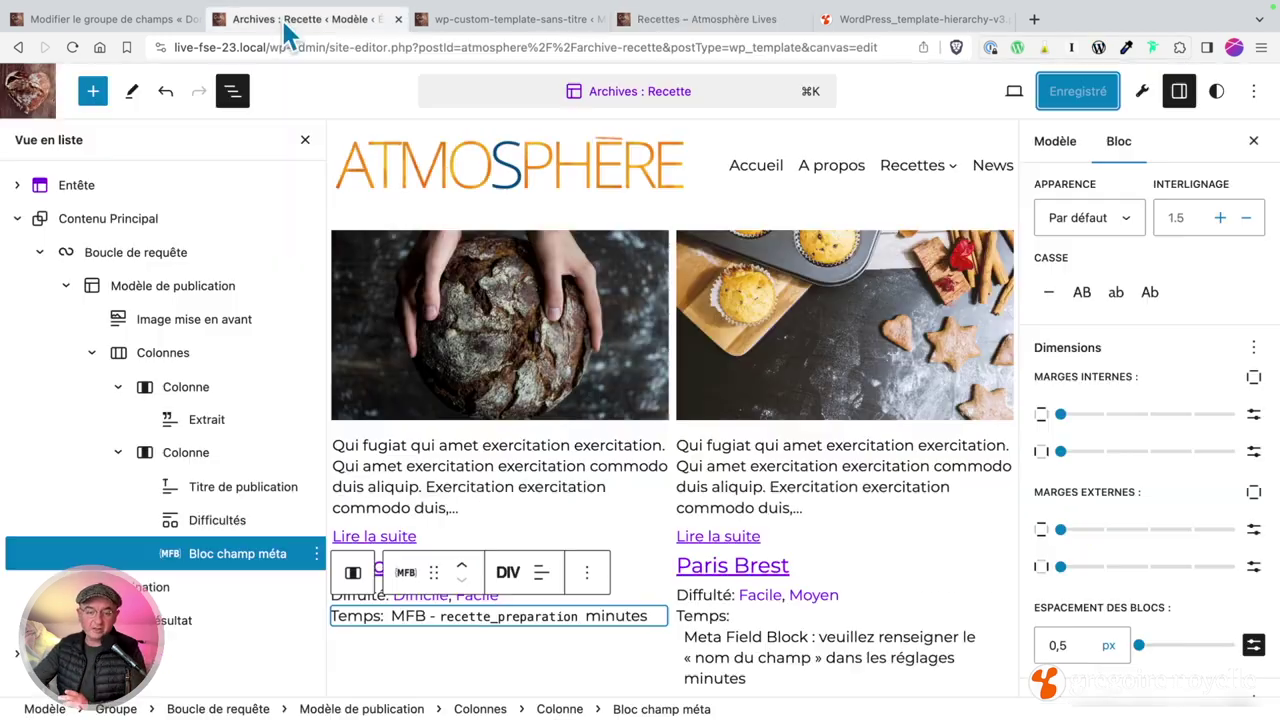
left_click(455, 370)
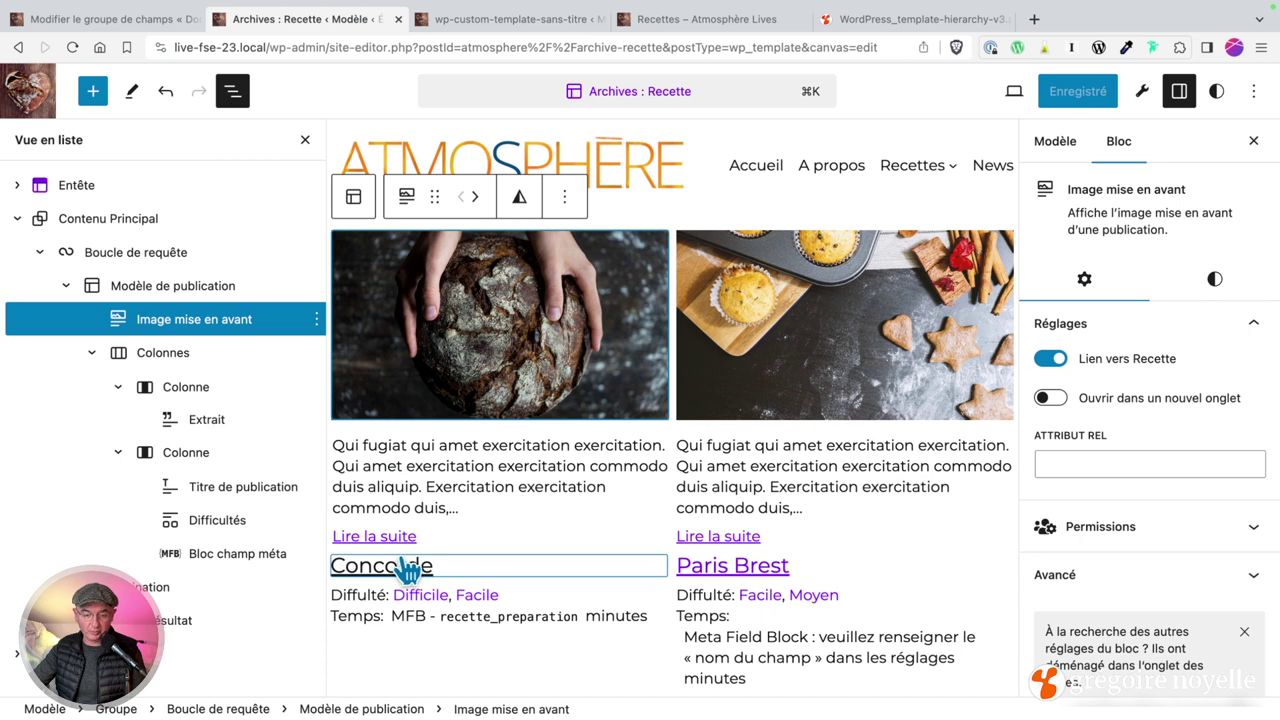
left_click(443, 578)
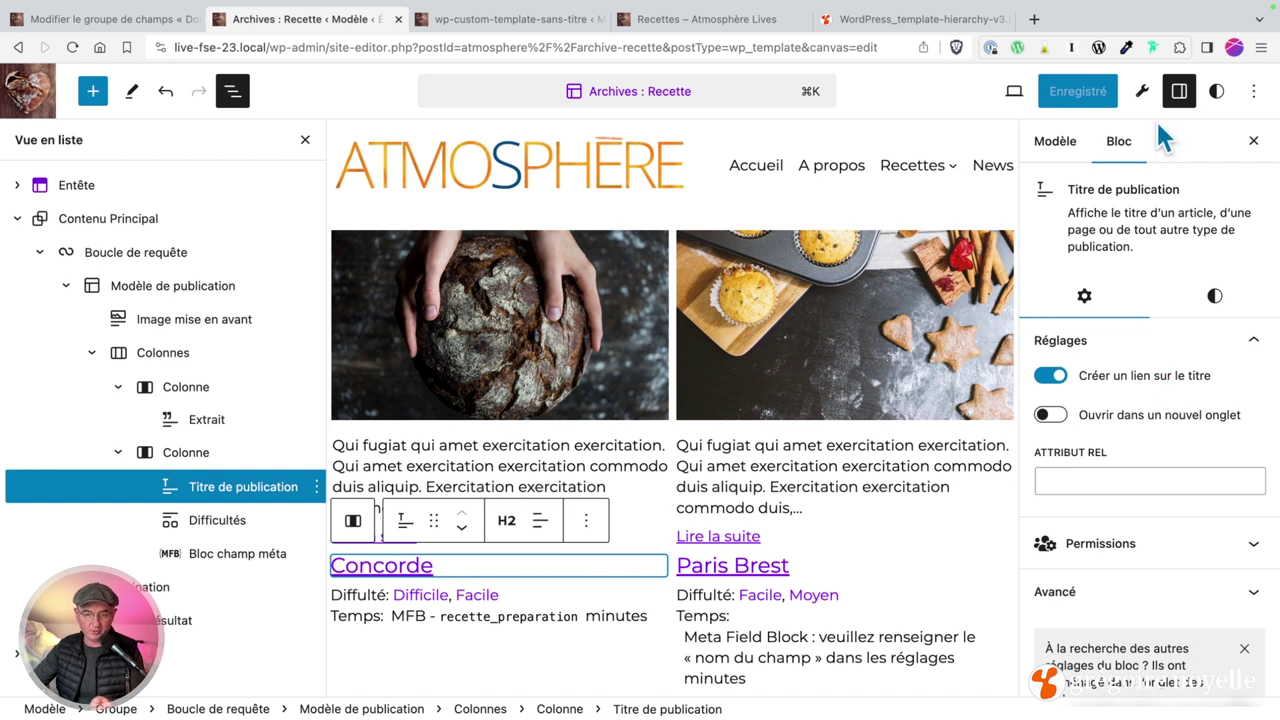
Step: Look up the cooking time field's name in the ACF group and insert a second Bloc champ méta after the first
left_click(277, 560)
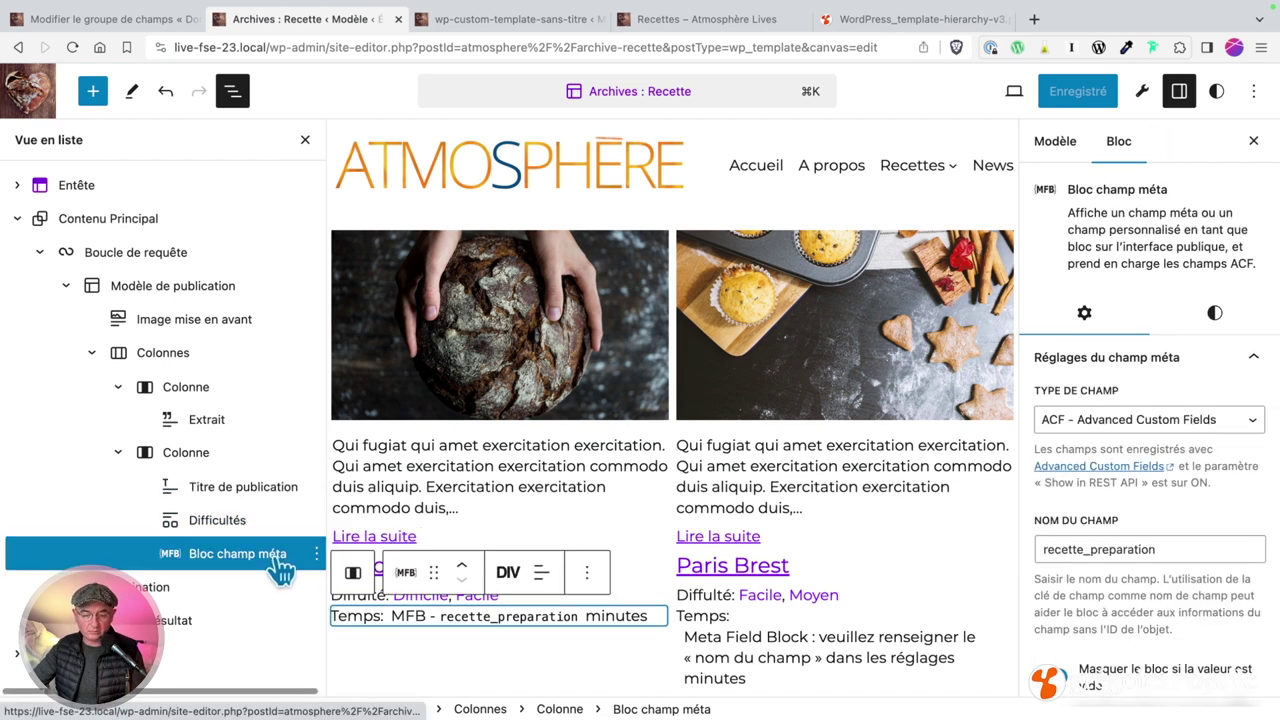
left_click(316, 553)
left_click(423, 243)
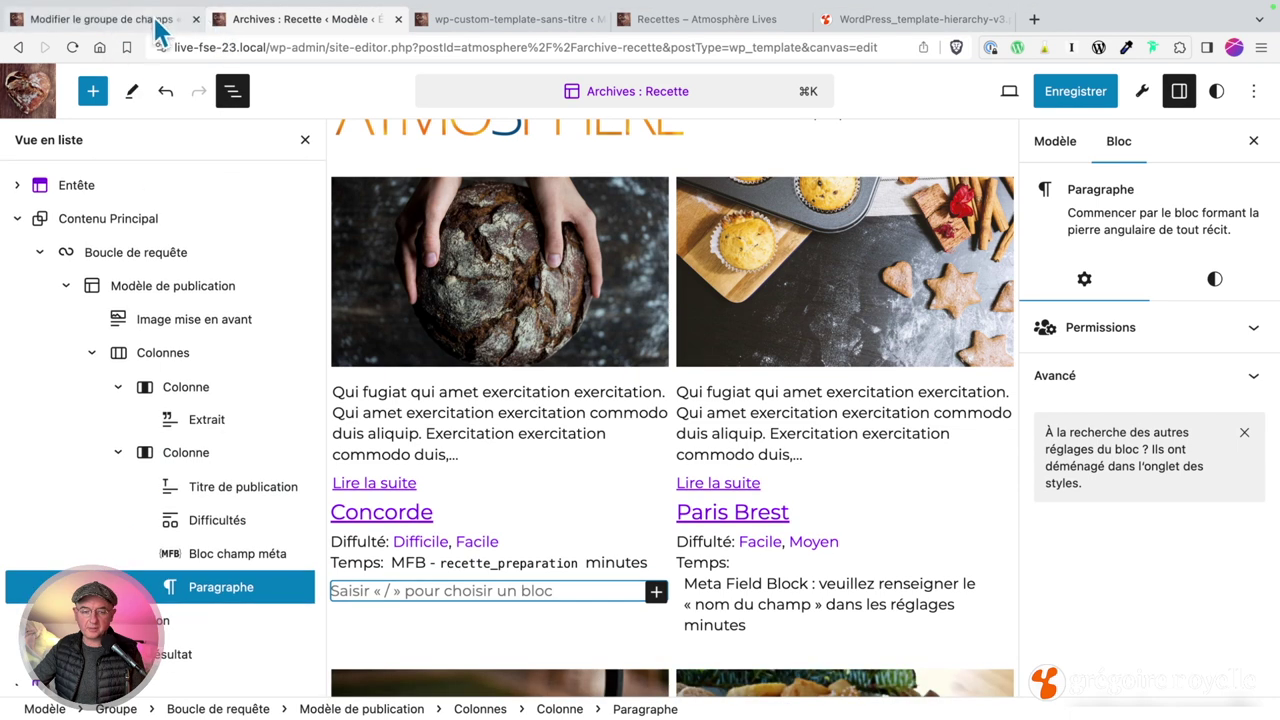
left_click(150, 20)
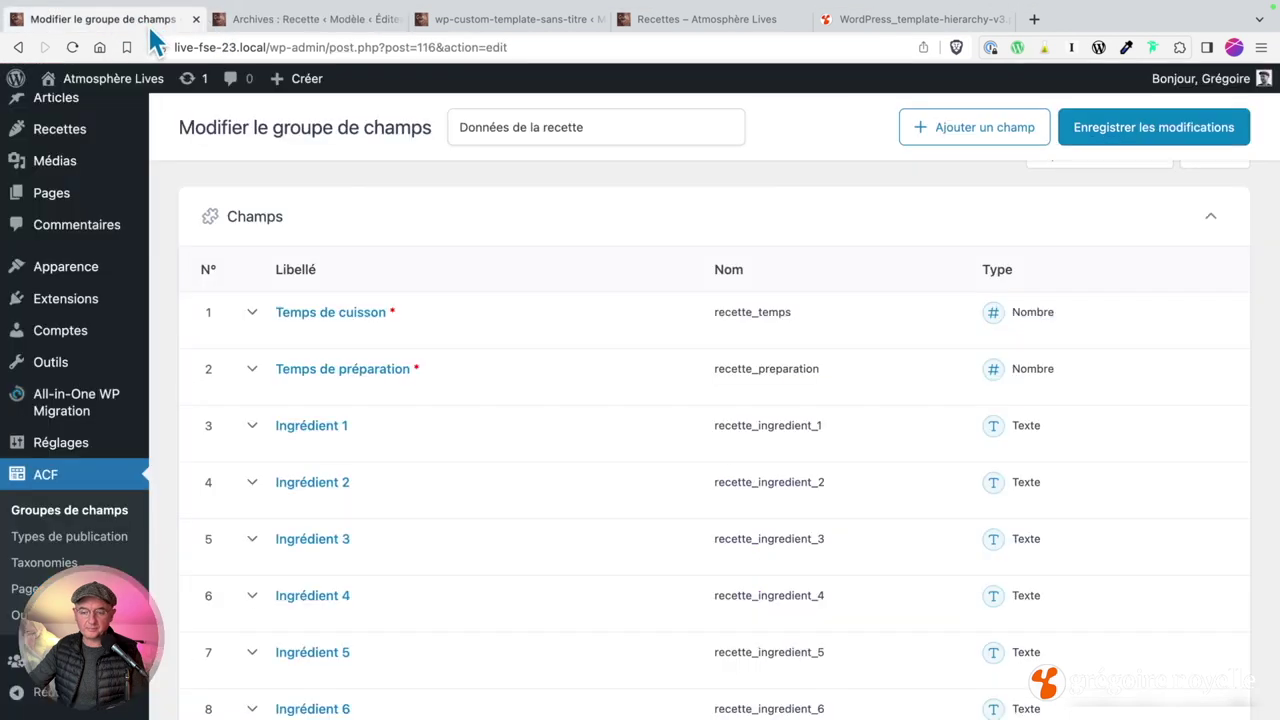
left_click(305, 19)
type("/")
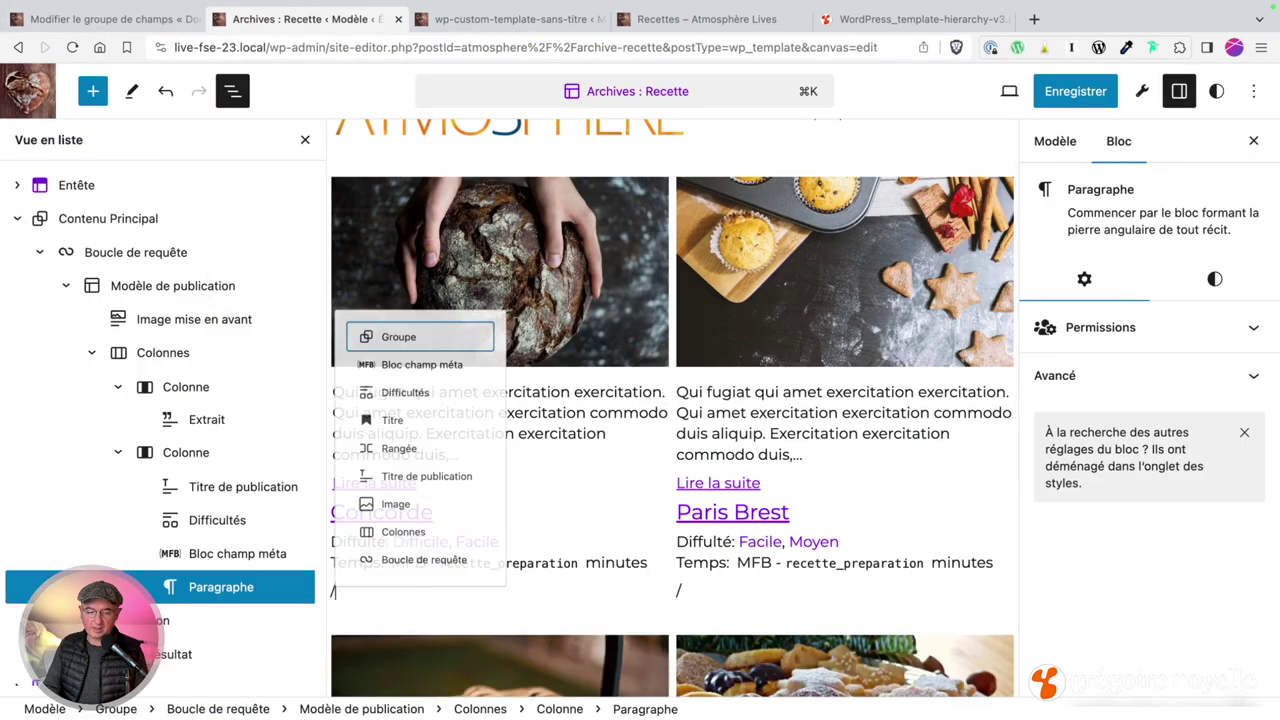
type("Meta")
key("Return")
Step: Set the new meta block's type to ACF - Advanced Custom Fields and field name to recette_temps, hiding it when empty
left_click(1149, 419)
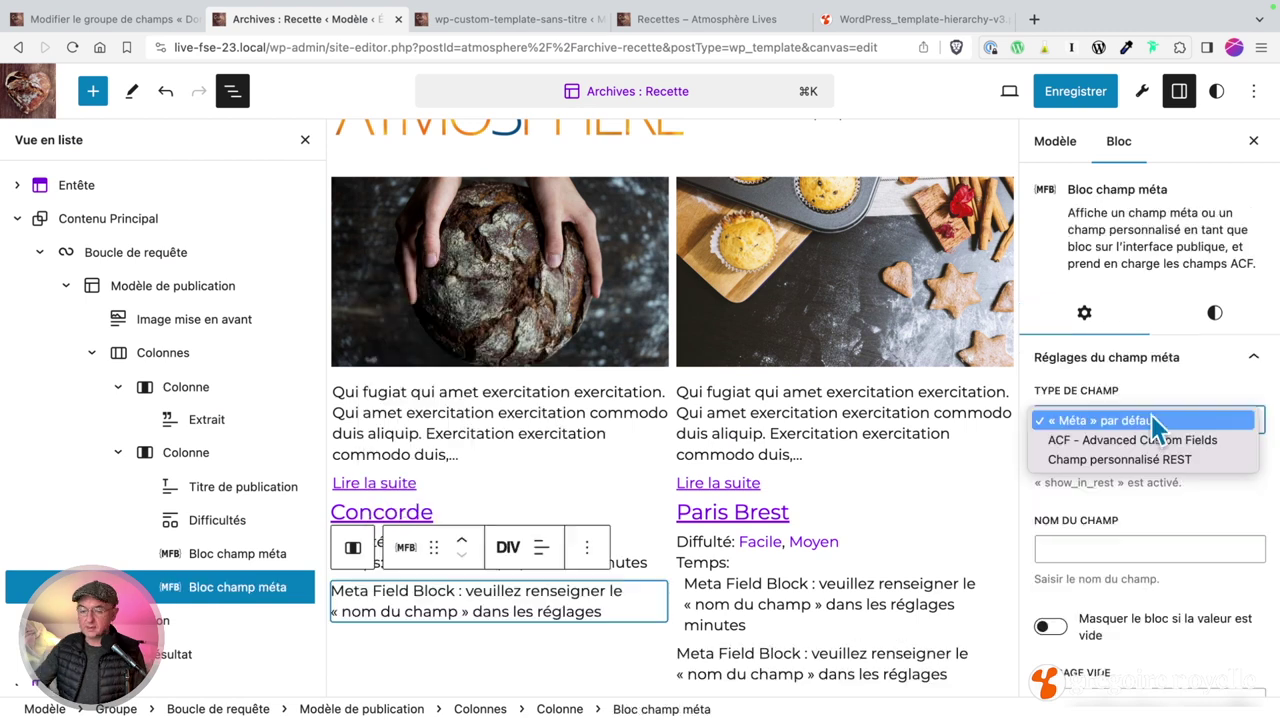
left_click(1130, 443)
left_click(1102, 548)
type("recette_temps")
scroll(1095, 570, "down", 3)
scroll(1087, 583, "down", 3)
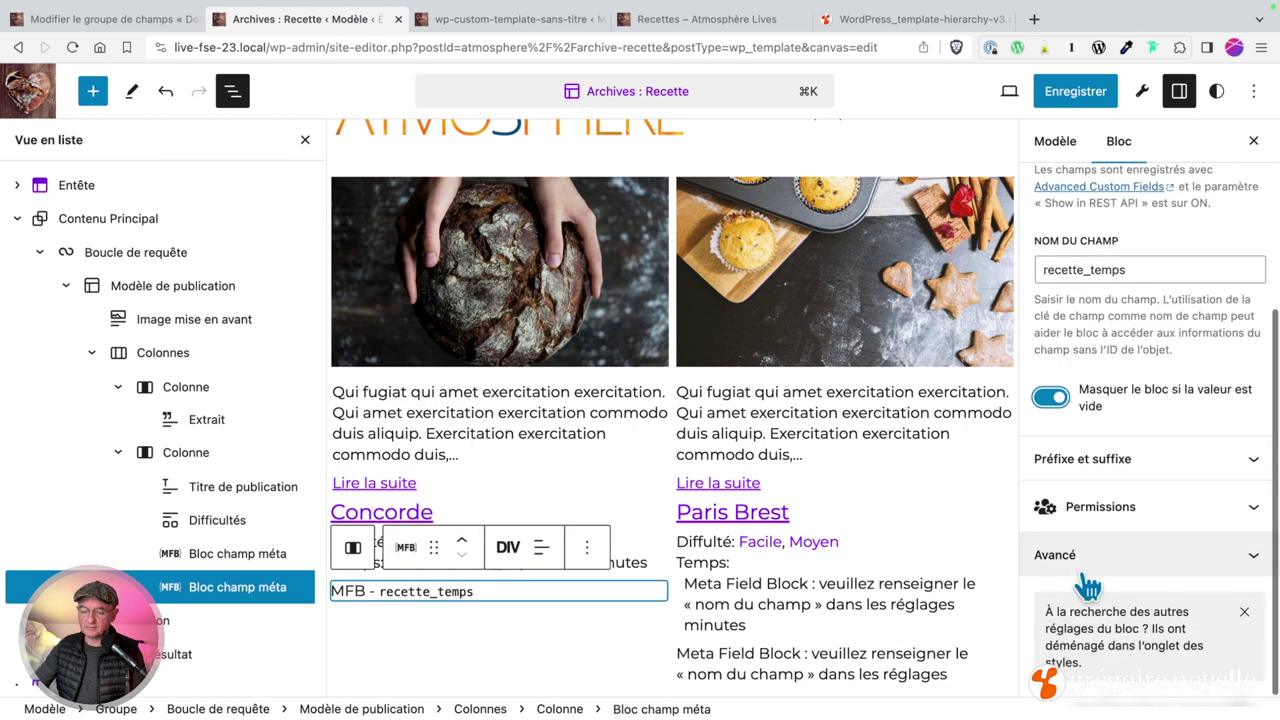
Step: Set the prefix of the recette_temps block to "Temps"
left_click(1112, 462)
left_click(1080, 390)
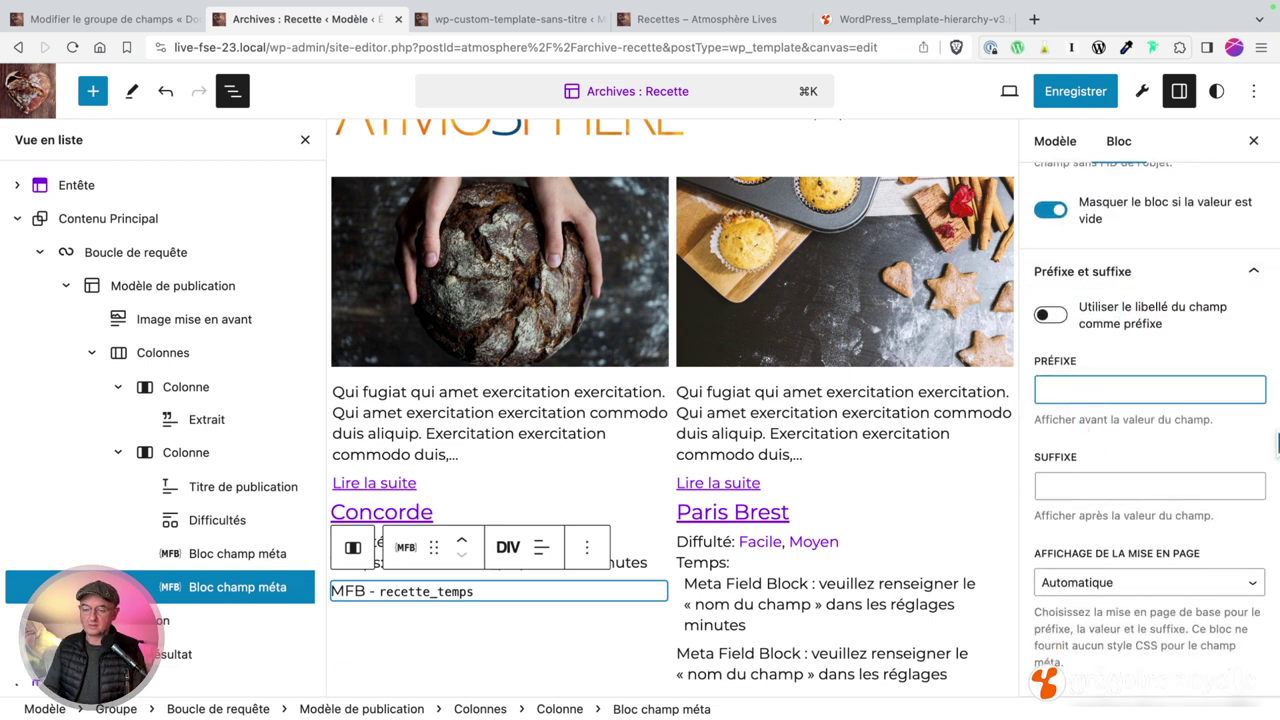
type("Temps")
Step: Change the prefix of the recette_preparation block to "Préparation:"
left_click(420, 440)
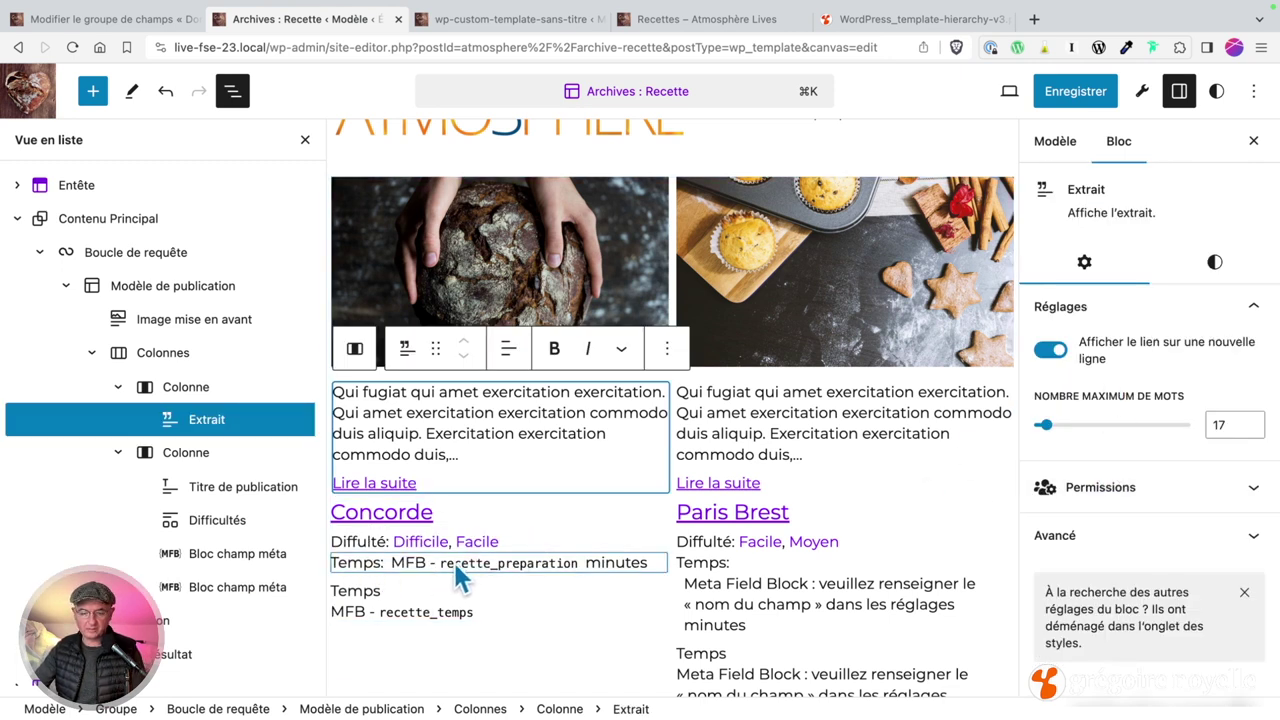
left_click(366, 572)
scroll(1145, 520, "down", 5)
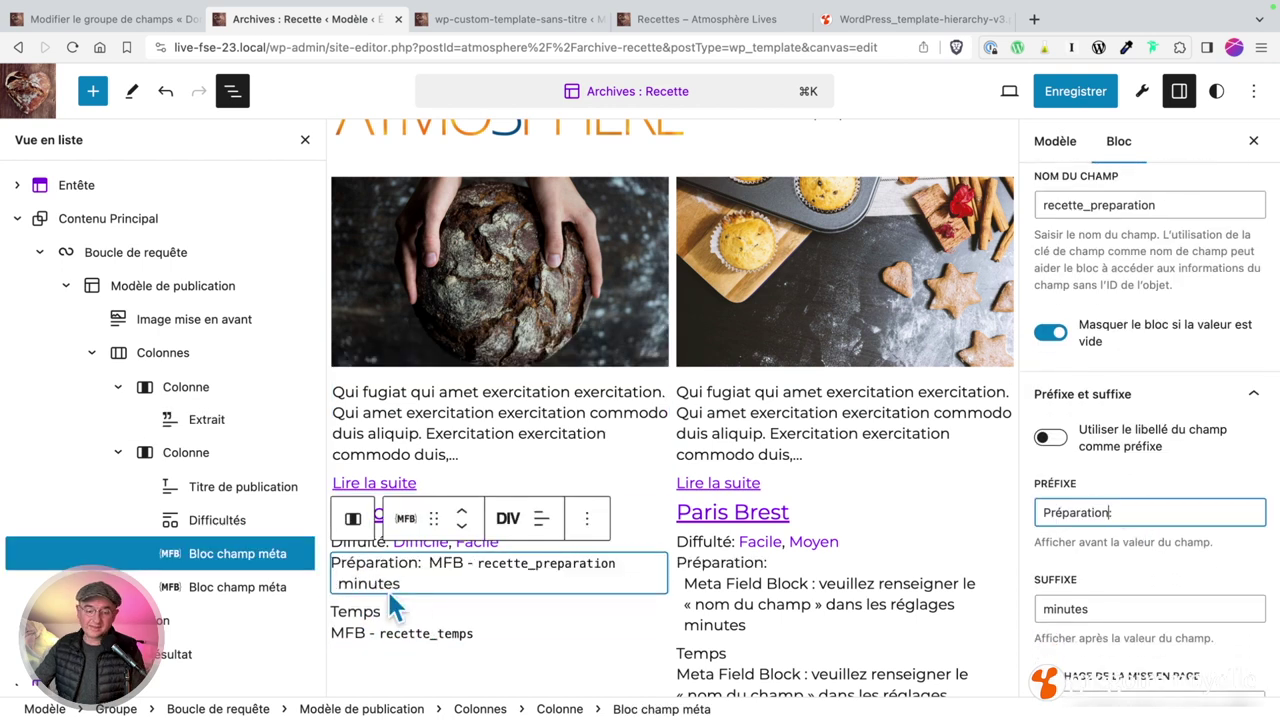
Step: Change the prefix of the recette_temps block to "Cuisson:"
left_click(360, 612)
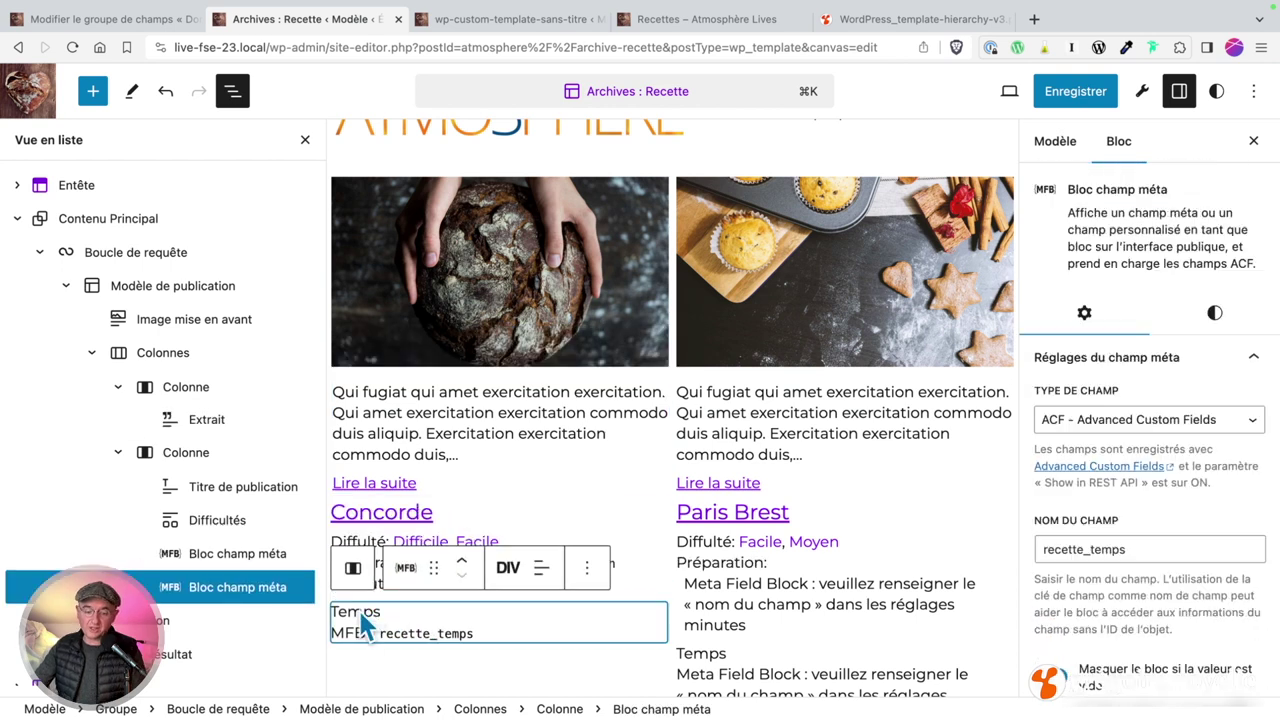
scroll(1086, 545, "down", 4)
double_click(1045, 562)
scroll(1150, 590, "down", 3)
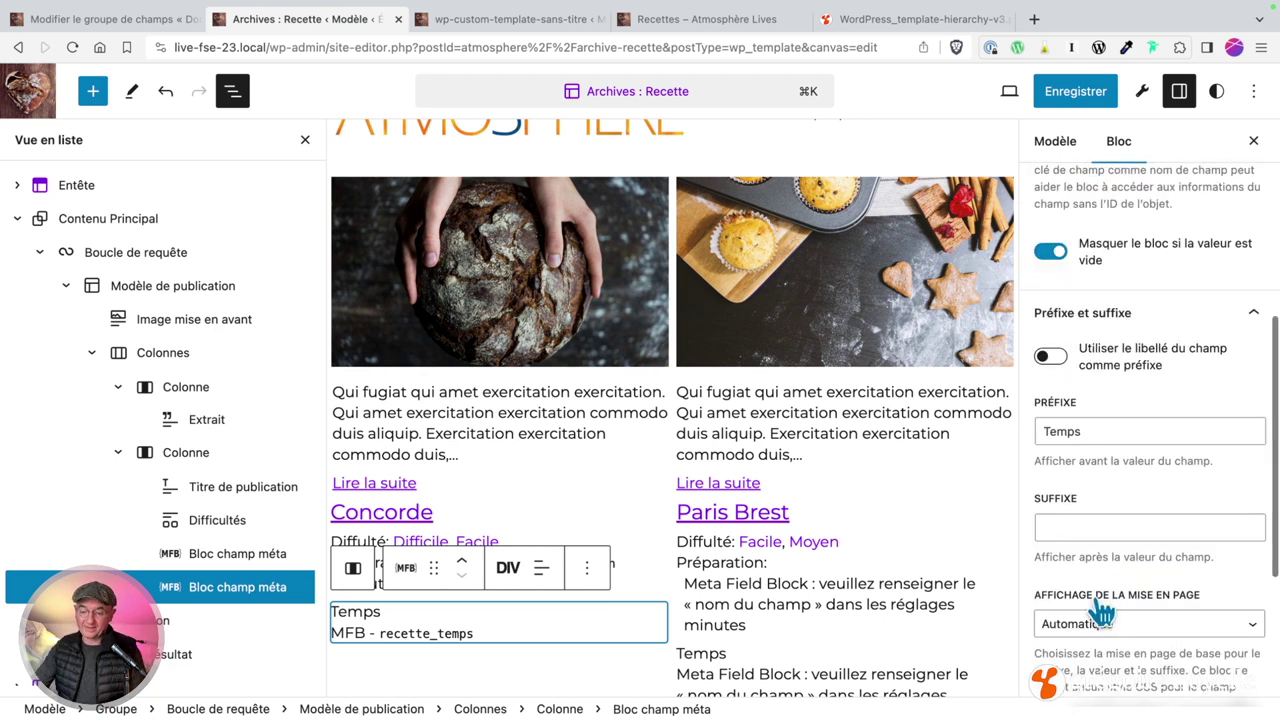
double_click(1065, 431)
type("Cuisson")
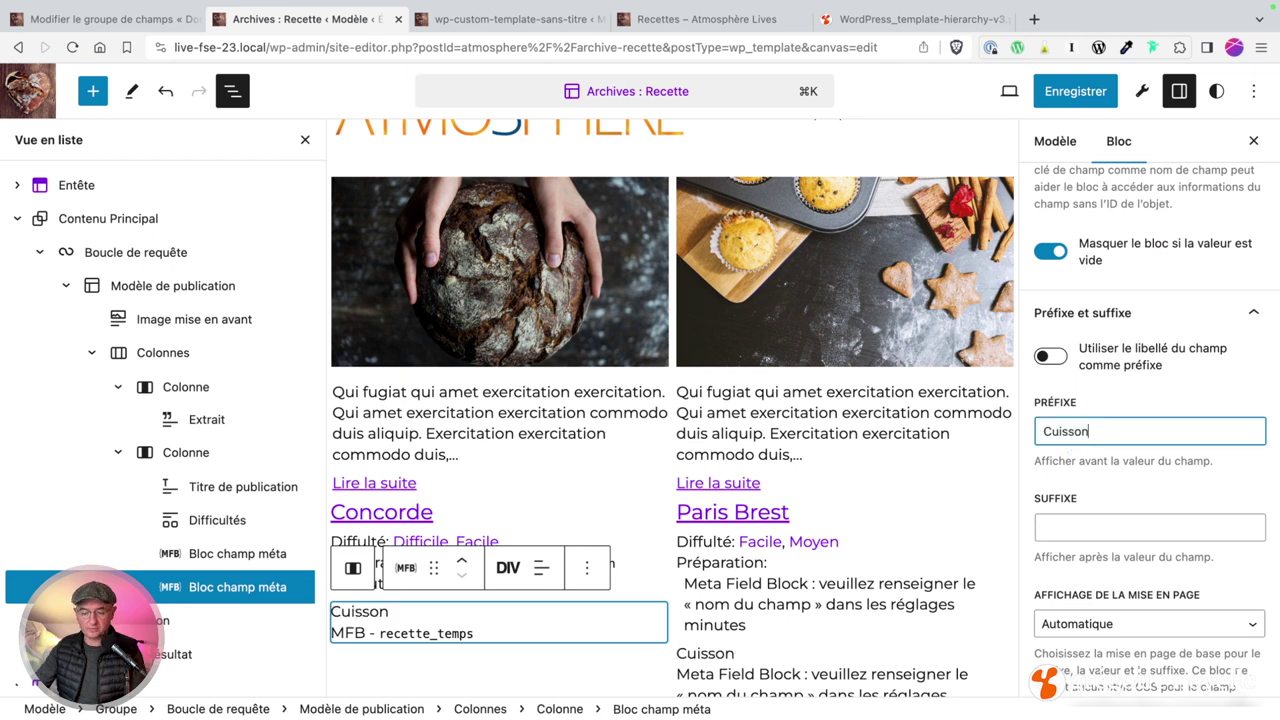
type(":")
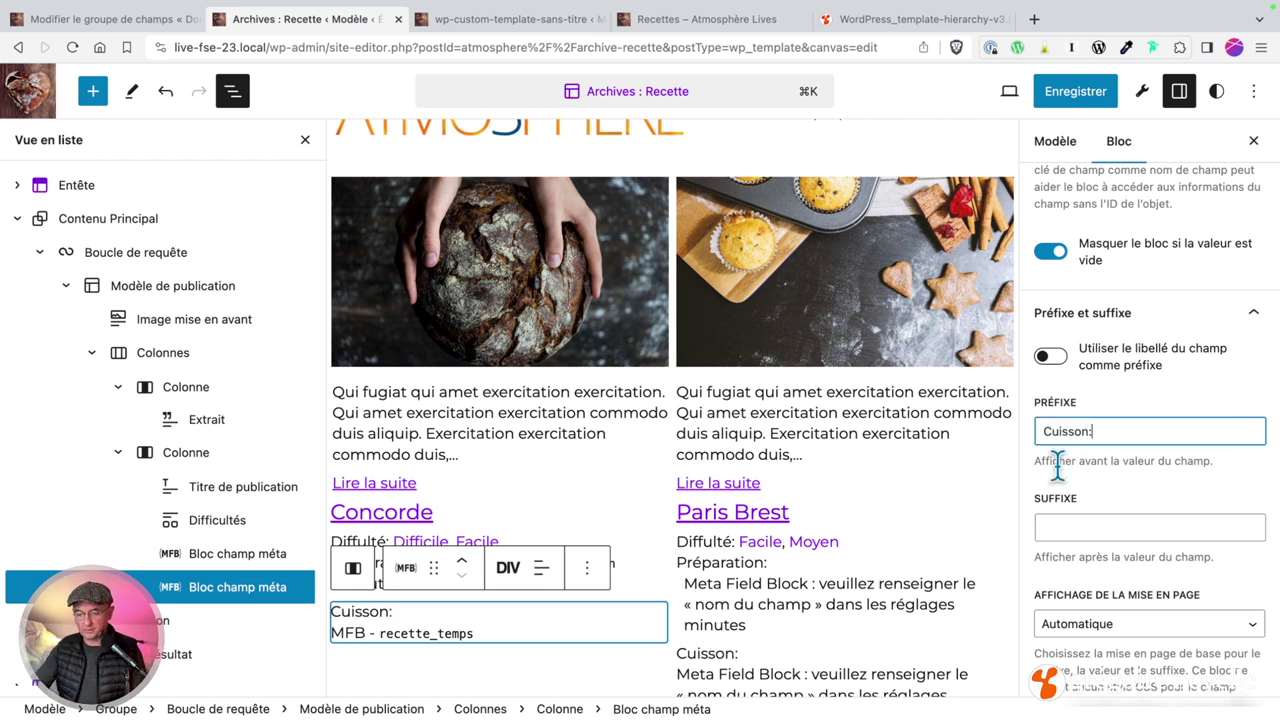
Step: Set the recette_temps block's suffix to "minutes" and its layout display to Inline block
left_click(1077, 529)
type("minutes")
scroll(1213, 500, "down", 5)
Step: Save the template and reload the Recettes archive page to check the preparation and cooking times
left_click(1075, 91)
left_click(1064, 91)
left_click(736, 28)
key("super+r")
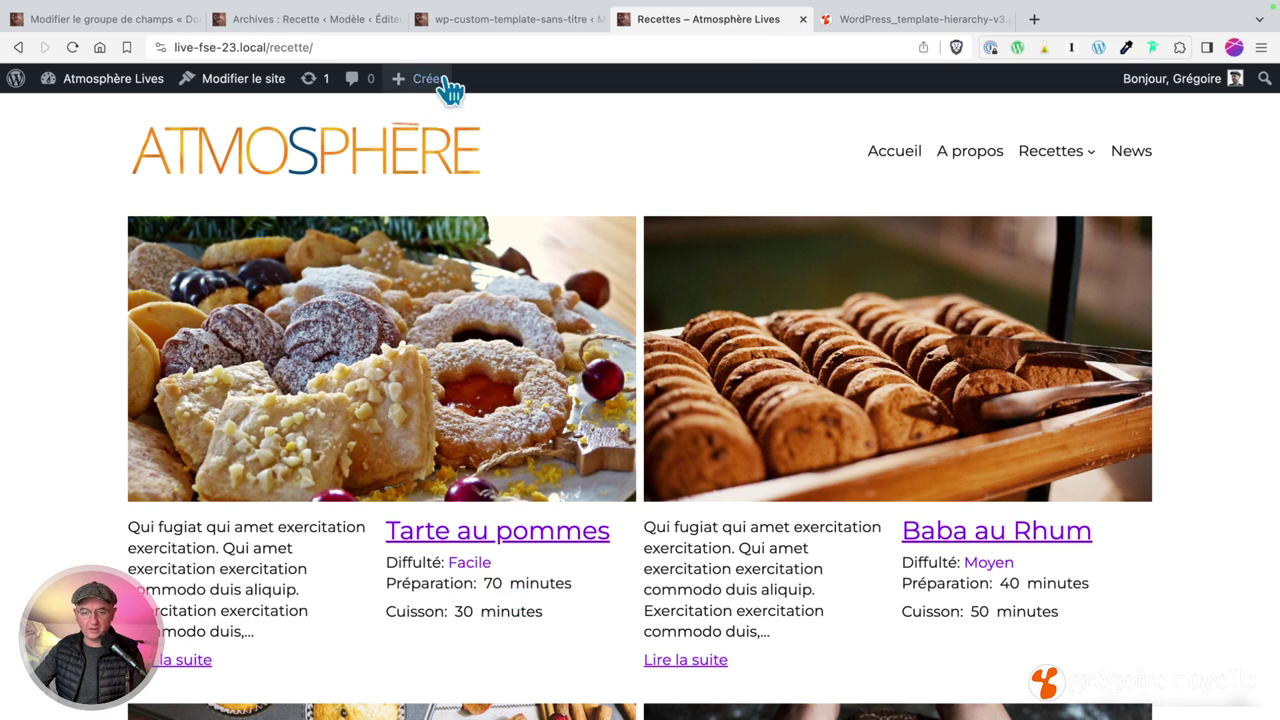
Step: Reset the Marges internes and Marges externes of the recette_preparation meta field block in the Archives : Recette template
left_click(510, 20)
left_click(352, 27)
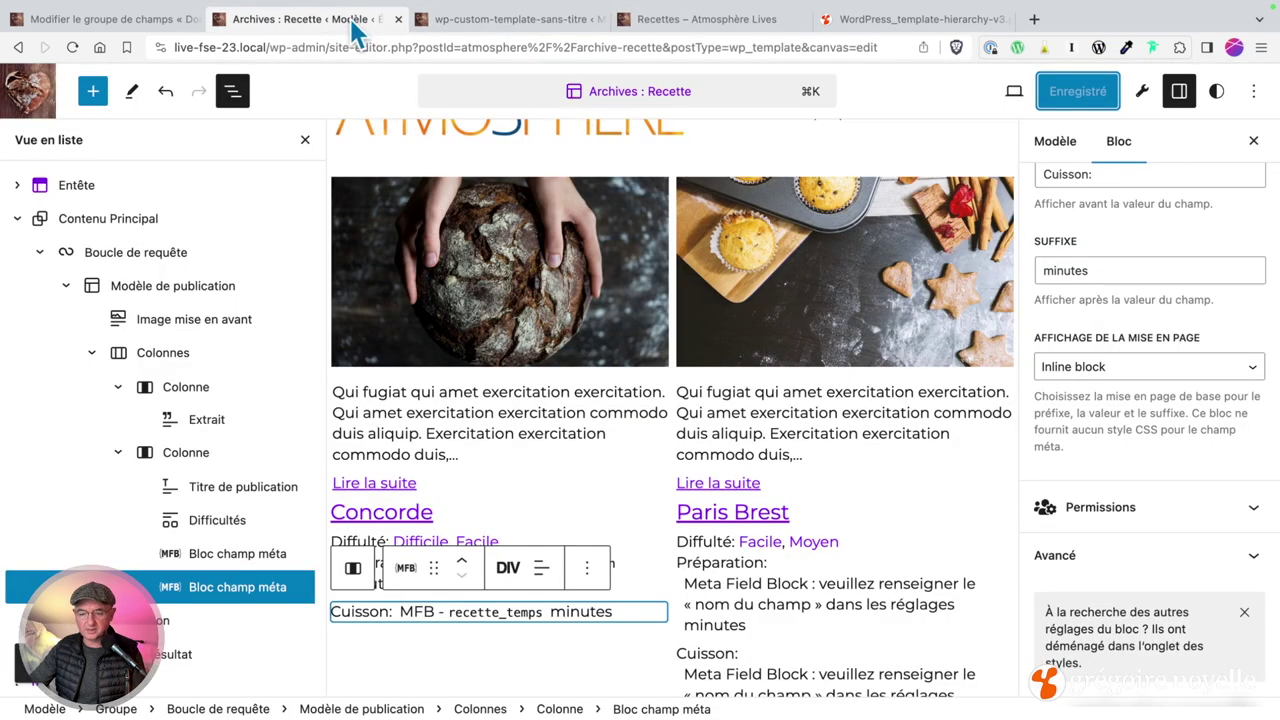
left_click(247, 566)
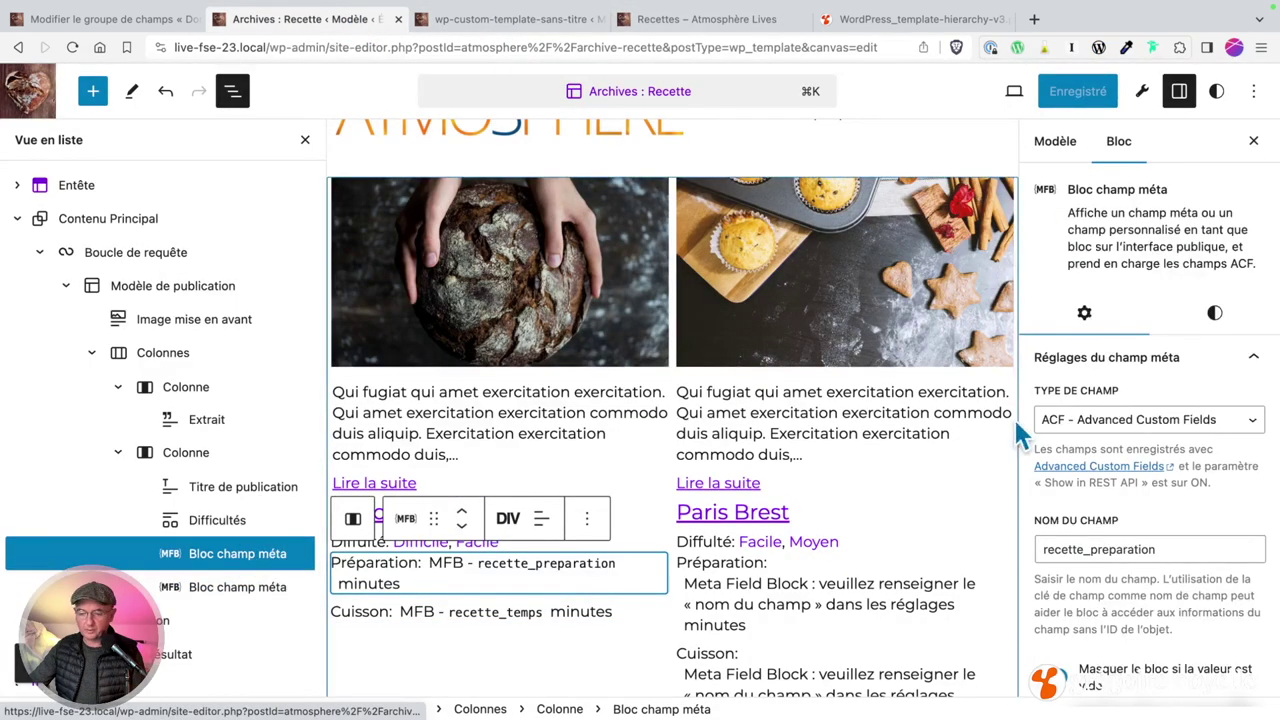
scroll(1202, 357, "down", 3)
scroll(1202, 357, "up", 3)
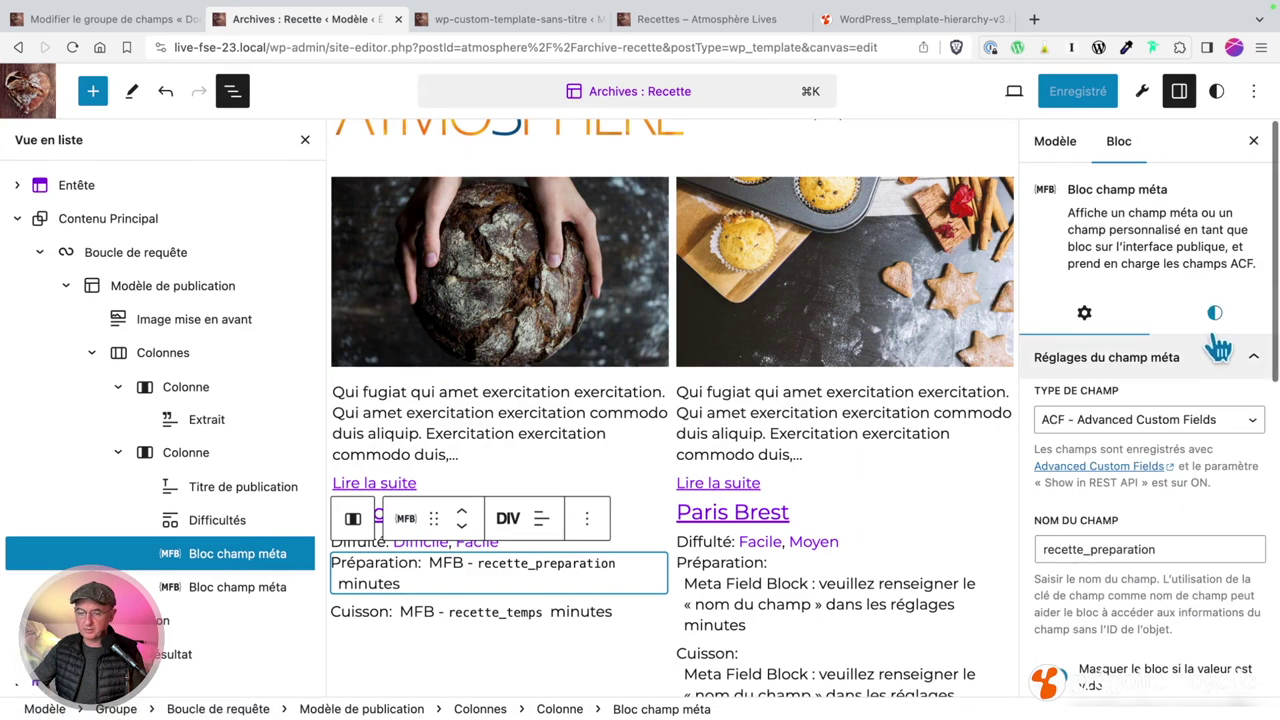
left_click(1214, 313)
scroll(1214, 330, "down", 5)
left_click(1253, 395)
left_click(1222, 472)
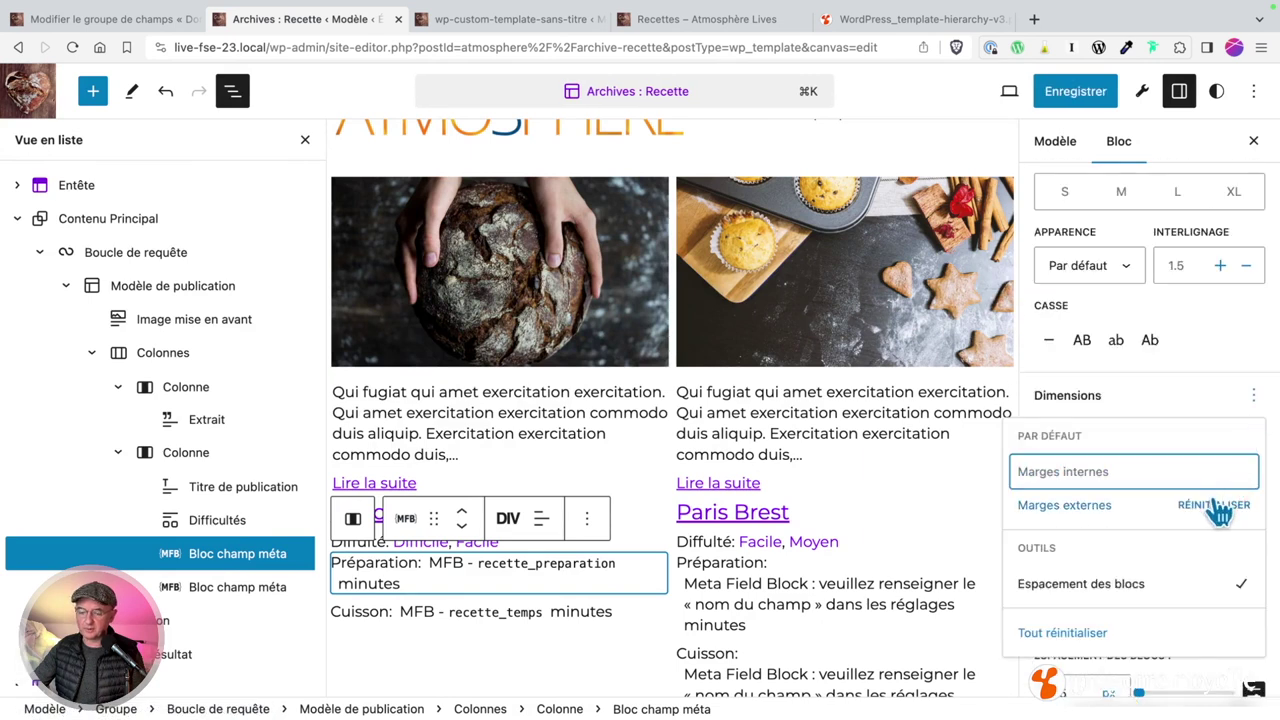
left_click(1212, 505)
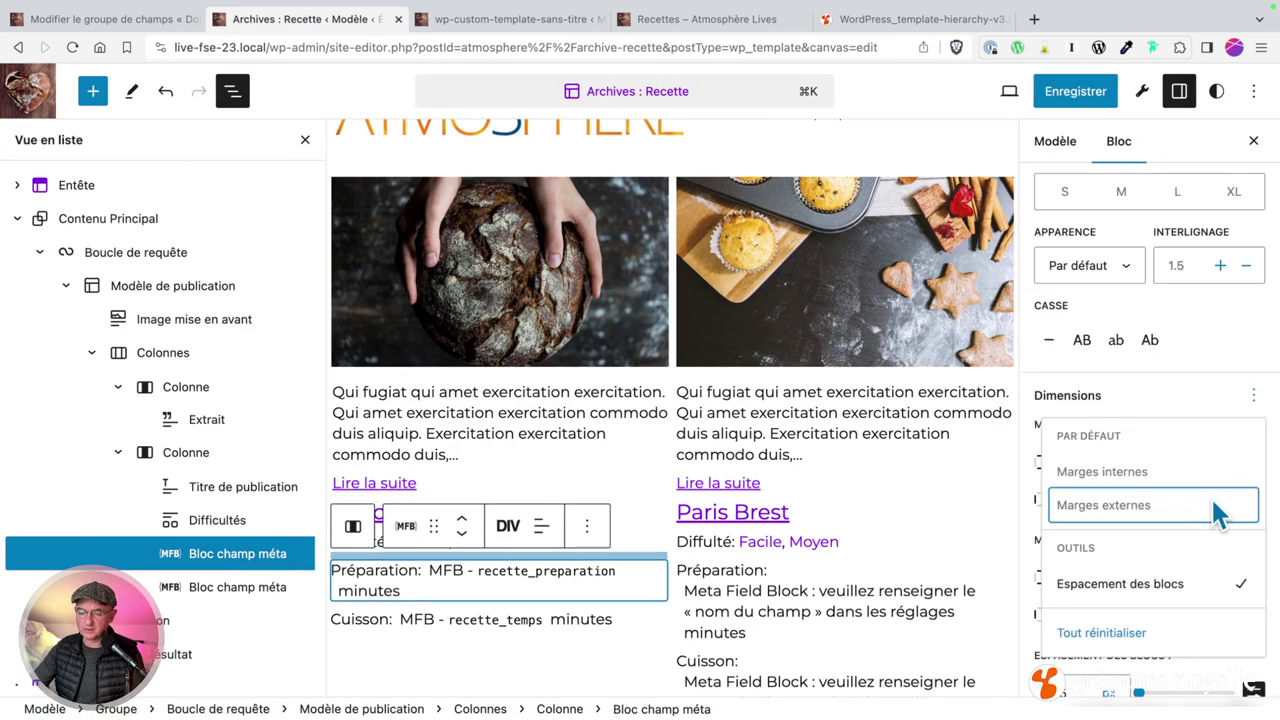
Step: Save the template and reload the Recettes archive page to check the spacing around the preparation time
left_click(1075, 91)
left_click(682, 19)
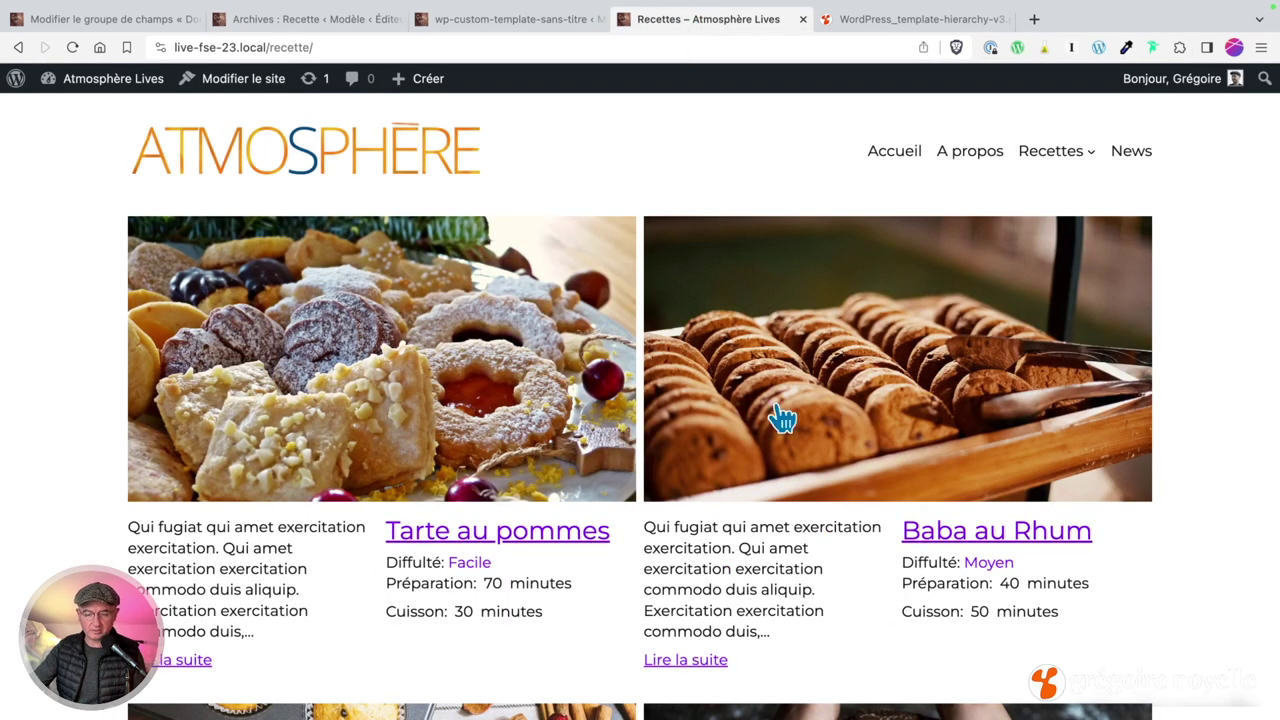
key("super+r")
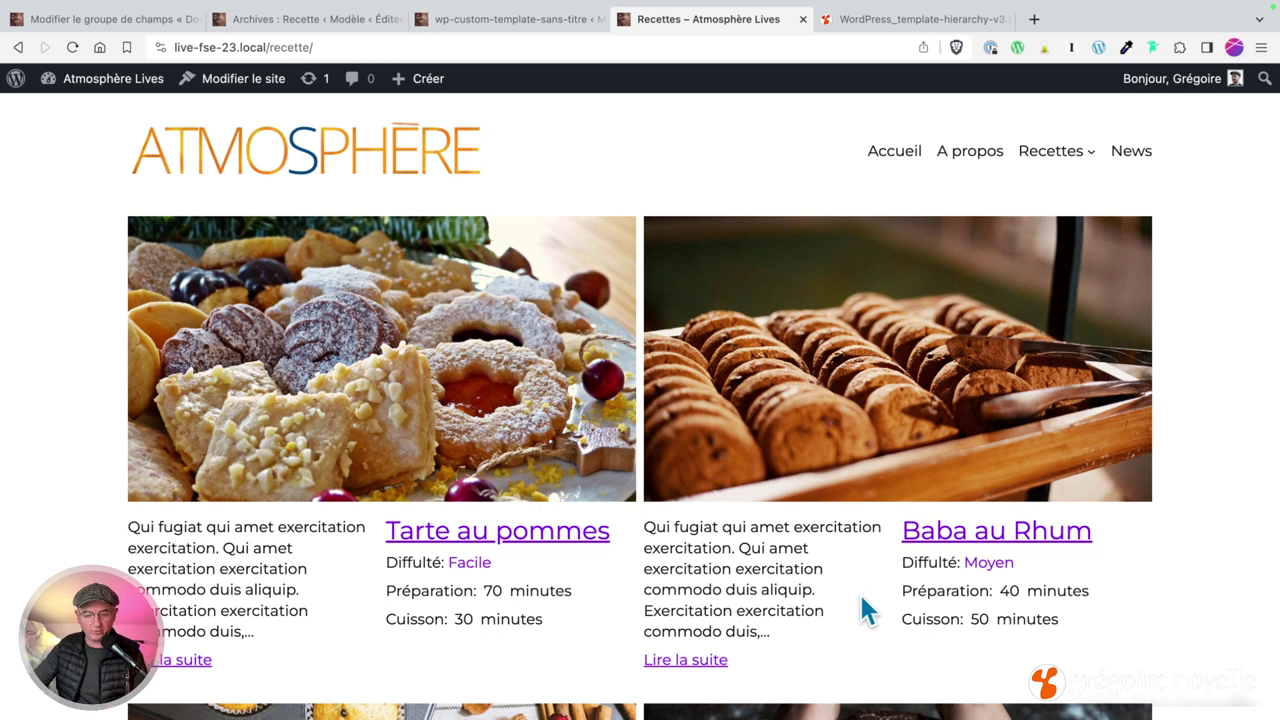
scroll(488, 510, "down", 1)
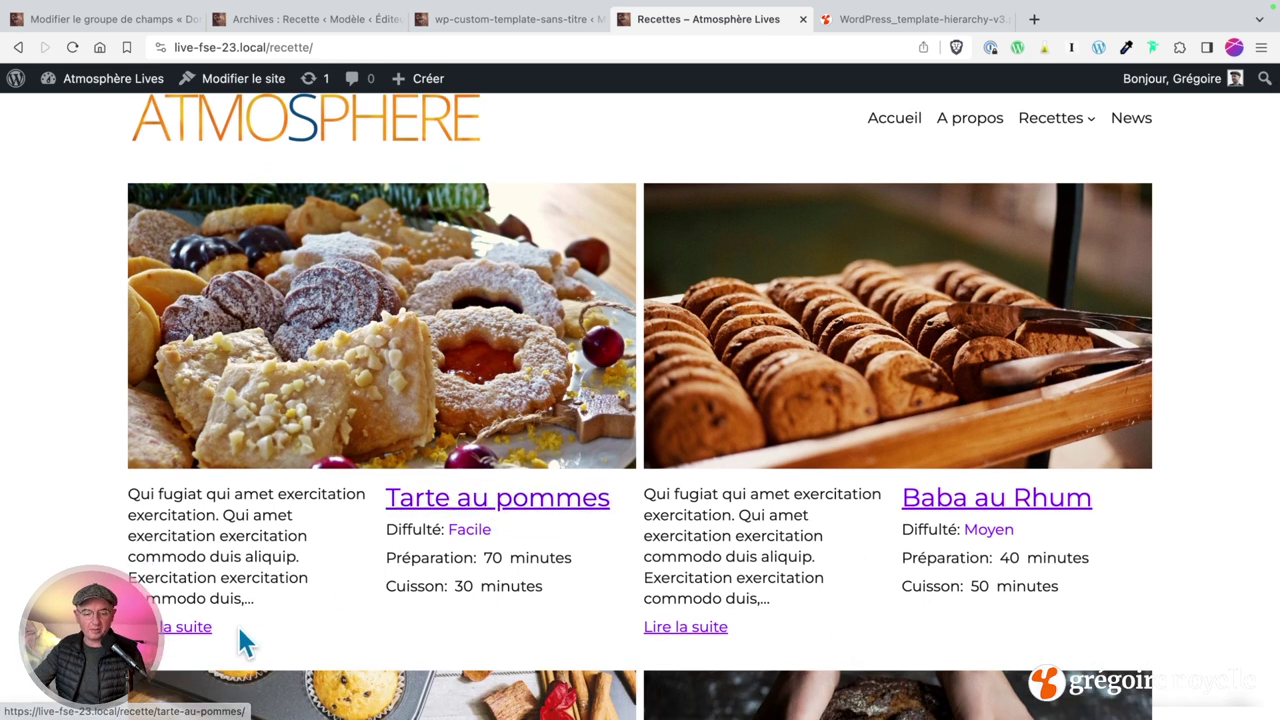
mouse_move(491, 34)
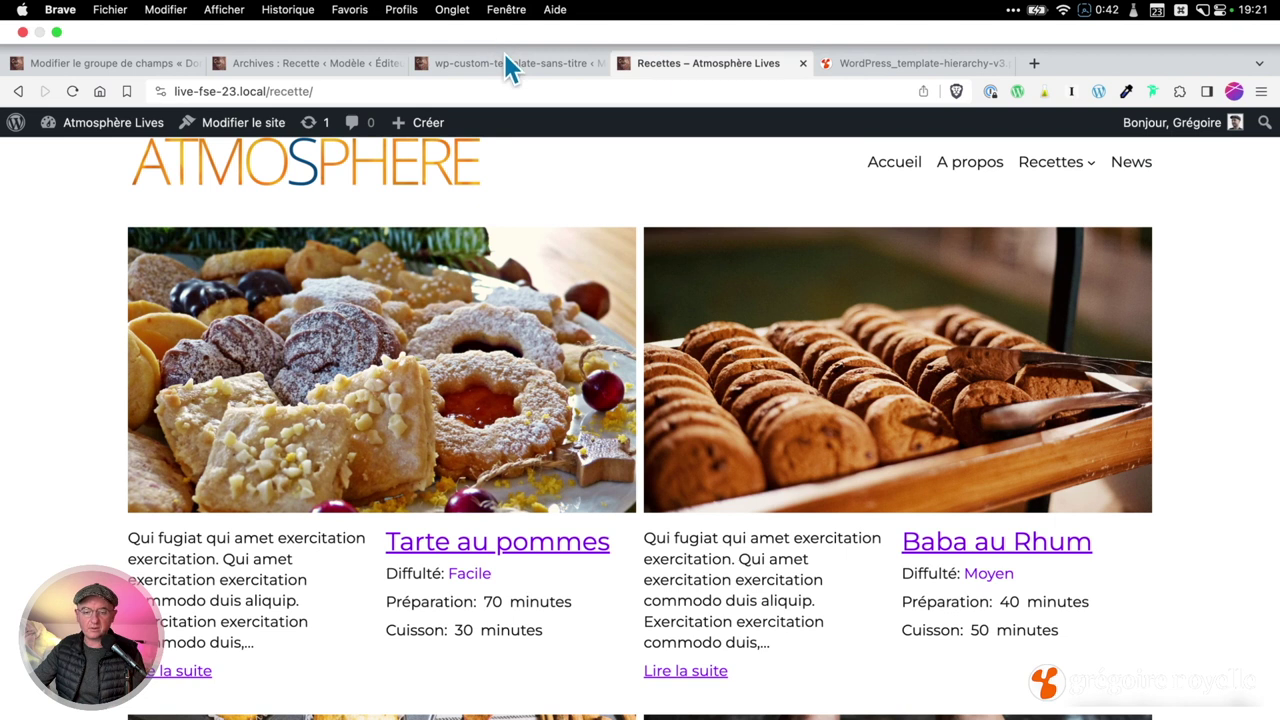
Step: Change the Extrait block's read-more link text to "Voir la suite"
key("super+2")
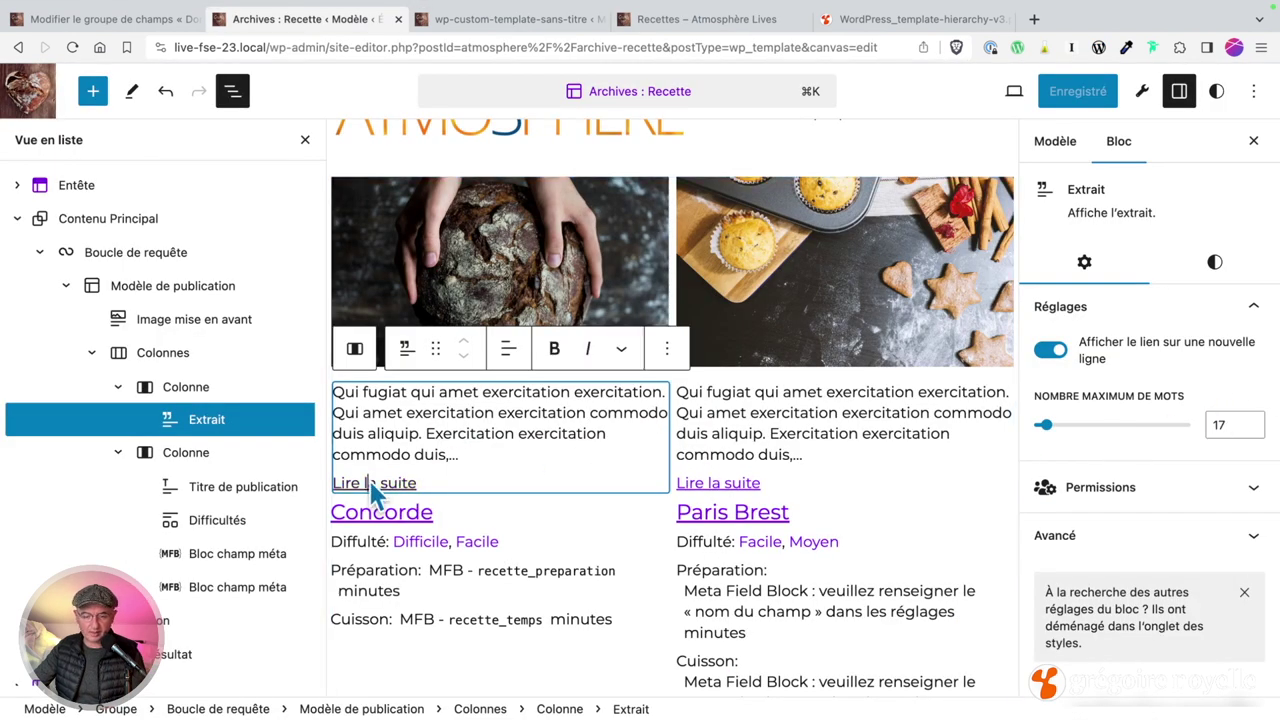
triple_click(372, 482)
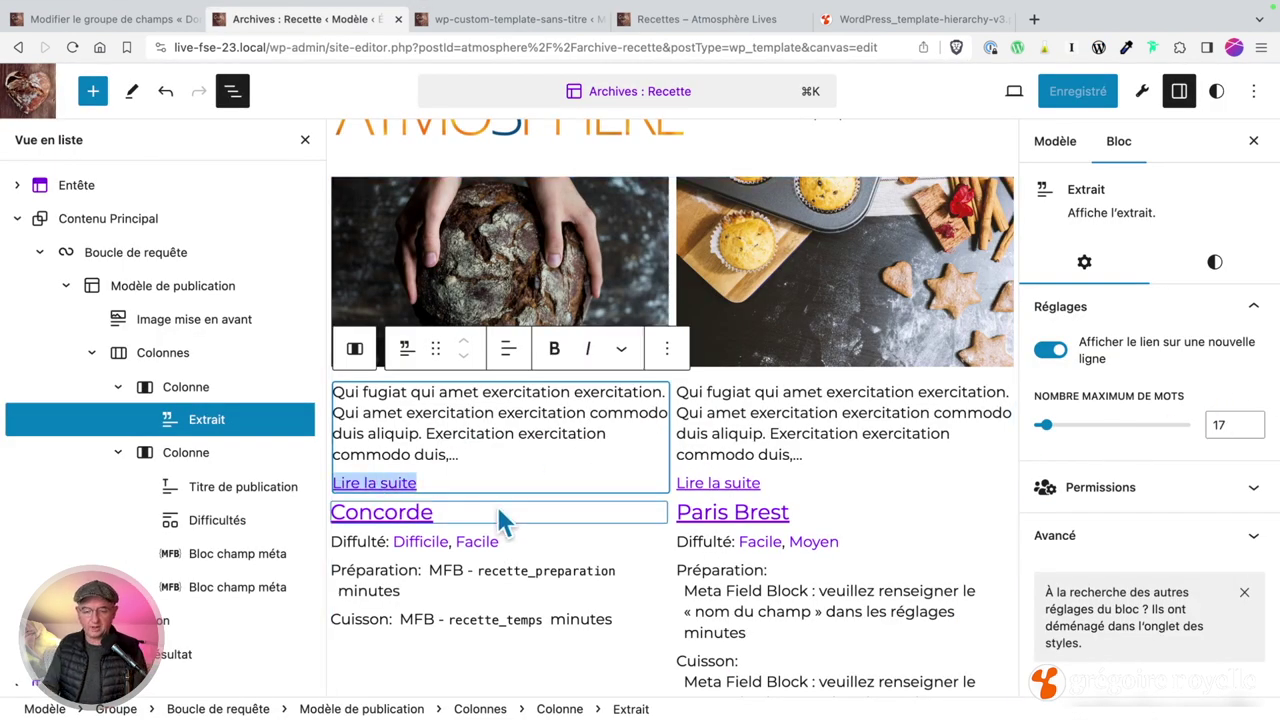
type("Voir la")
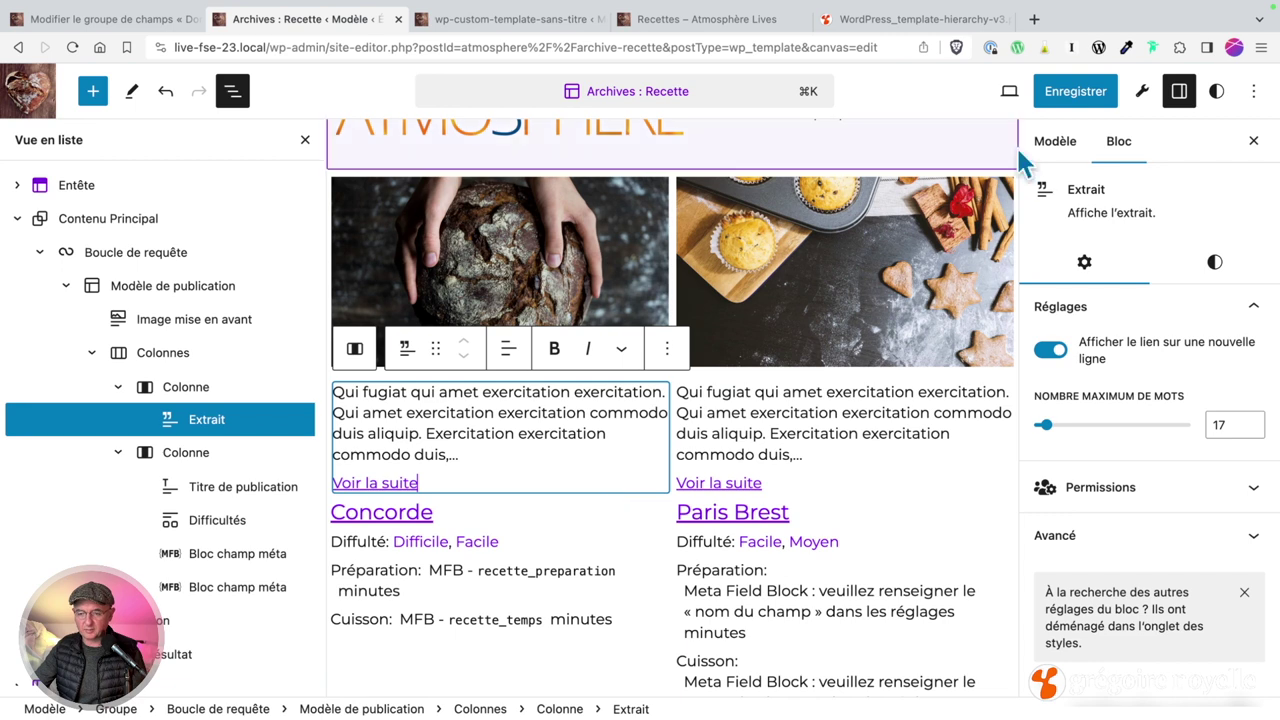
Step: Save the template and reload the Recettes archive page to check the new link text
left_click(1075, 91)
left_click(1080, 91)
left_click(690, 28)
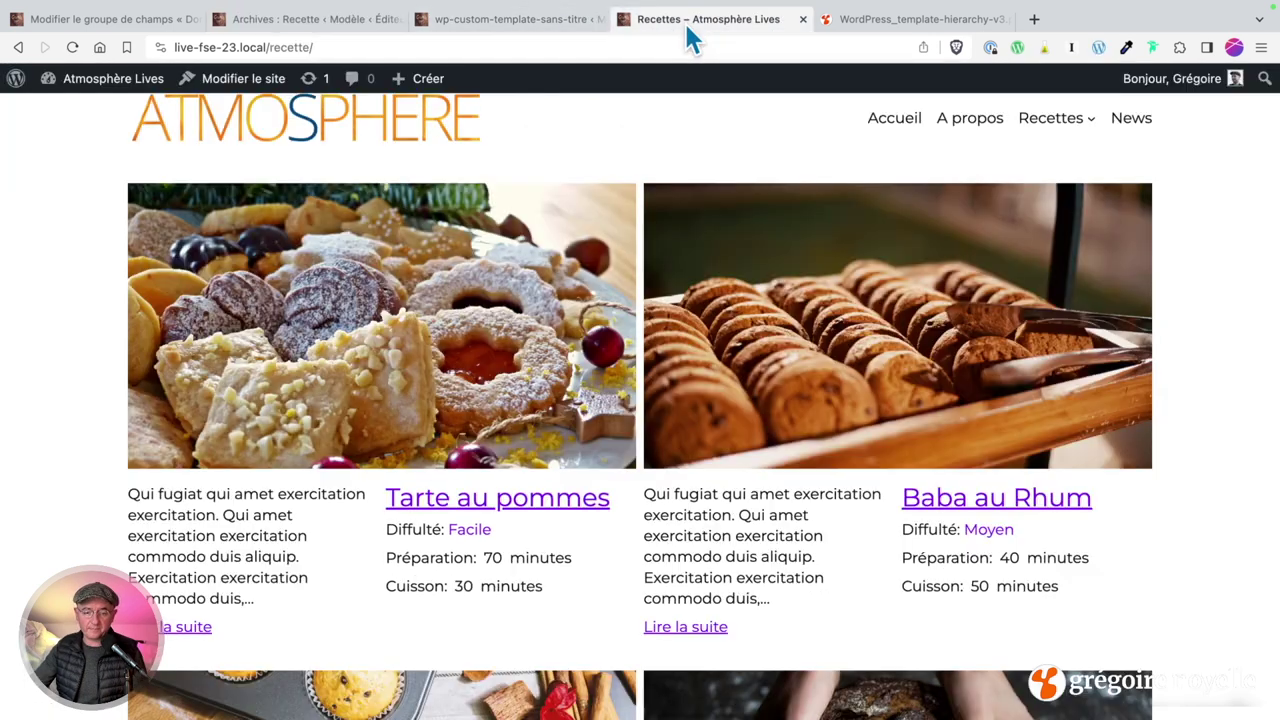
left_click(78, 55)
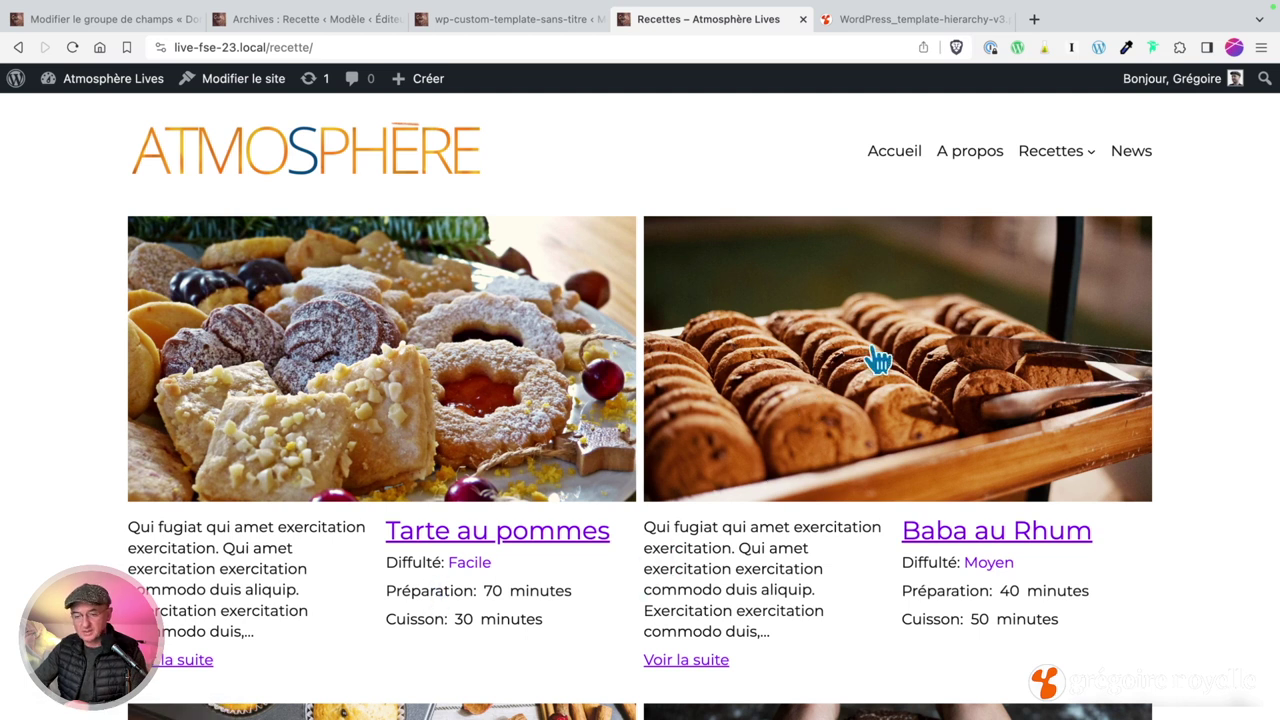
Step: View the Facile difficulty archive from a recipe's difficulty link, and consult the WordPress template hierarchy diagram
left_click(469, 562)
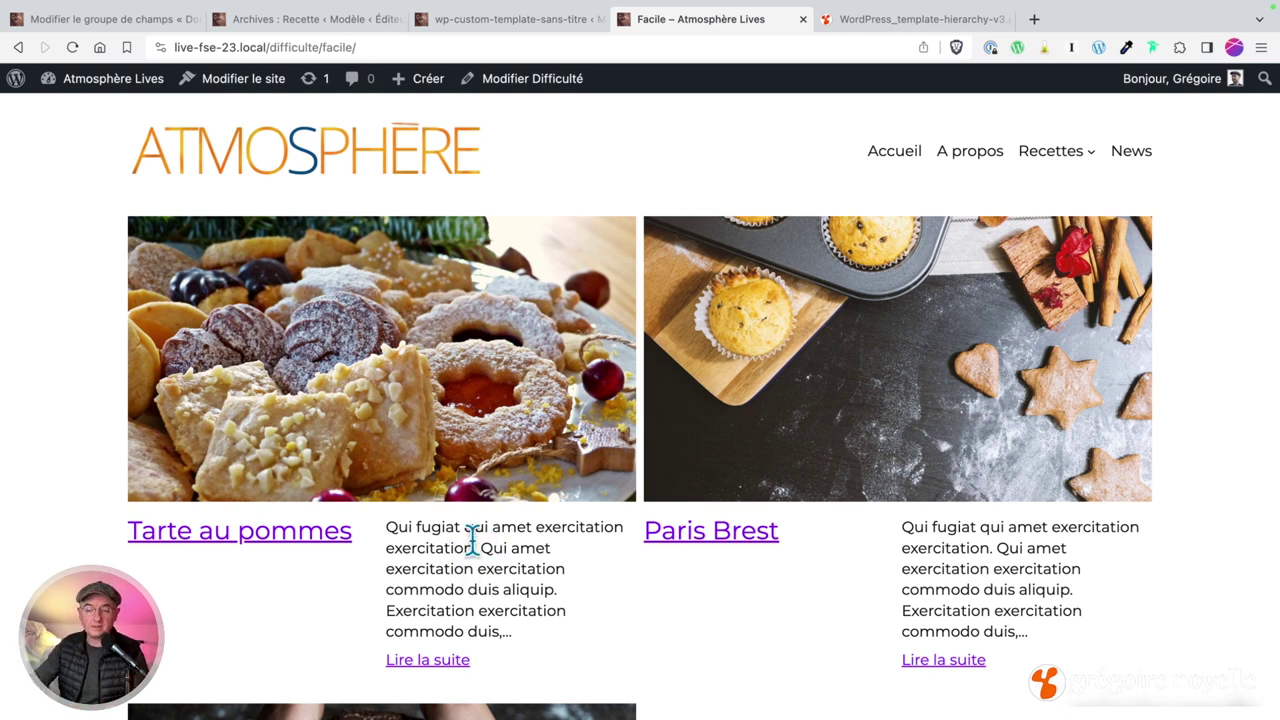
left_click(876, 28)
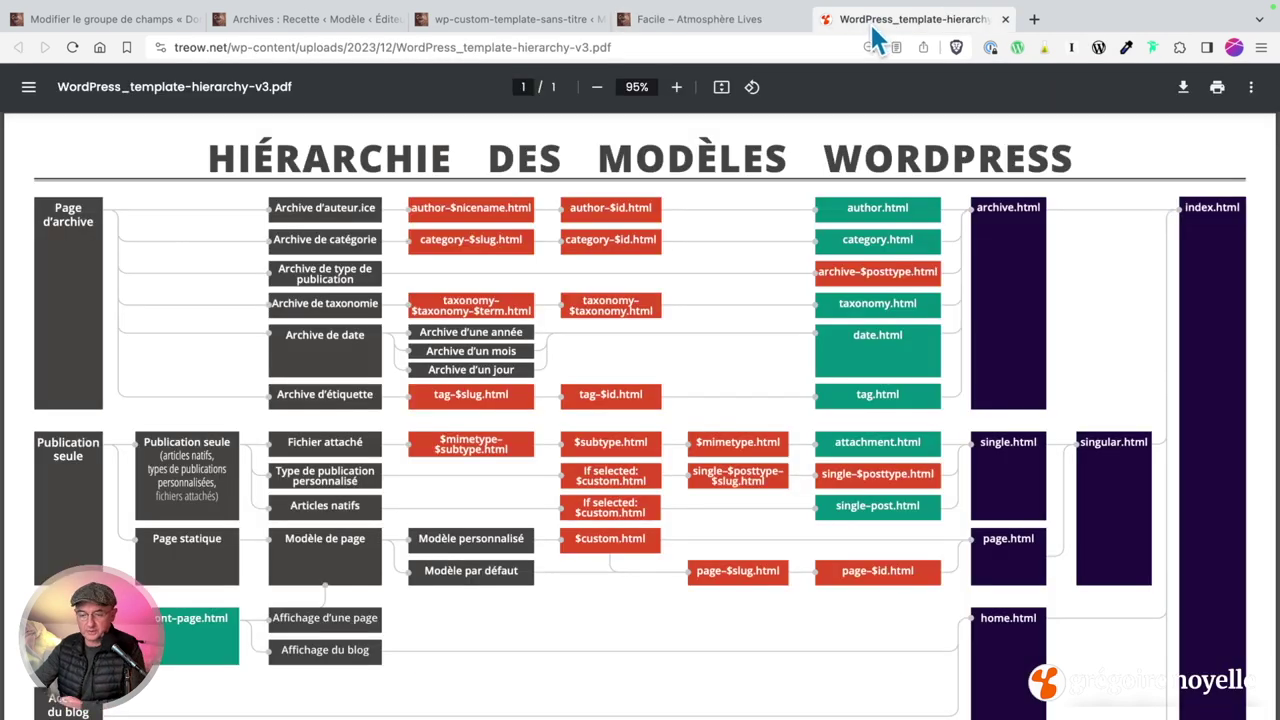
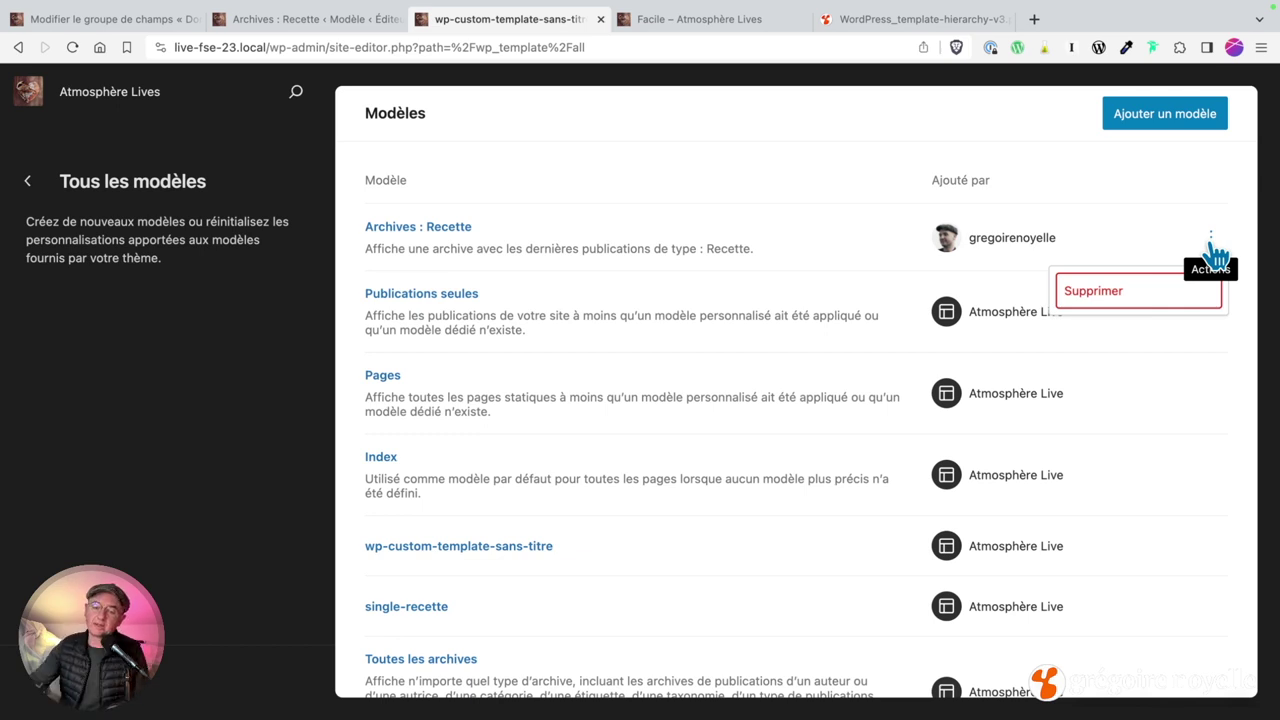
Step: Save the template modifications into the theme with Create Block Theme, and check the theme's templates folder in VS Code for the new archive-recette.html file
left_click(288, 24)
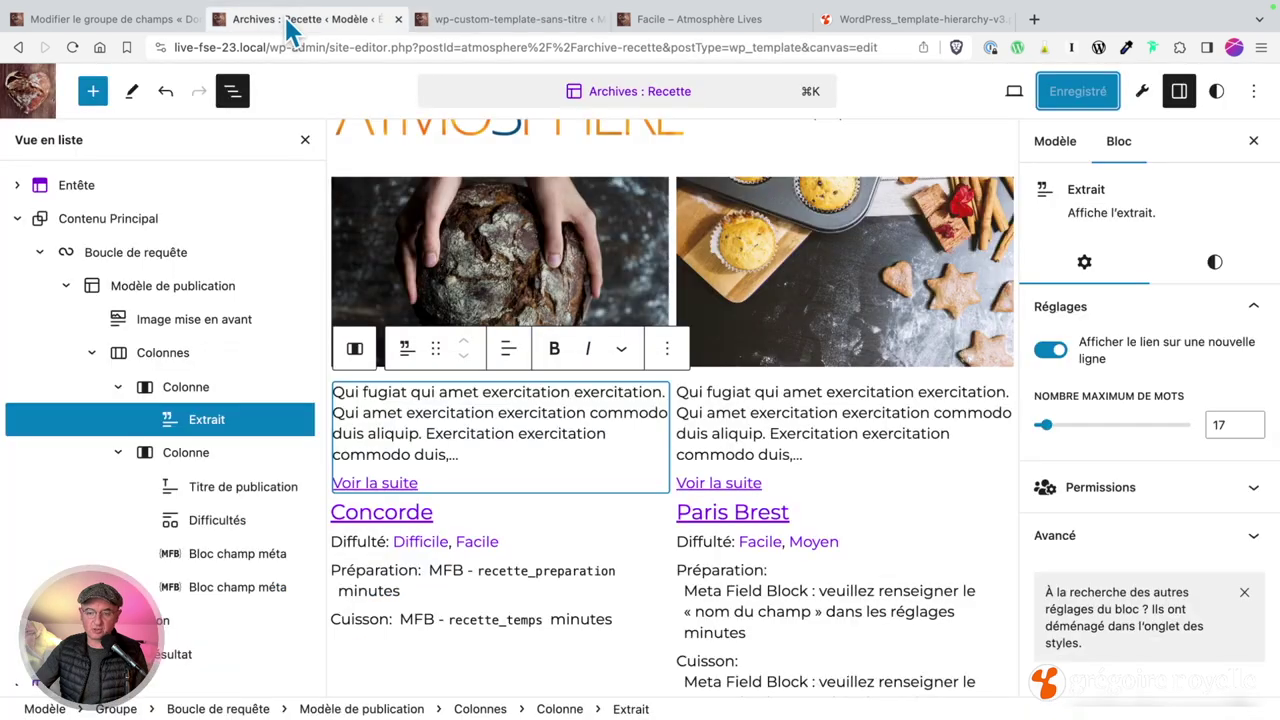
left_click(1147, 94)
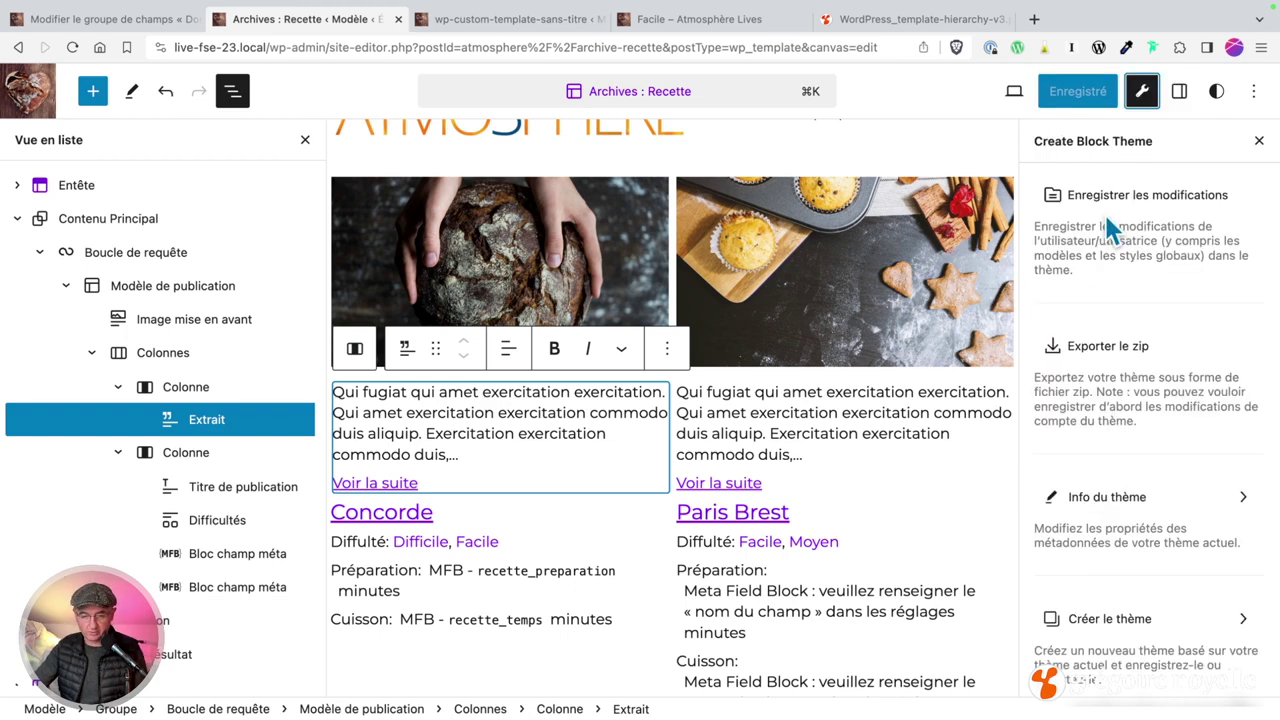
key("super+Tab")
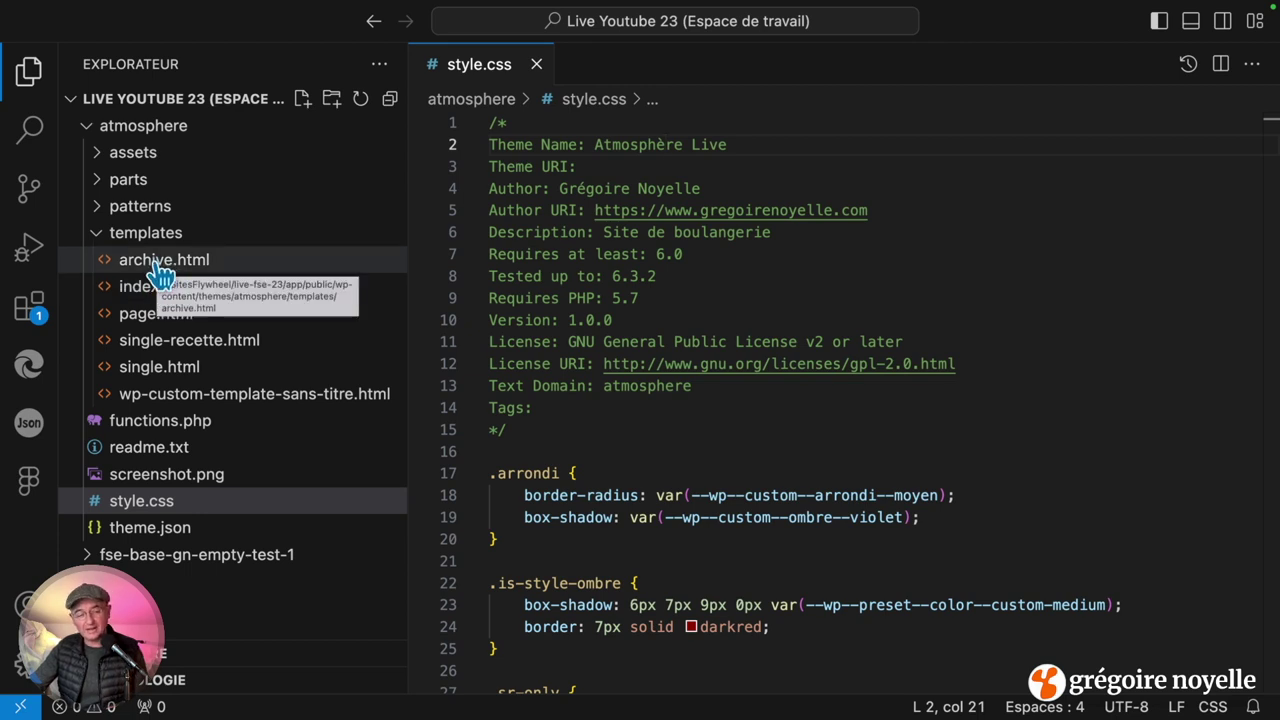
key("super+Tab")
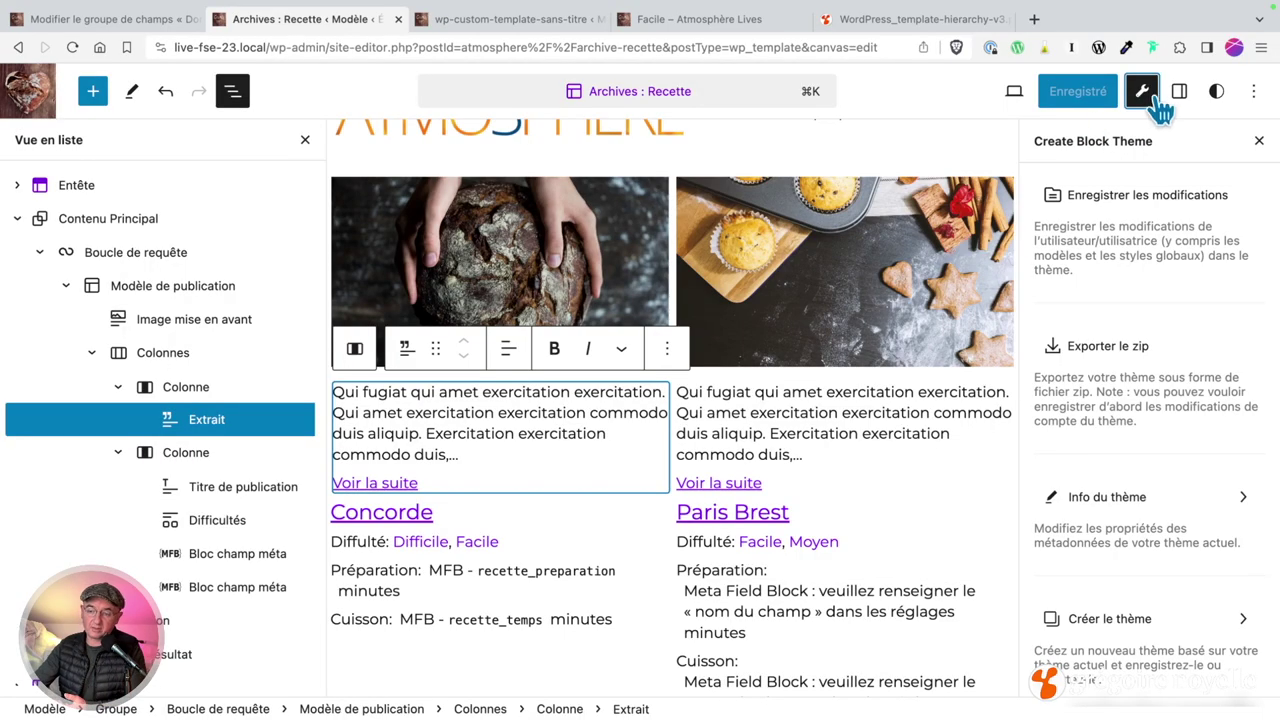
left_click(1120, 216)
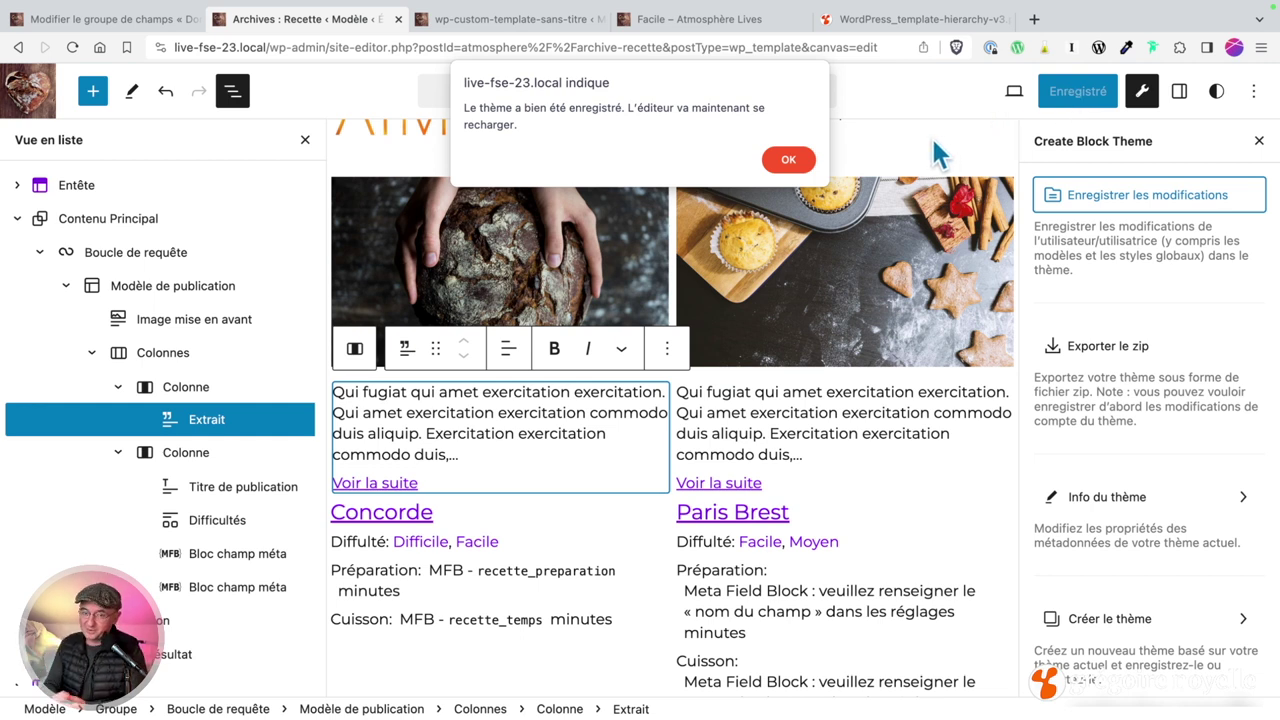
left_click(792, 162)
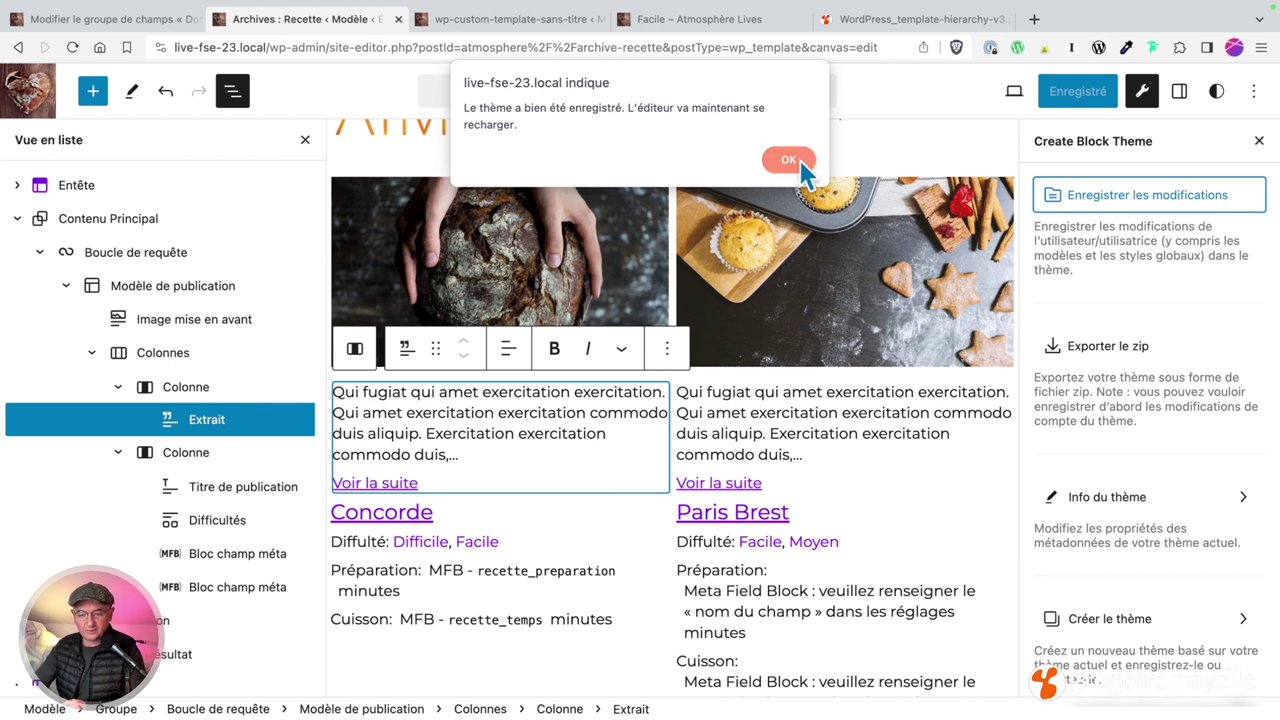
key("super+Tab")
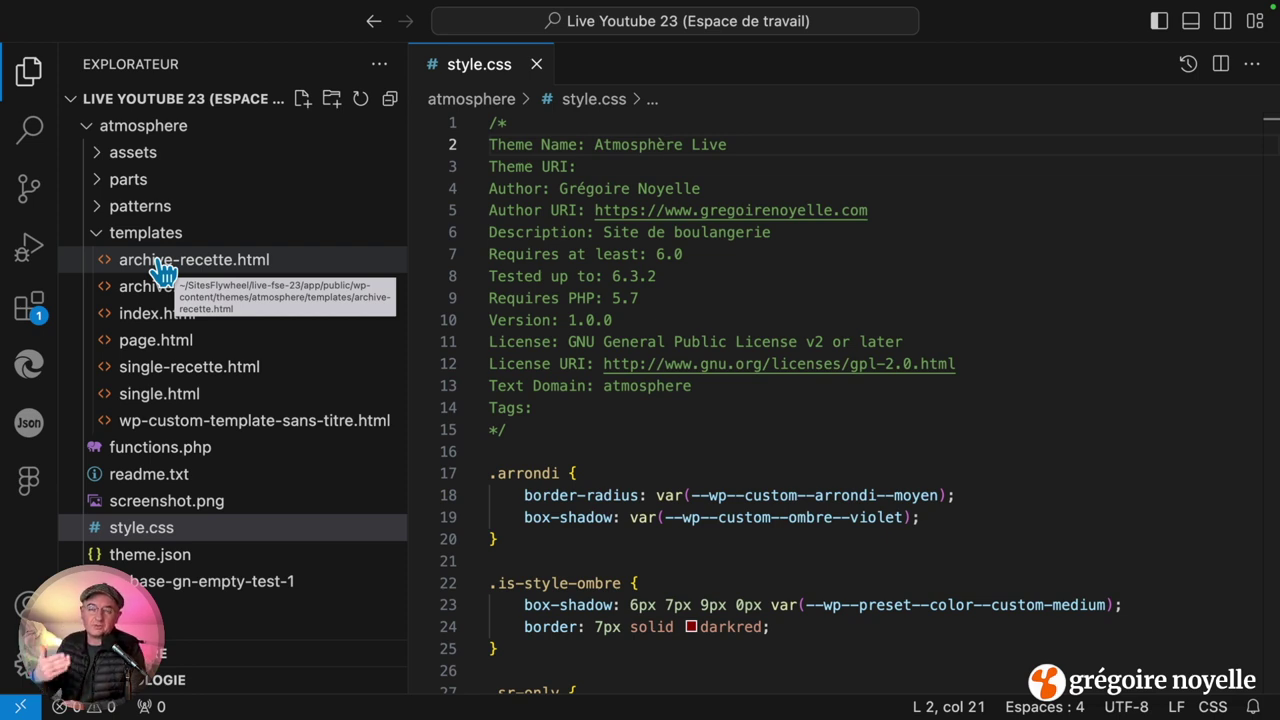
key("super+Tab")
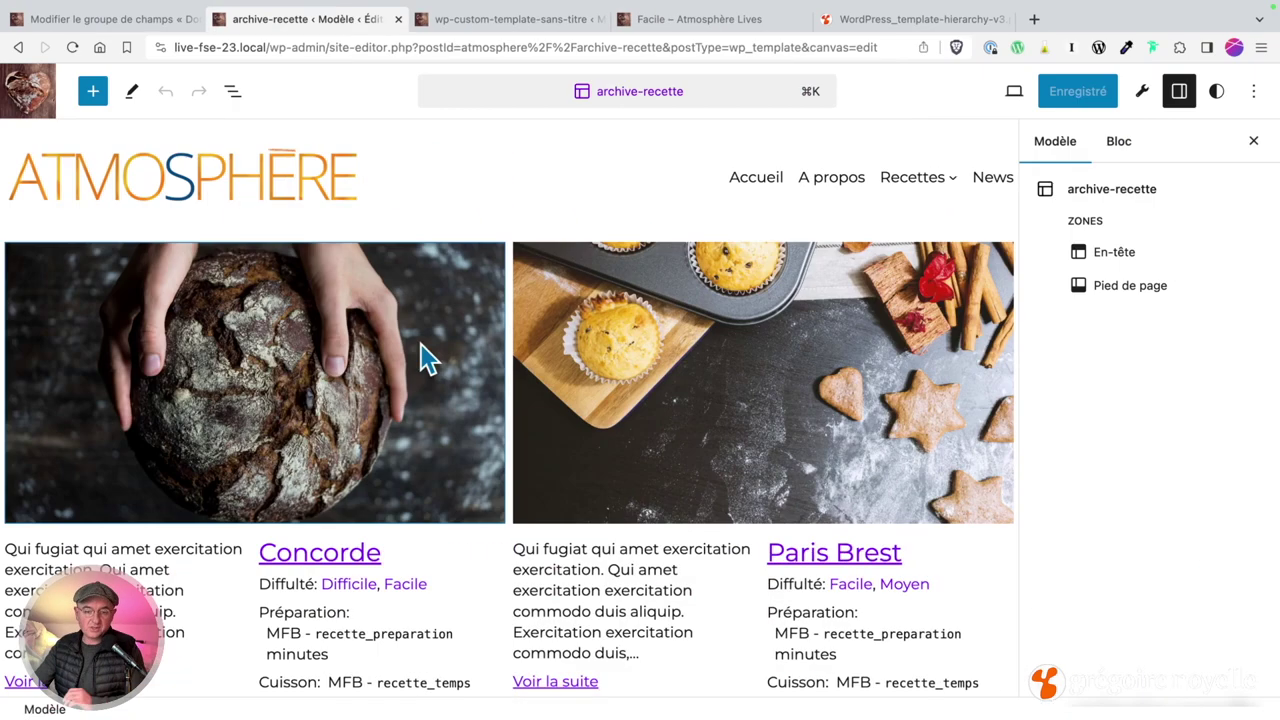
Step: Reload the site editor's templates screen and review the full list of templates for archive-recette and its source
left_click(140, 22)
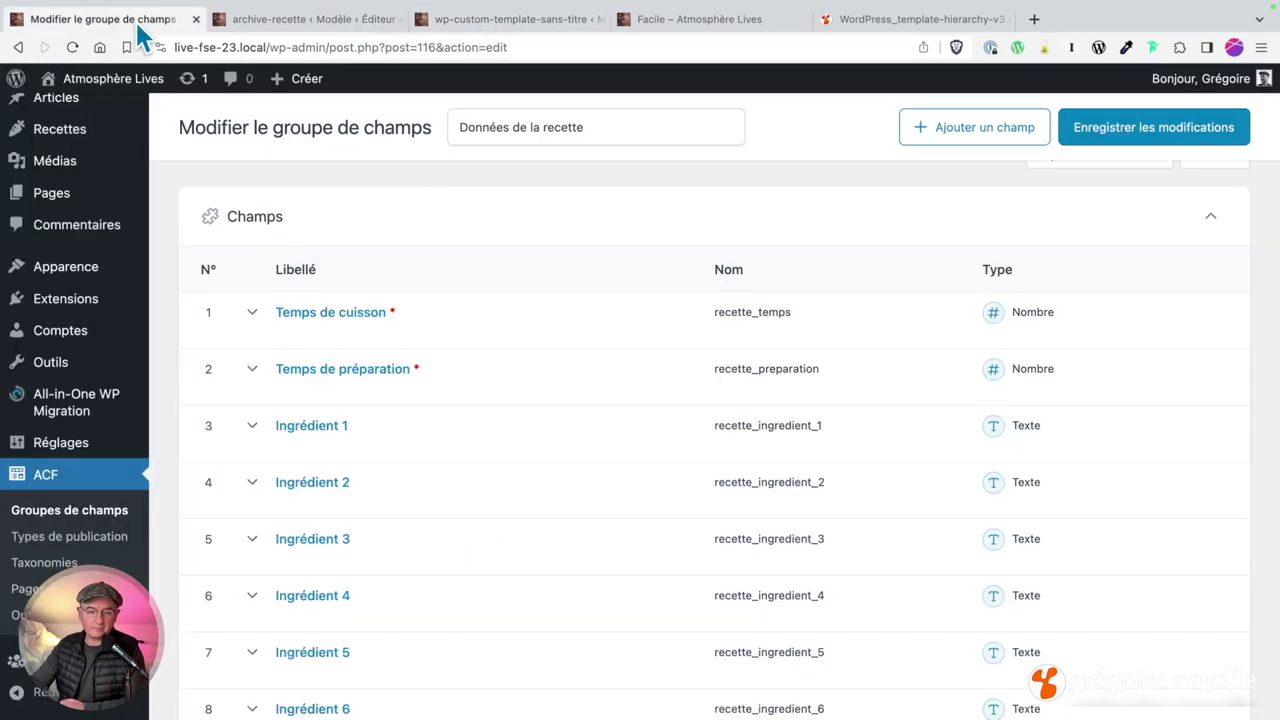
left_click(510, 19)
left_click(72, 47)
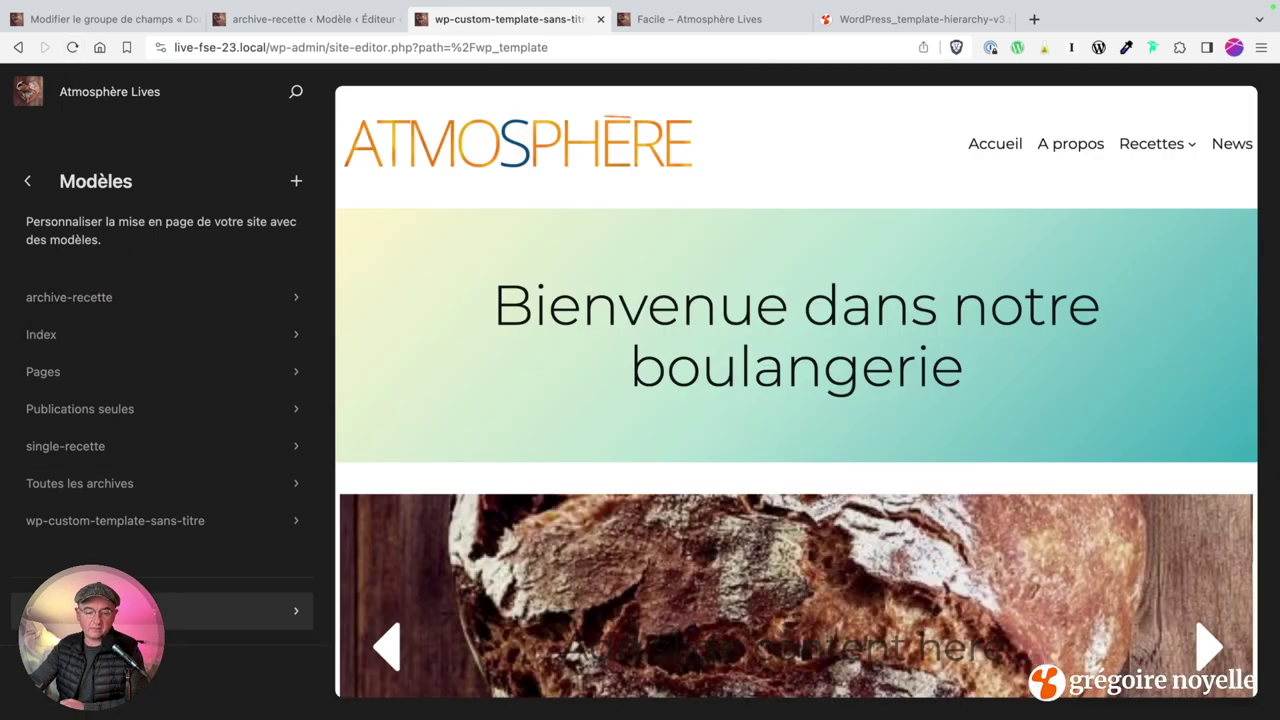
left_click(120, 611)
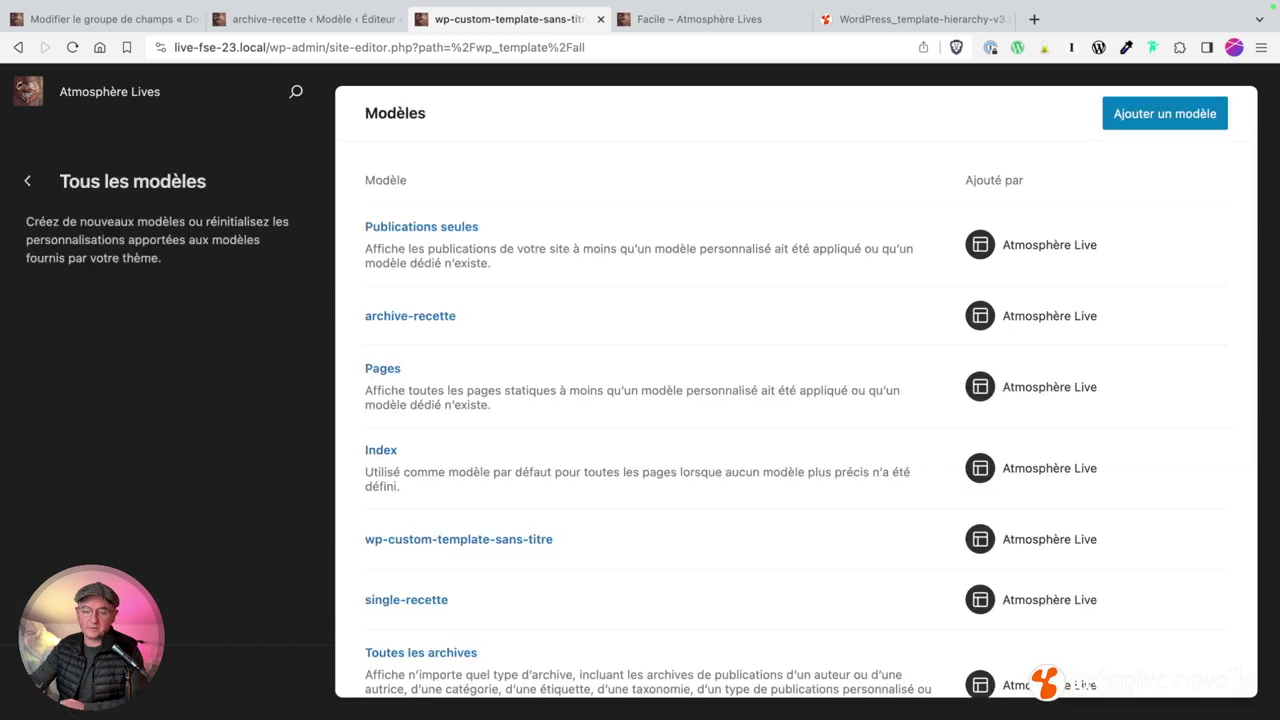
scroll(1194, 343, "down", 2)
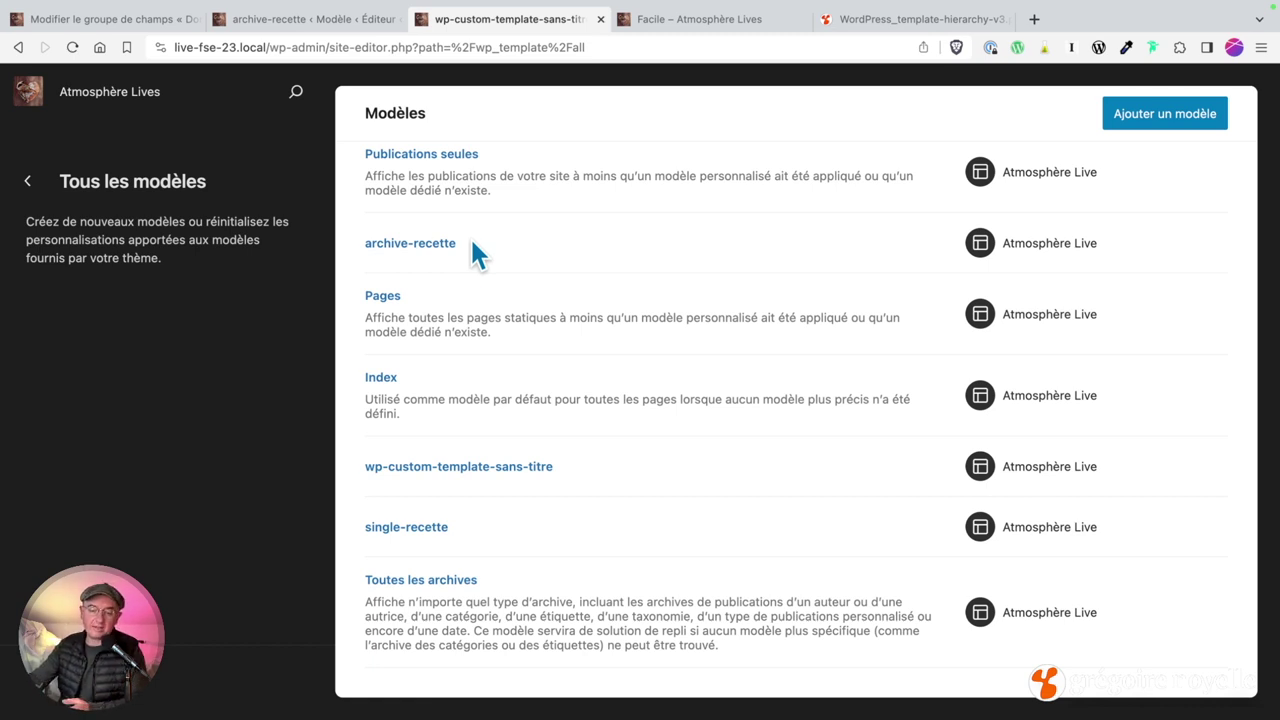
scroll(475, 250, "up", 2)
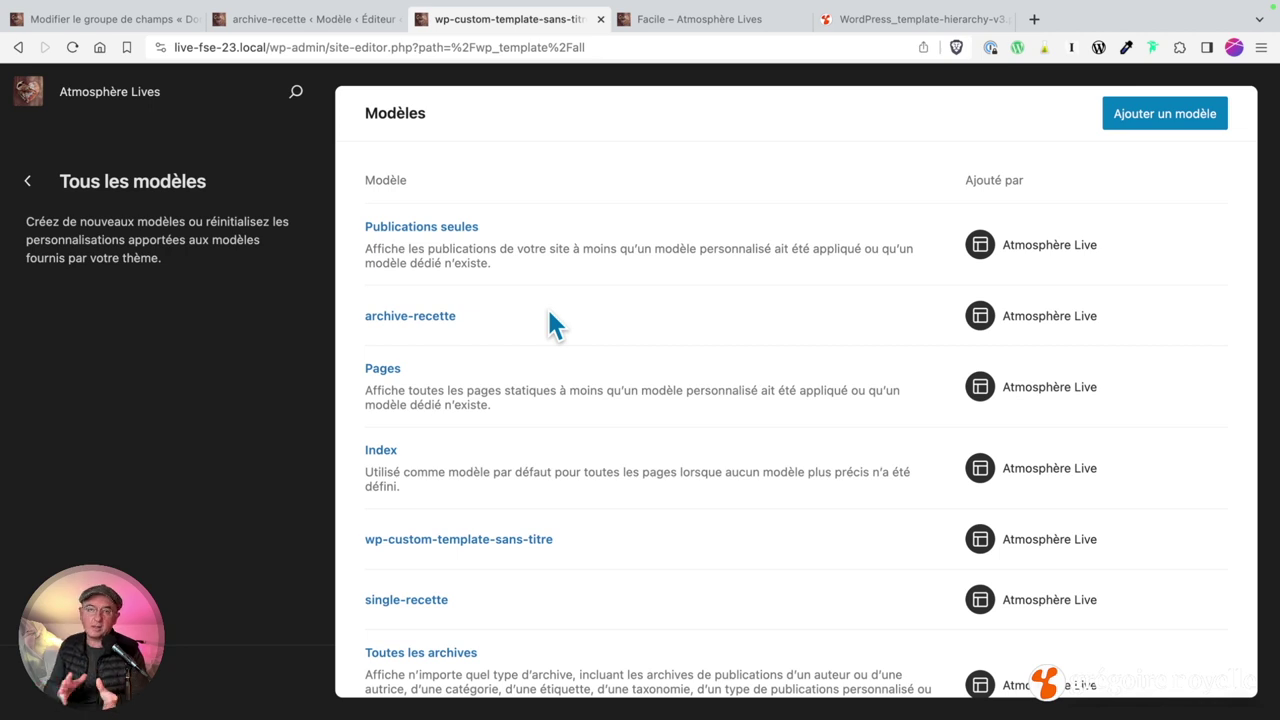
Step: Review the admin list of recipes and the terms of the Difficultés taxonomy
left_click(105, 18)
left_click(17, 197)
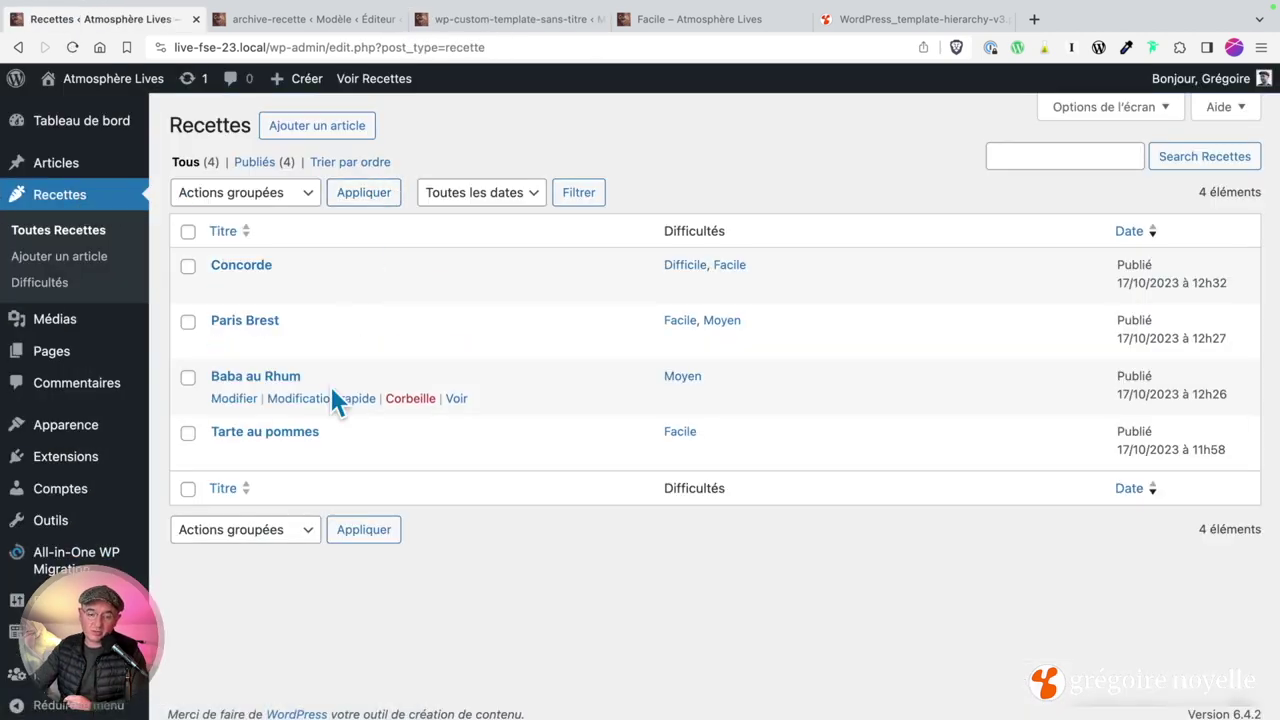
left_click(42, 286)
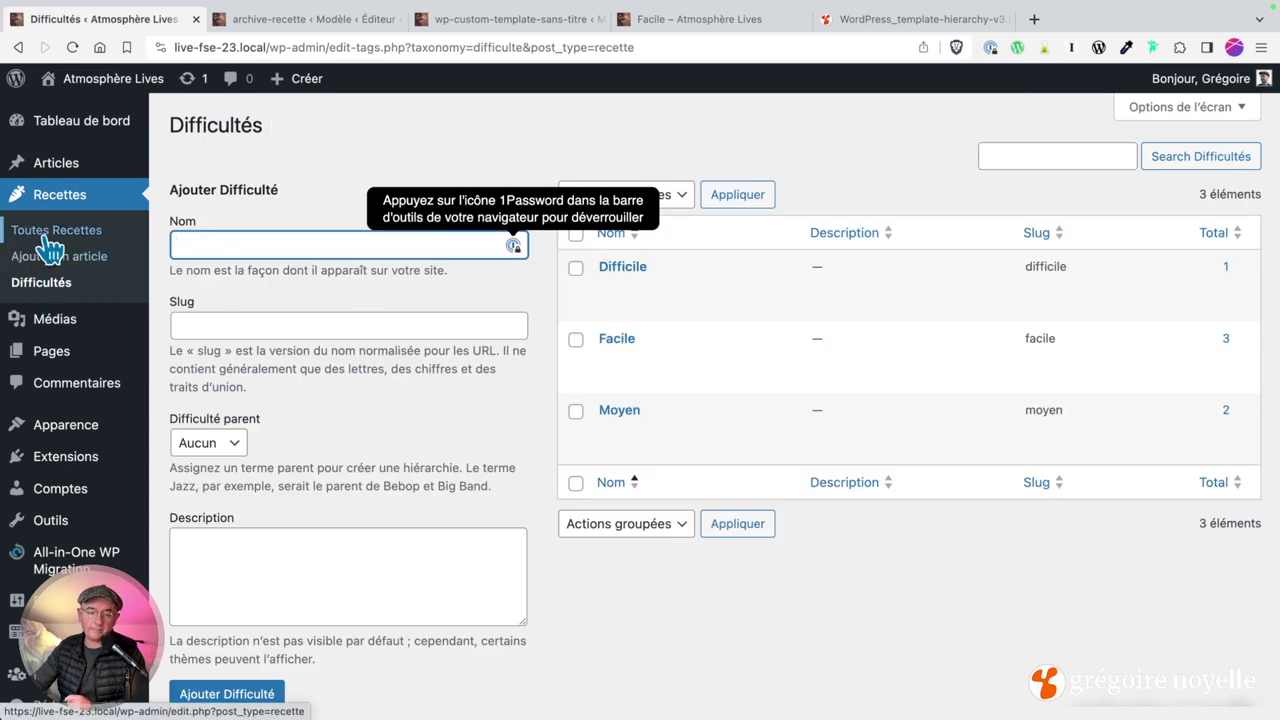
left_click(47, 240)
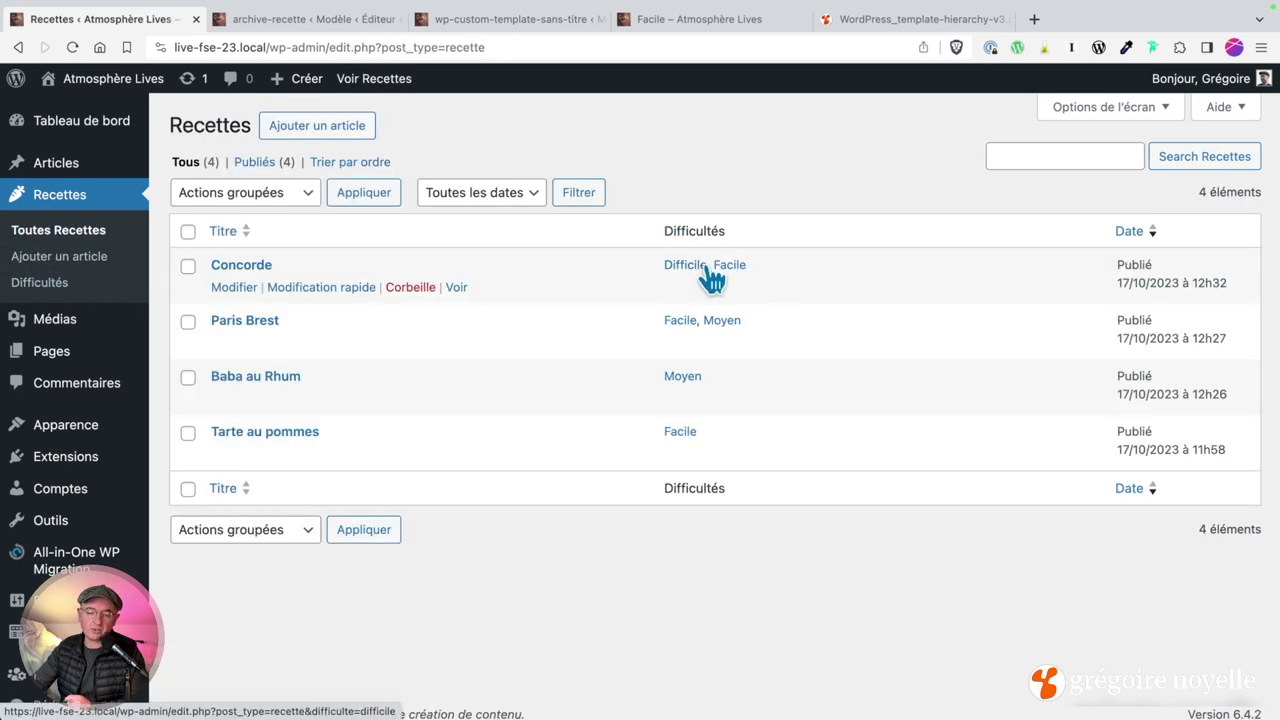
Step: Open the Concorde recipe for editing and examine its "Données de la recette" custom fields
left_click(222, 266)
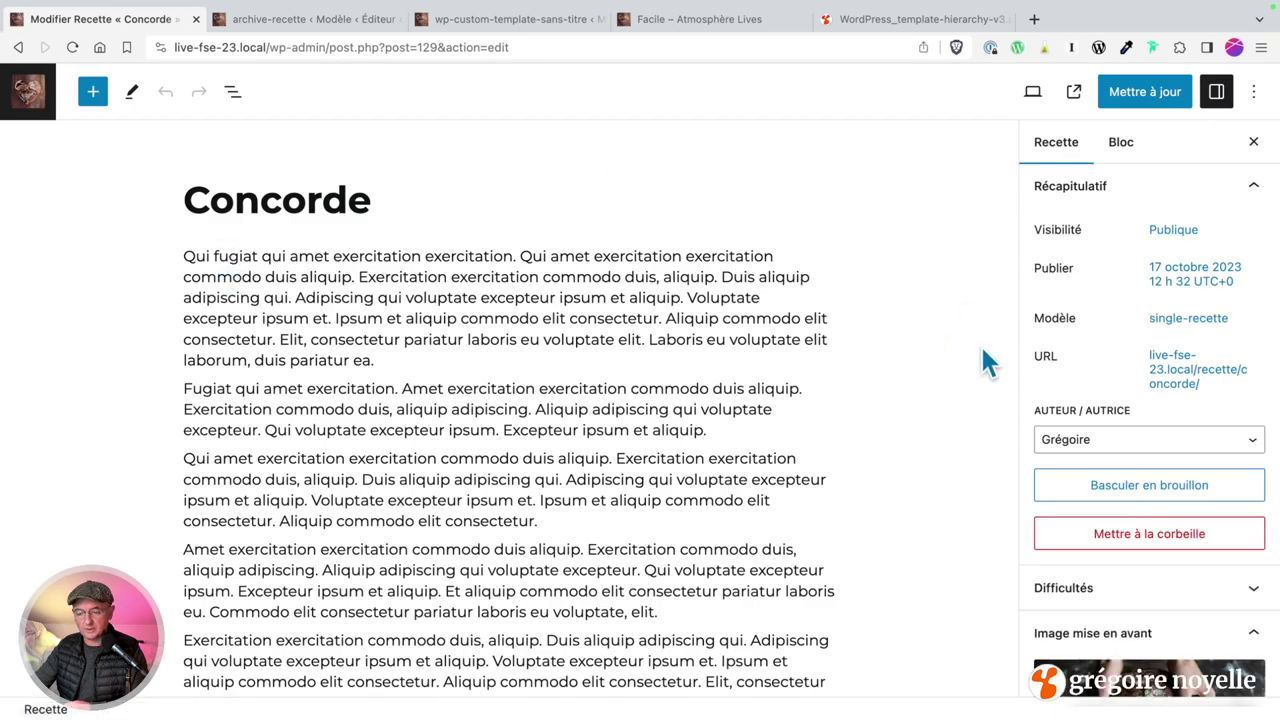
scroll(981, 362, "down", 15)
scroll(1020, 406, "down", 2)
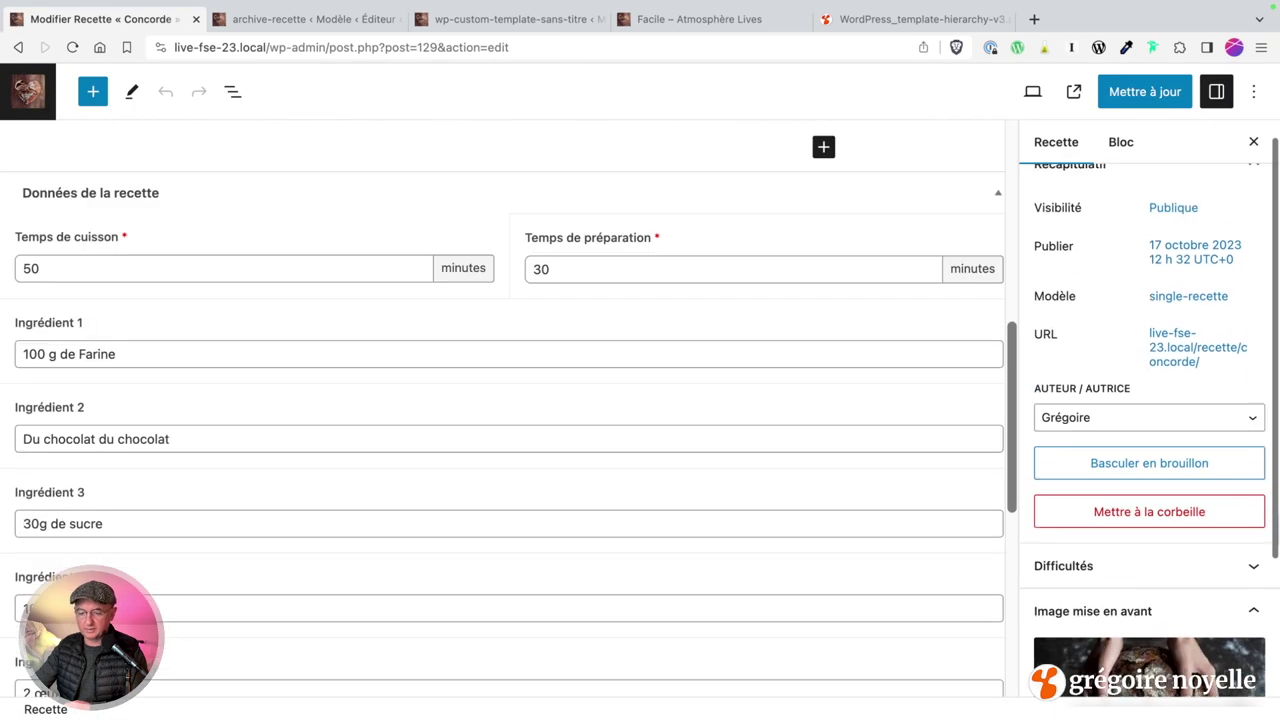
Step: Check which Difficultés terms are assigned to the Concorde recipe and return to the recipe list
left_click(1256, 548)
scroll(1159, 576, "up", 1)
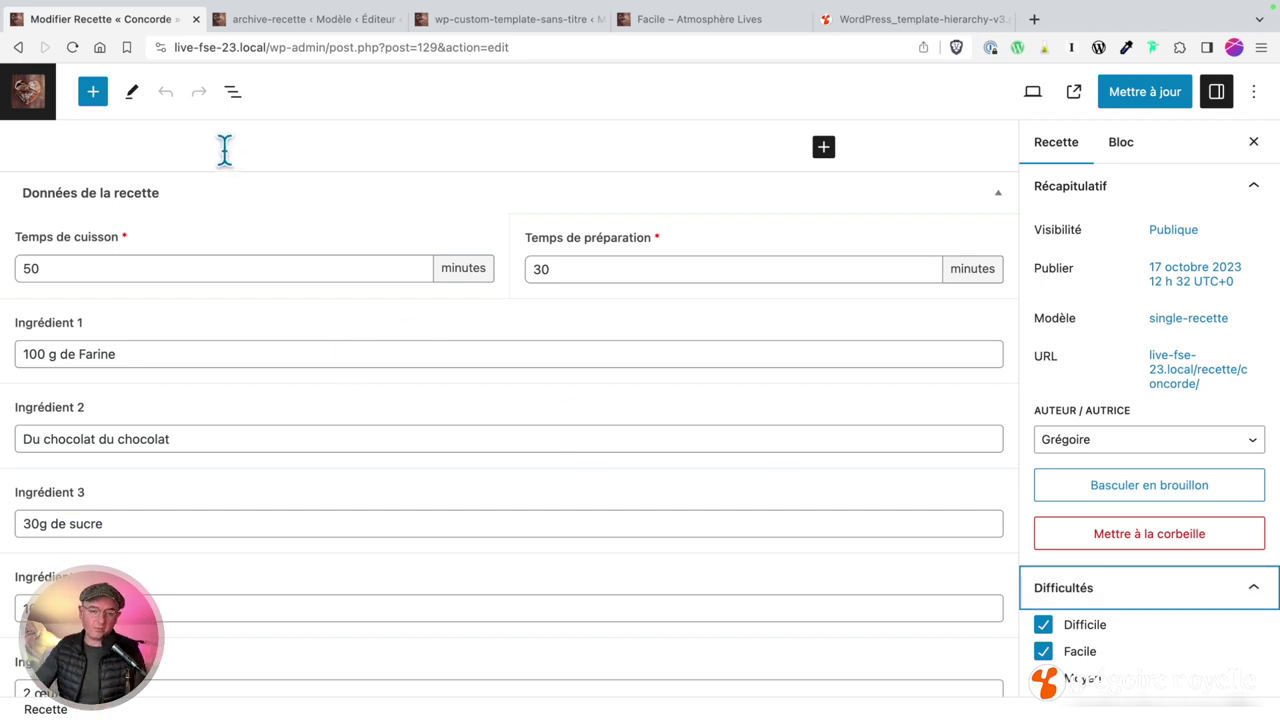
left_click(28, 91)
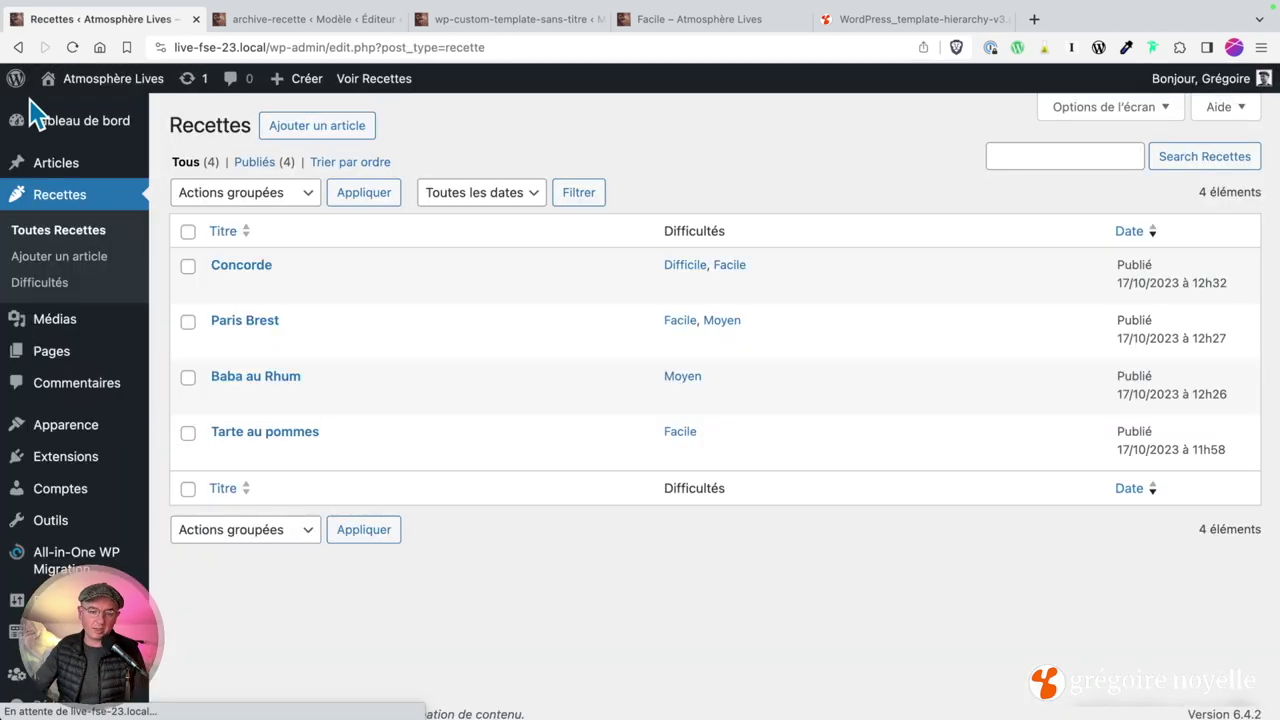
Step: Open the Difficultés taxonomy screen and examine the taxonomy and post_type parameters with their values in its URL
left_click(42, 285)
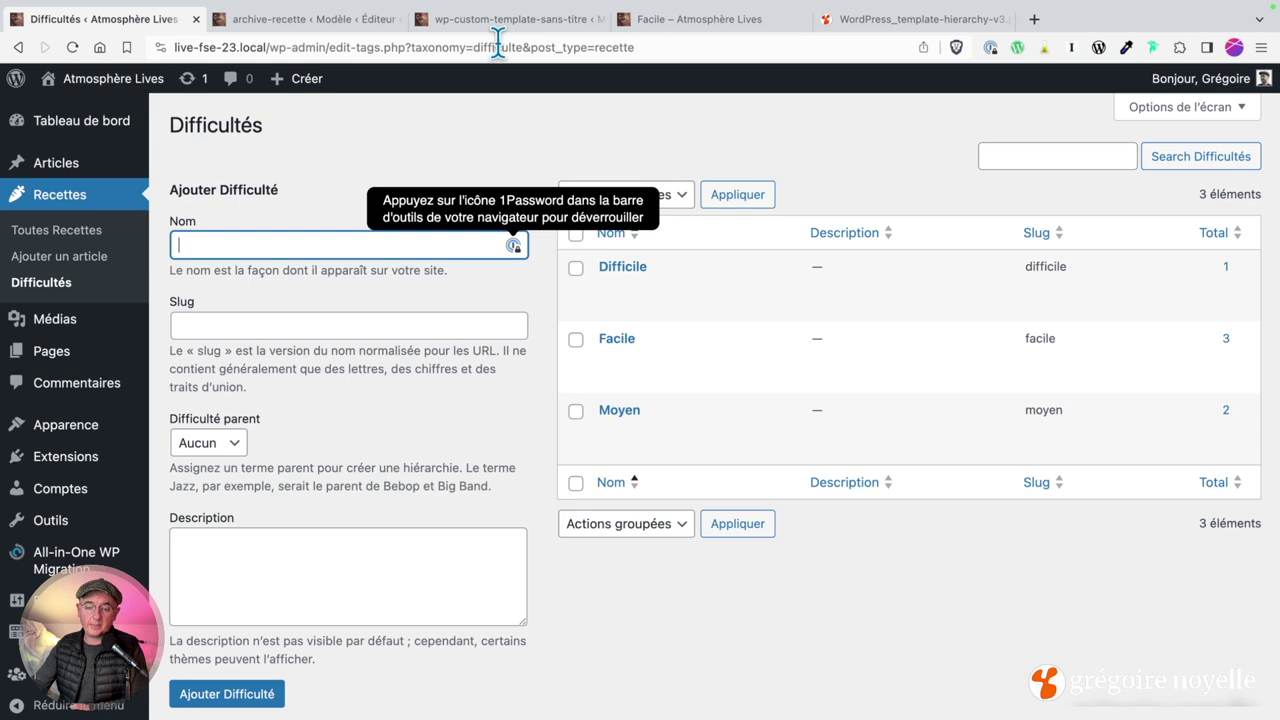
left_click(432, 47)
double_click(480, 47)
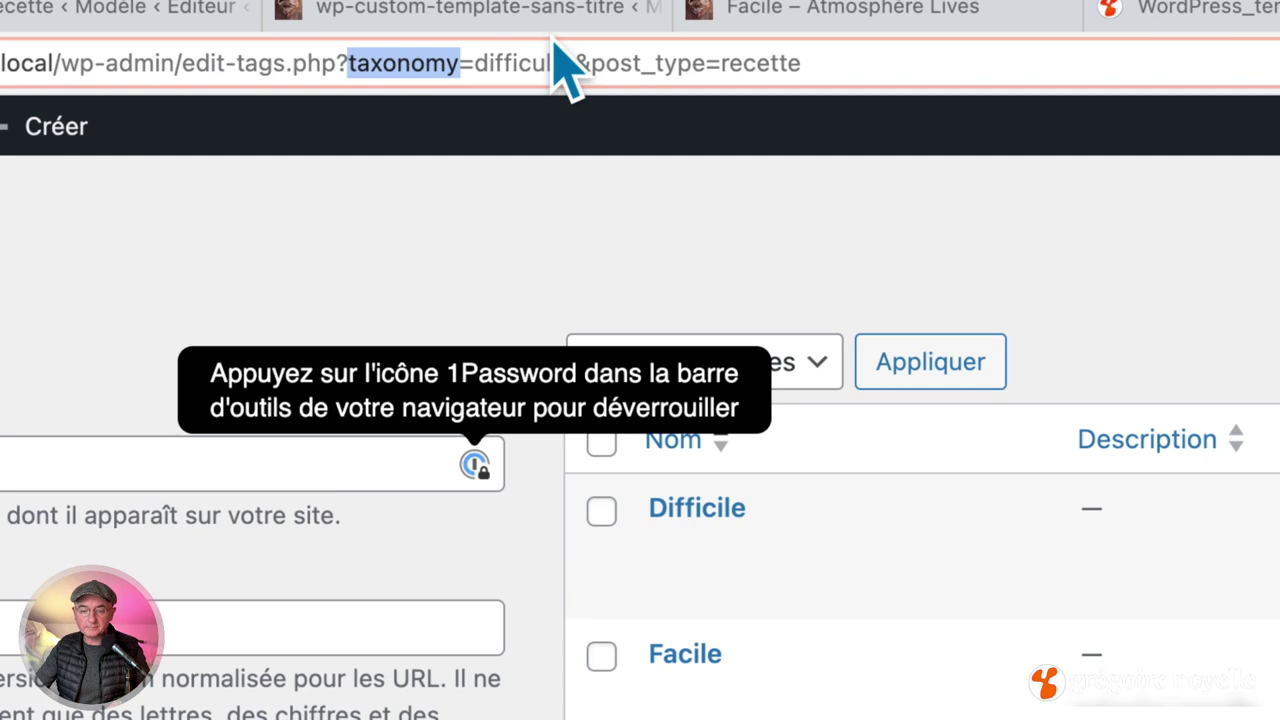
double_click(532, 47)
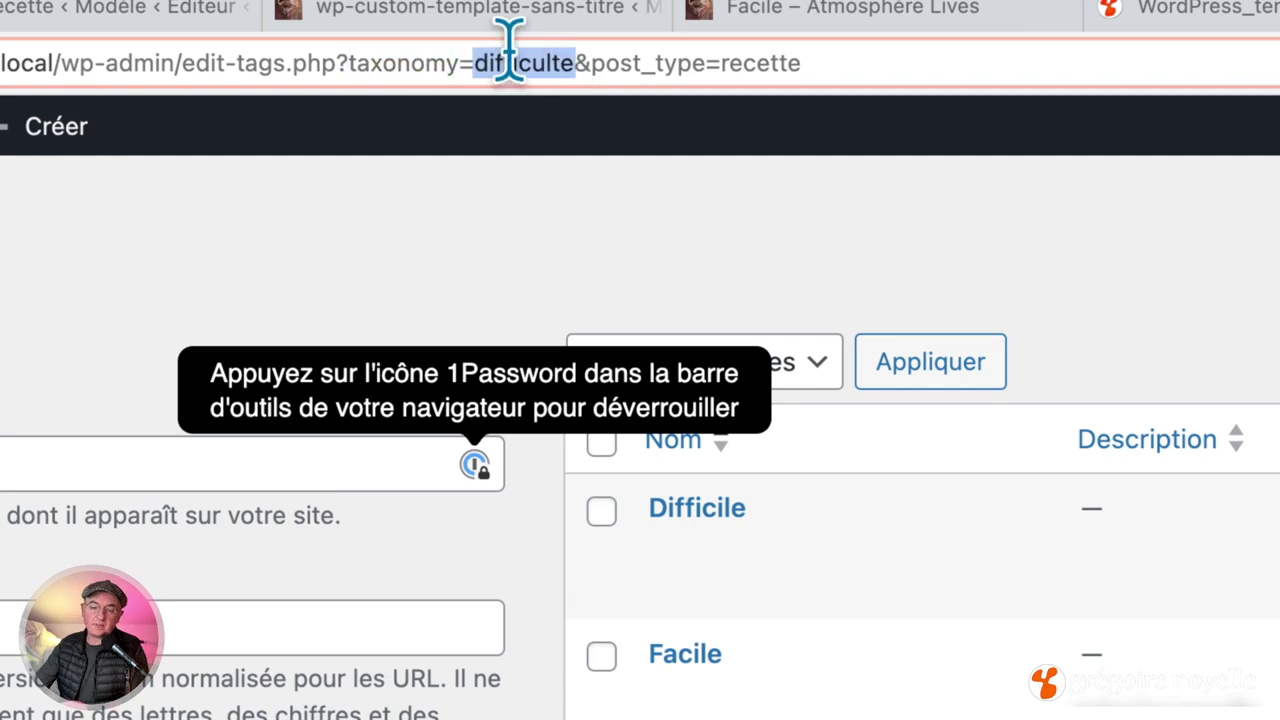
double_click(390, 50)
double_click(544, 56)
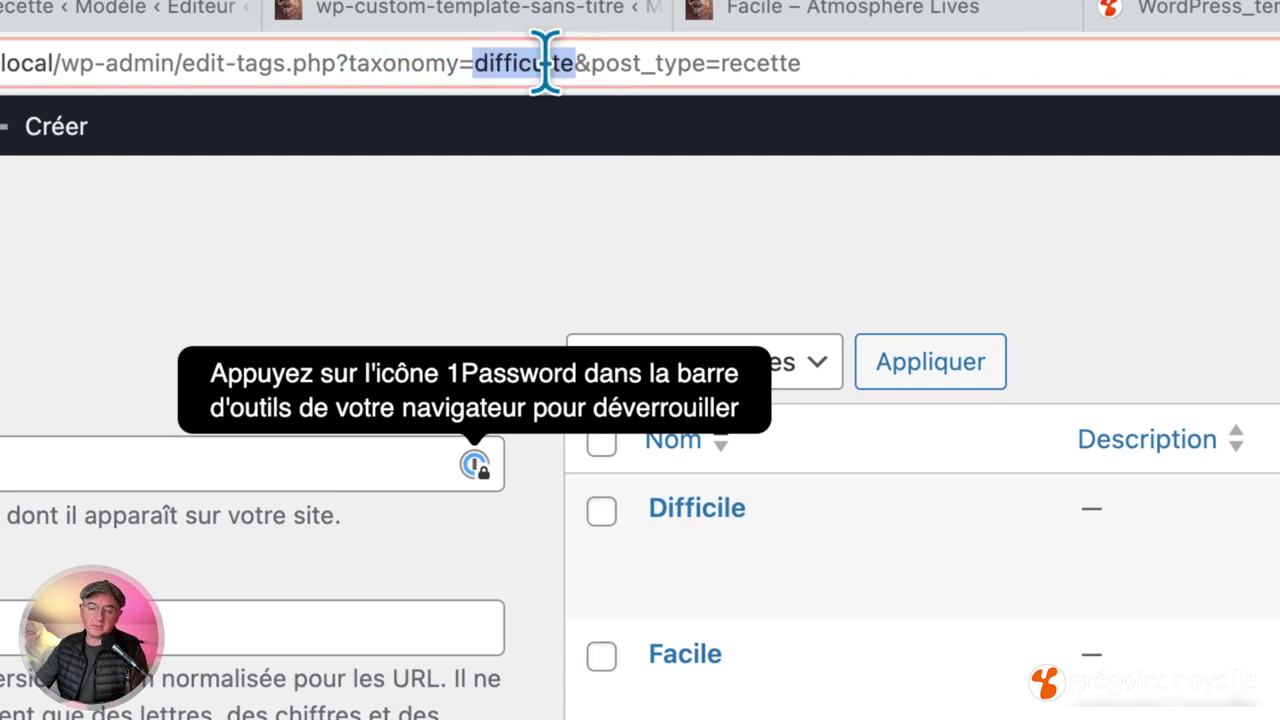
left_click(608, 63)
double_click(608, 63)
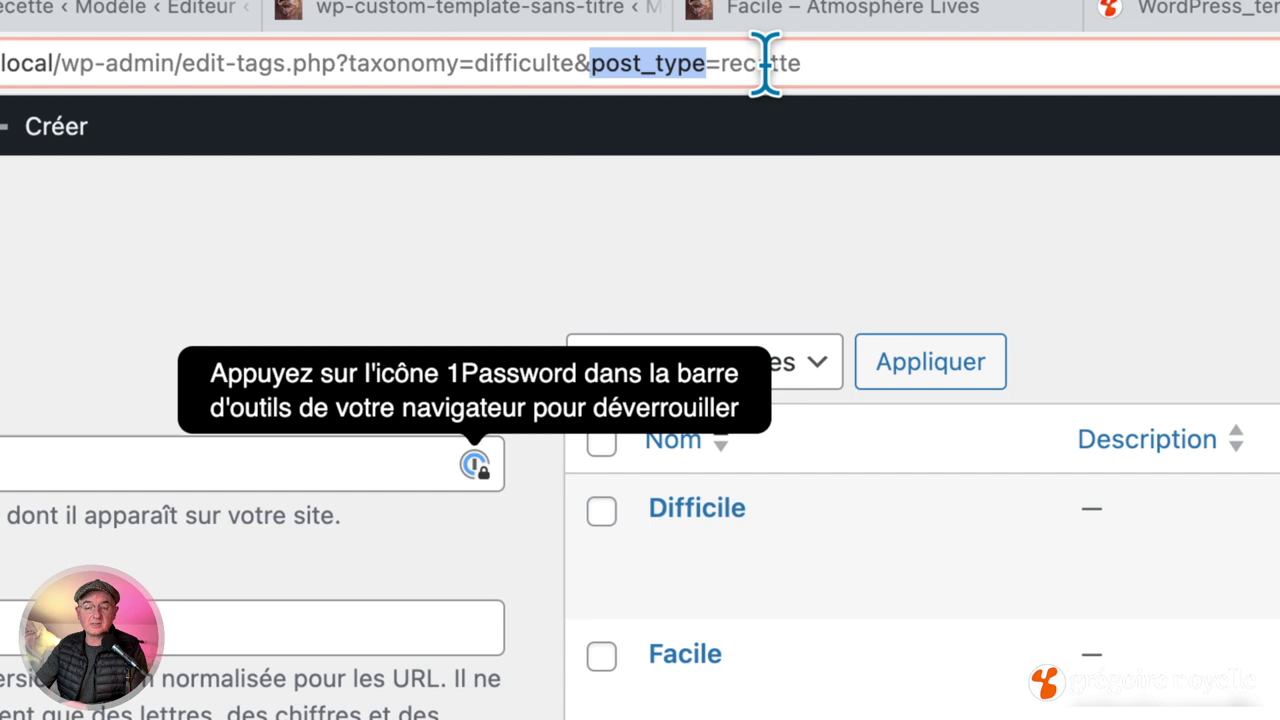
double_click(763, 63)
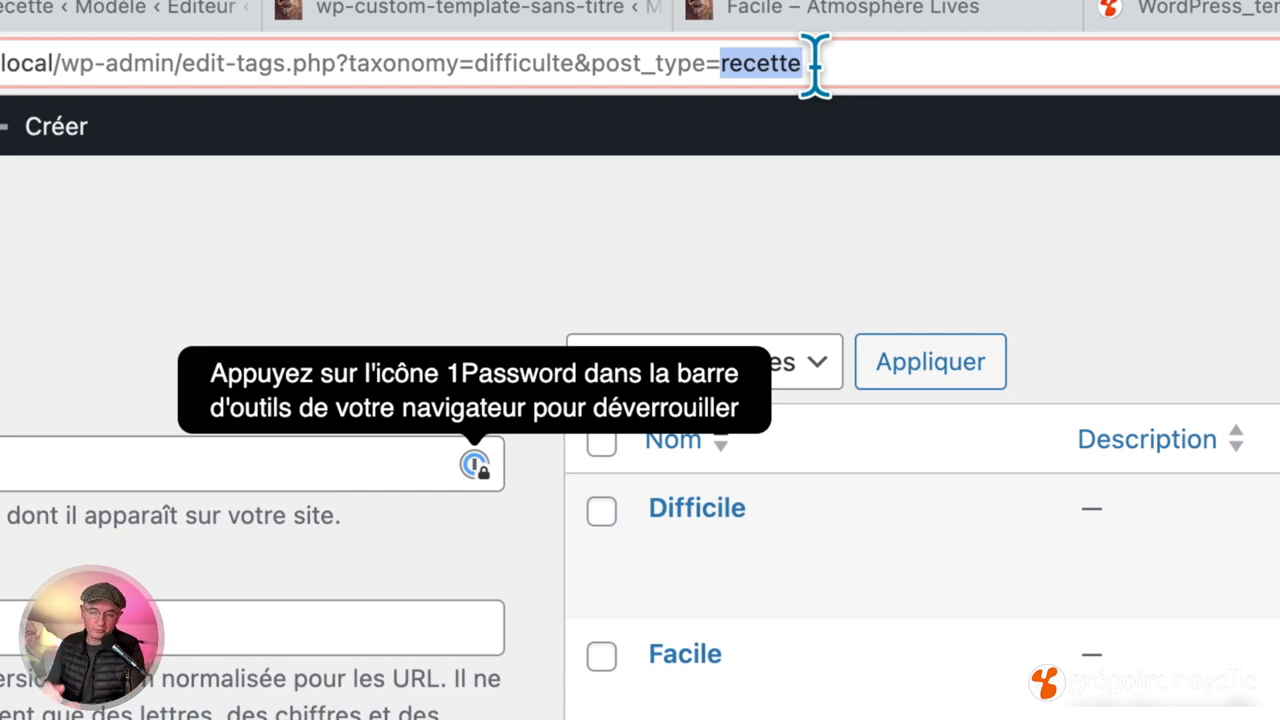
Step: Start adding a new template for the Difficulté taxonomy from the site editor's templates screen
left_click(533, 55)
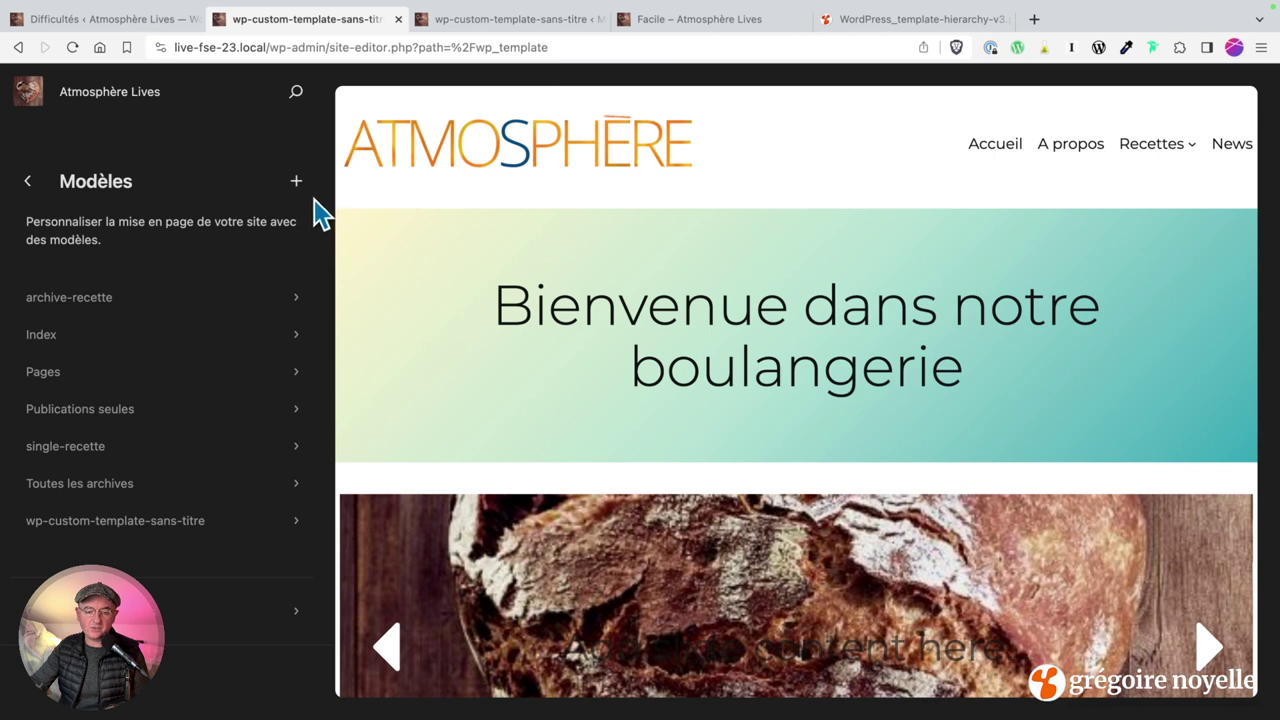
left_click(297, 184)
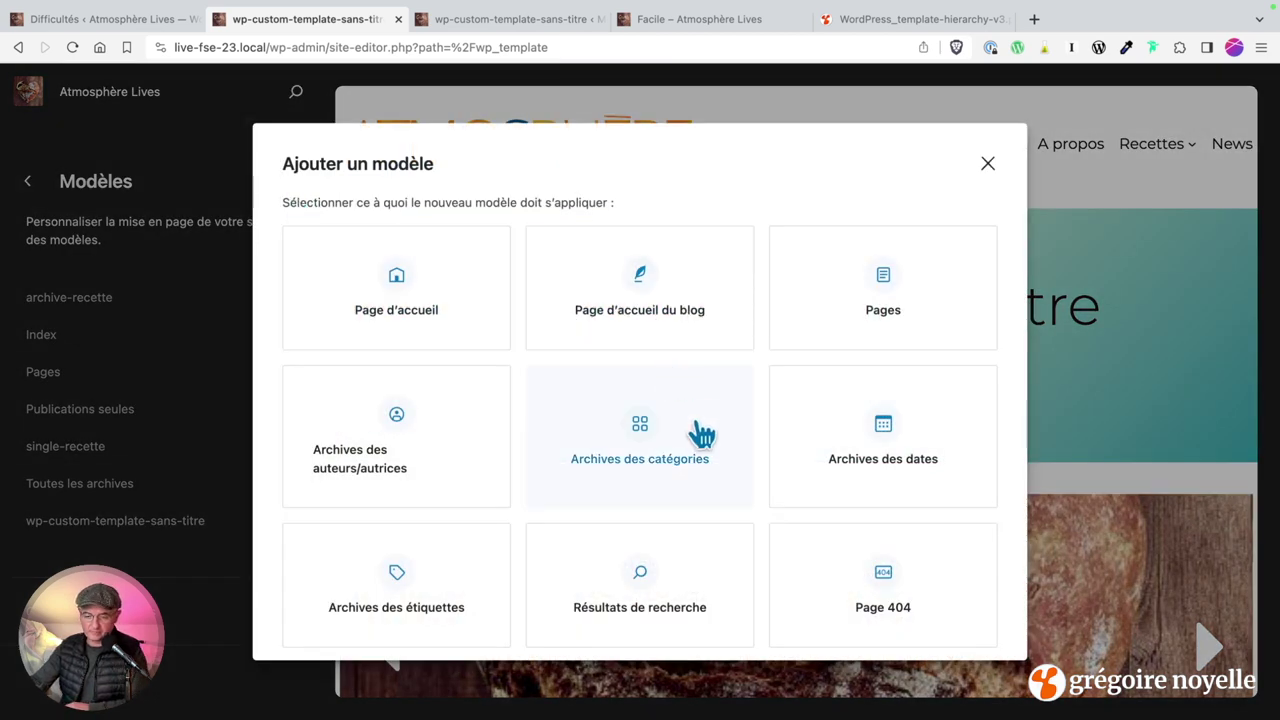
scroll(703, 435, "down", 5)
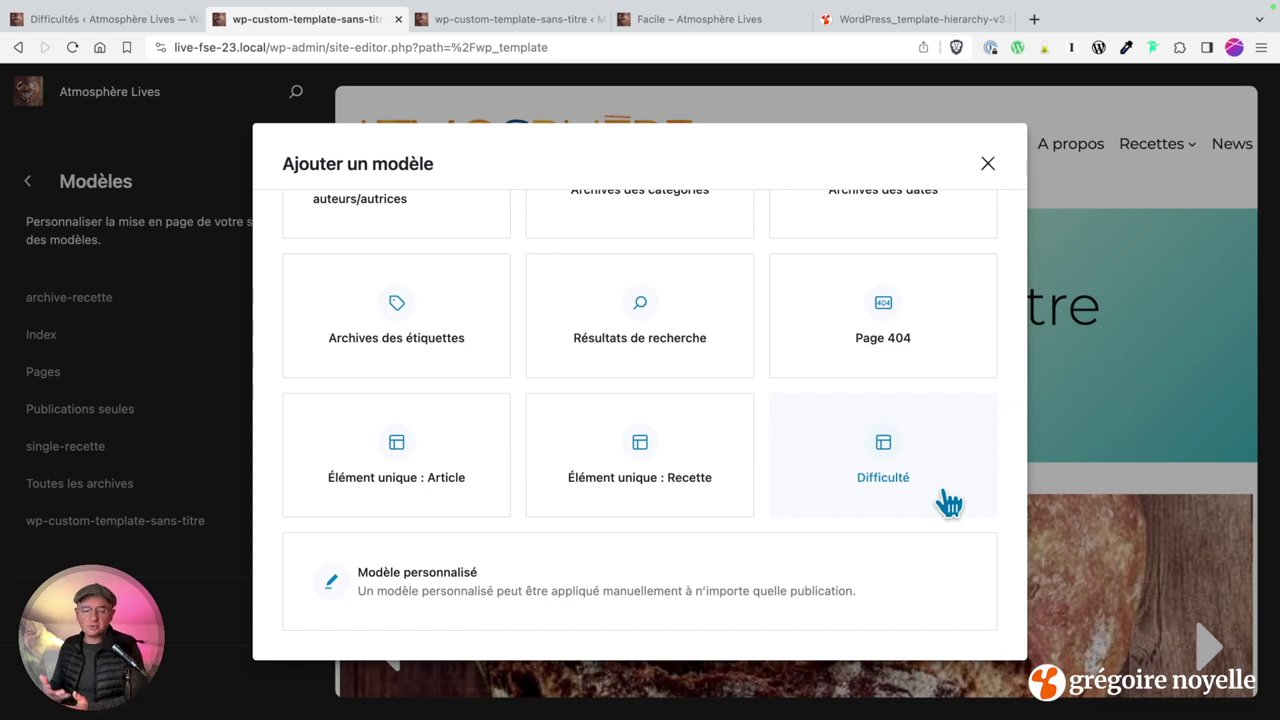
left_click(888, 481)
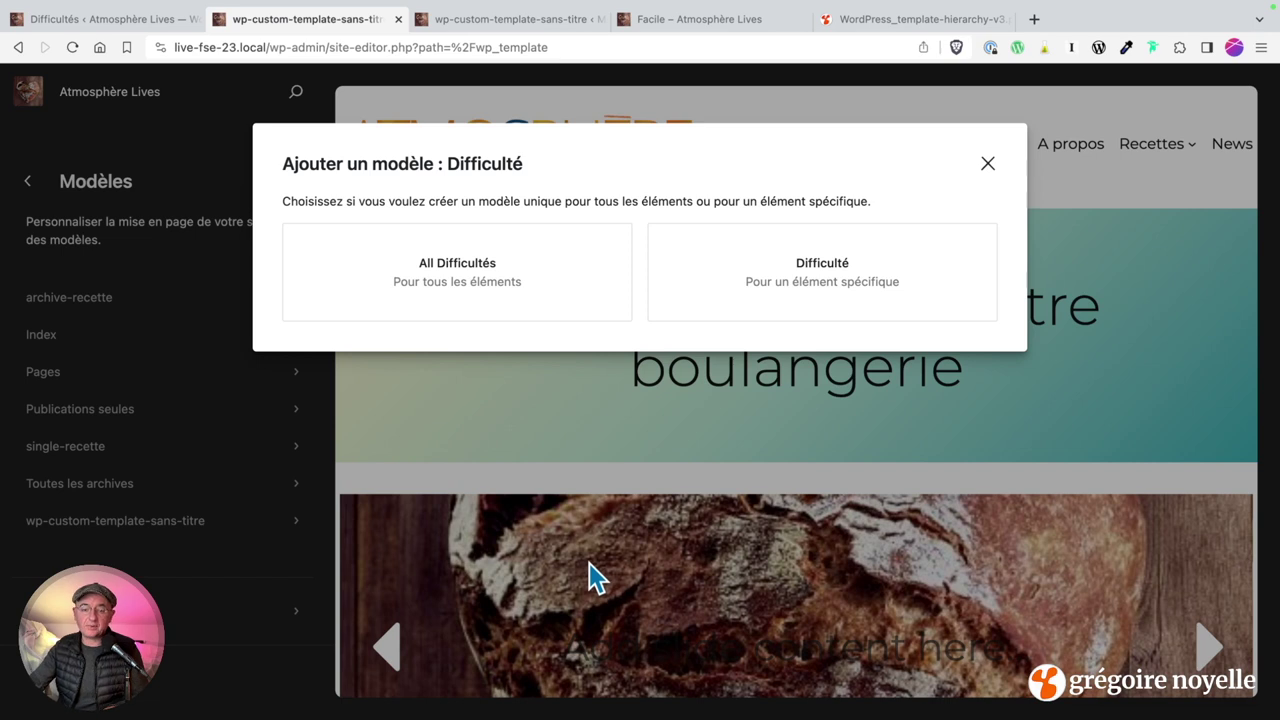
Step: Examine the taxonomy archive row in the WordPress template hierarchy PDF and return to the Difficulté template dialog
left_click(530, 22)
left_click(845, 22)
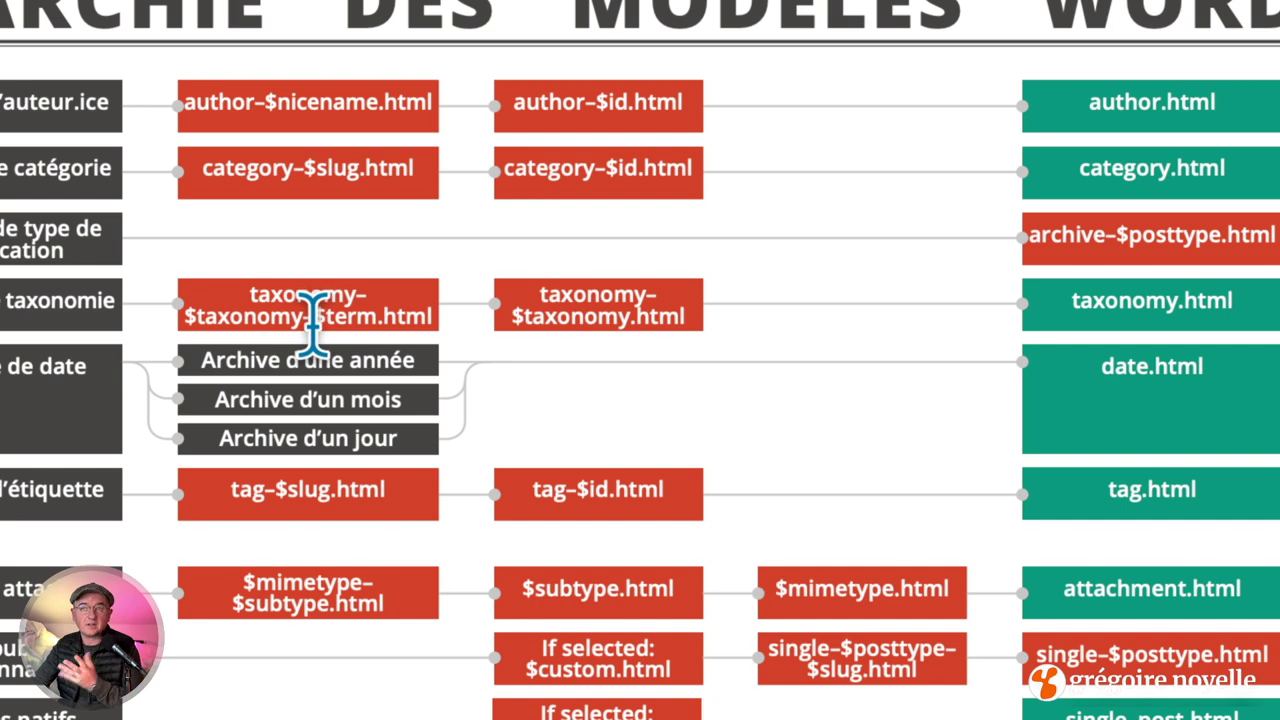
right_click(372, 340)
key("Escape")
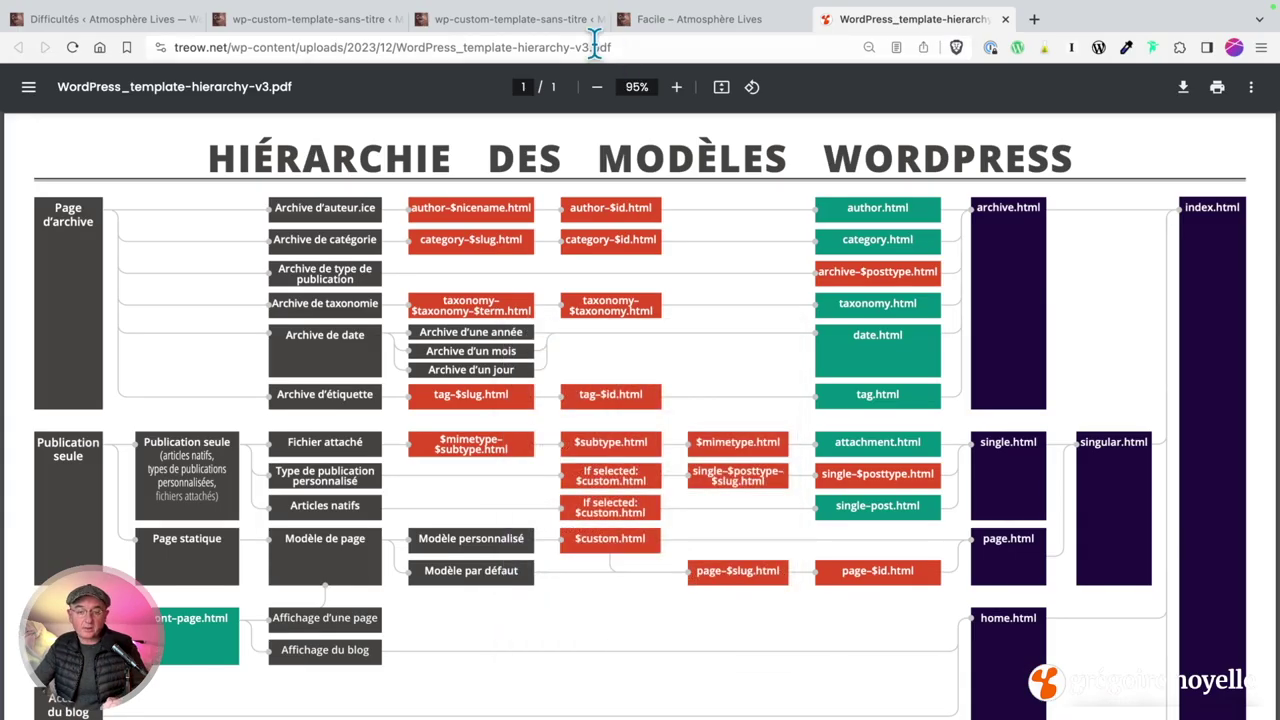
left_click(355, 30)
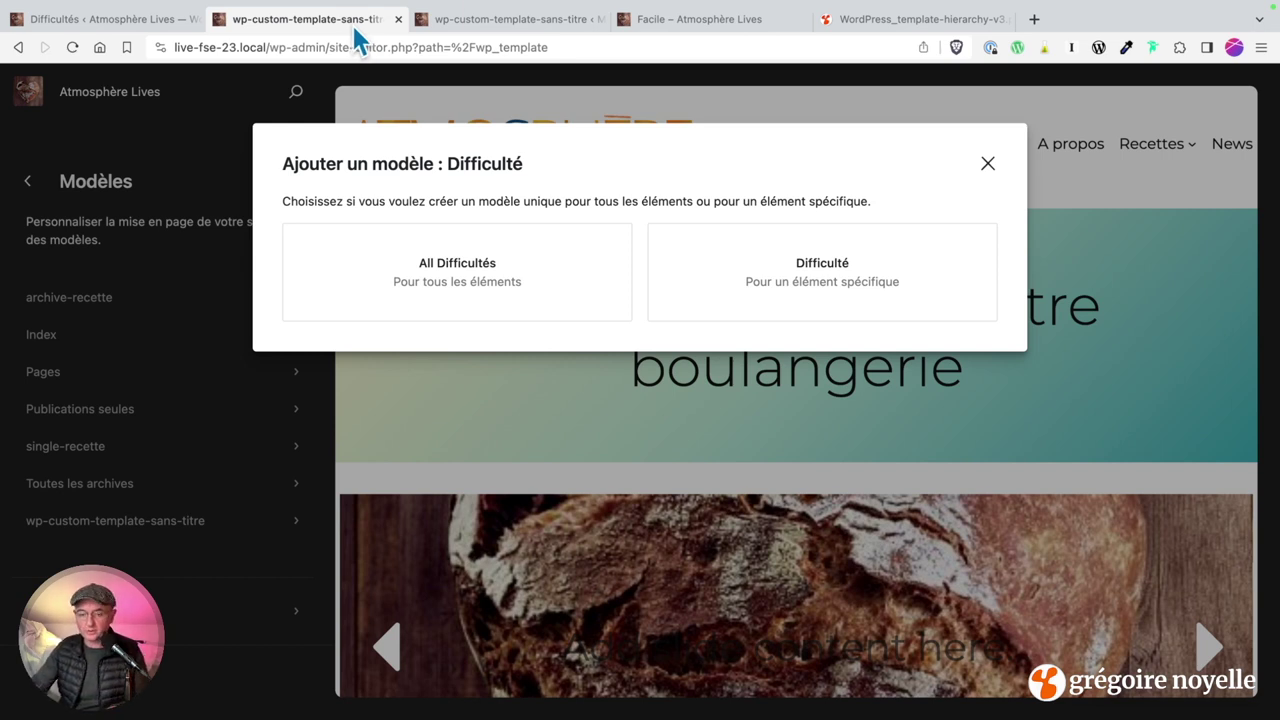
Step: Create the template for all Difficultés without a starter pattern and return to the list of templates
left_click(385, 300)
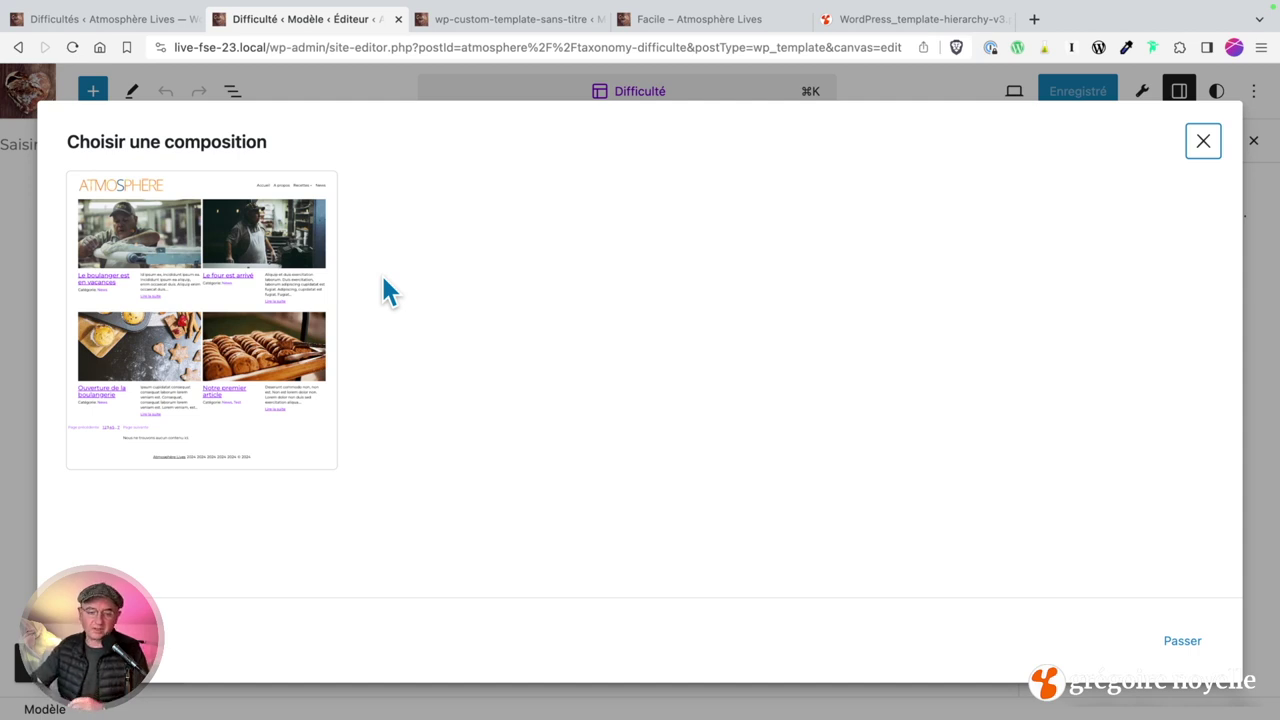
left_click(1190, 643)
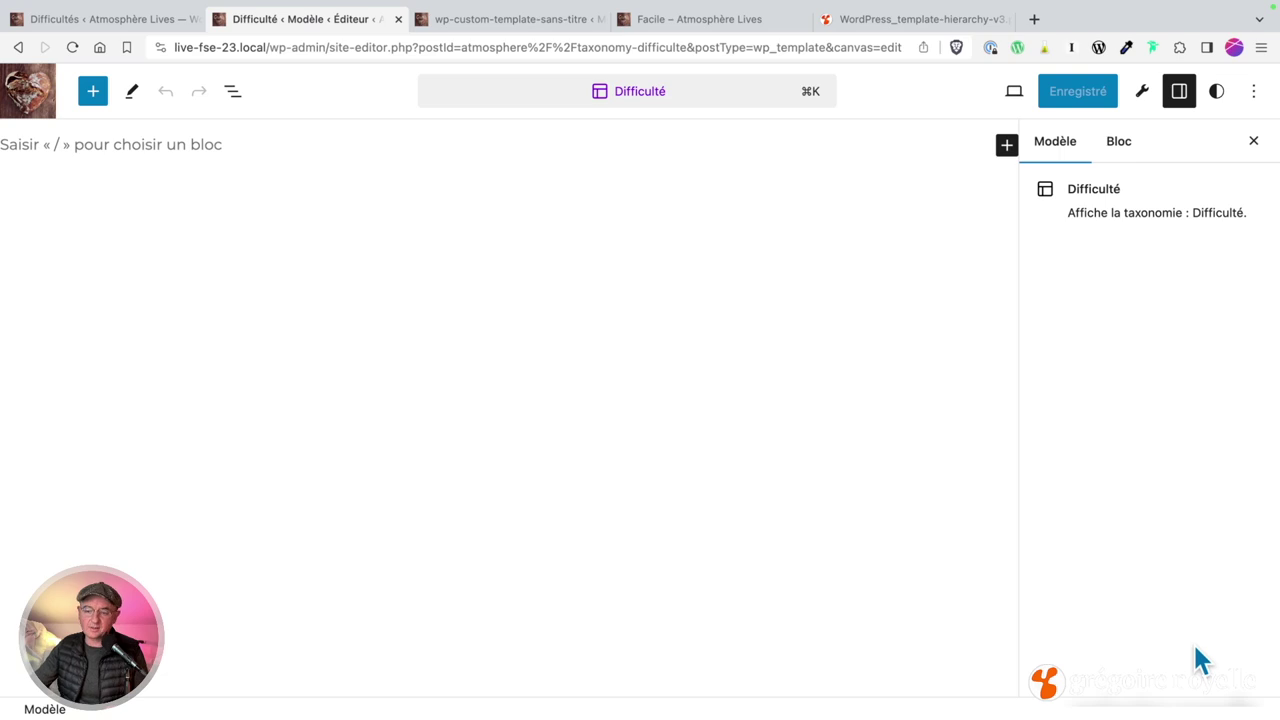
left_click(24, 108)
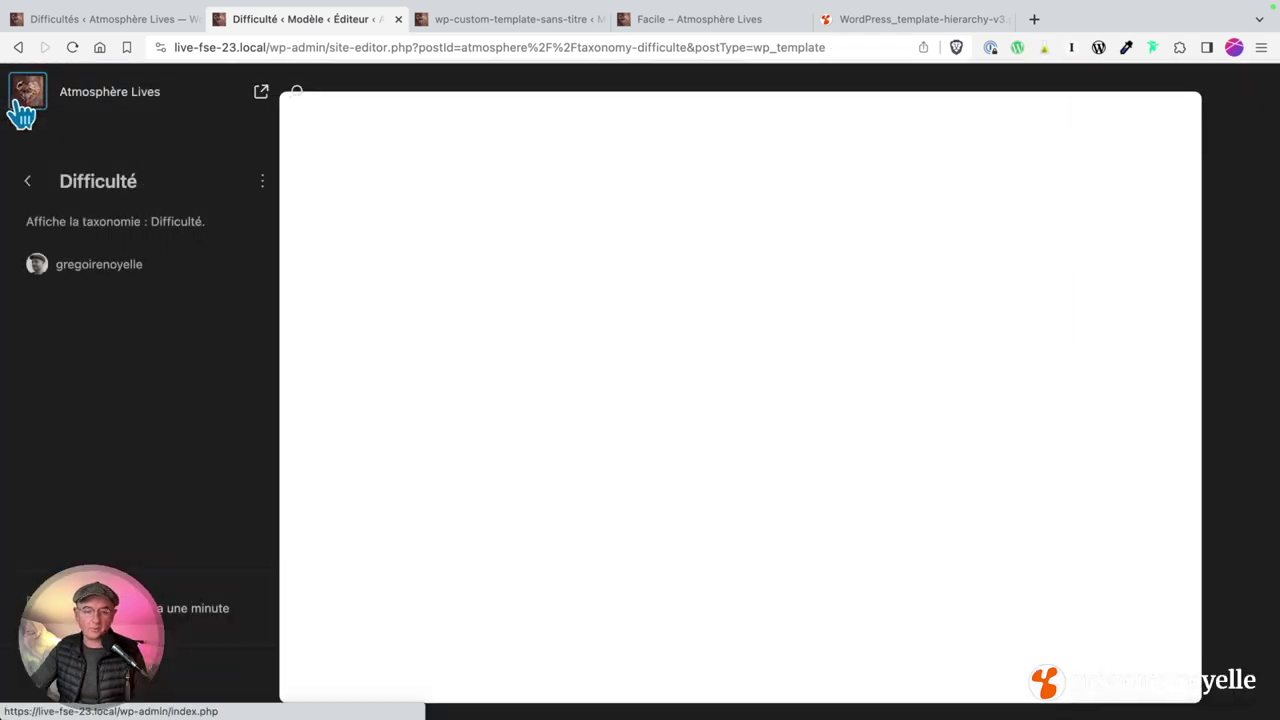
left_click(28, 192)
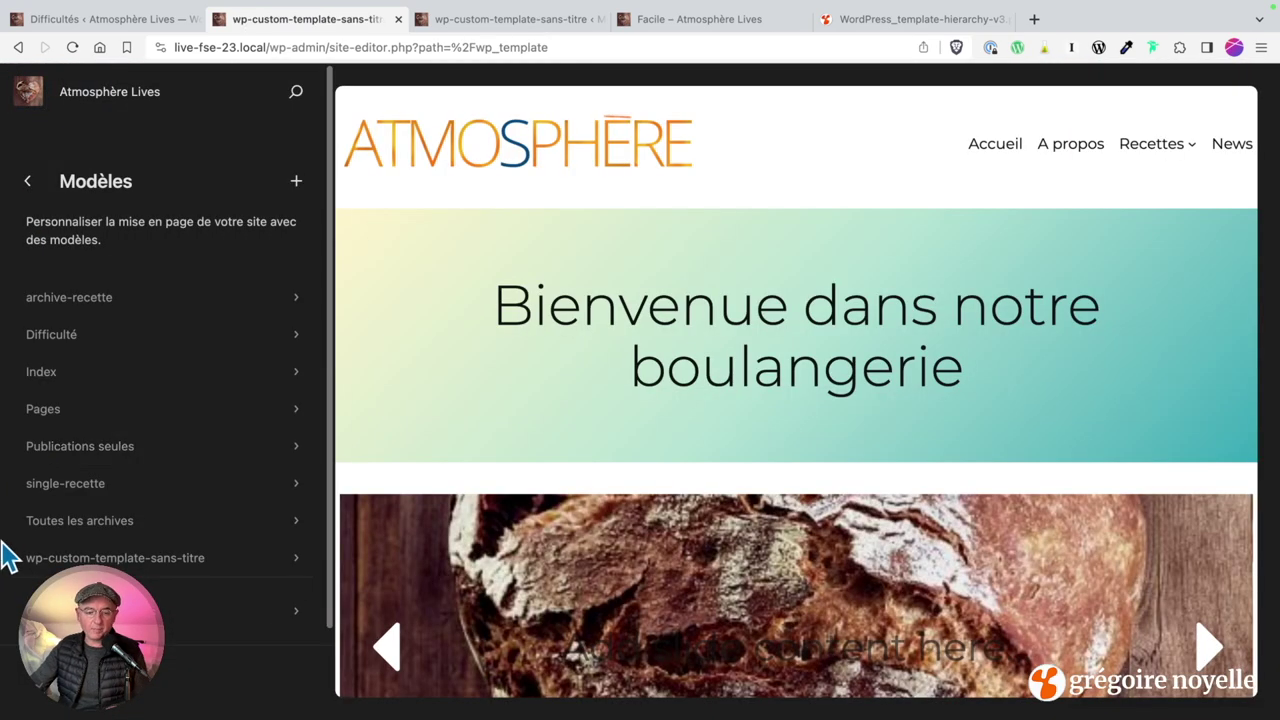
Step: Open the archive-recette template with its block list shown and select the Contenu Principal group
scroll(90, 485, "down", 1)
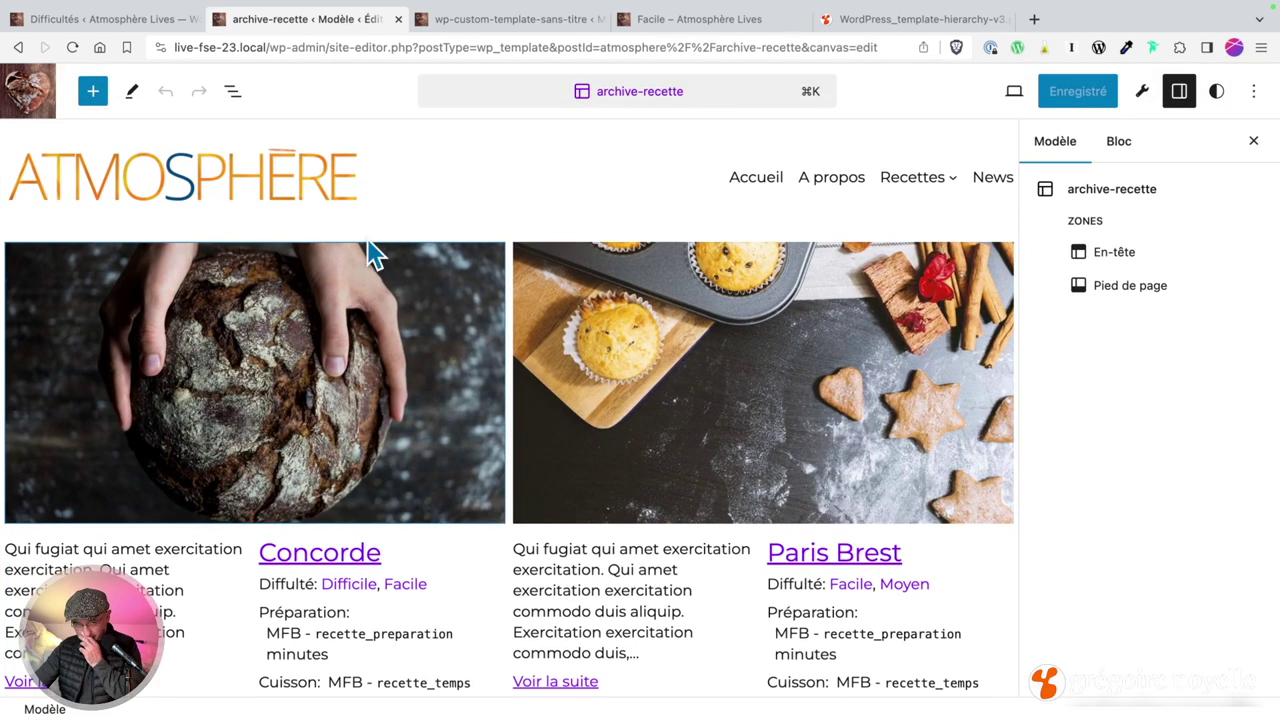
key("ctrl+alt+o")
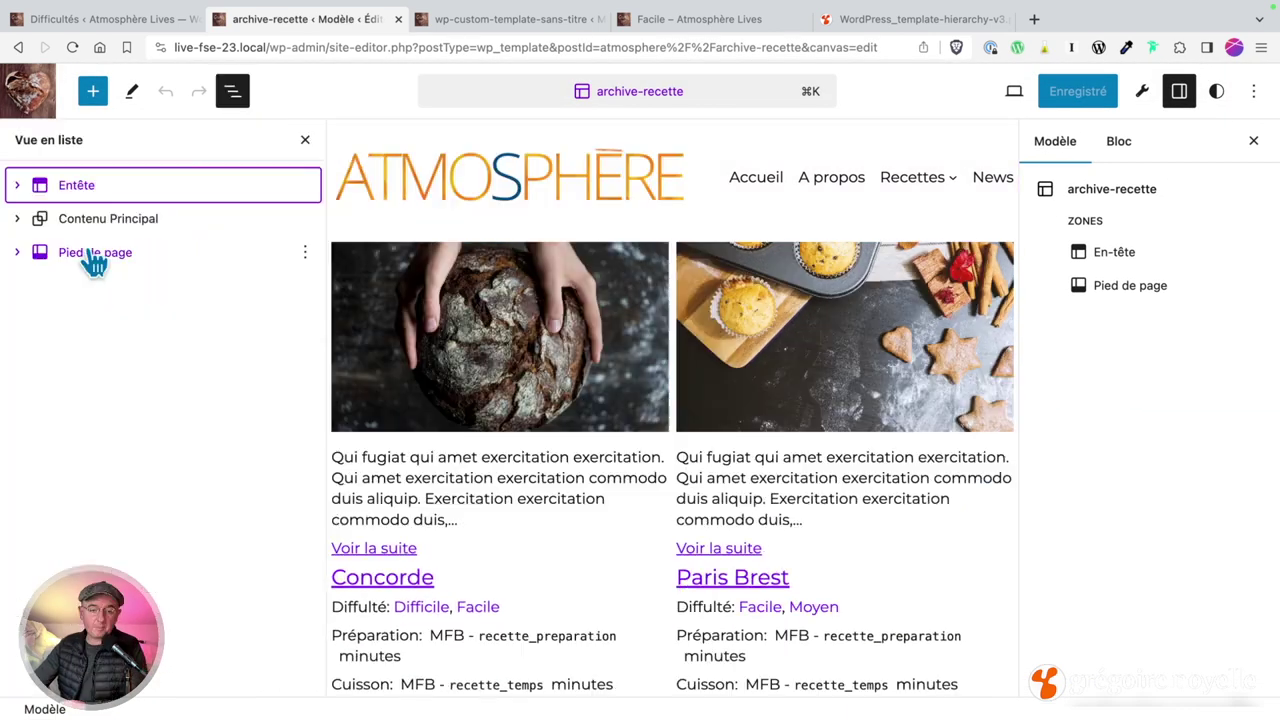
left_click(158, 226)
left_click(17, 218)
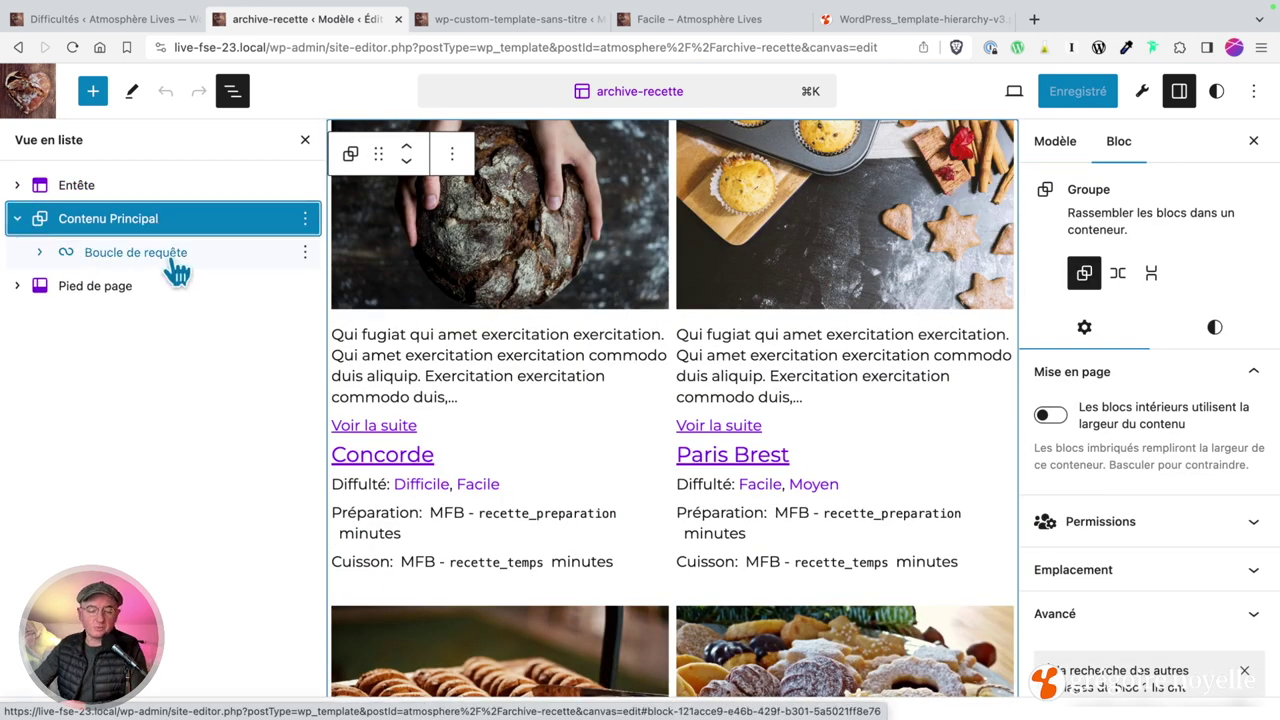
left_click(17, 218)
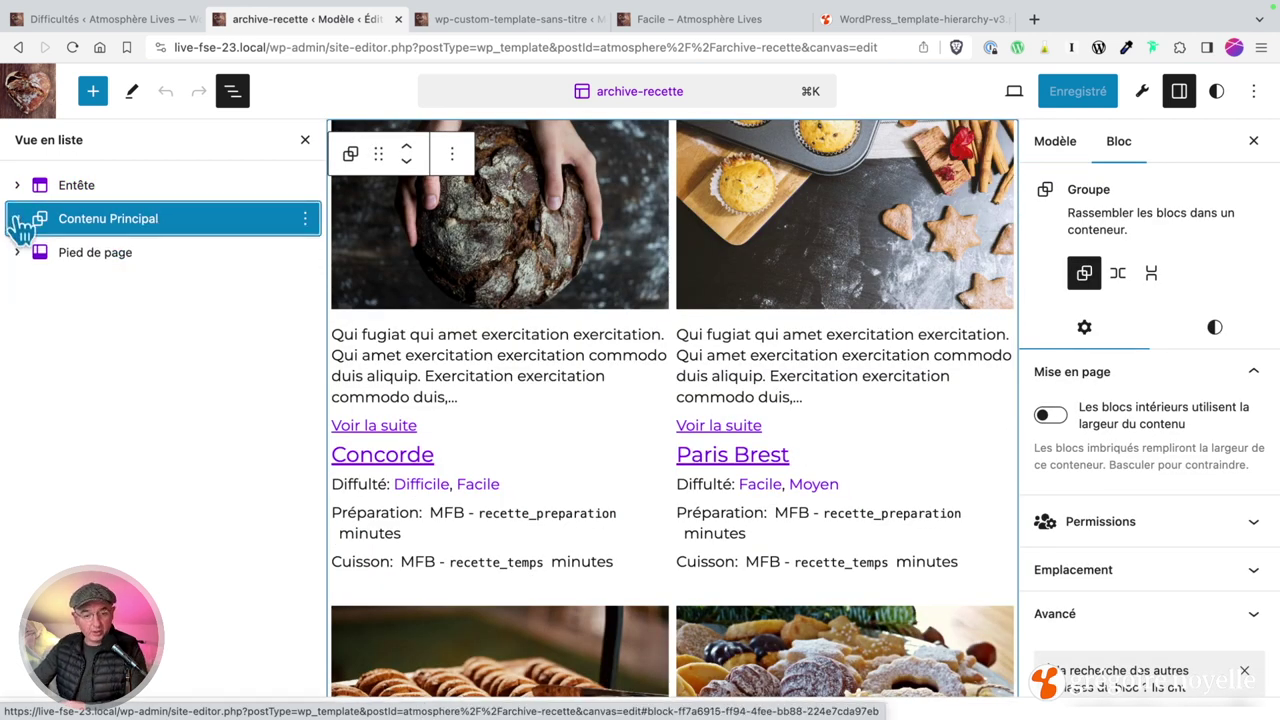
Step: Look over the Contenu Principal block options and the revision options of the global styles, ending on the block settings
left_click(305, 222)
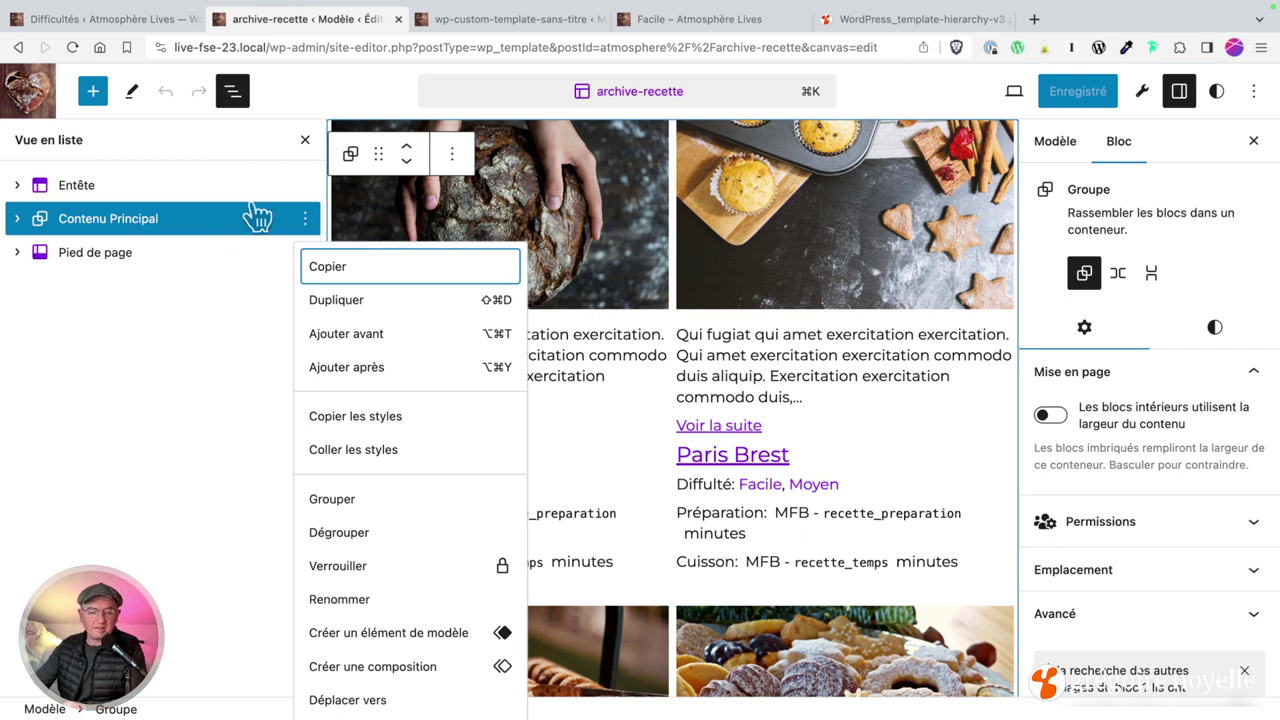
left_click(245, 435)
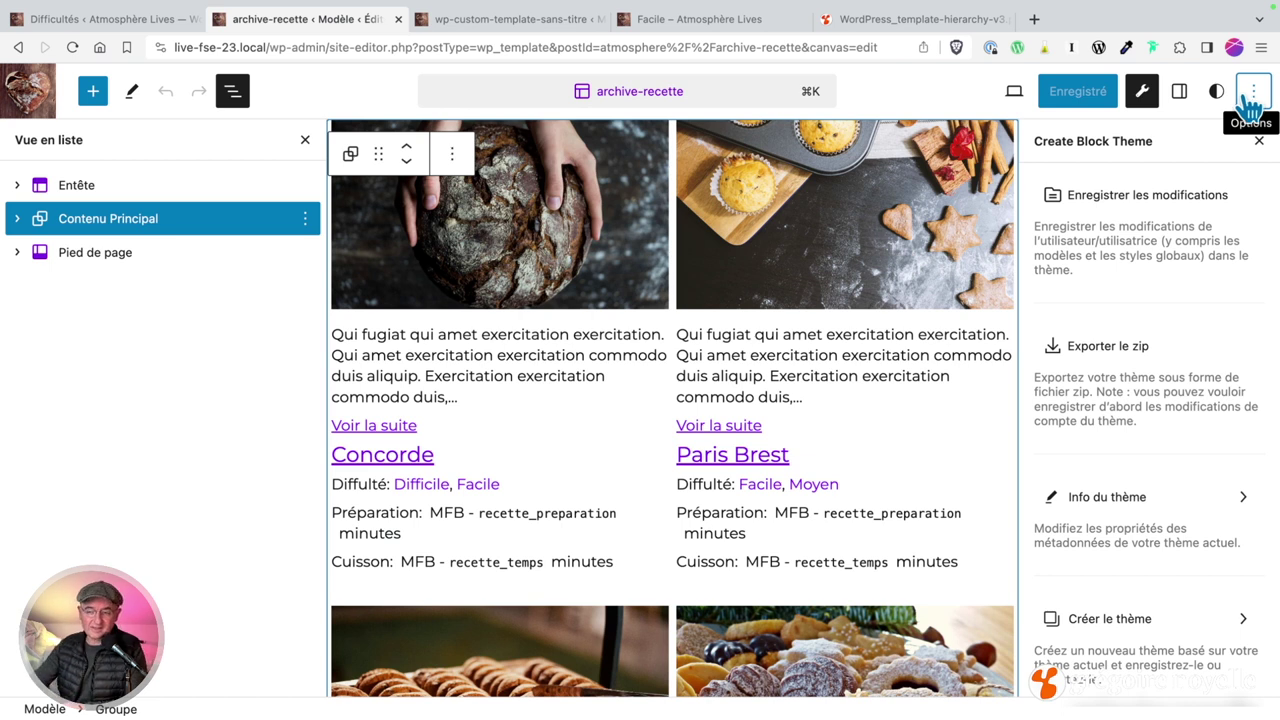
left_click(1215, 98)
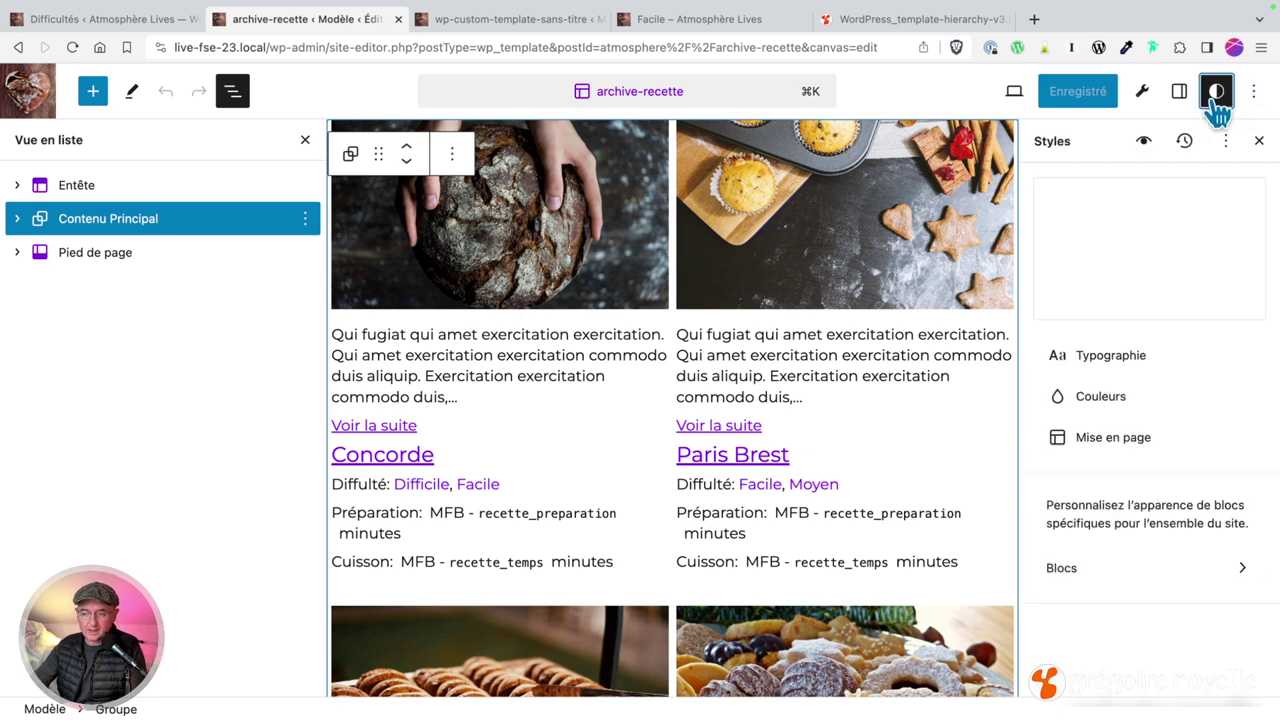
left_click(1188, 142)
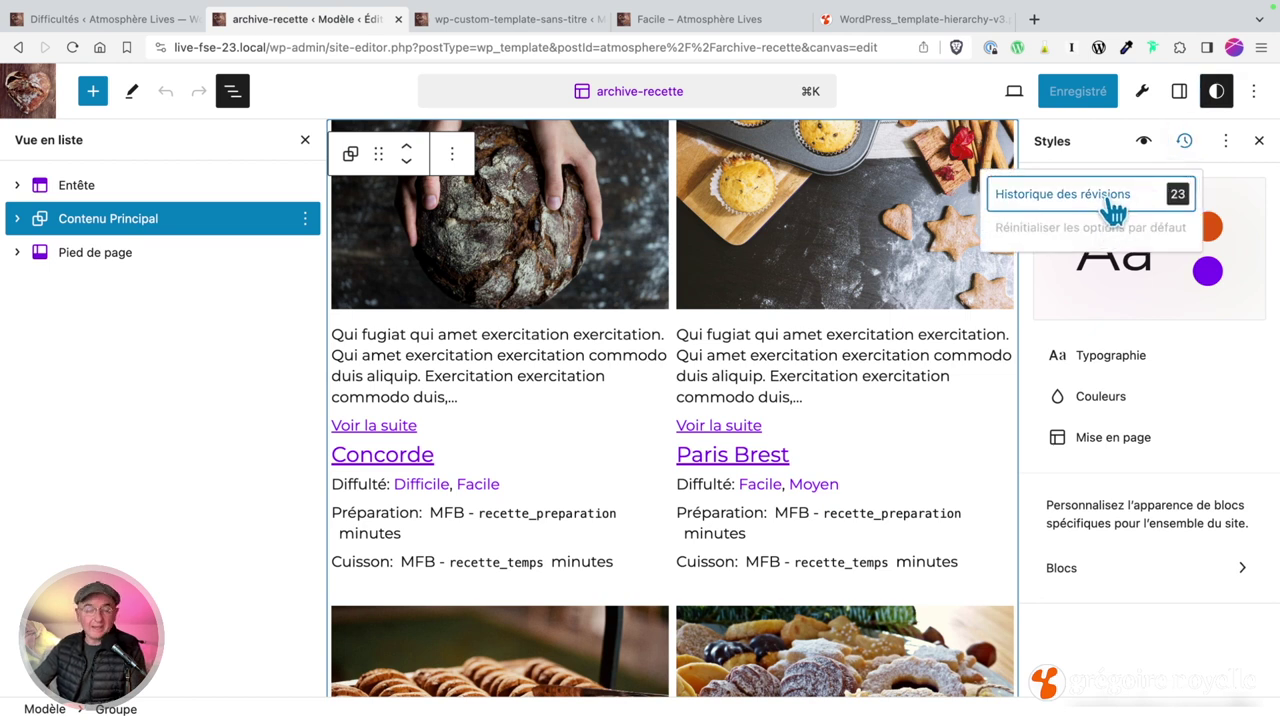
left_click(1180, 94)
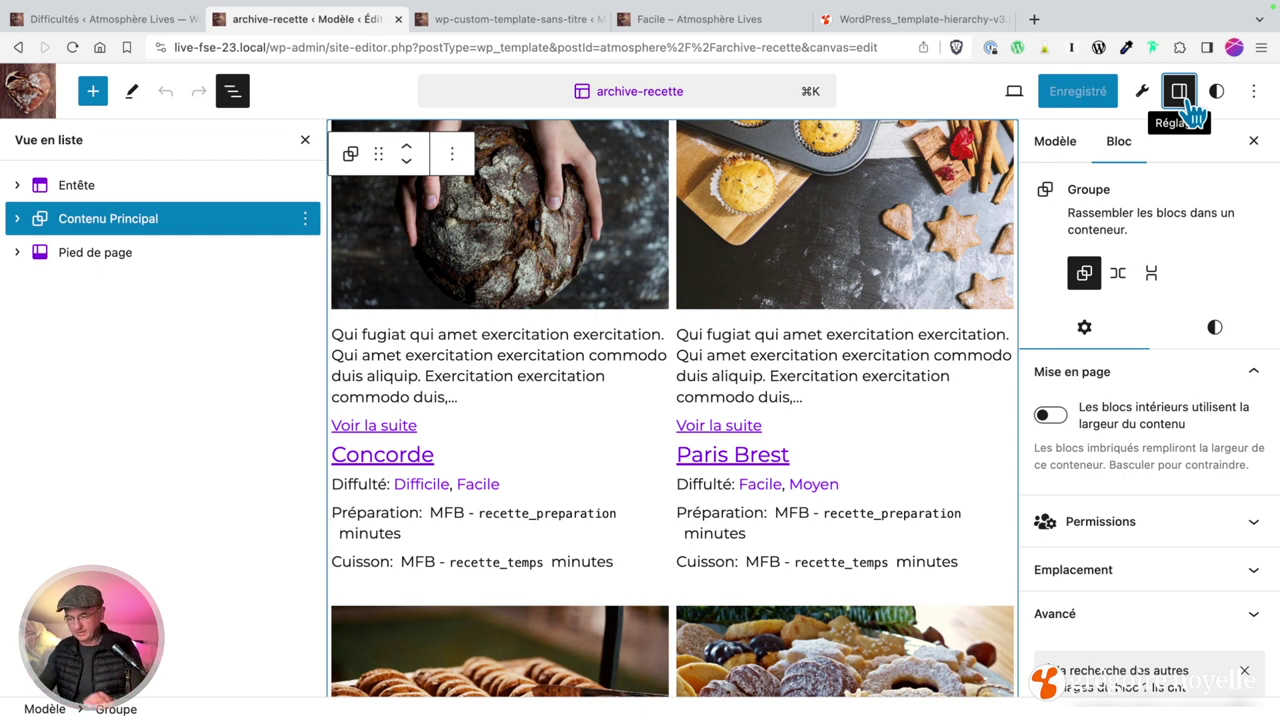
Step: Turn the Contenu Principal group into a Général template part named "Archives Recettes" and check its nested blocks
left_click(302, 222)
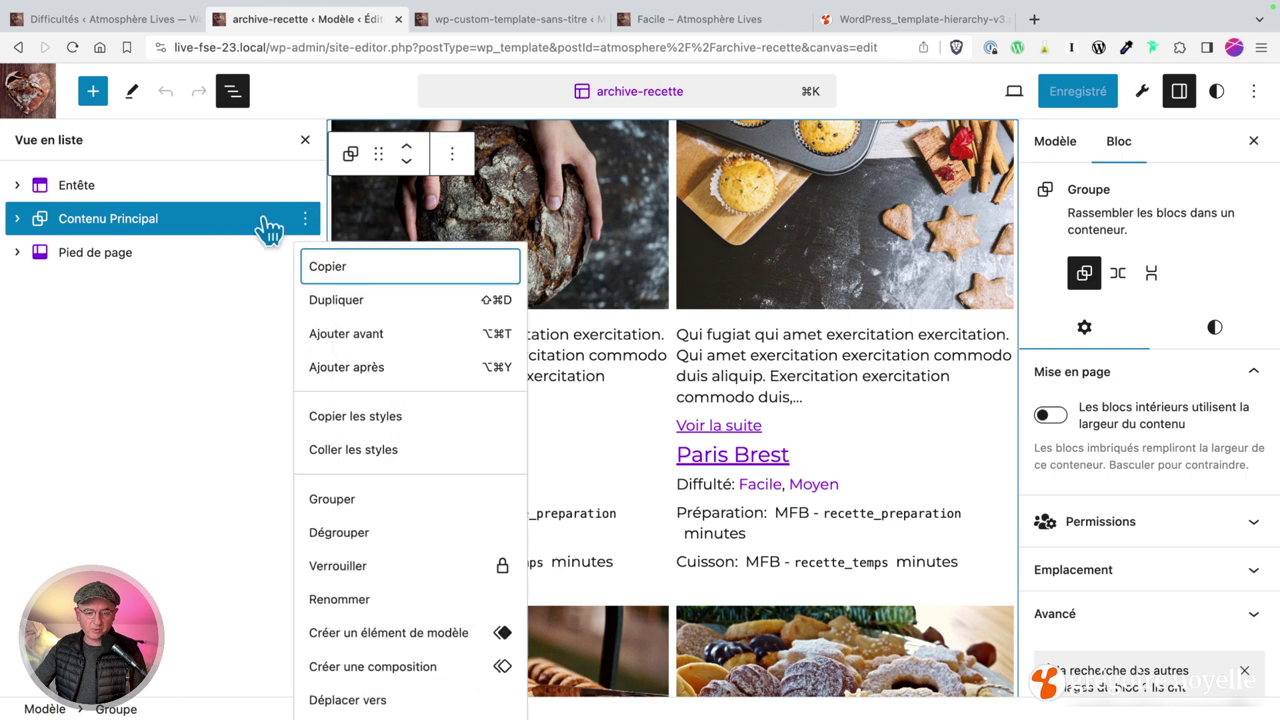
left_click(305, 222)
left_click(306, 222)
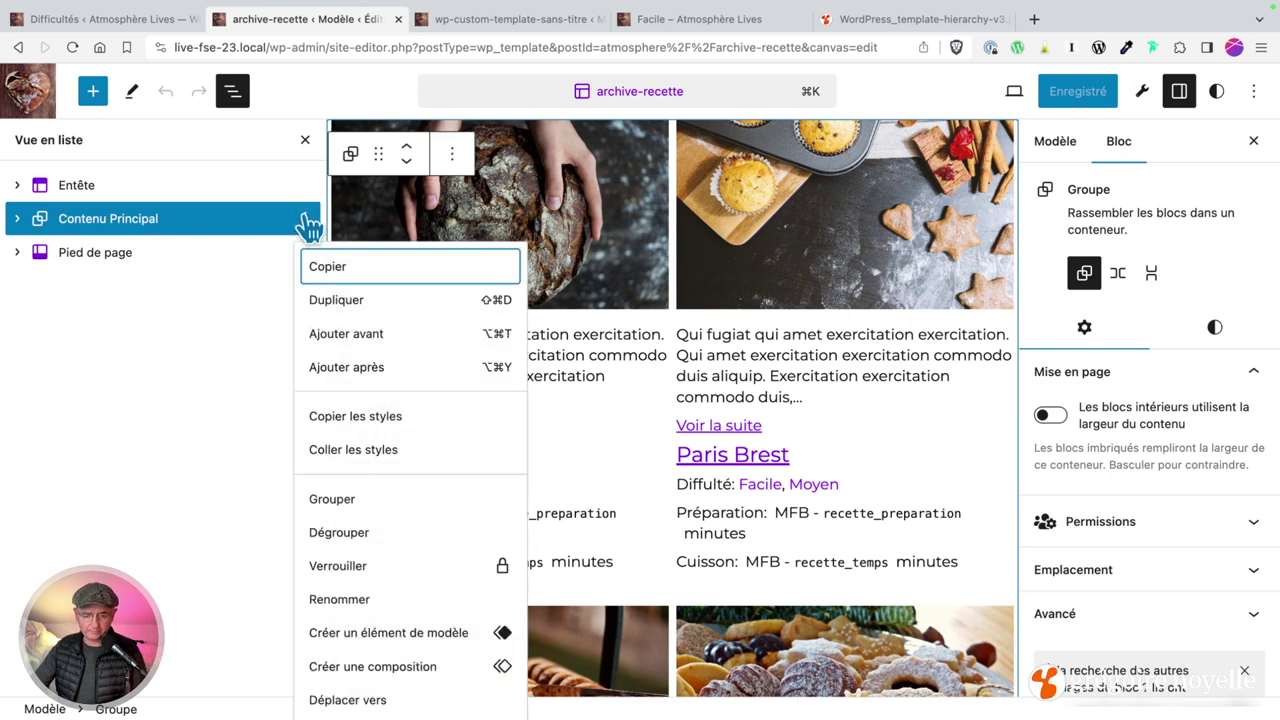
left_click(424, 640)
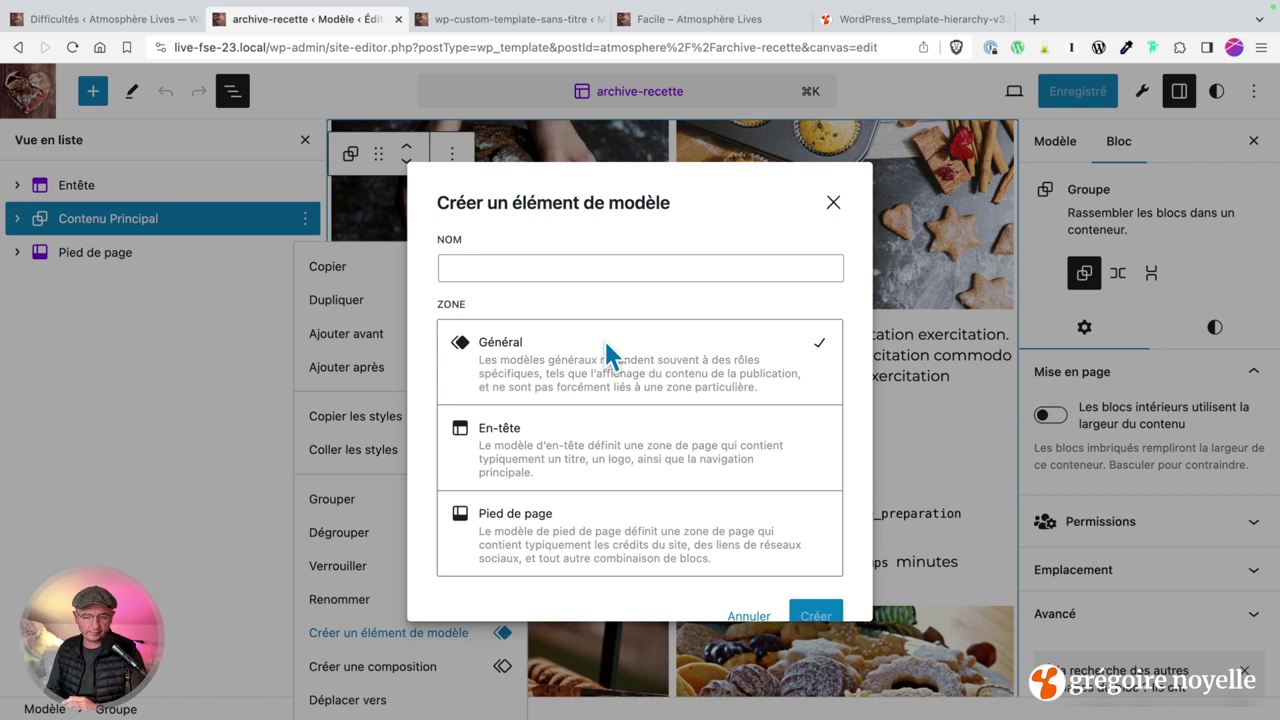
left_click(518, 272)
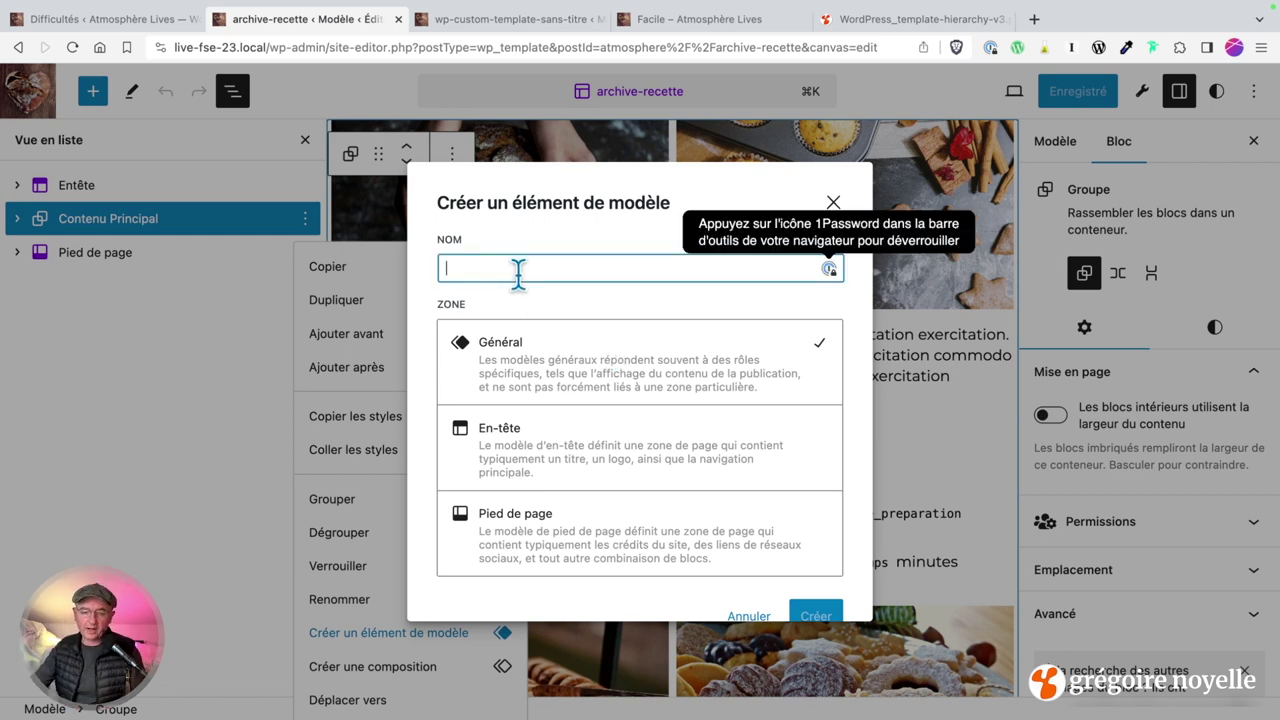
type("Con")
key("BackSpace")
key("BackSpace")
key("BackSpace")
type("Archives Recettes")
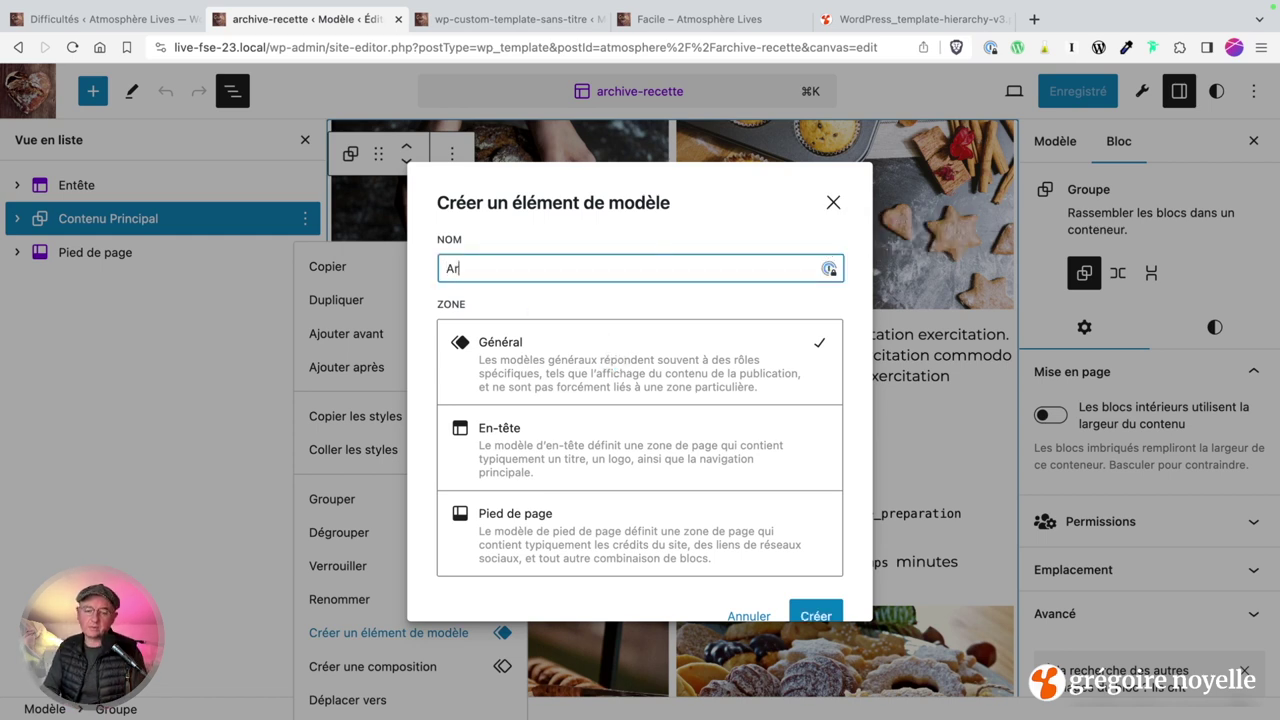
left_click(815, 615)
left_click(18, 220)
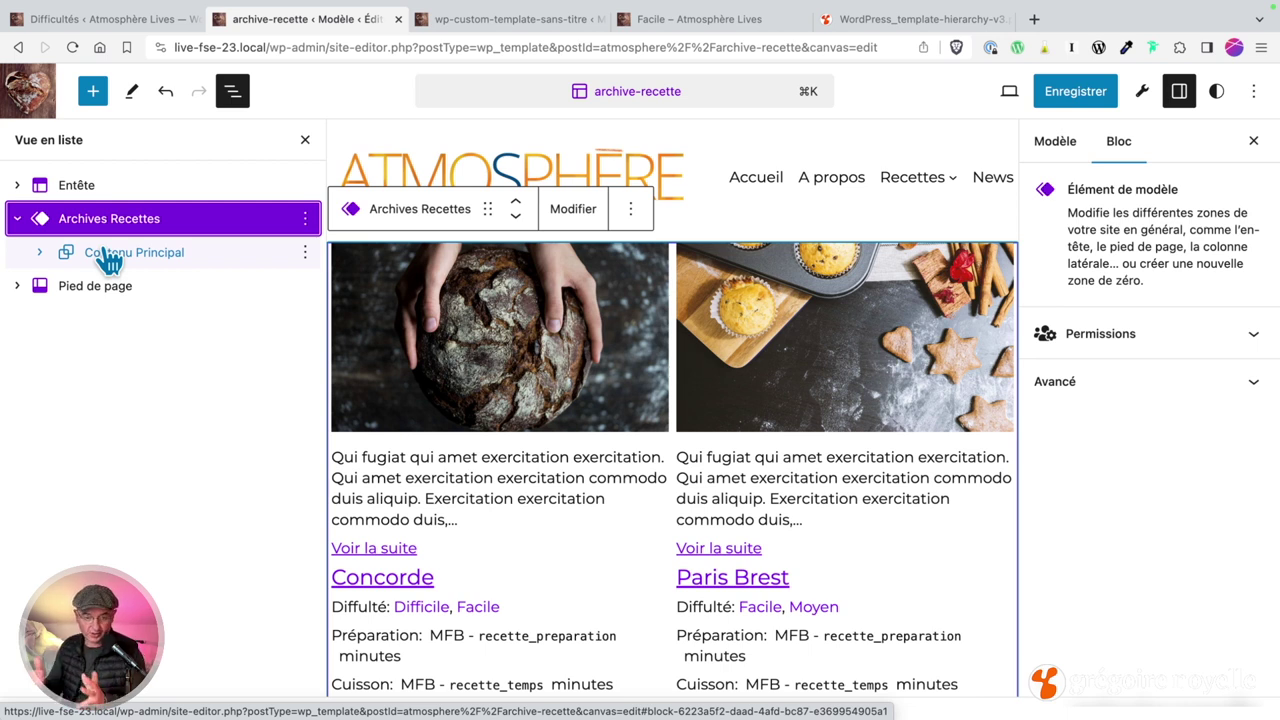
left_click(18, 218)
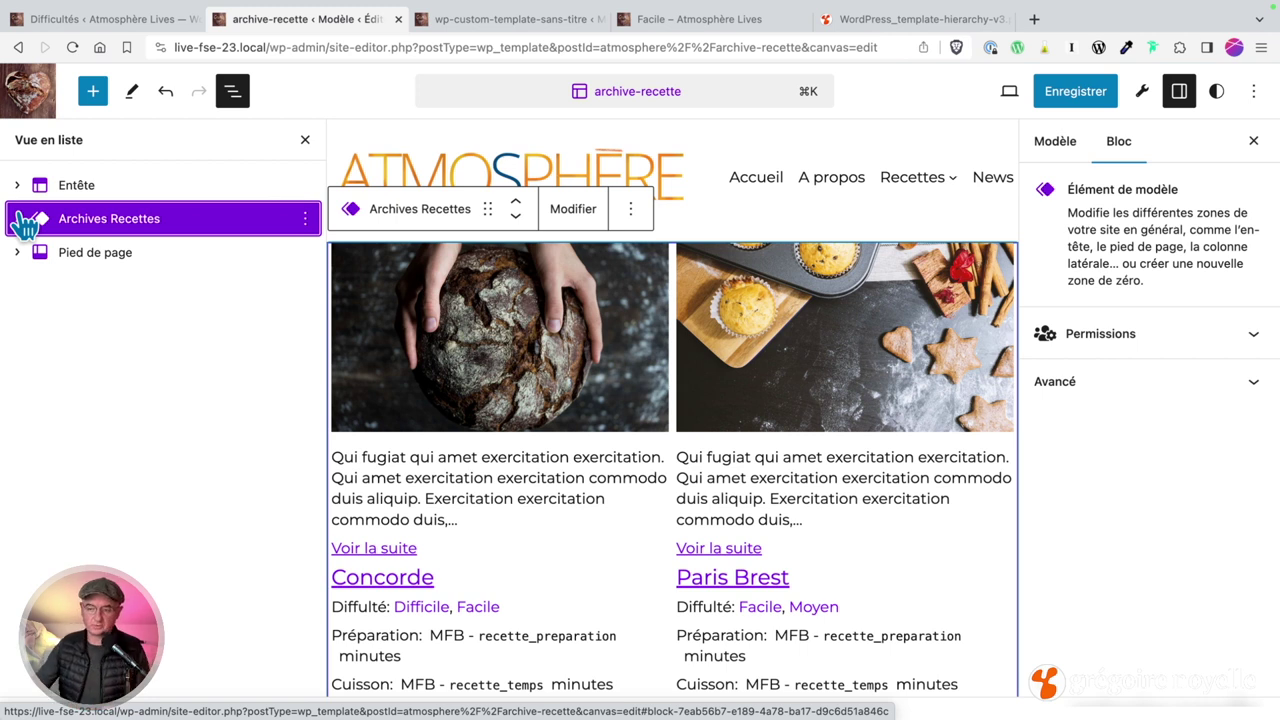
Step: Save the archive-recette template and show the Général template parts in the site's Compositions
left_click(1086, 102)
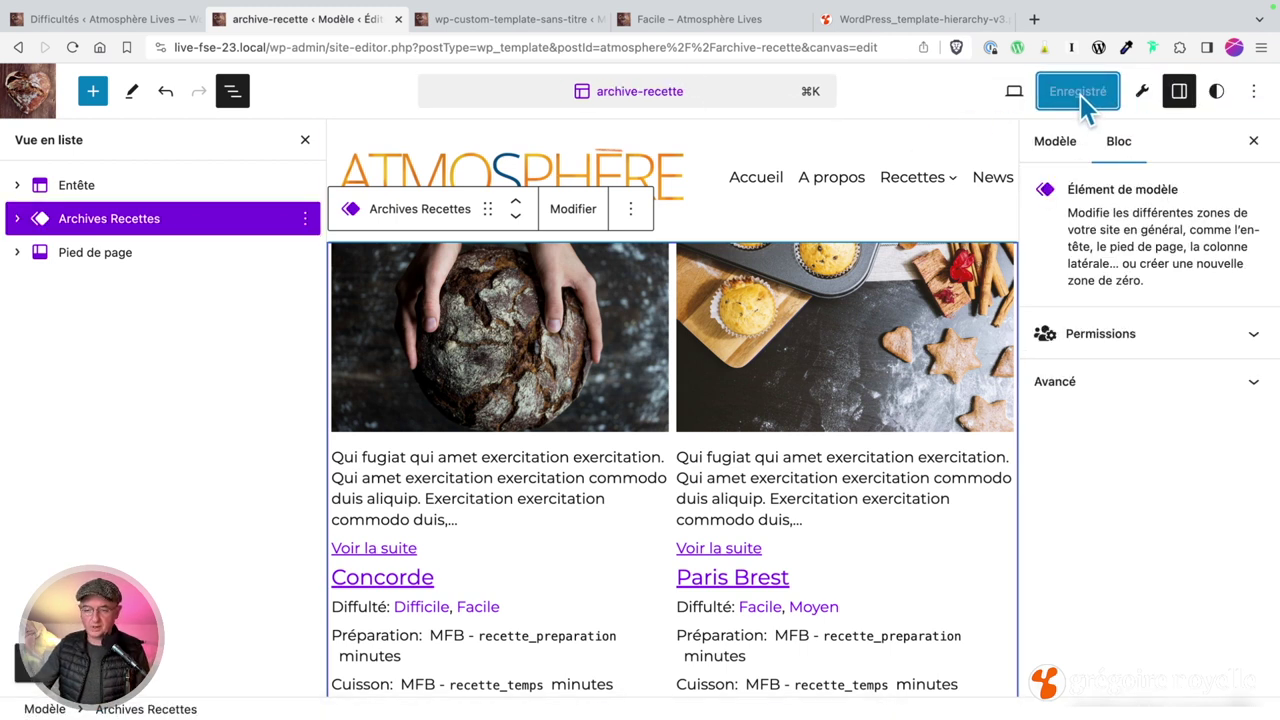
left_click(92, 24)
mouse_move(57, 434)
left_click(211, 467)
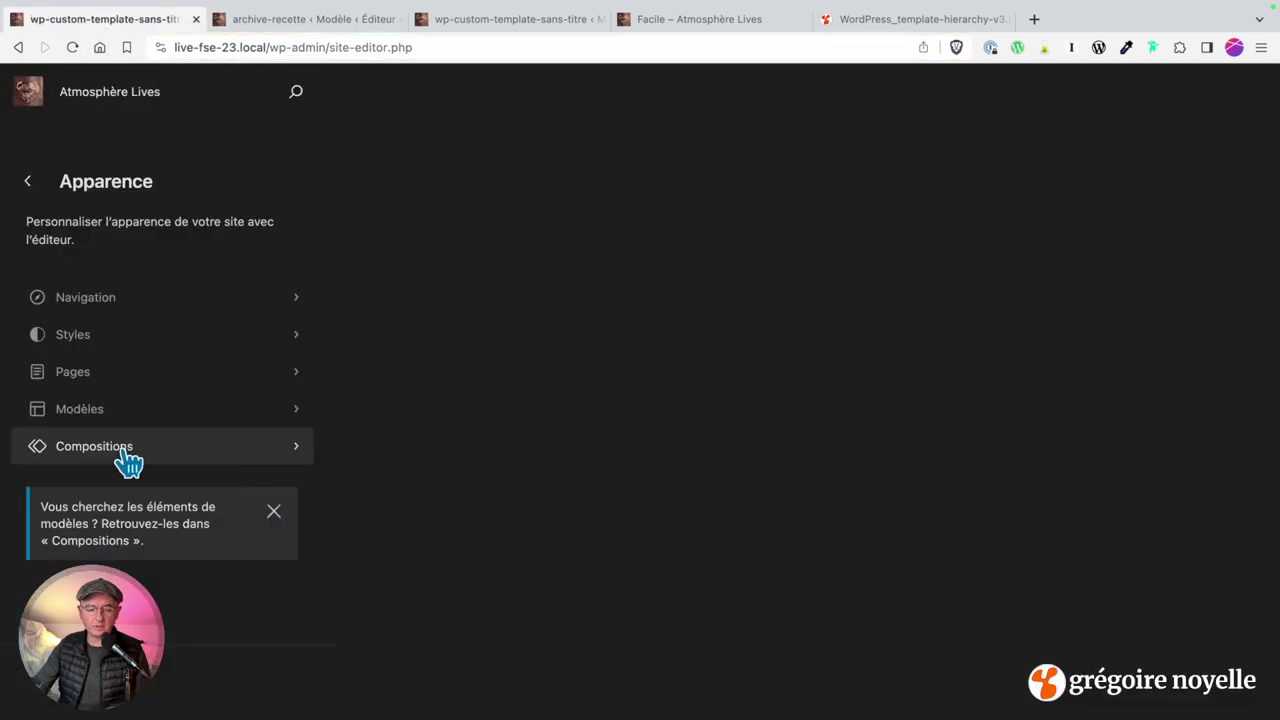
left_click(124, 448)
left_click(84, 509)
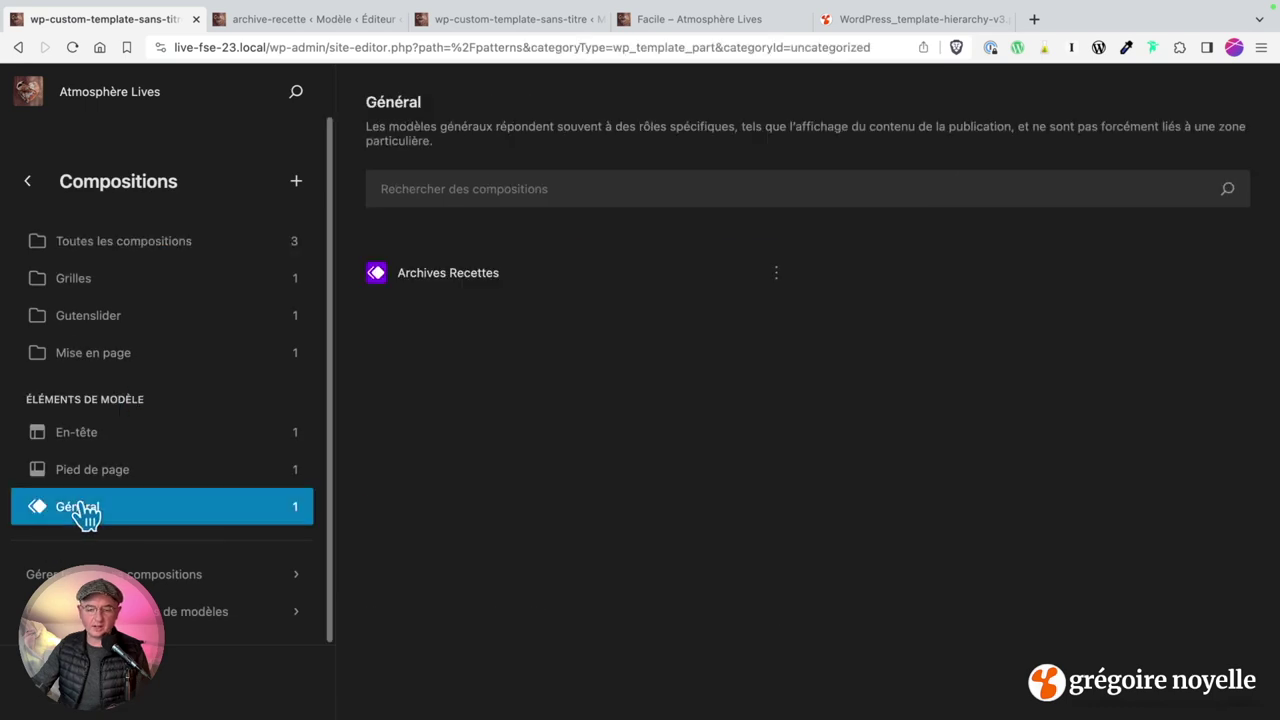
Step: Copy all the blocks of the archive-recette template and return to the list of templates
left_click(262, 20)
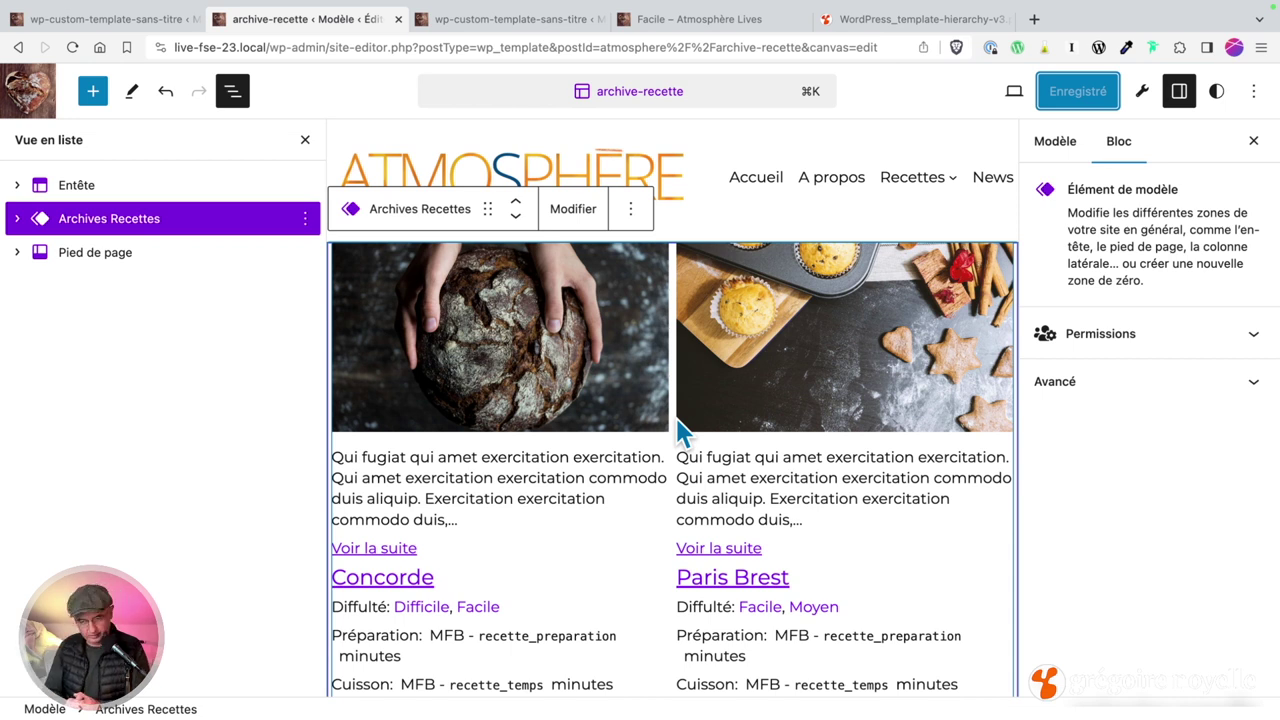
left_click(1253, 91)
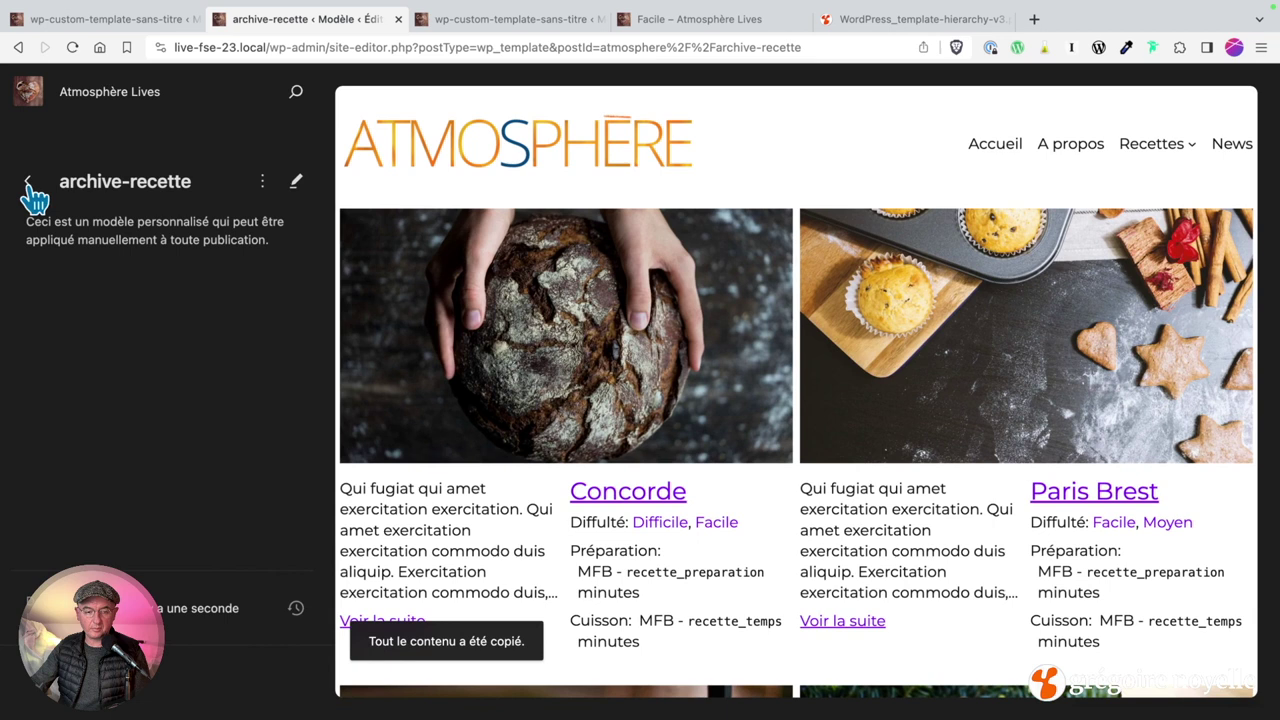
left_click(30, 186)
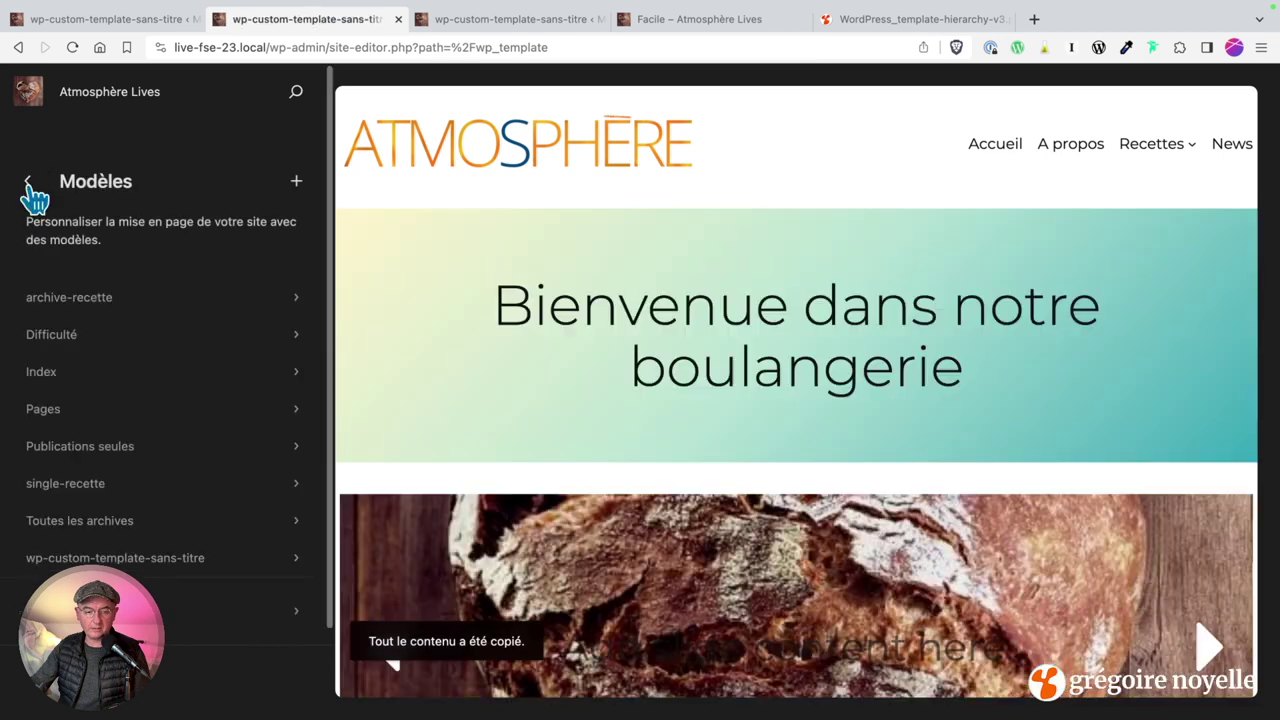
scroll(115, 560, "down", 1)
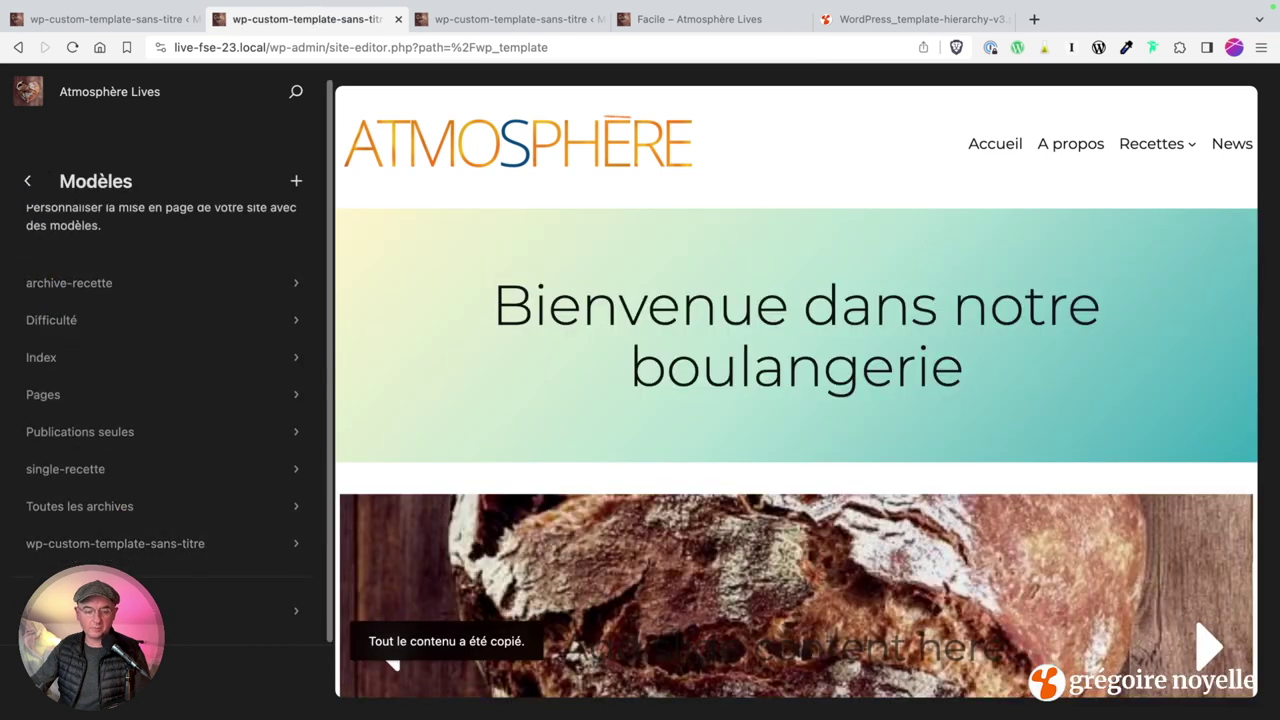
scroll(115, 560, "up", 1)
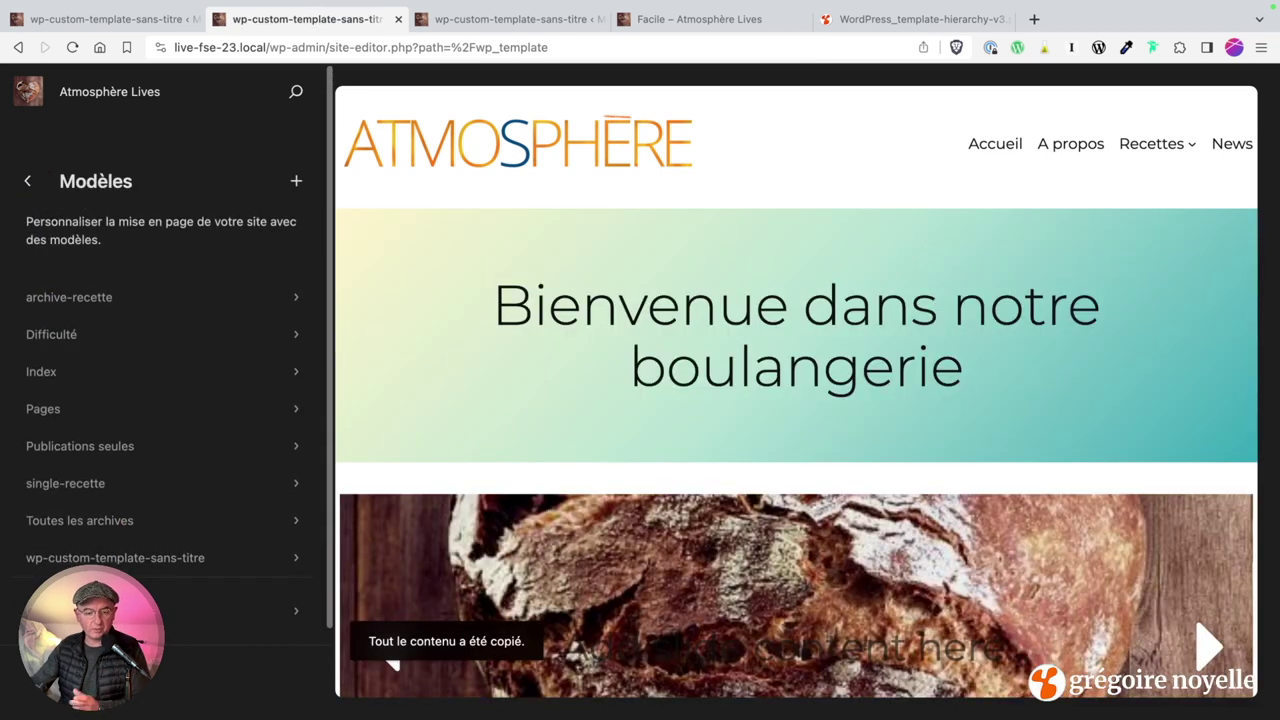
scroll(115, 560, "down", 1)
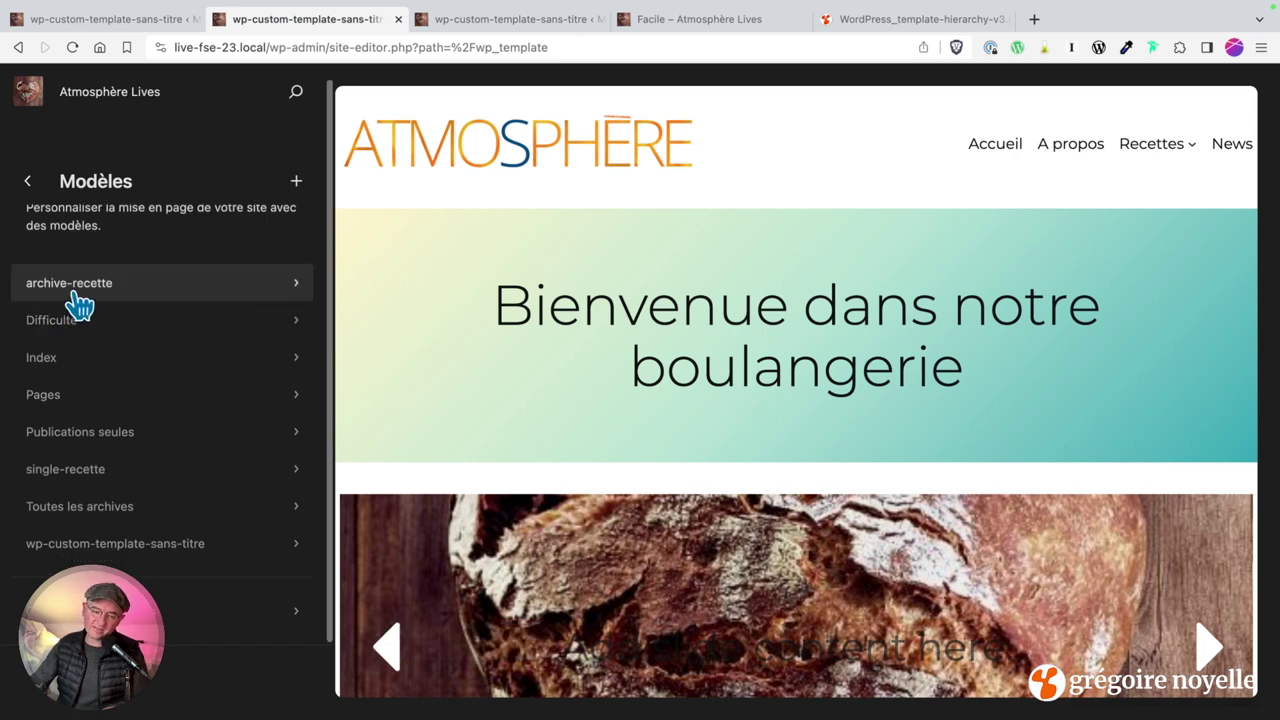
Step: Open the Difficulté template for editing without a starter pattern and paste the copied archive-recette blocks into it
left_click(78, 328)
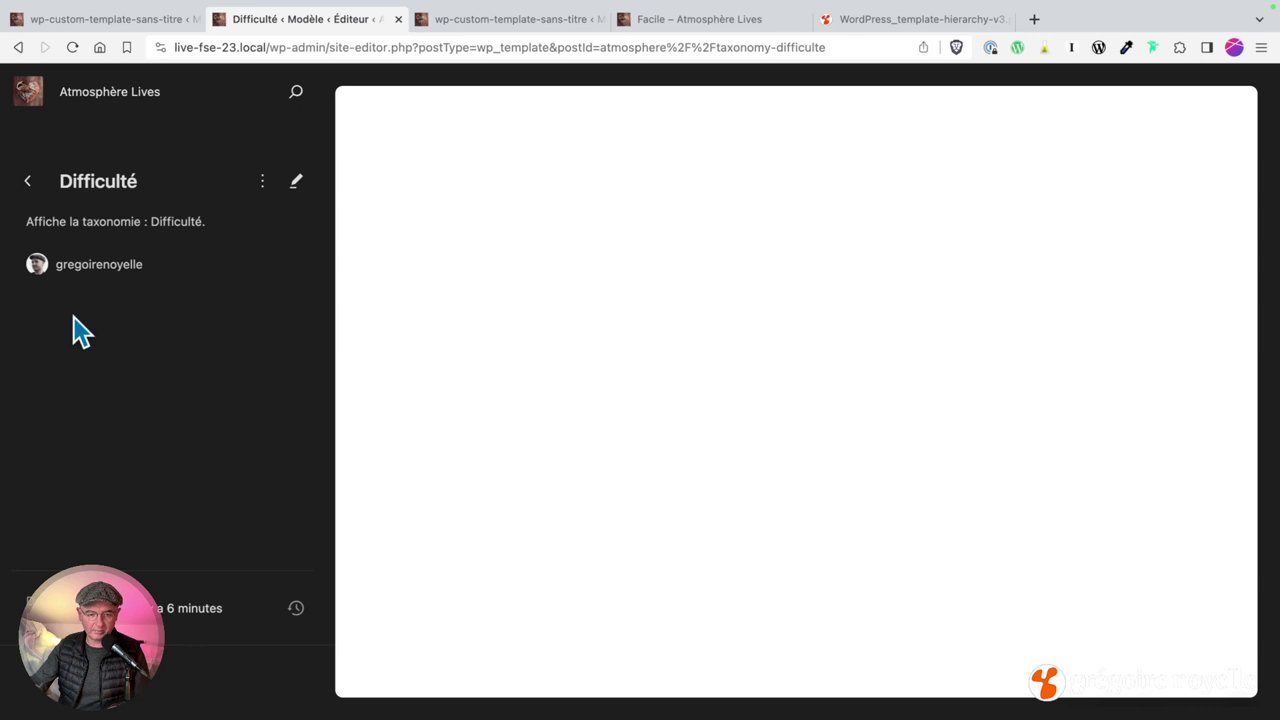
left_click(403, 269)
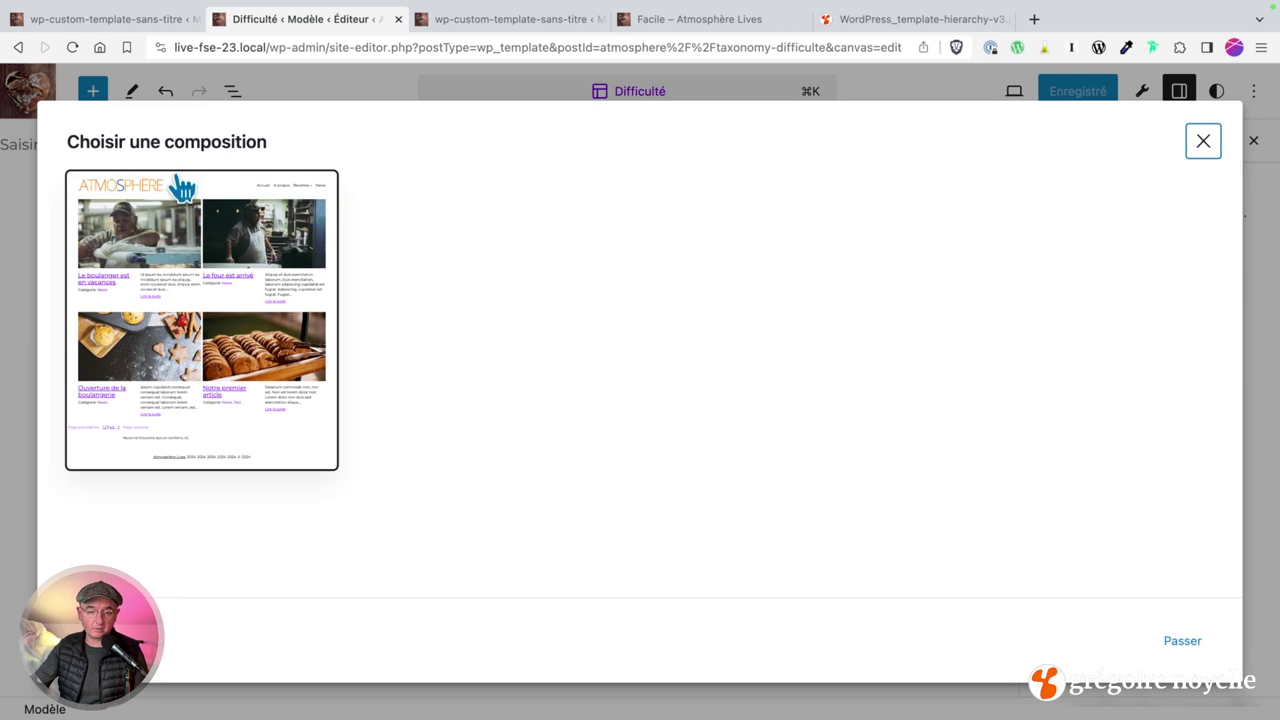
left_click(1183, 642)
left_click(100, 147)
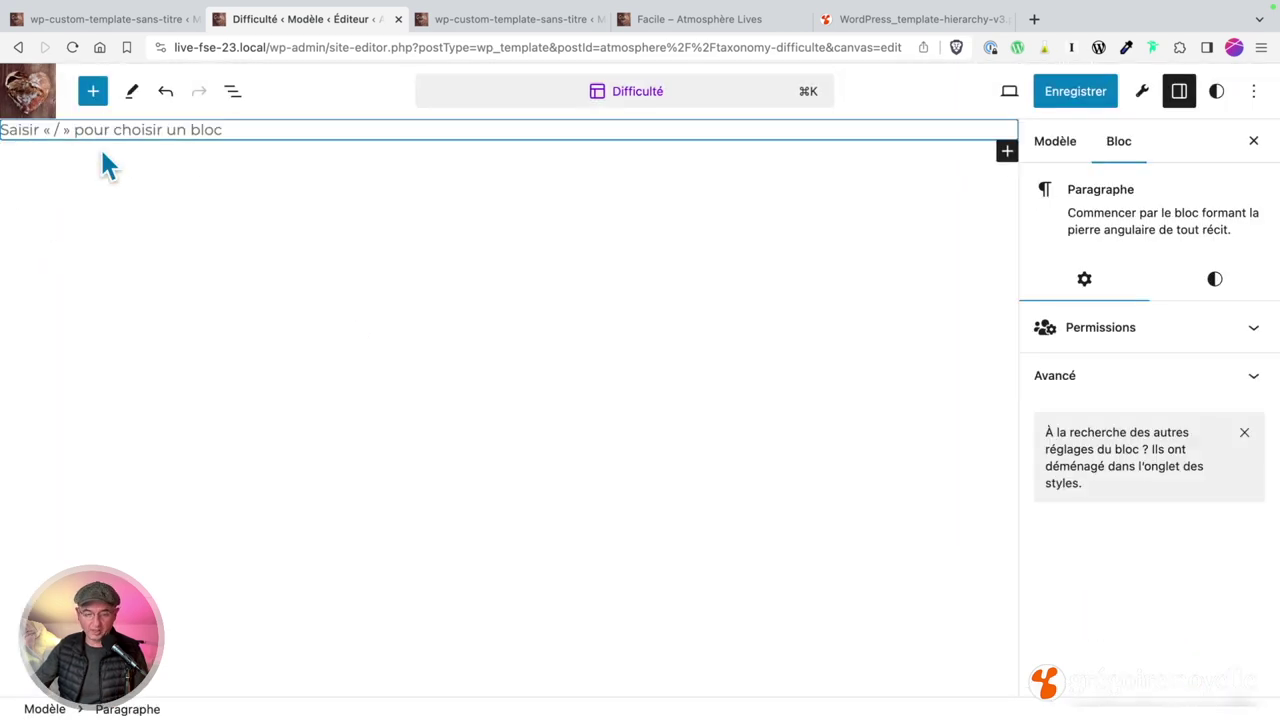
key("super+v")
Step: Check the block structure of the Archives Recettes part in the Difficulté template and save the template
left_click(232, 91)
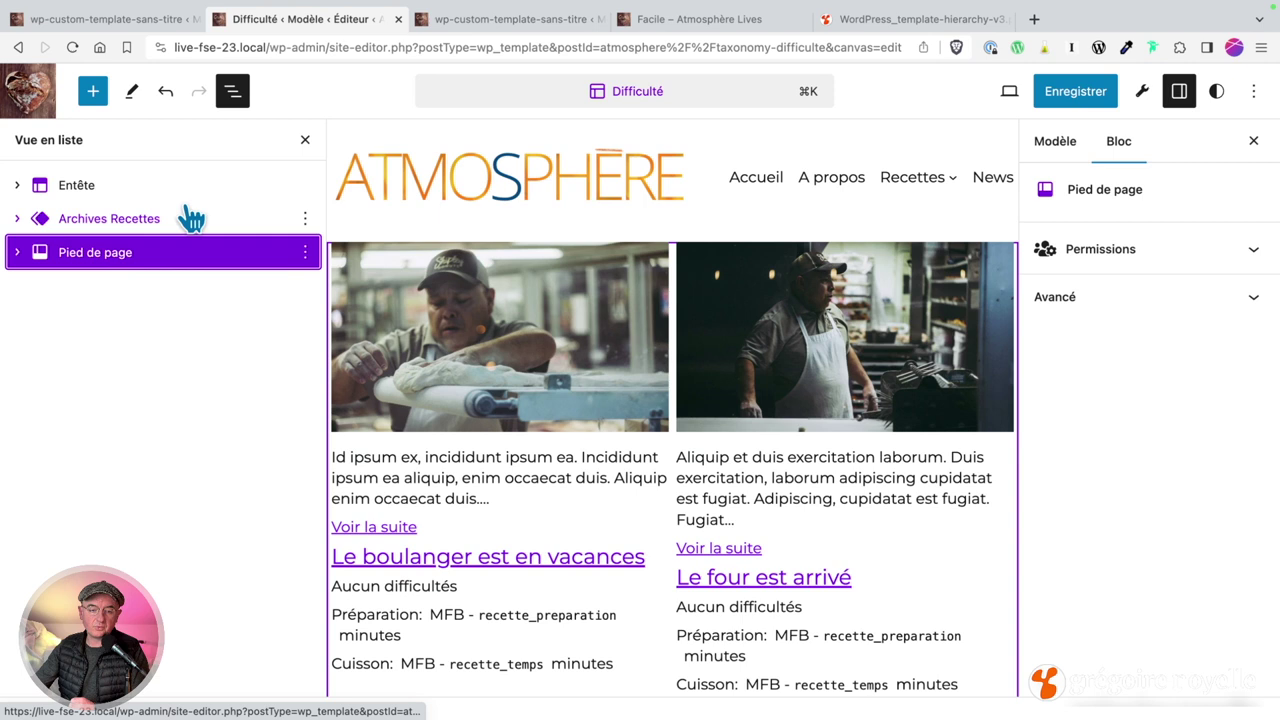
left_click(552, 514)
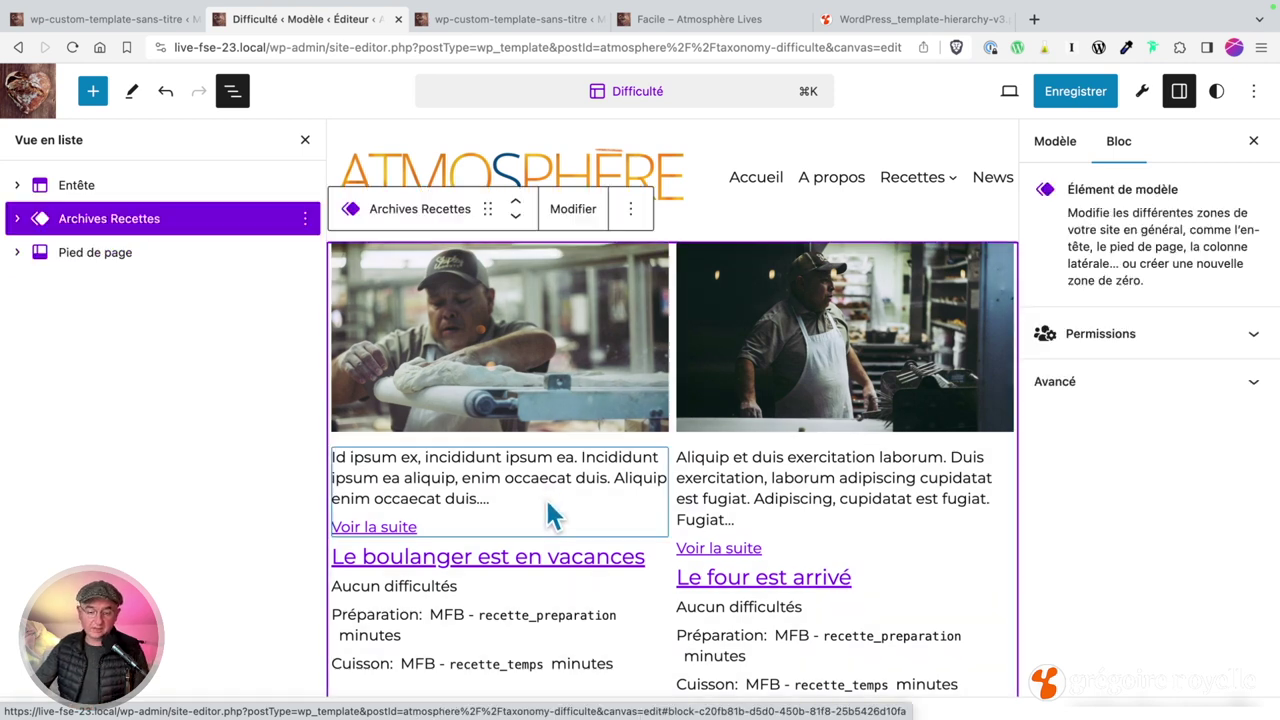
left_click(740, 566)
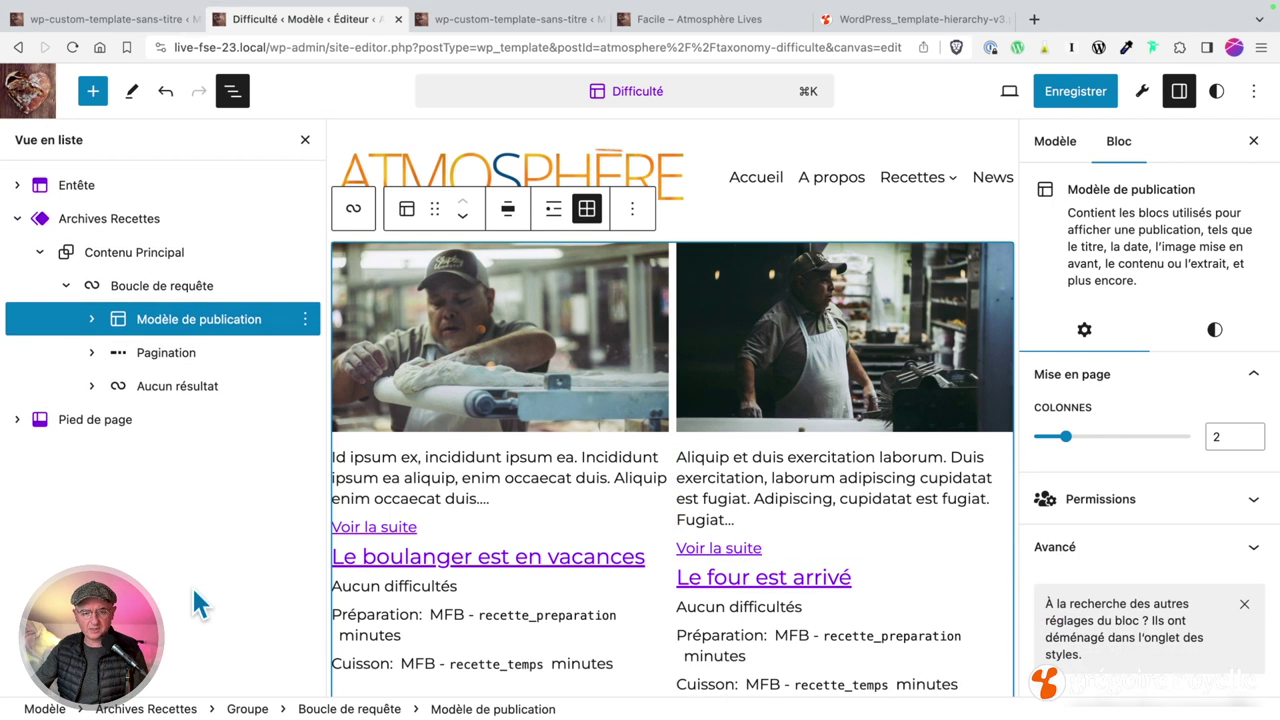
left_click(1088, 96)
left_click(1090, 96)
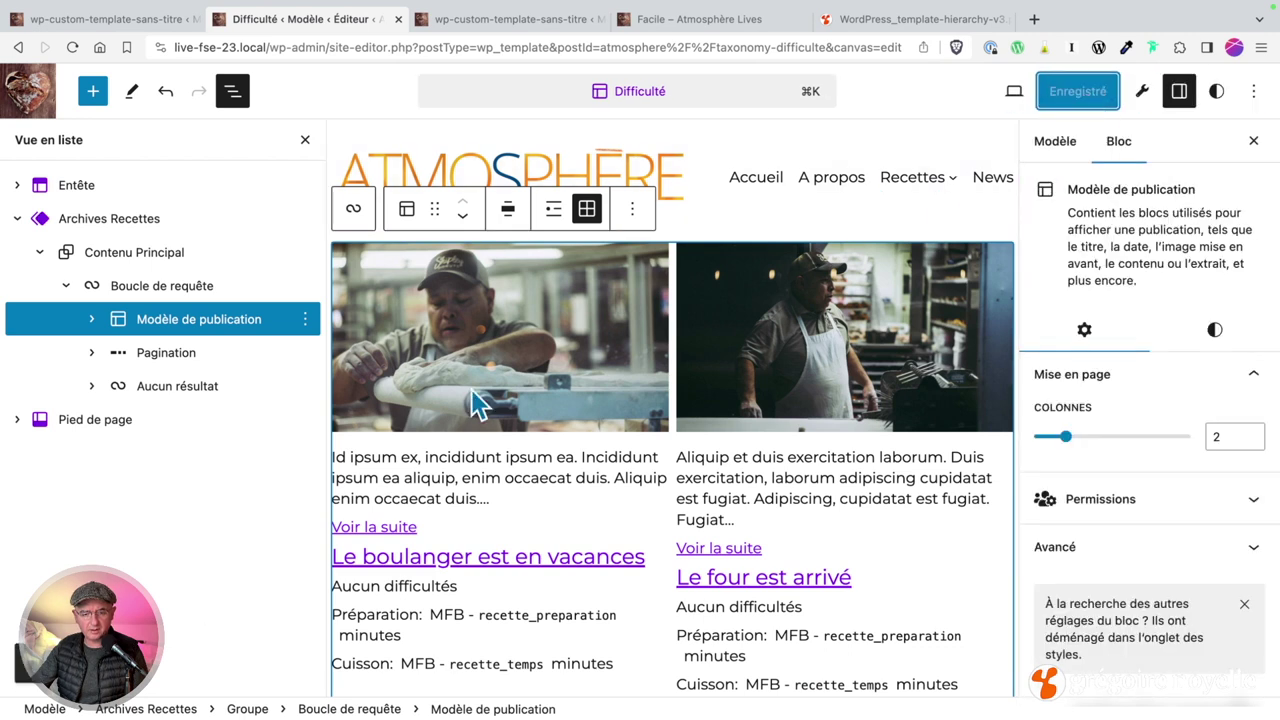
Step: Reopen the archive-recette template with its block list shown and expand the Archives Recettes part
left_click(28, 90)
left_click(27, 180)
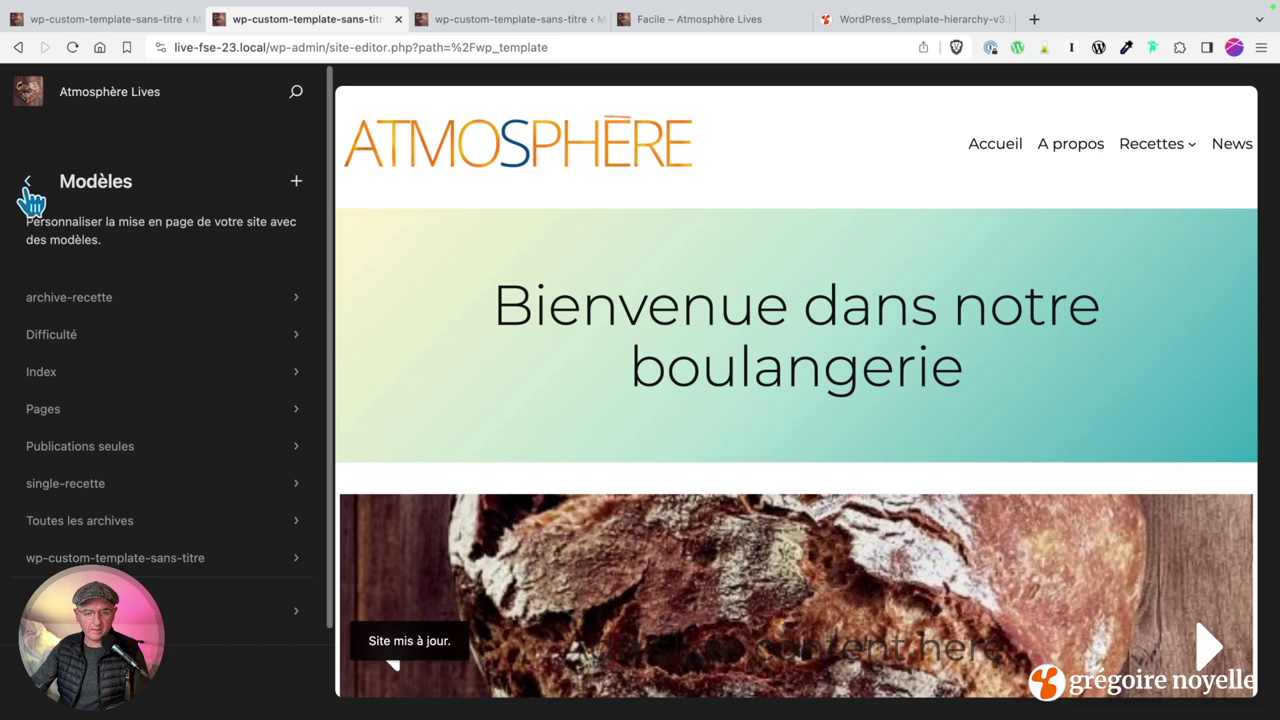
left_click(98, 308)
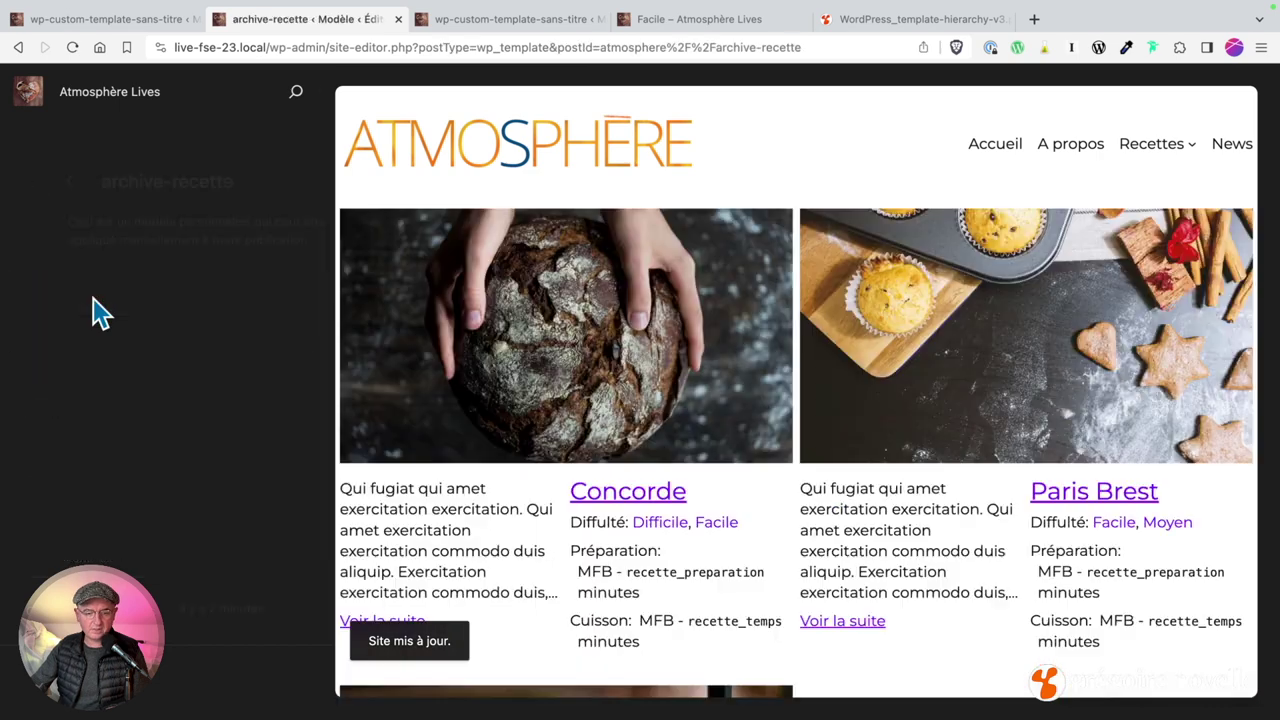
left_click(620, 397)
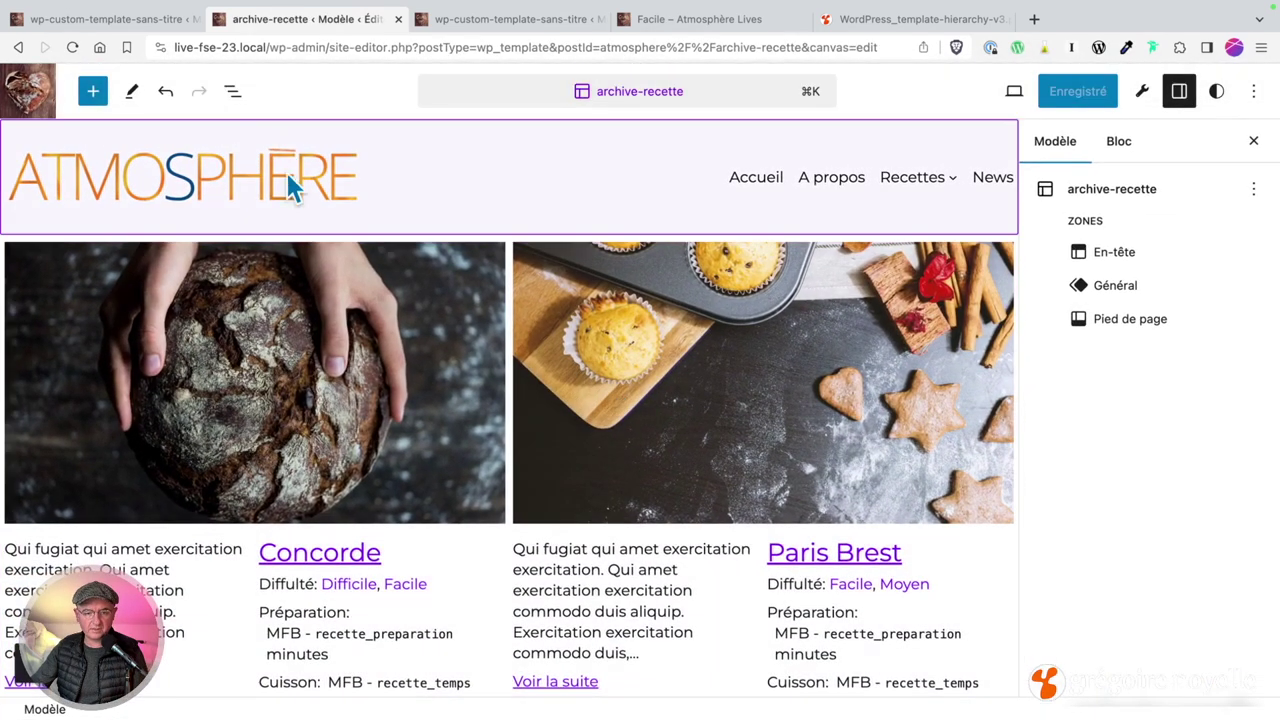
left_click(232, 91)
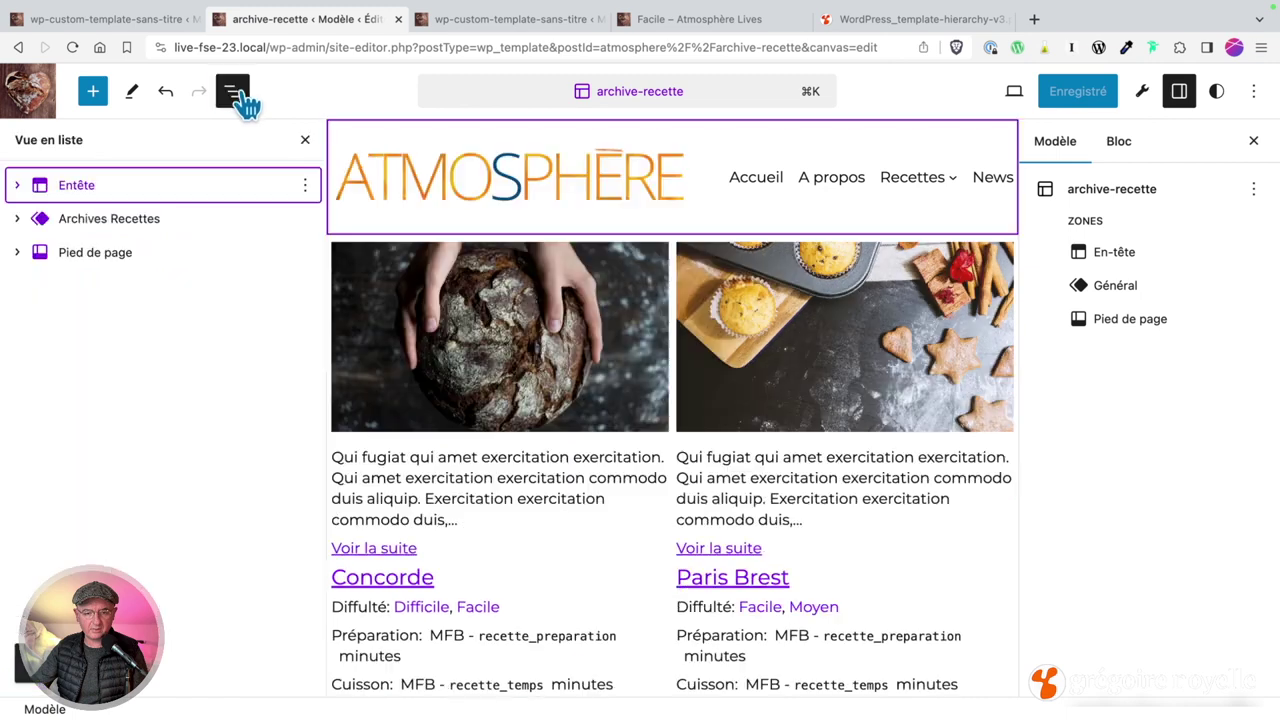
left_click(24, 228)
left_click(18, 220)
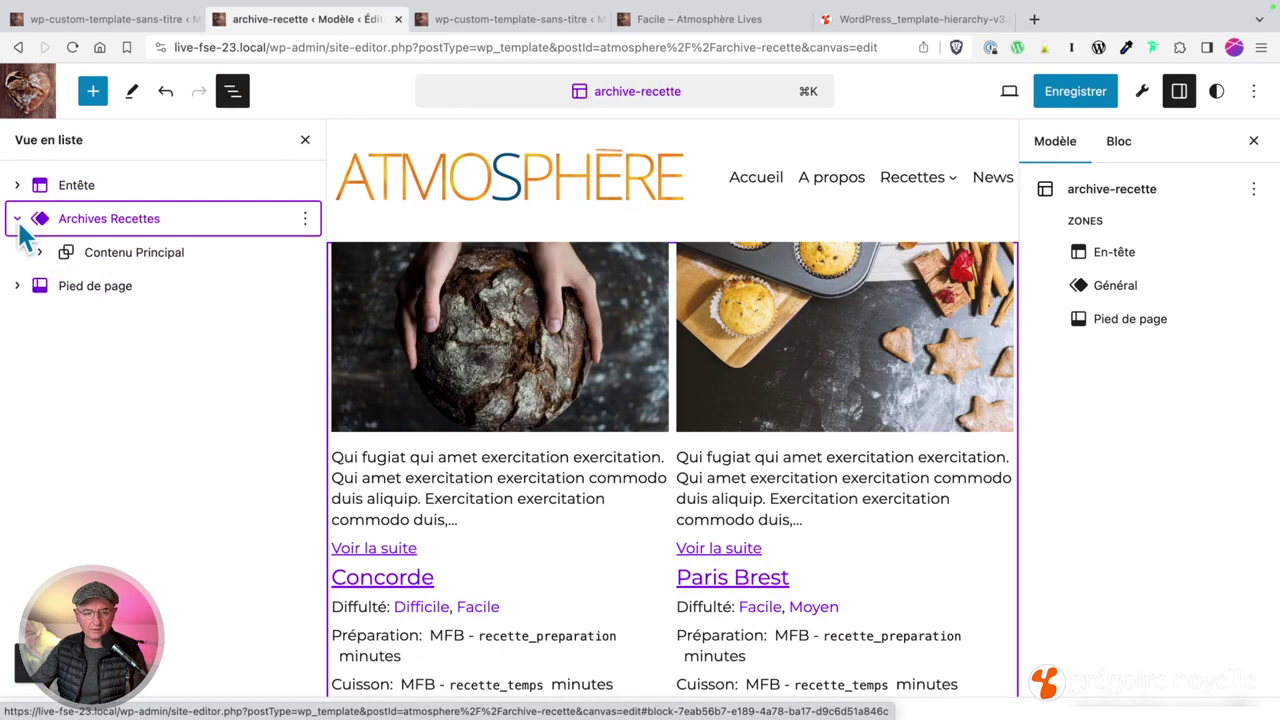
Step: Review the layout and query inheritance settings of the Boucle de requête inside Contenu Principal, and save the template
left_click(172, 255)
left_click(40, 252)
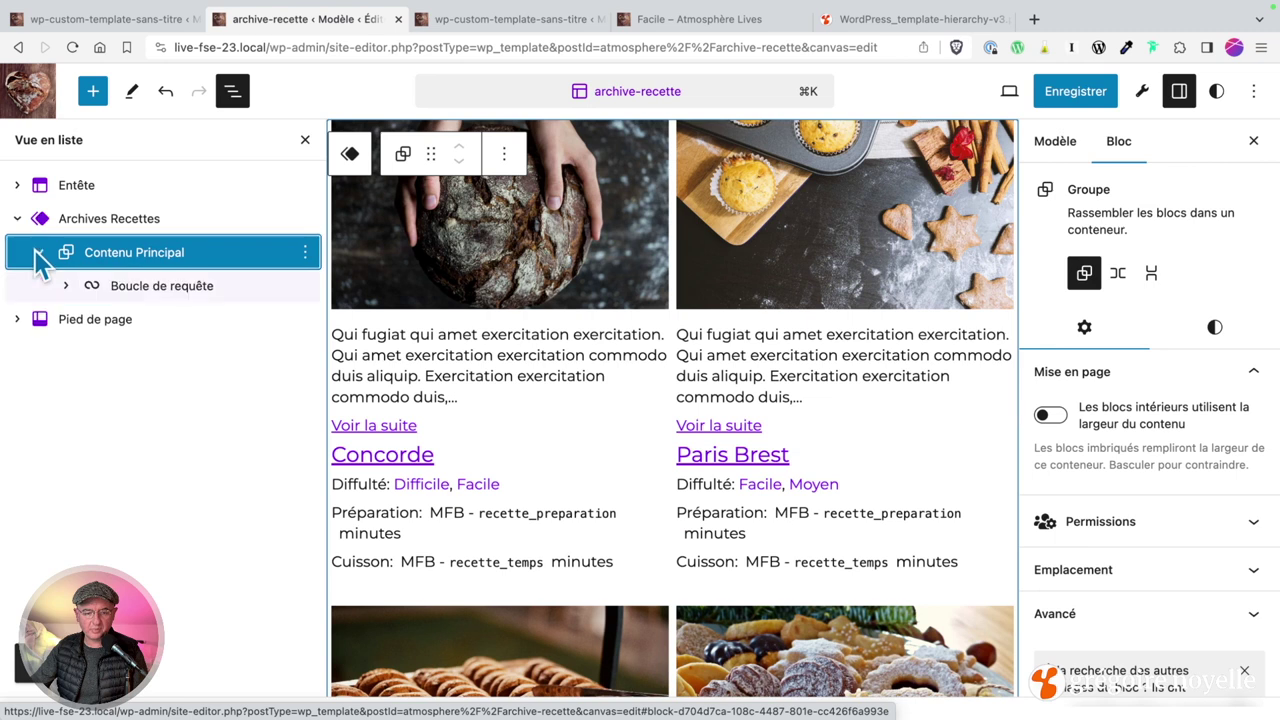
left_click(182, 284)
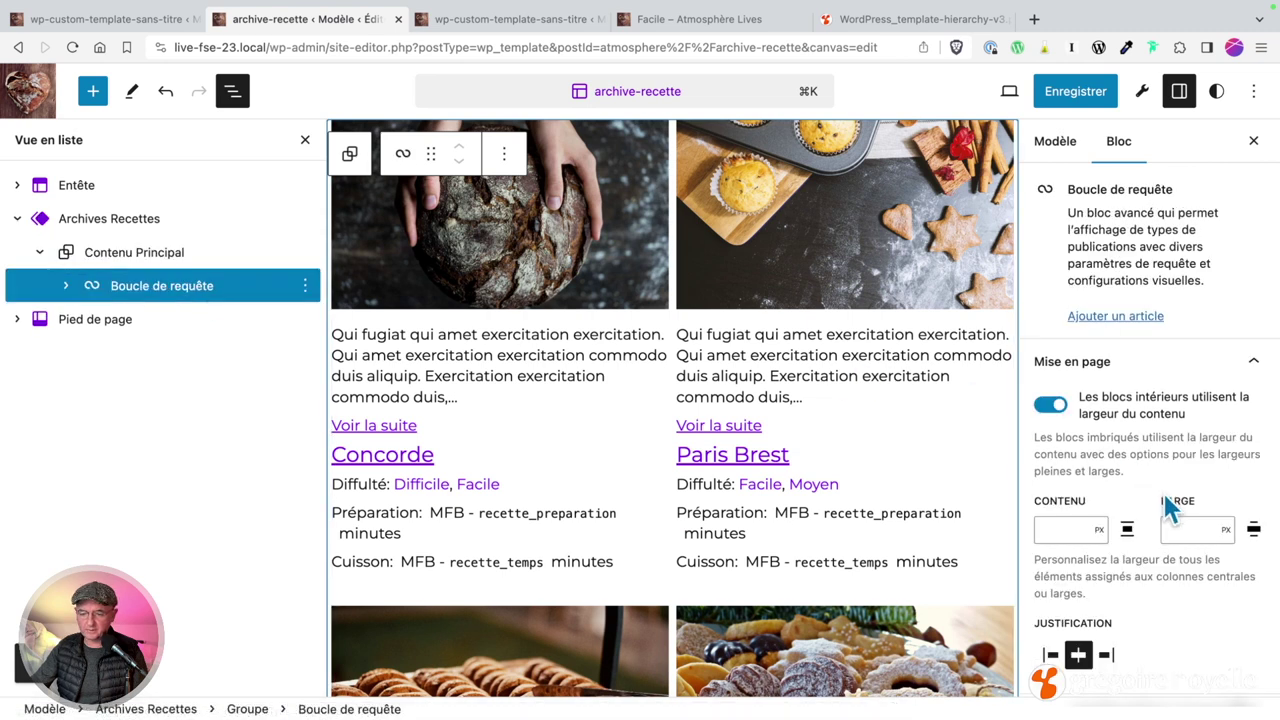
scroll(1175, 508, "down", 5)
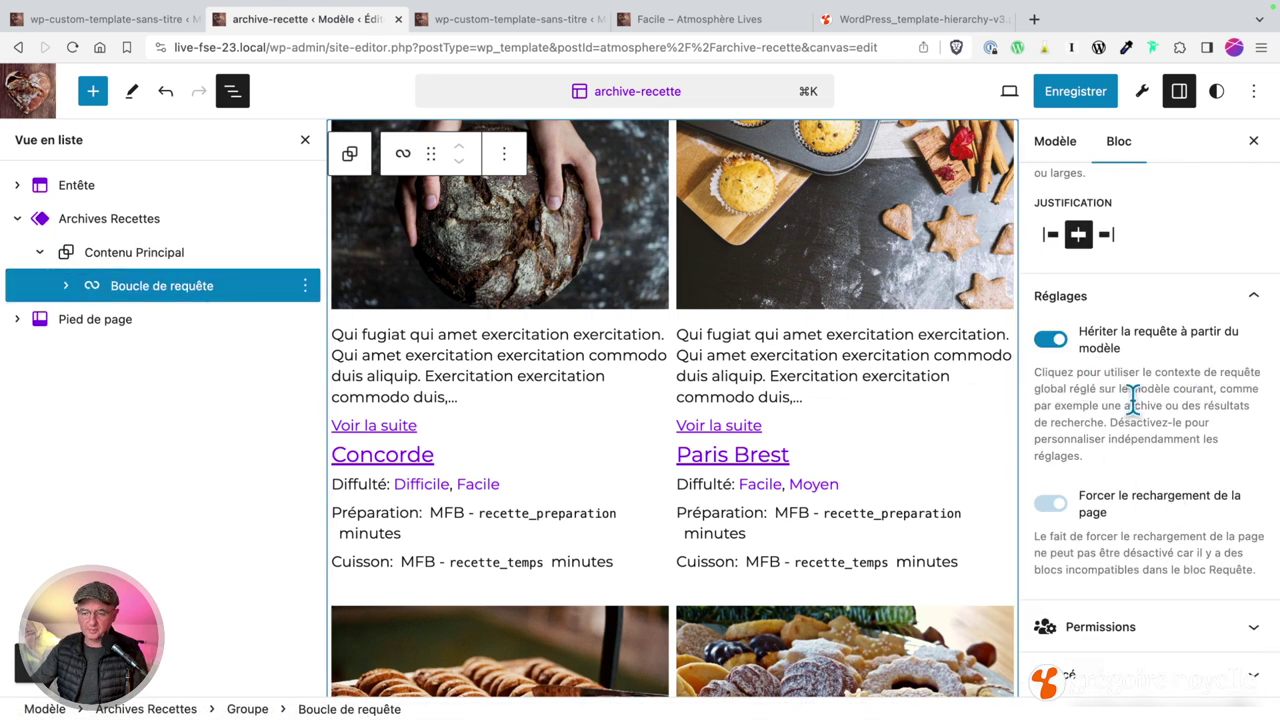
scroll(1130, 458, "up", 4)
scroll(1133, 470, "up", 2)
left_click(1075, 91)
left_click(1070, 90)
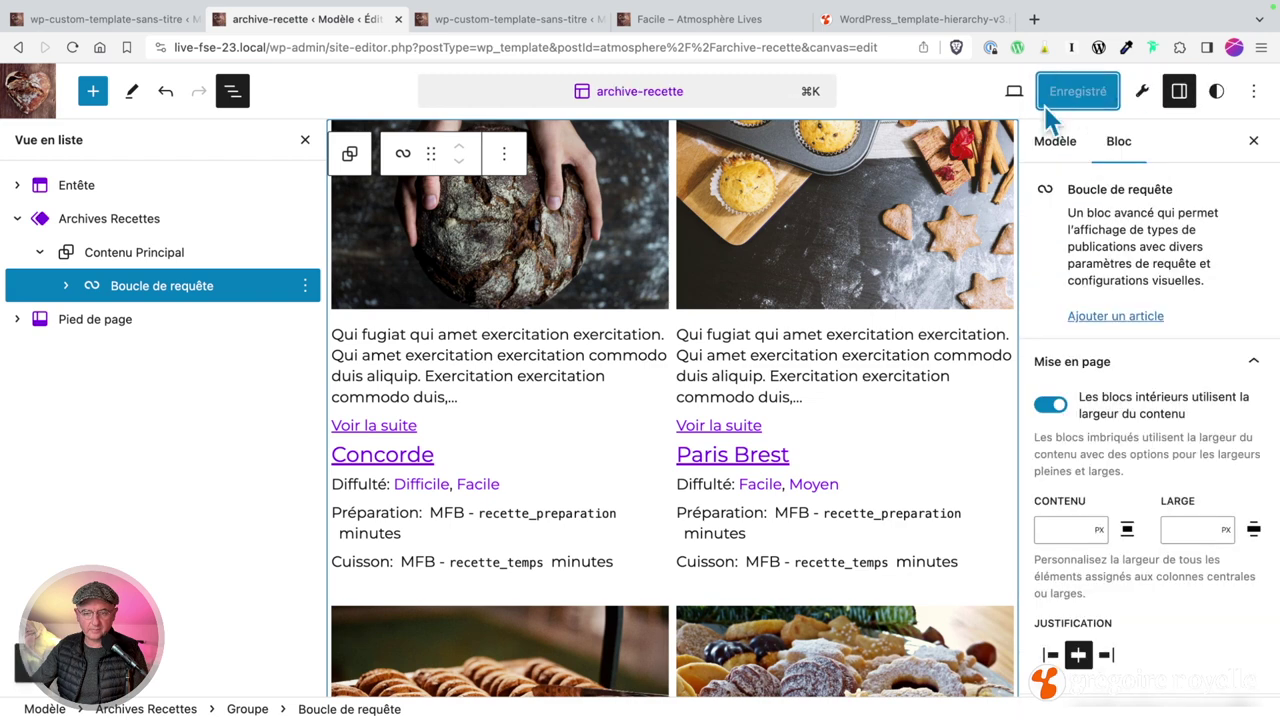
Step: Reopen the Difficulté template with its block list shown and expand Archives Recettes down to the blocks inside Contenu Principal
left_click(38, 112)
left_click(36, 181)
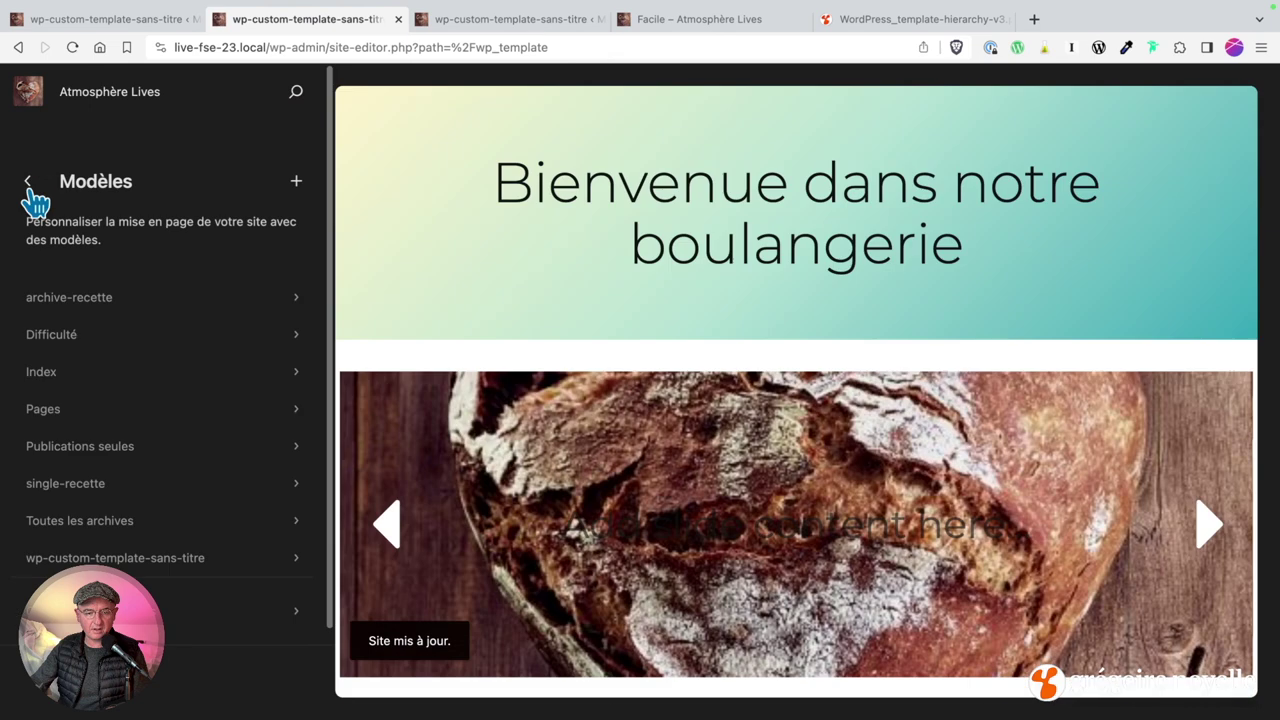
left_click(30, 183)
left_click(88, 418)
left_click(72, 338)
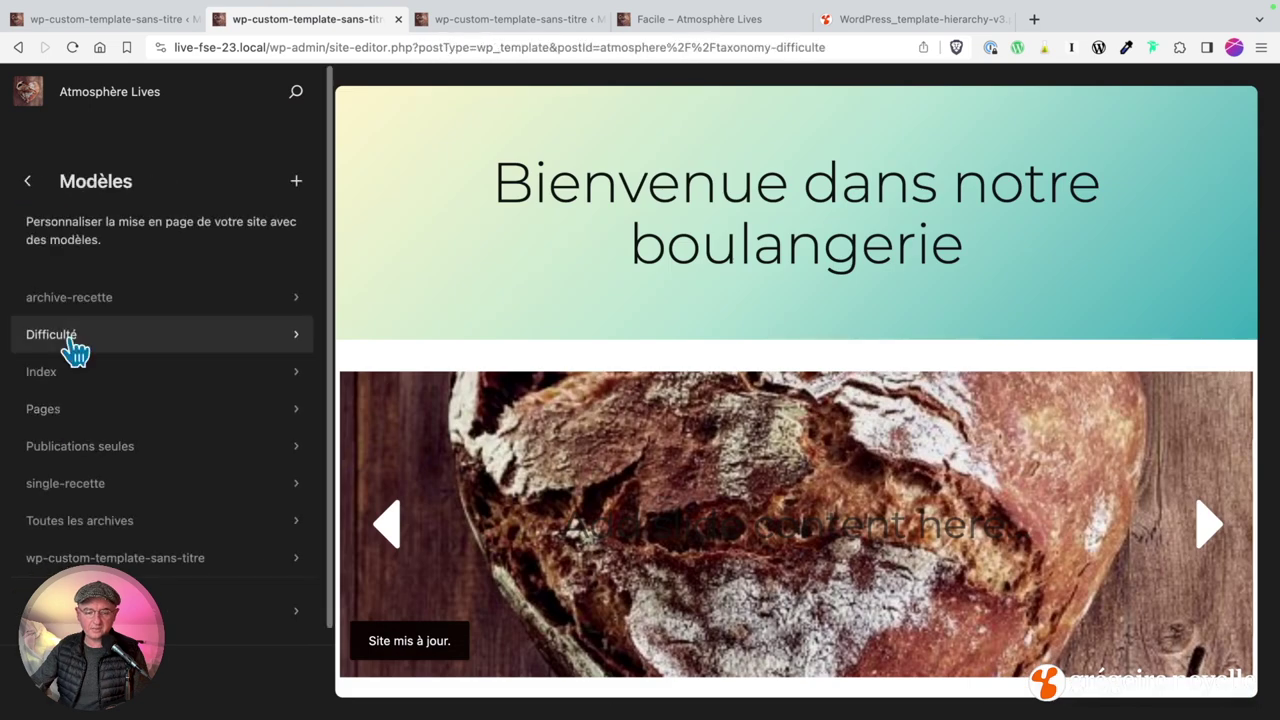
left_click(614, 451)
left_click(235, 92)
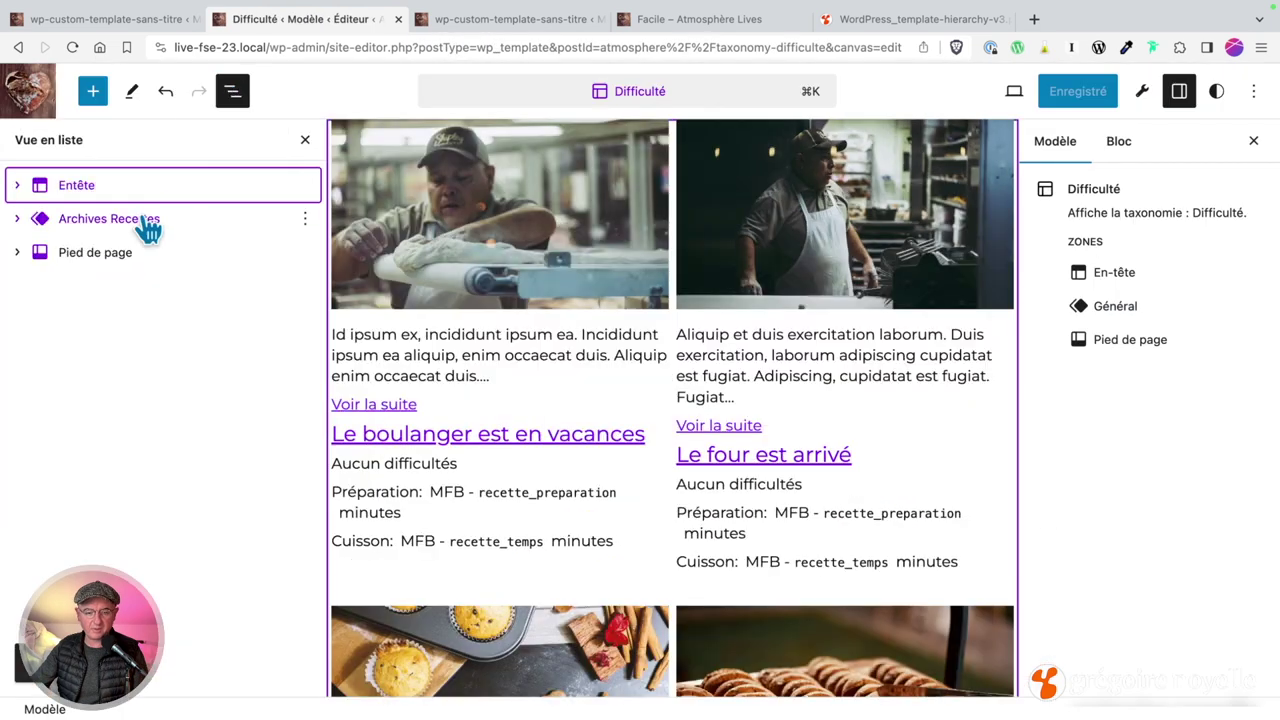
left_click(20, 219)
left_click(138, 256)
left_click(136, 254)
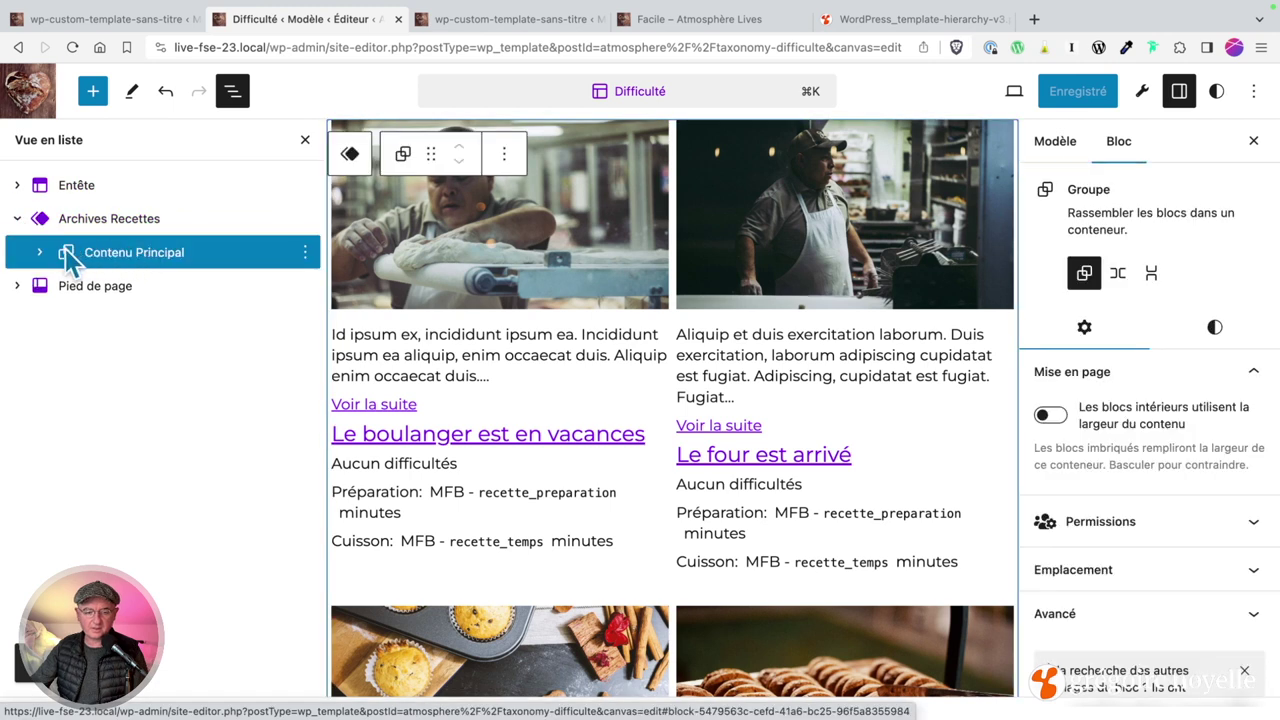
left_click(39, 252)
left_click_drag(175, 290, 217, 291)
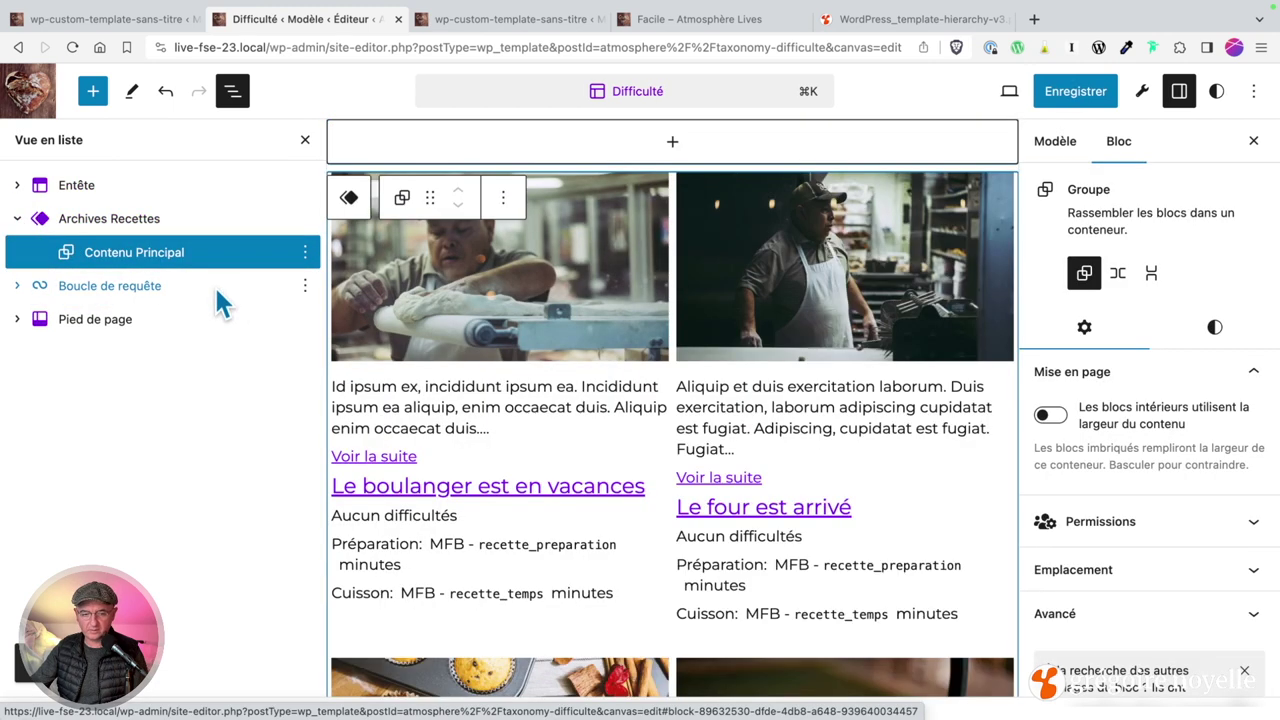
left_click(165, 91)
left_click(165, 91)
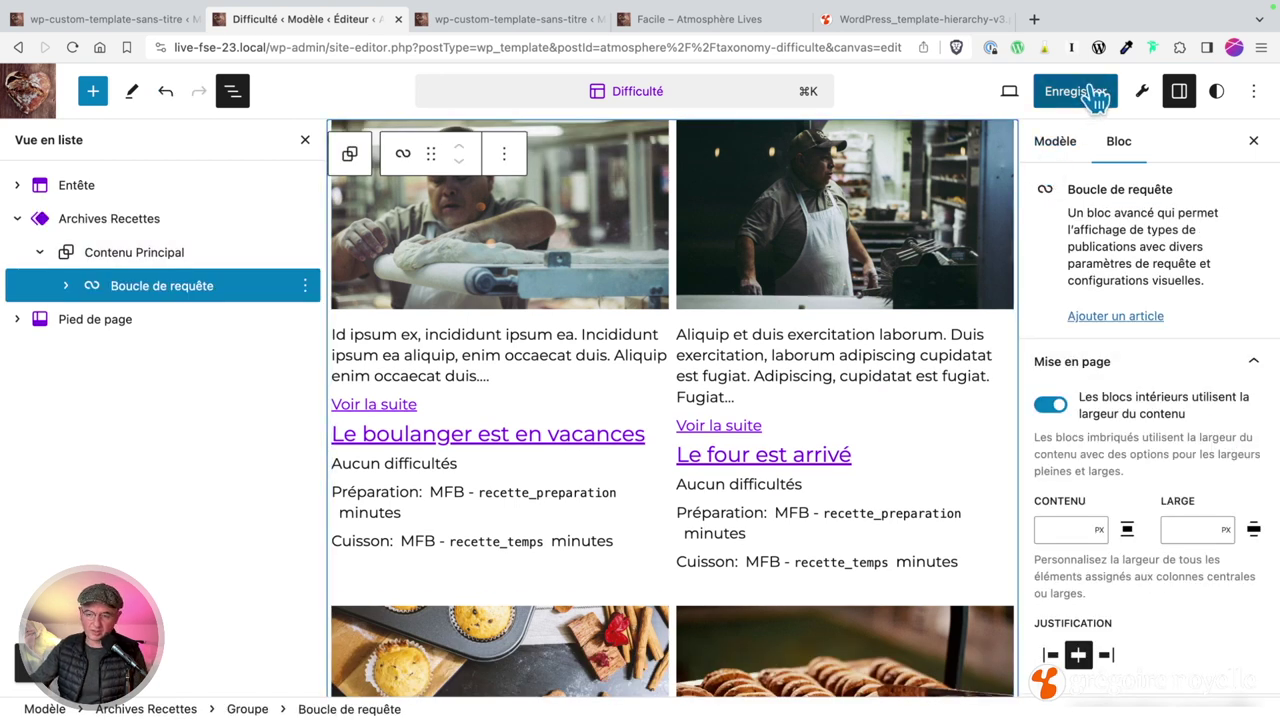
Step: Save the Difficulté template and check the Recettes archive and the Moyen difficulty page on the live site
left_click(1090, 95)
left_click(1096, 102)
left_click(706, 22)
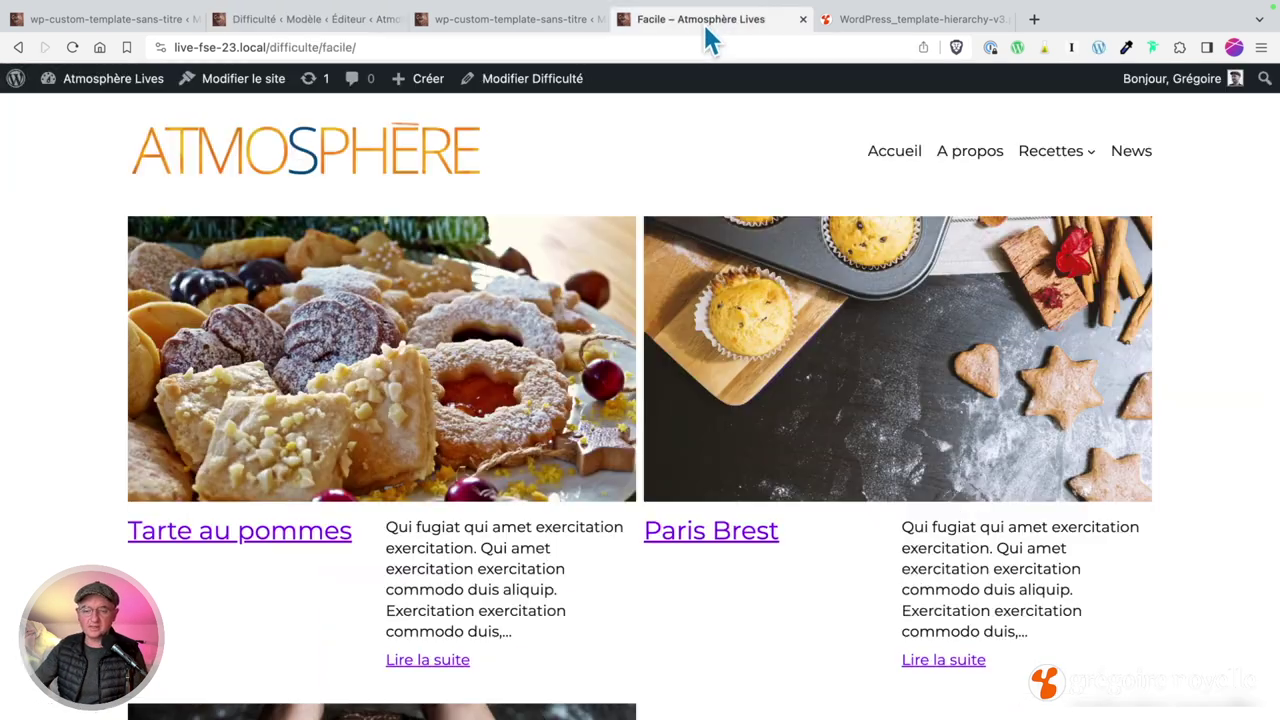
left_click(1080, 160)
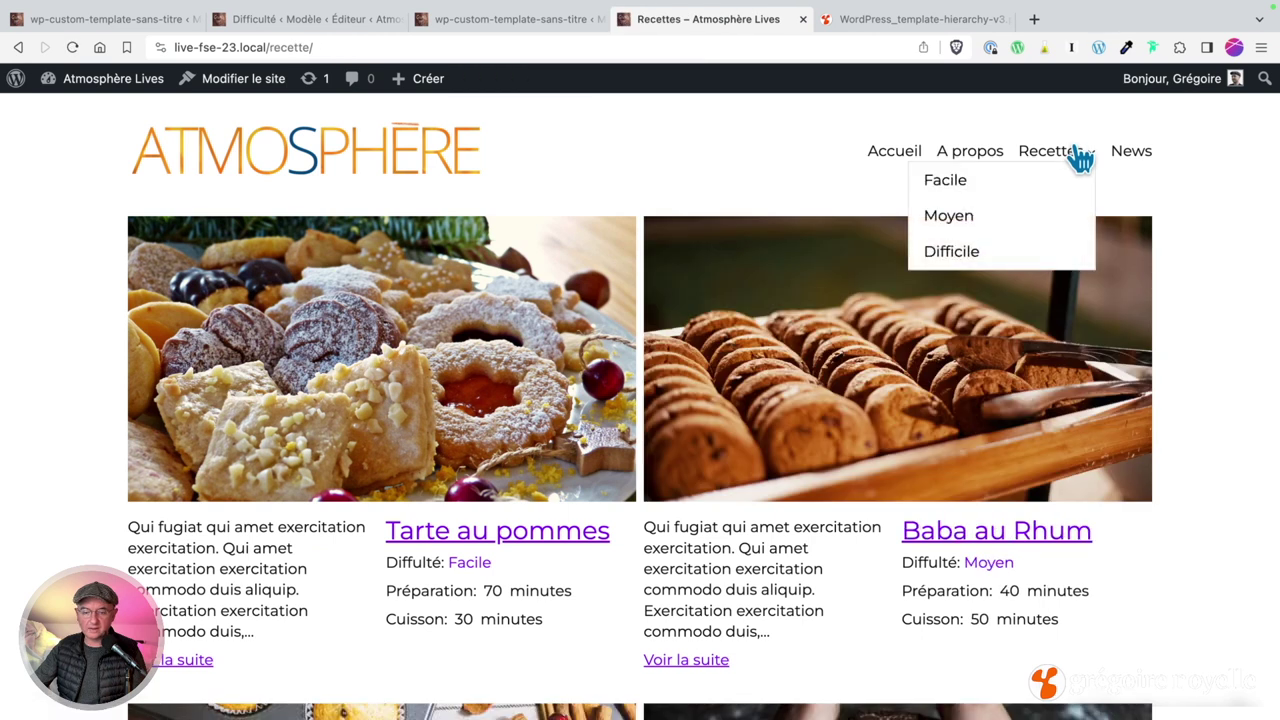
left_click(962, 220)
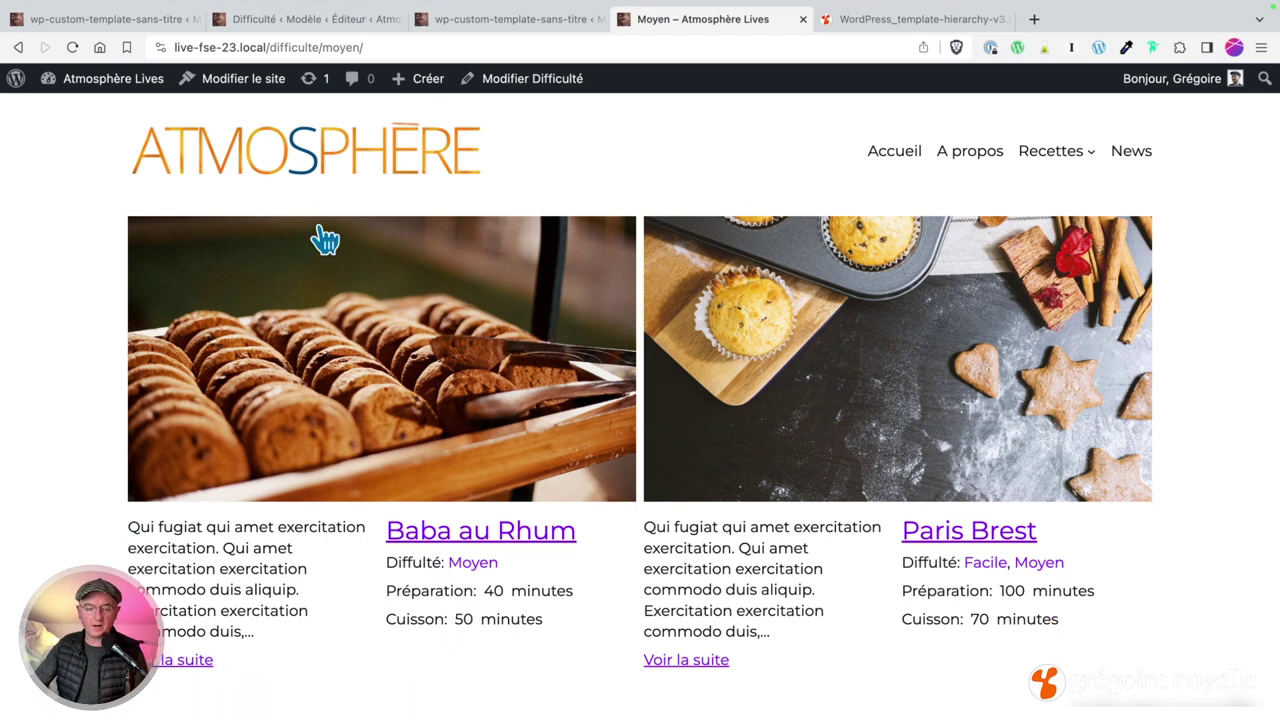
mouse_move(308, 30)
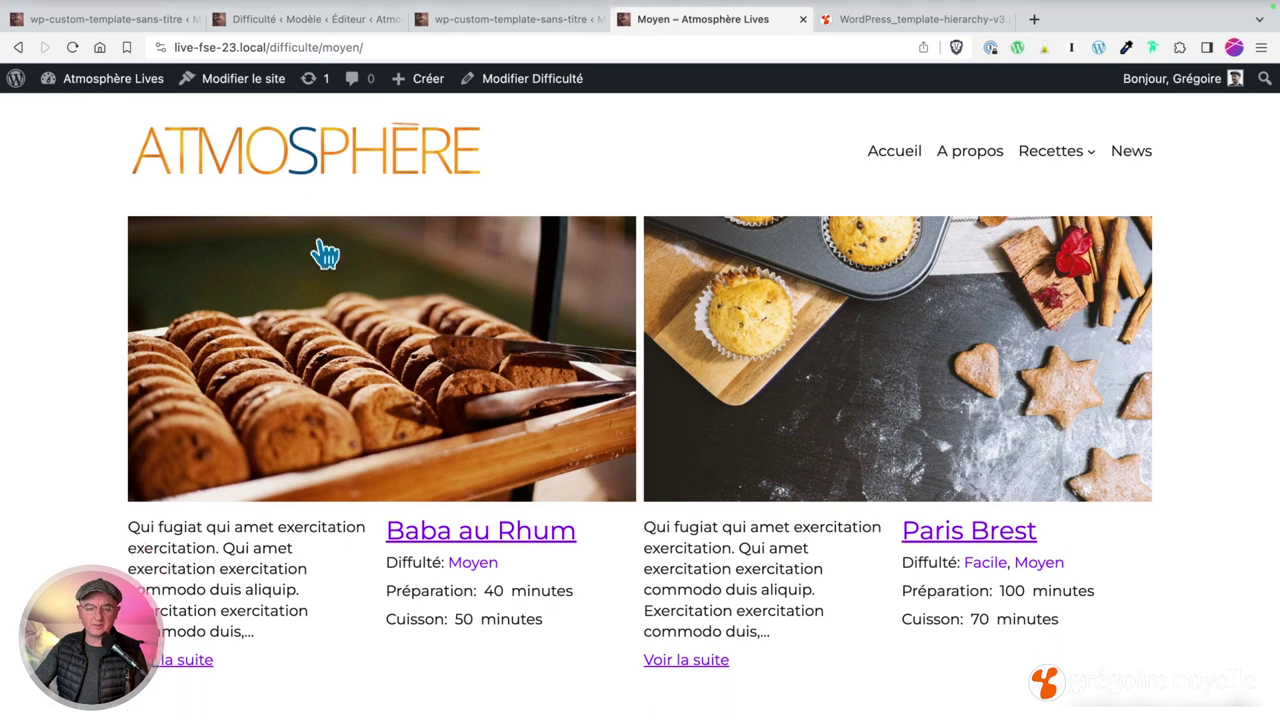
Step: Move the Difficultés block below the two Bloc champ méta blocks in the archive-recette template and save the Archives Recettes part
left_click(290, 25)
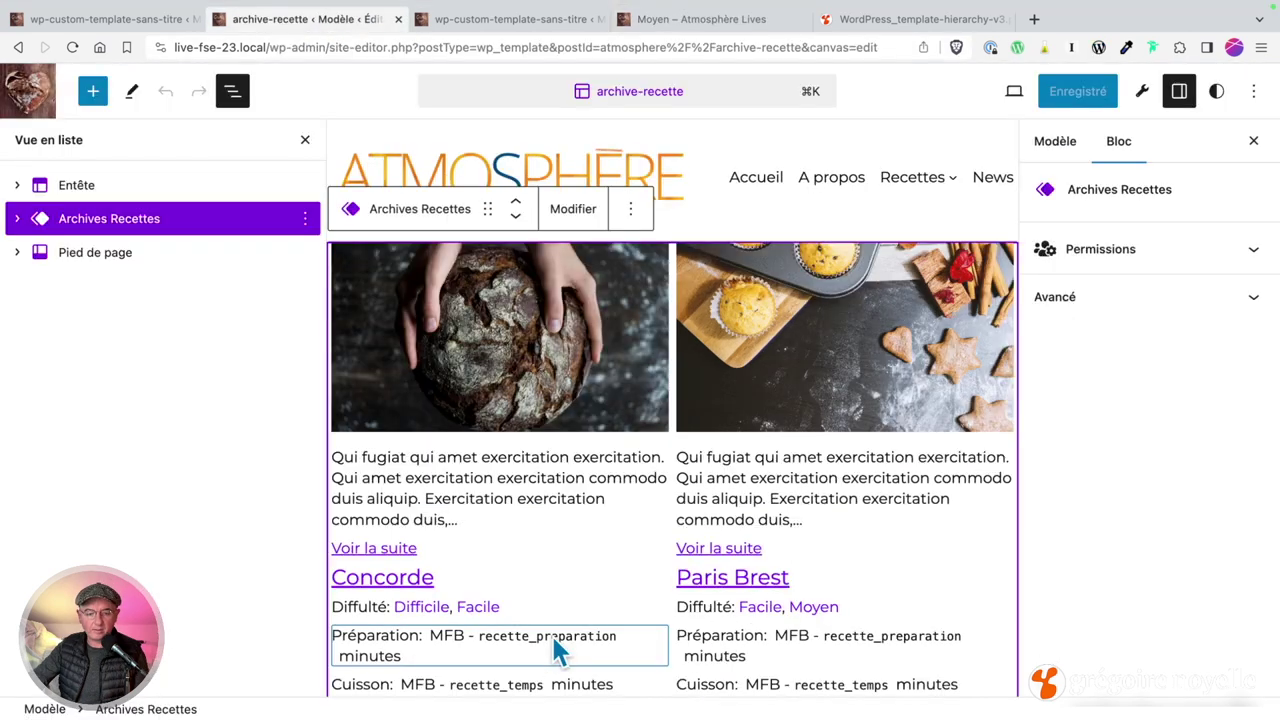
left_click(549, 638)
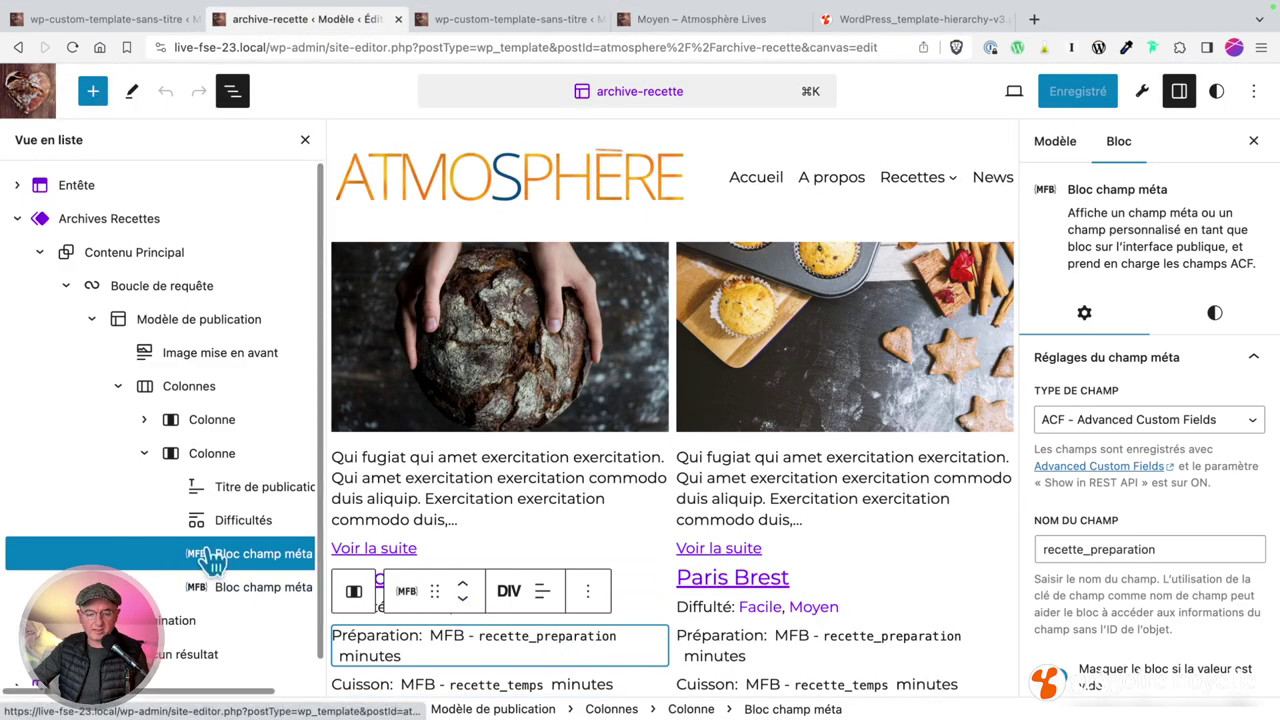
left_click_drag(260, 538, 277, 622)
left_click(1093, 97)
left_click(1087, 91)
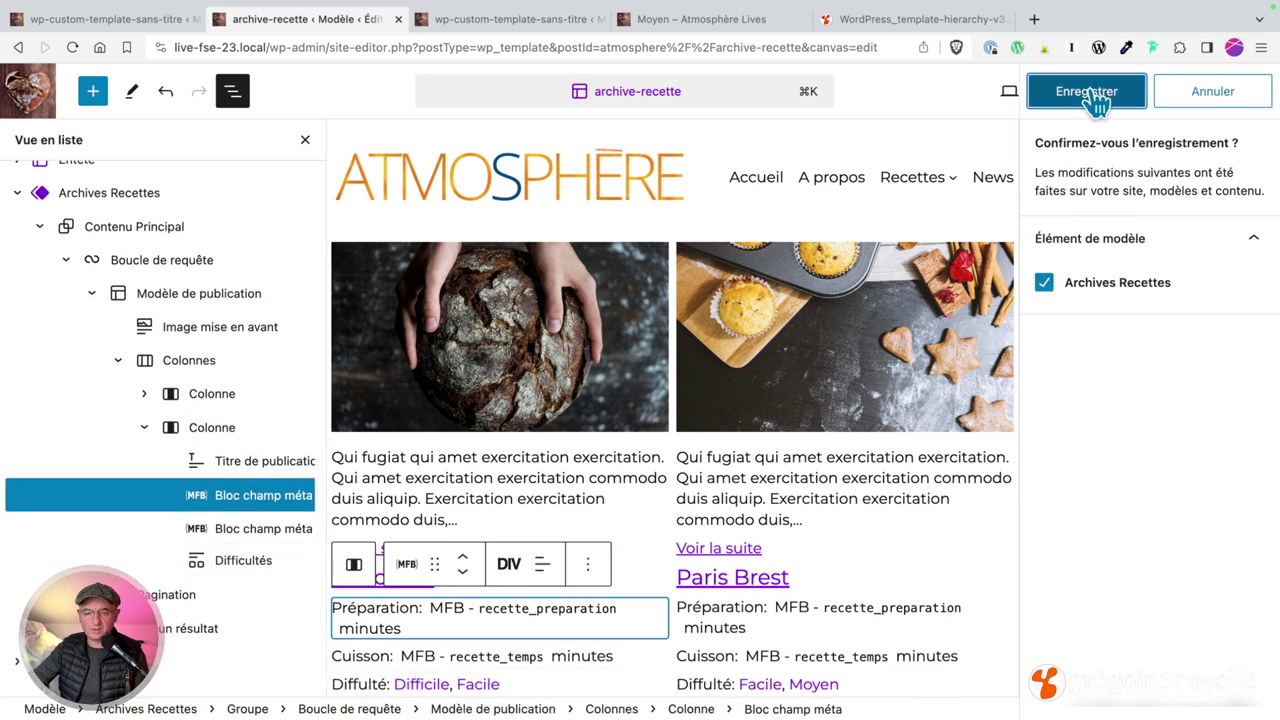
Step: Reload the Moyen page on the live site and check the new block order on the Recettes, Moyen and Facile pages
key("super+4")
key("super+r")
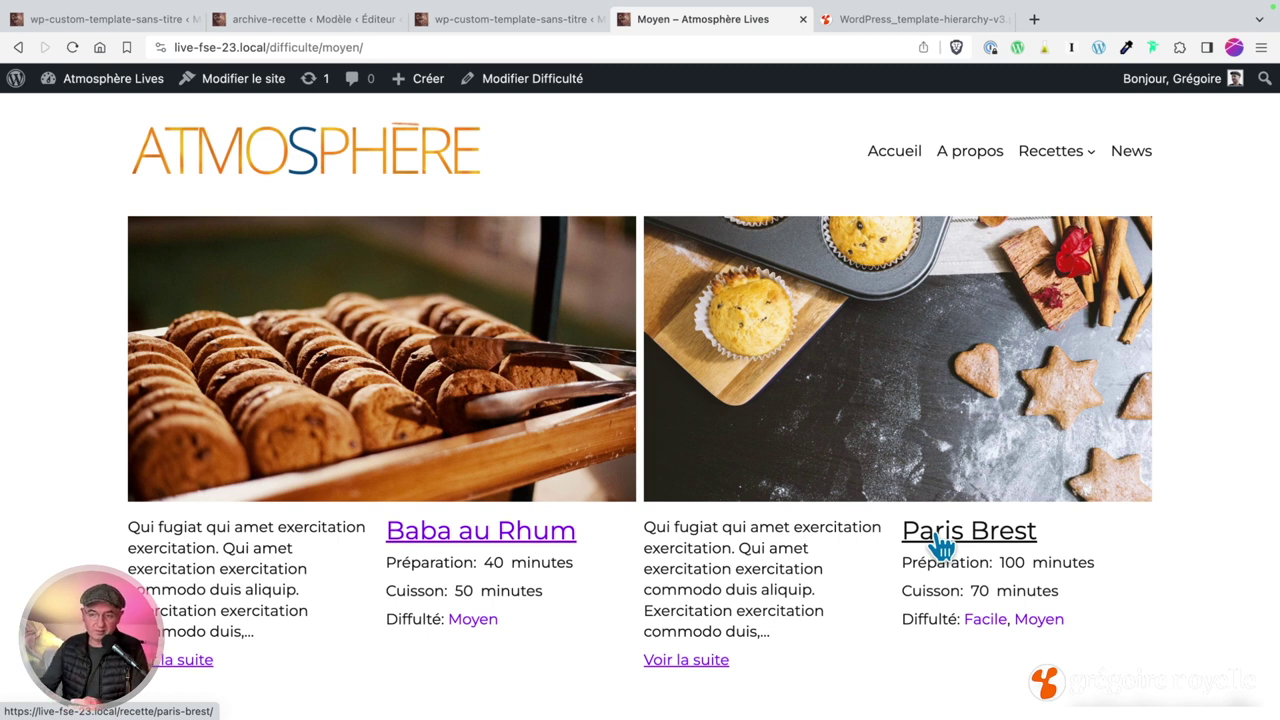
left_click(1048, 160)
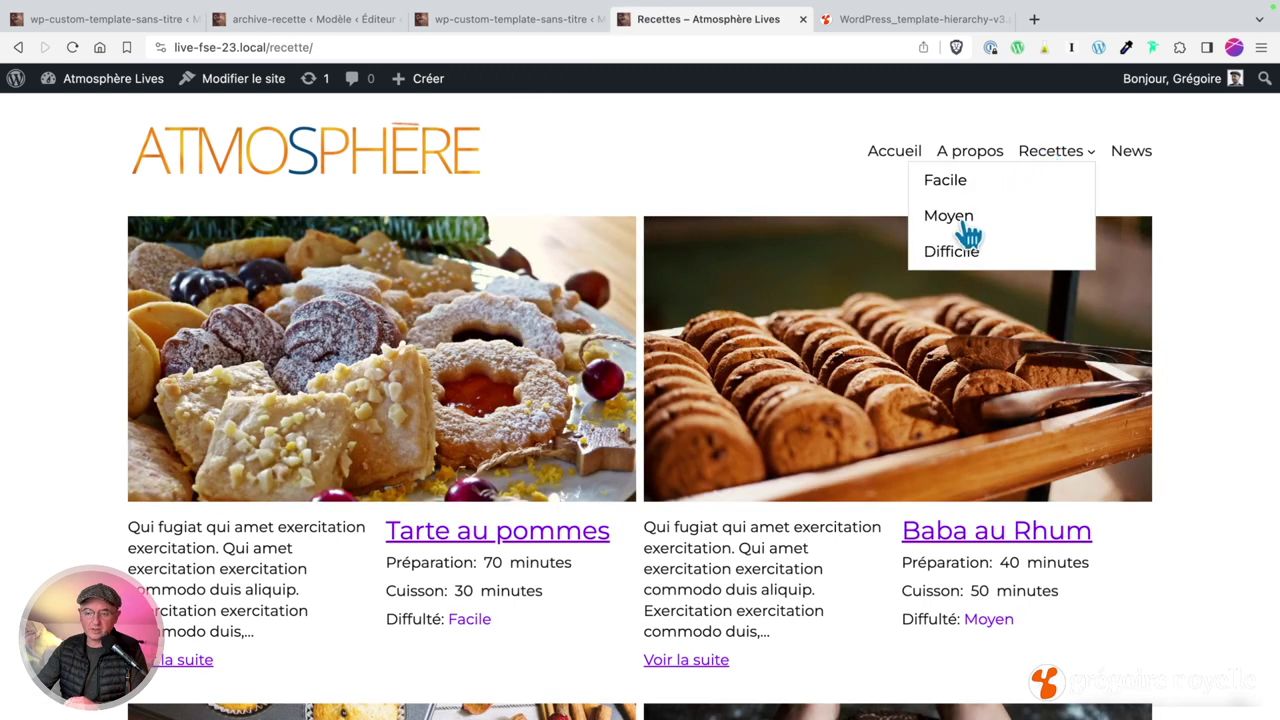
left_click(962, 224)
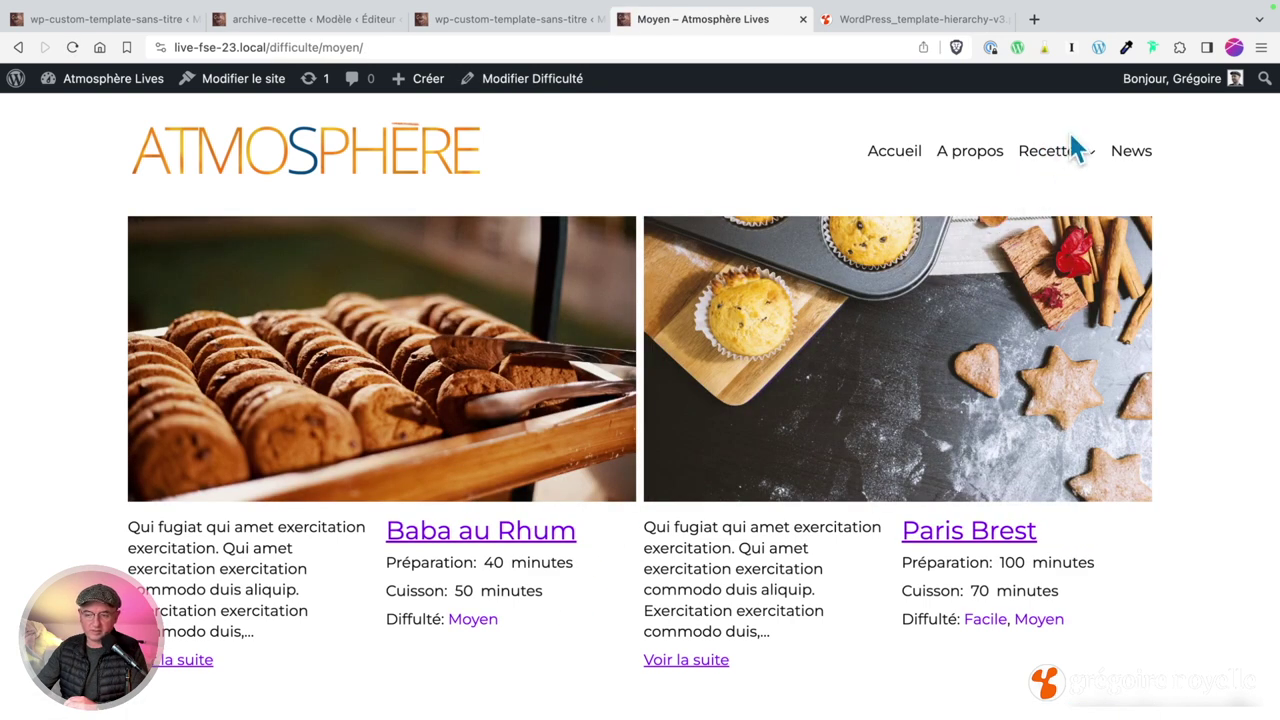
mouse_move(1045, 165)
left_click(976, 192)
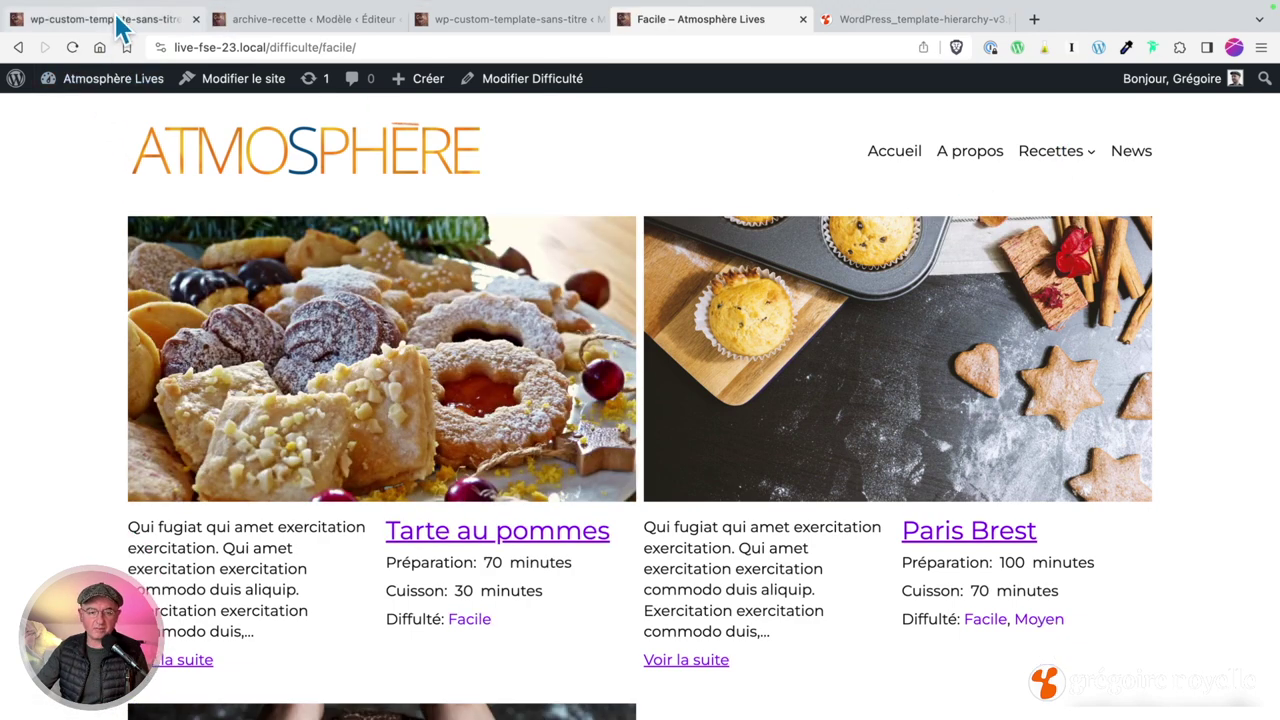
Step: Apply the dark blue and red duotone filter to the Image mise en avant block in archive-recette and save
left_click(118, 28)
key("ctrl+Tab")
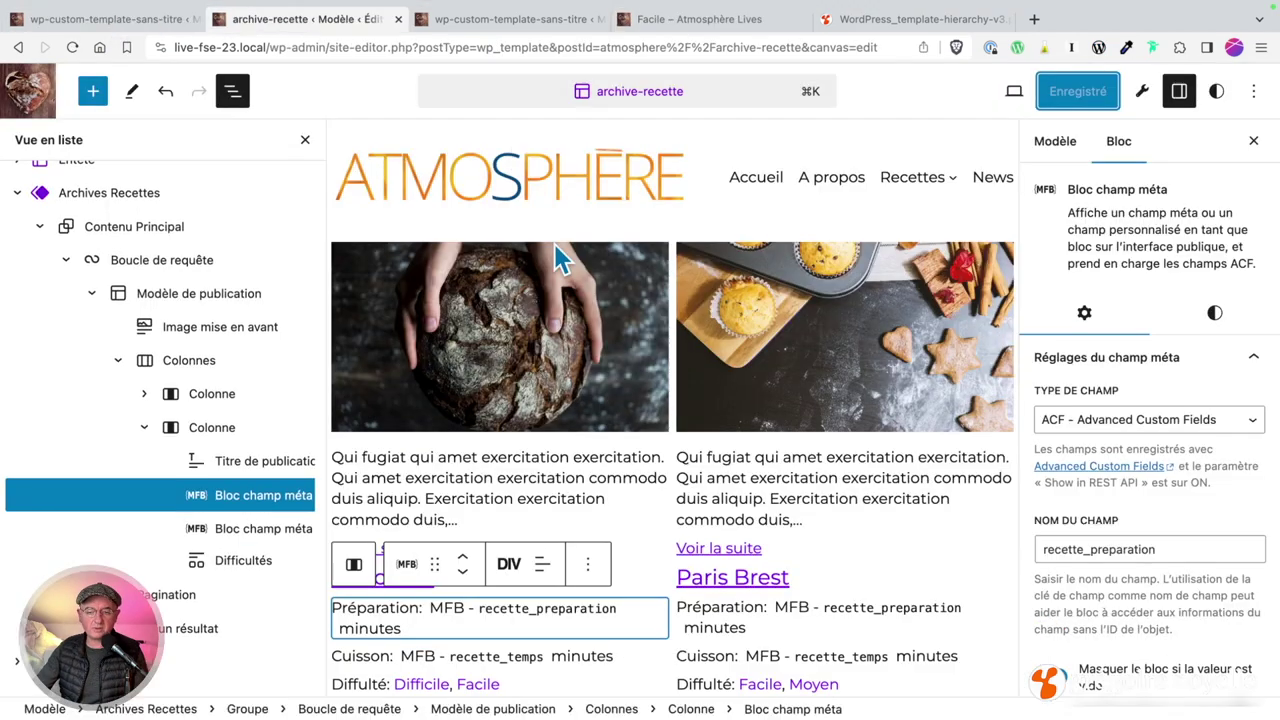
left_click(515, 340)
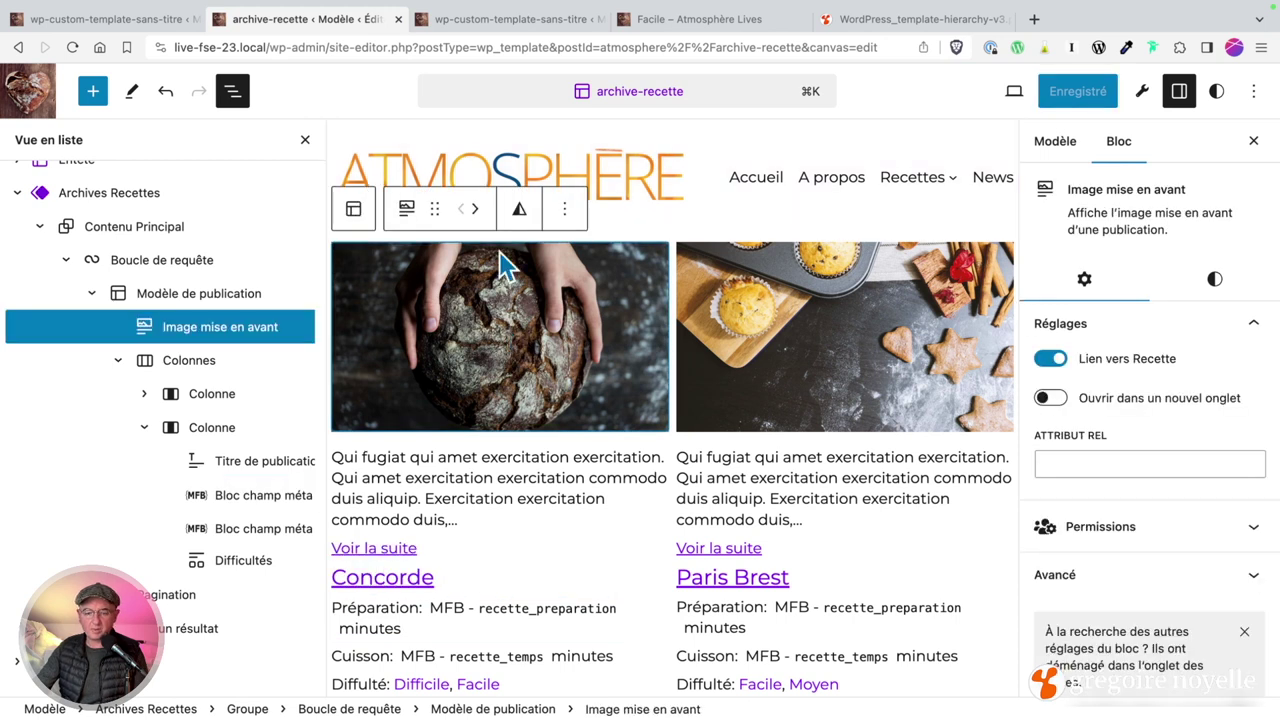
left_click(526, 212)
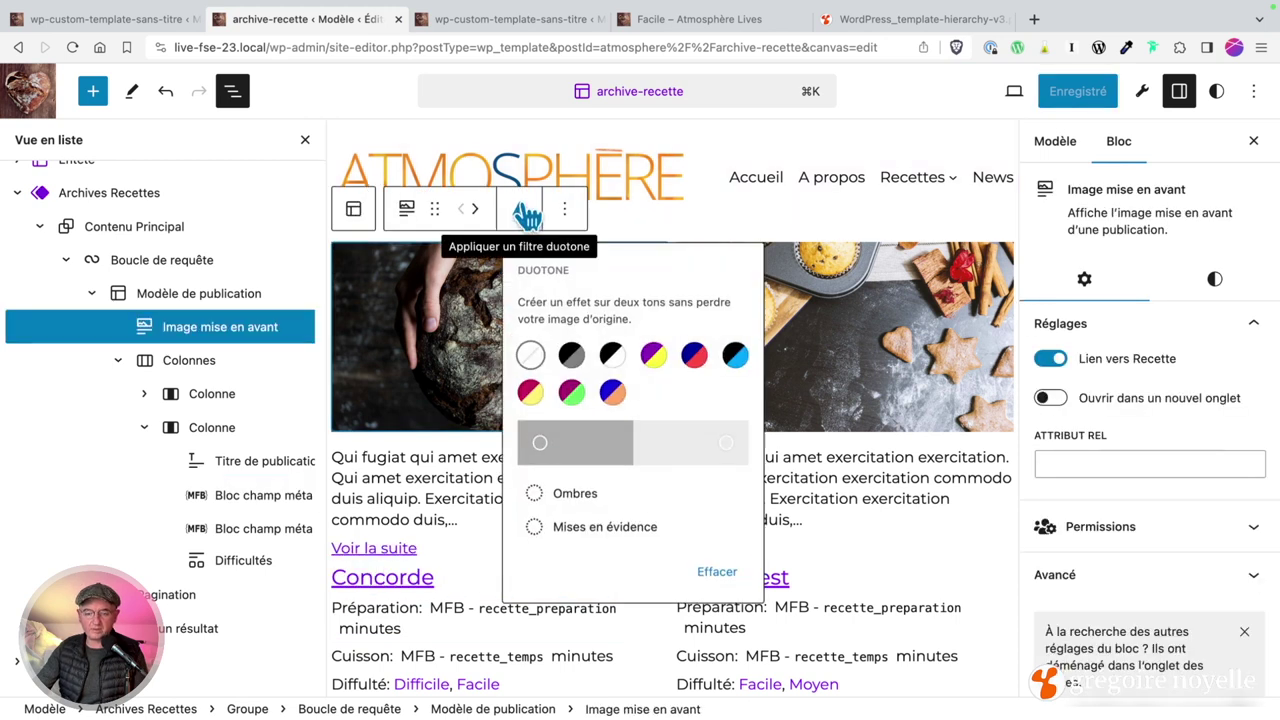
left_click(735, 356)
left_click(698, 360)
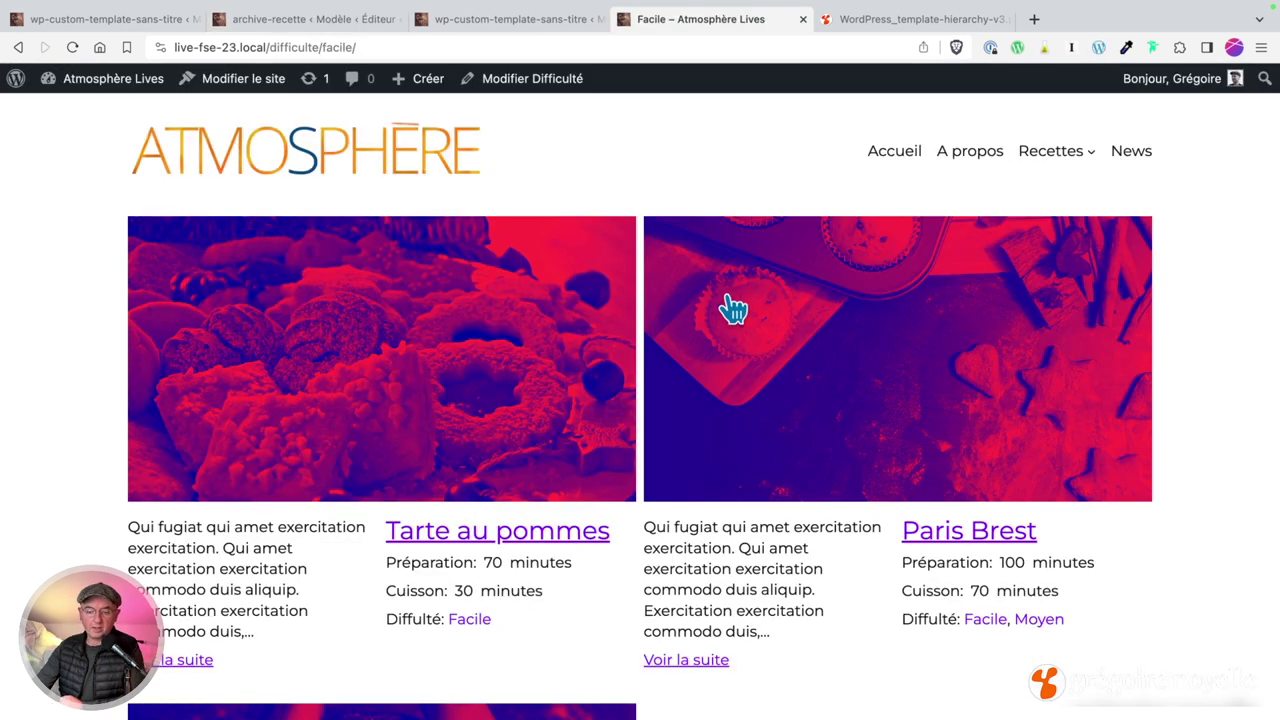
Step: Check the duotone images on the Recettes, Moyen, Difficile and Facile pages of the live site
left_click(1070, 153)
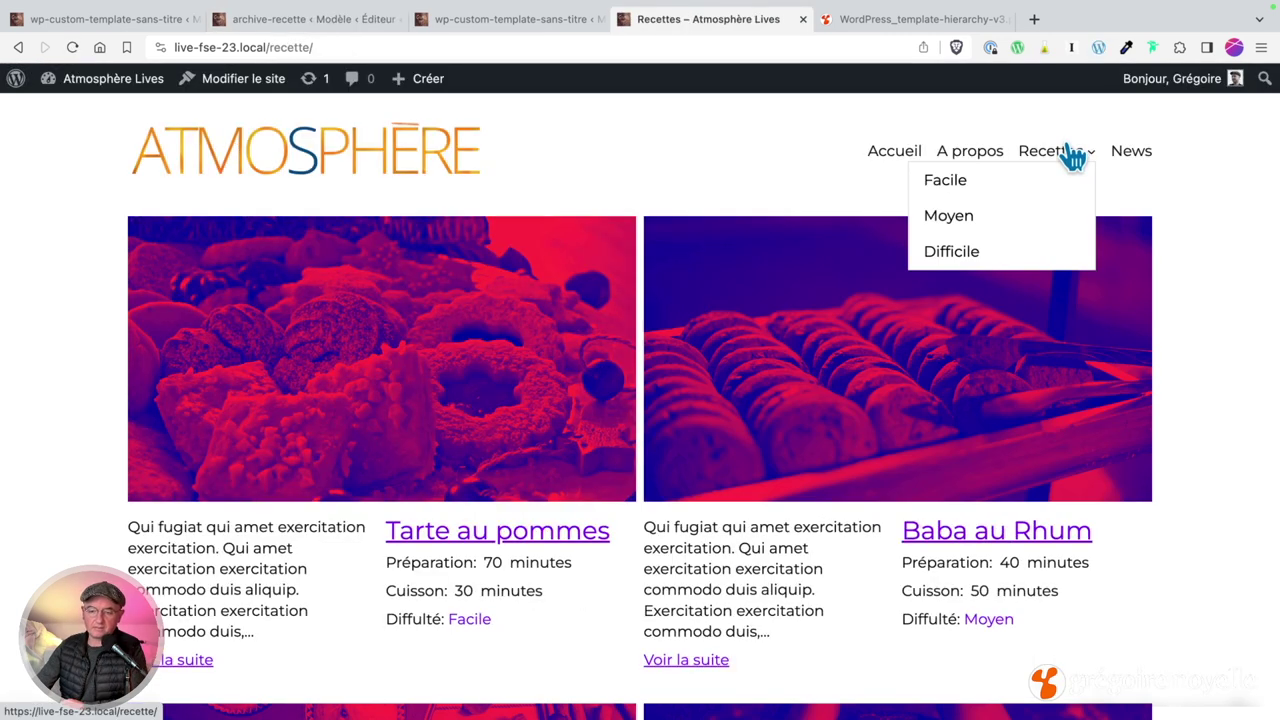
left_click(962, 217)
mouse_move(1050, 150)
left_click(959, 250)
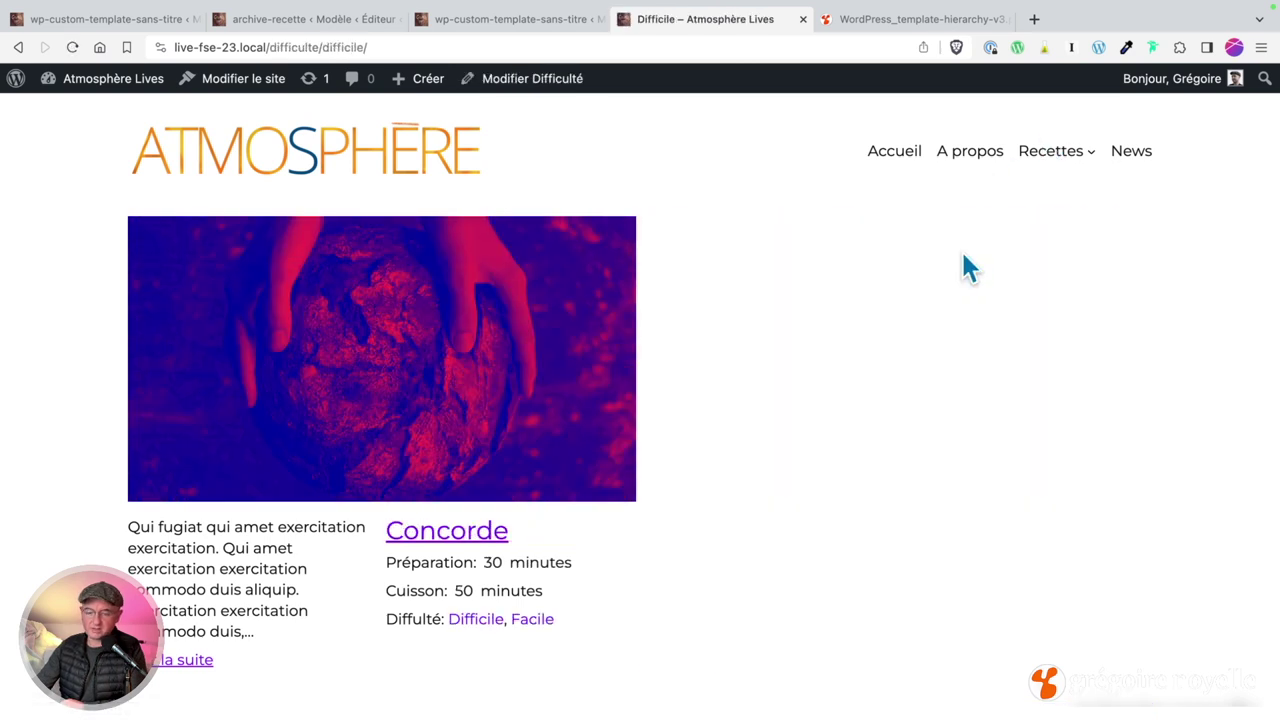
left_click(978, 182)
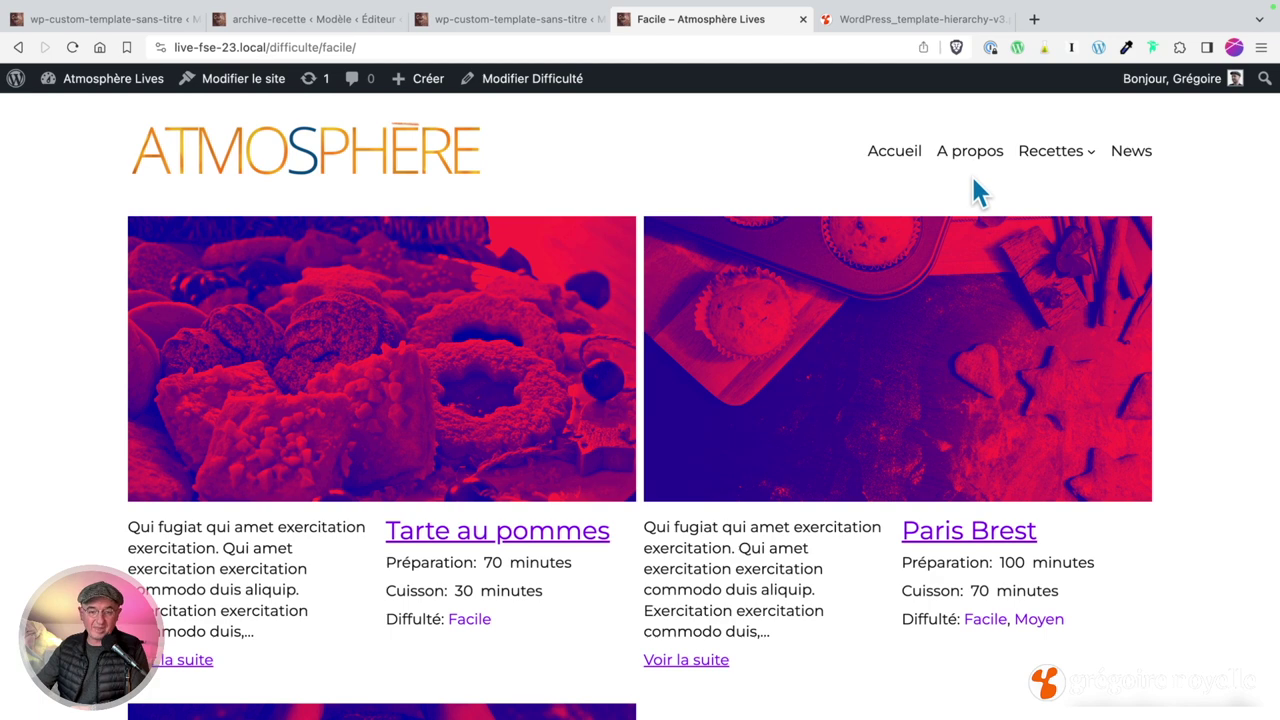
Step: Reload the site editor, return to the Modèles list and open the taxonomy-difficulte template
left_click(320, 22)
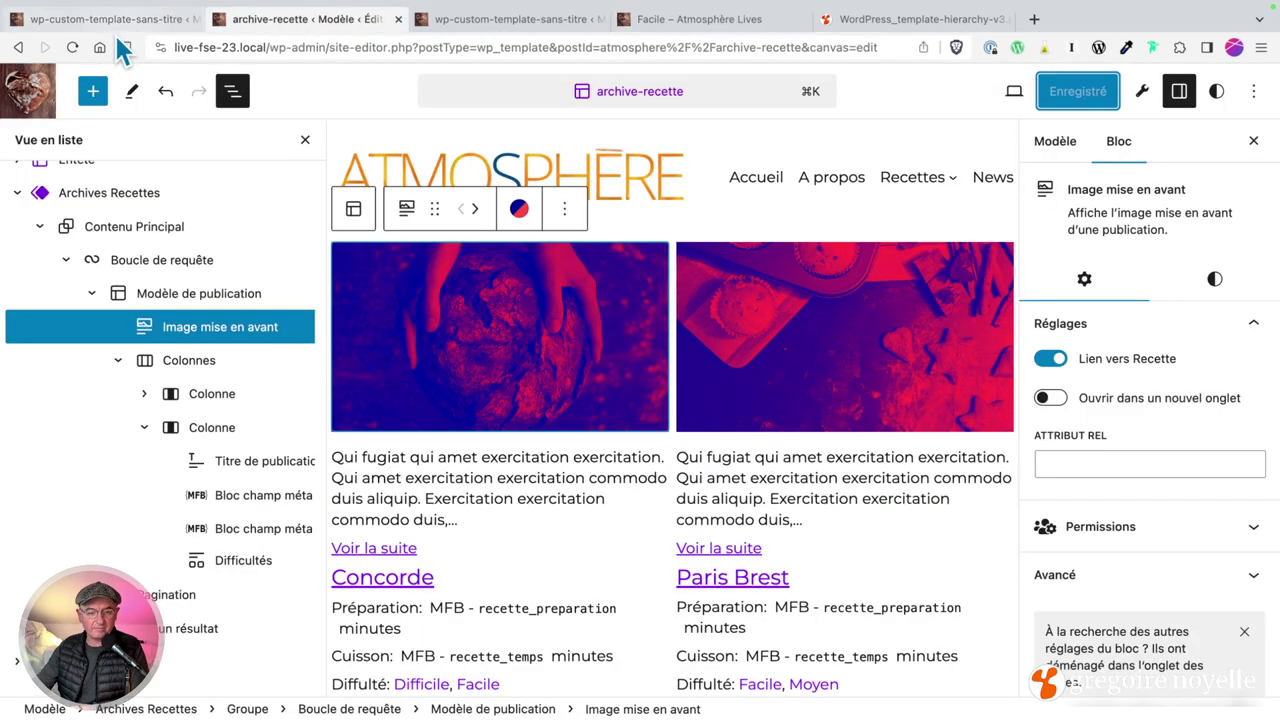
mouse_move(277, 18)
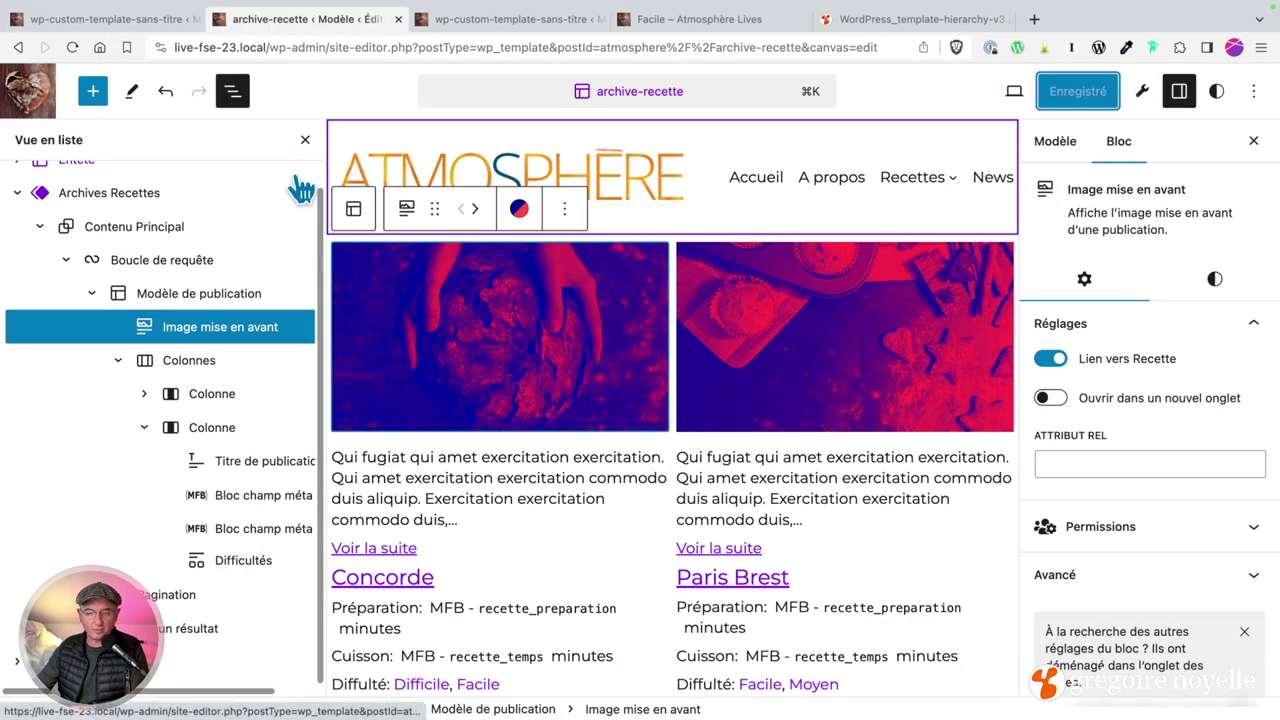
key("super+r")
left_click(50, 90)
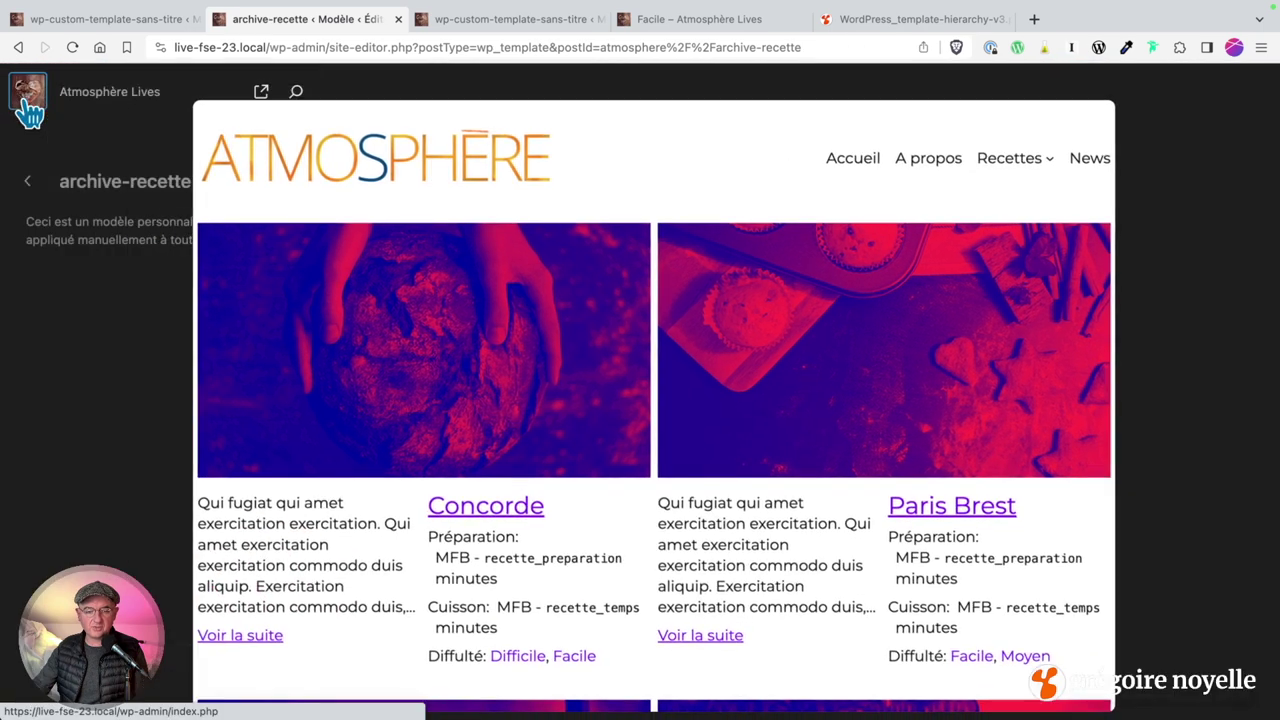
left_click(30, 182)
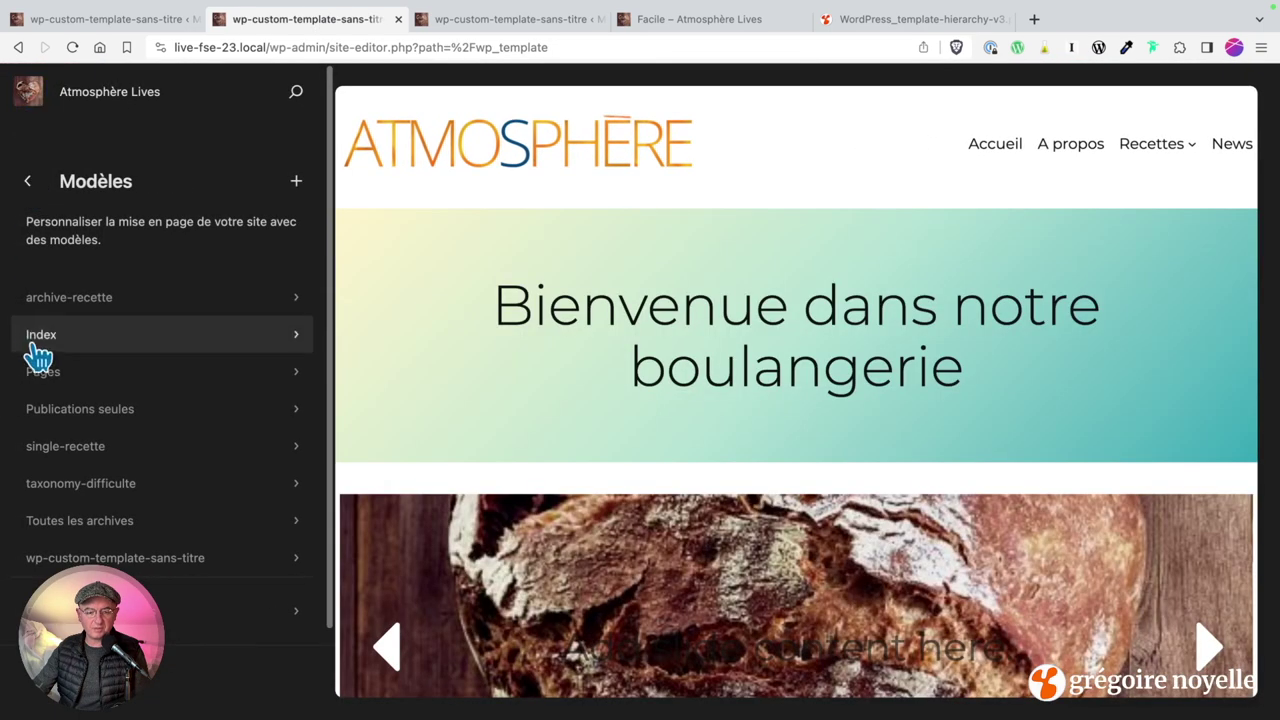
left_click(100, 486)
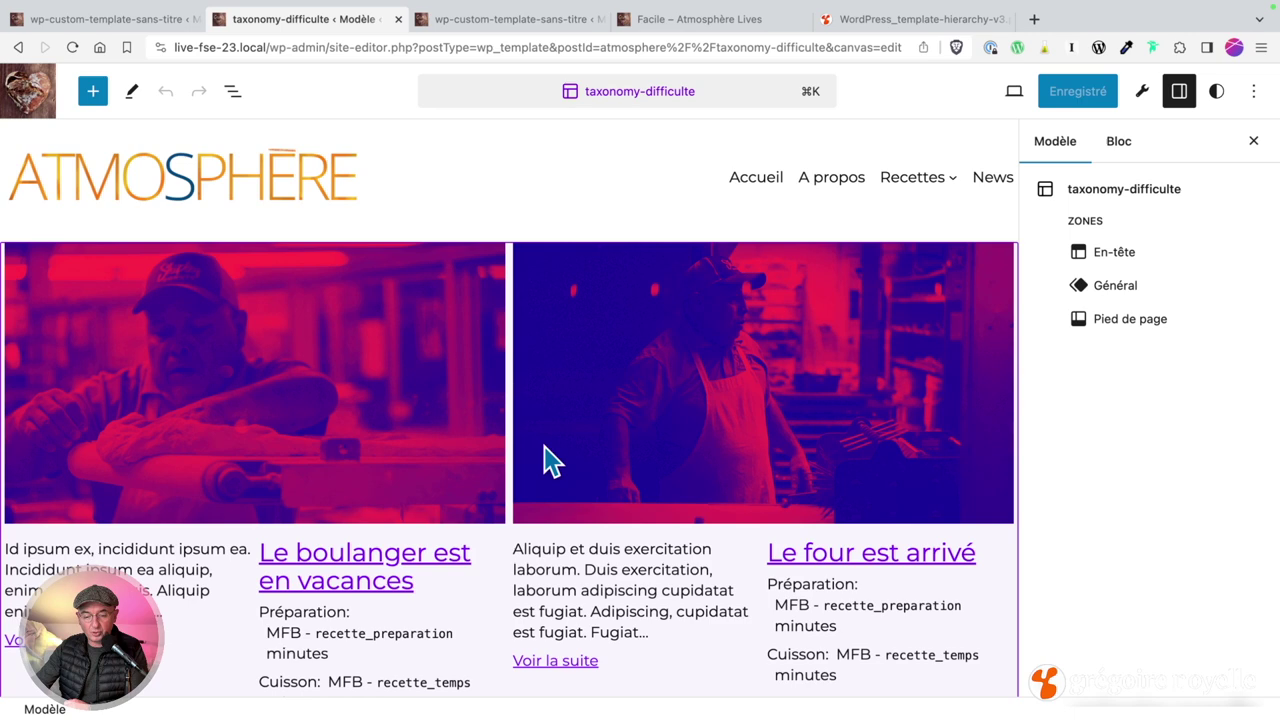
Step: Expand the archives-recettes part in the block list and open it for editing down to its Modèle de publication block
scroll(370, 607, "down", 5)
scroll(391, 366, "up", 5)
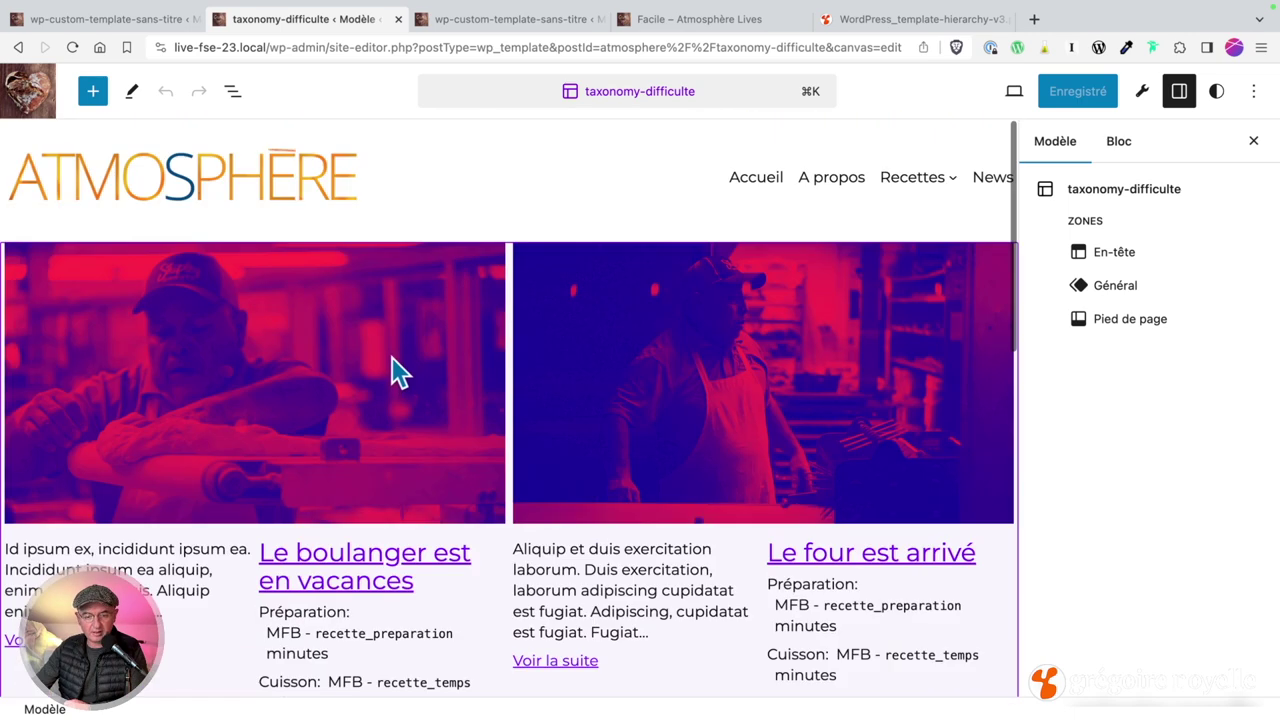
left_click(391, 366)
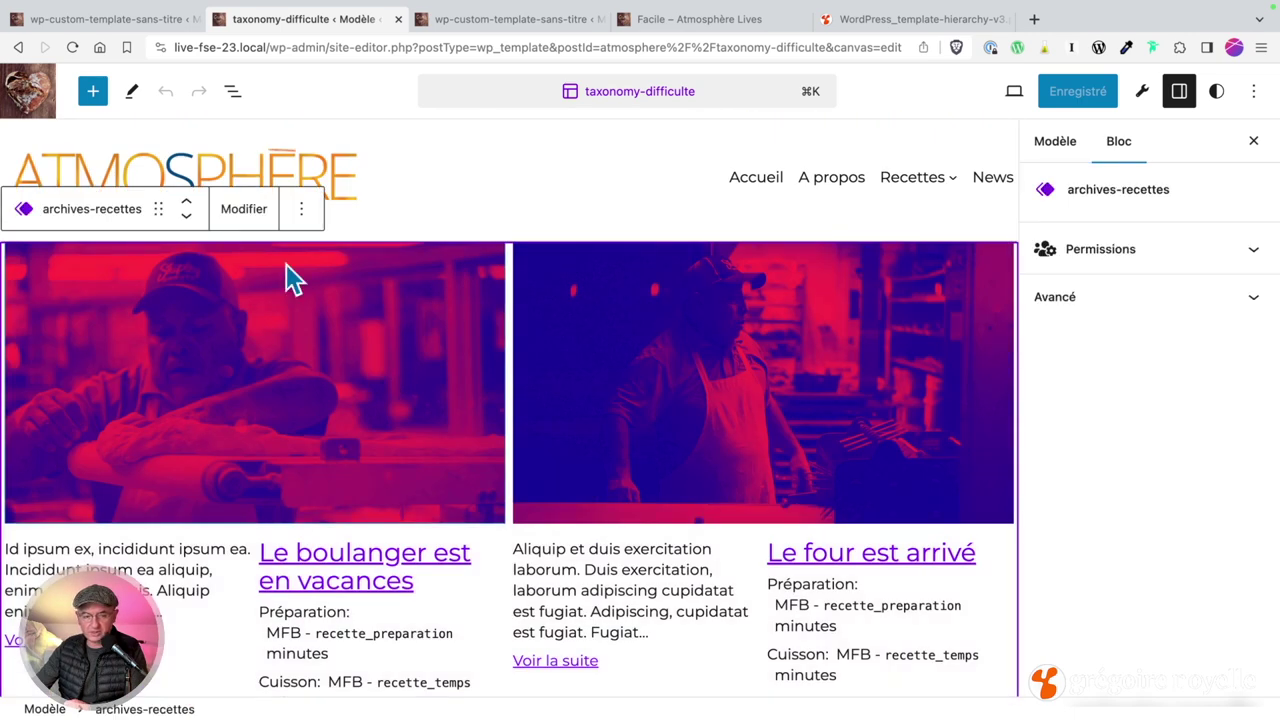
left_click(232, 91)
left_click(40, 252)
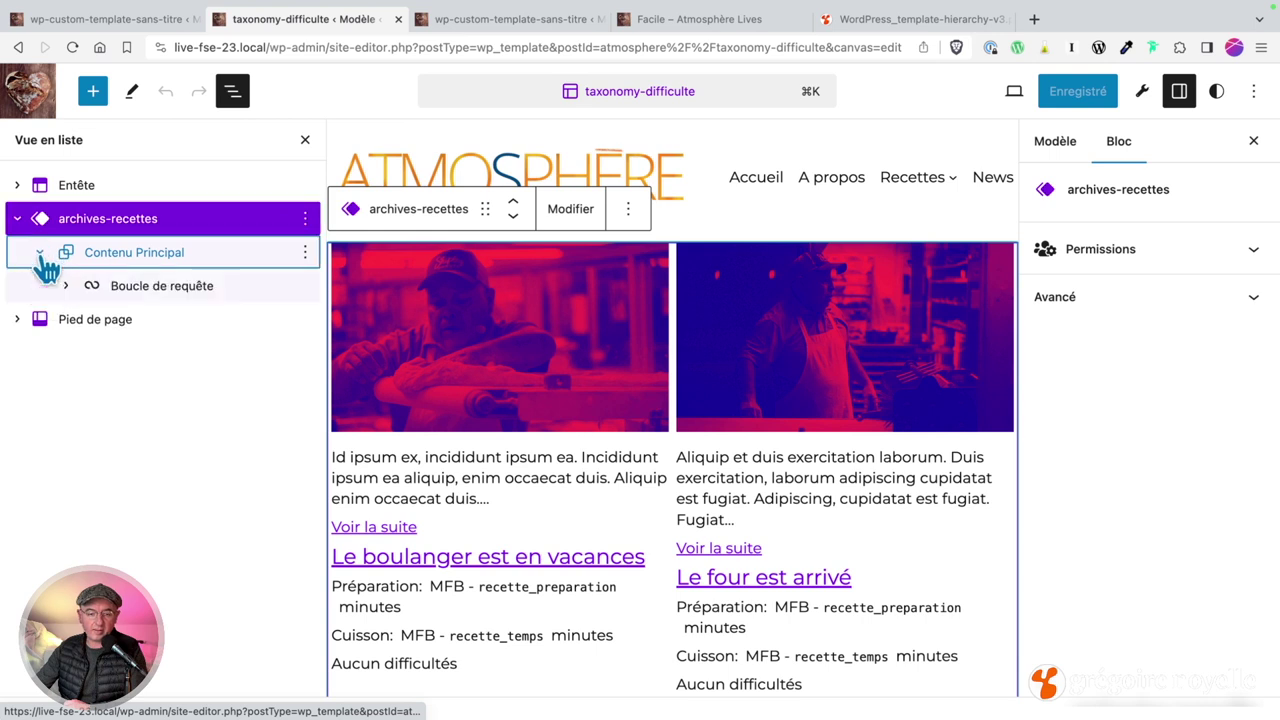
left_click(155, 297)
scroll(1151, 529, "down", 5)
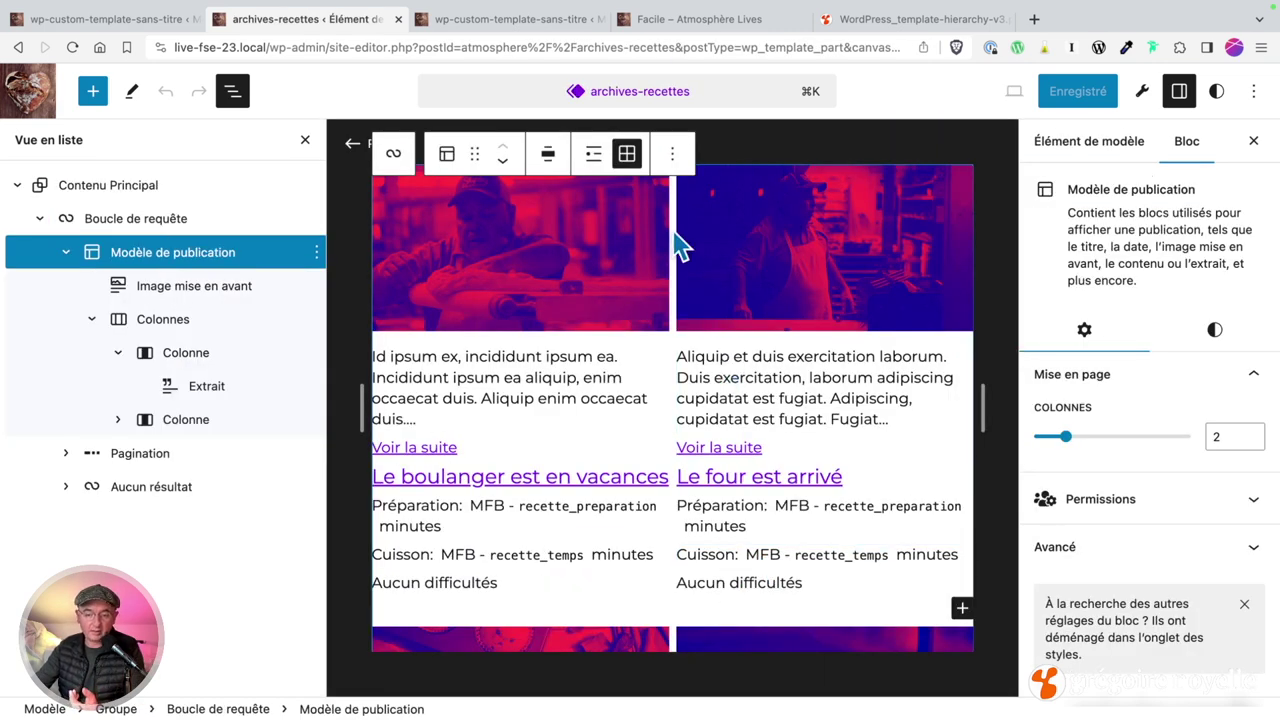
Step: Reload the Facile page on the live site and open the Moyen difficulty page
left_click(665, 24)
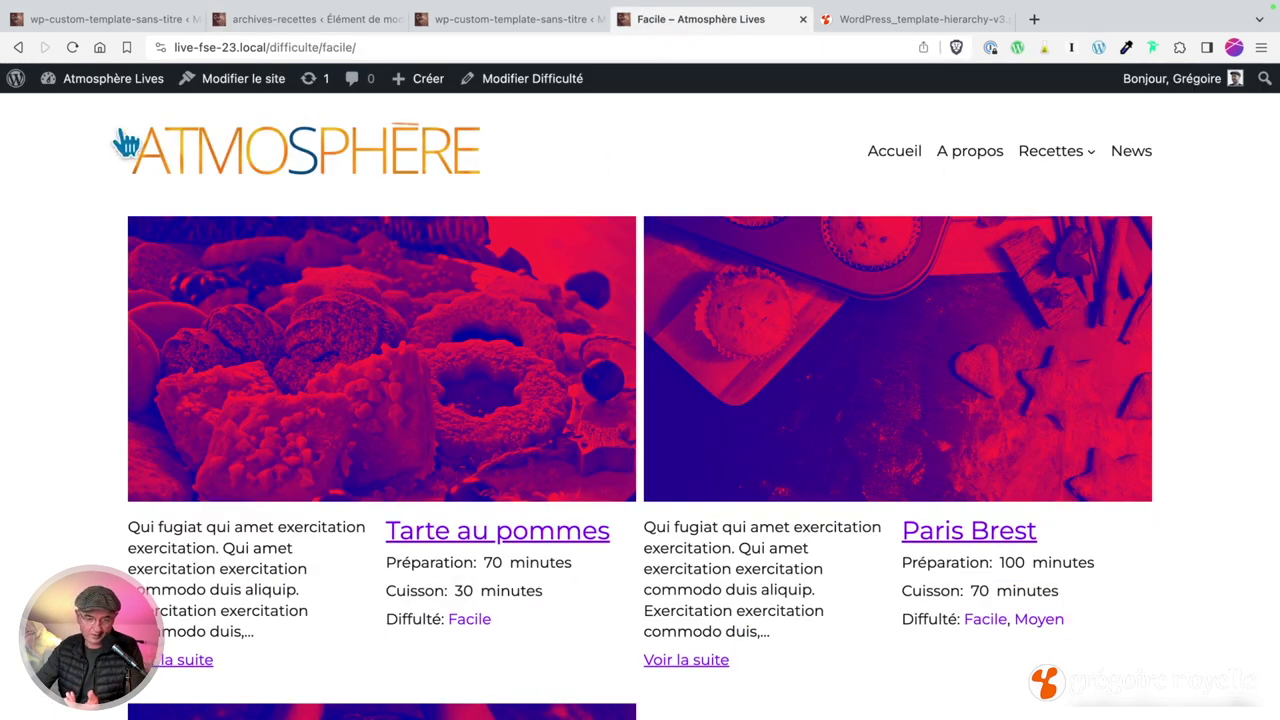
left_click(76, 52)
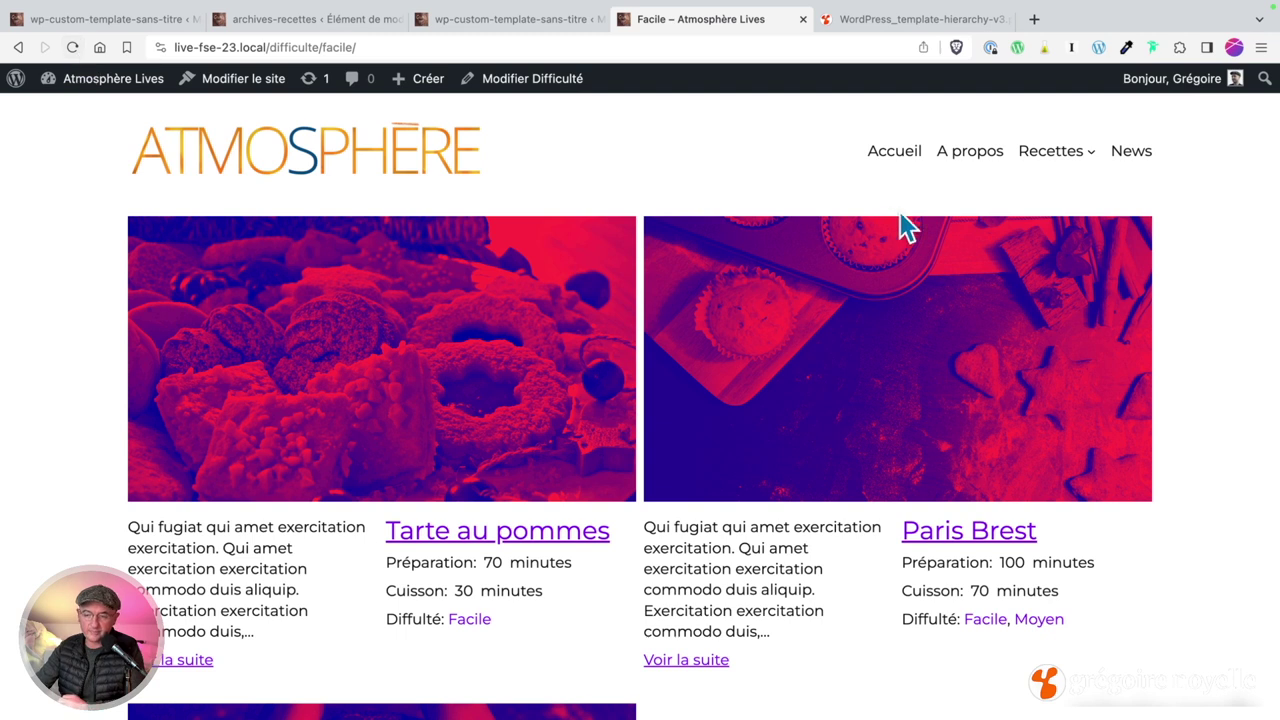
mouse_move(1050, 150)
left_click(945, 216)
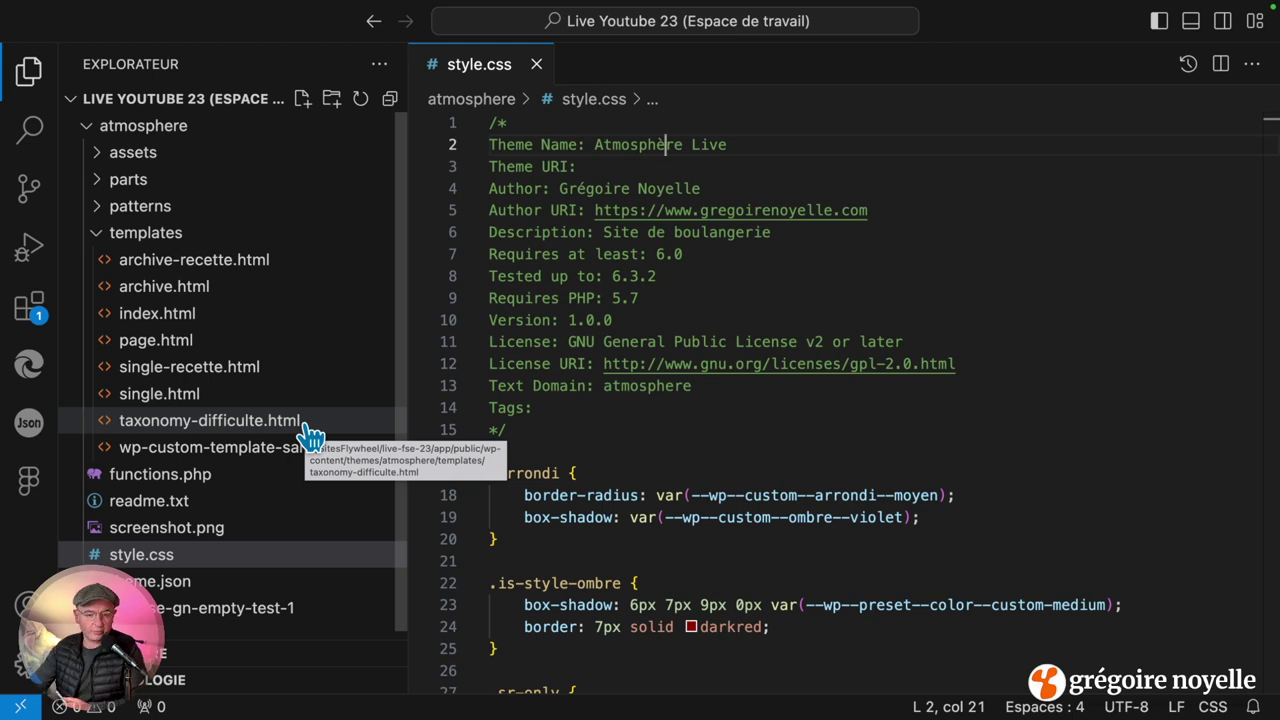
Step: Expand the theme's patterns folder in VS Code and review the Difficulté taxonomy's publication type, Public and Hiérarchique settings in the browser
left_click(98, 210)
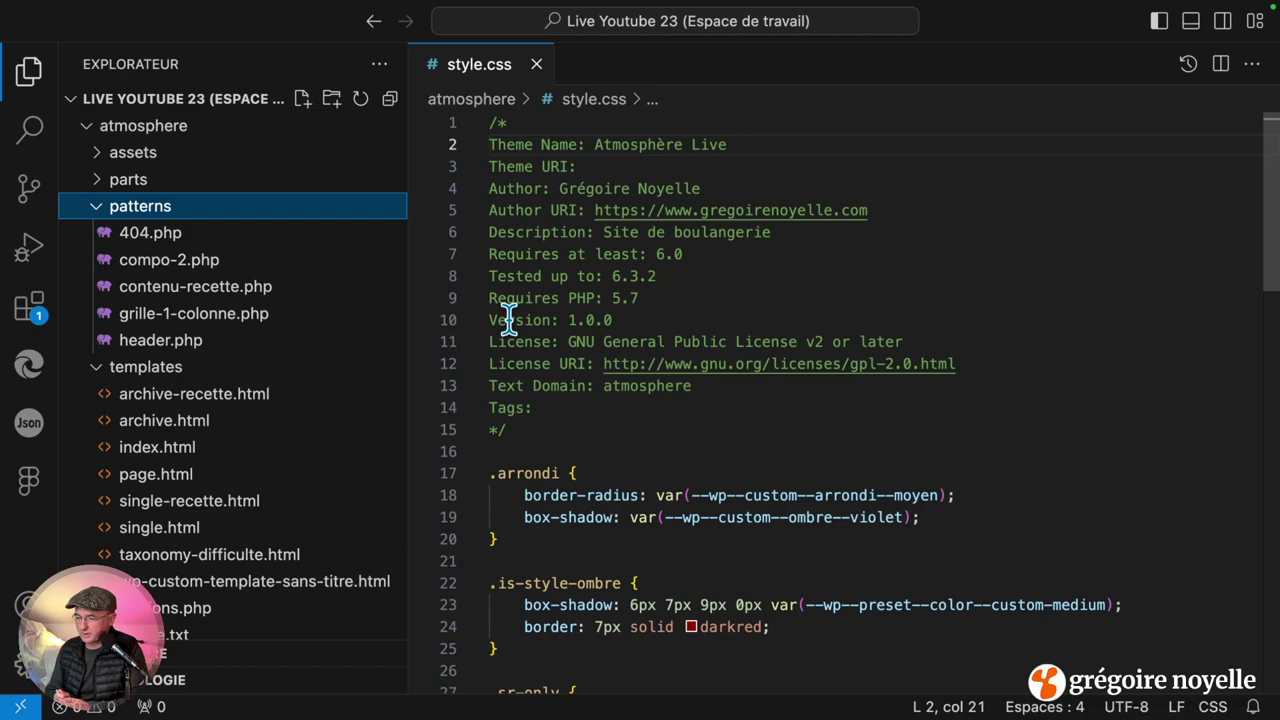
key("super+Tab")
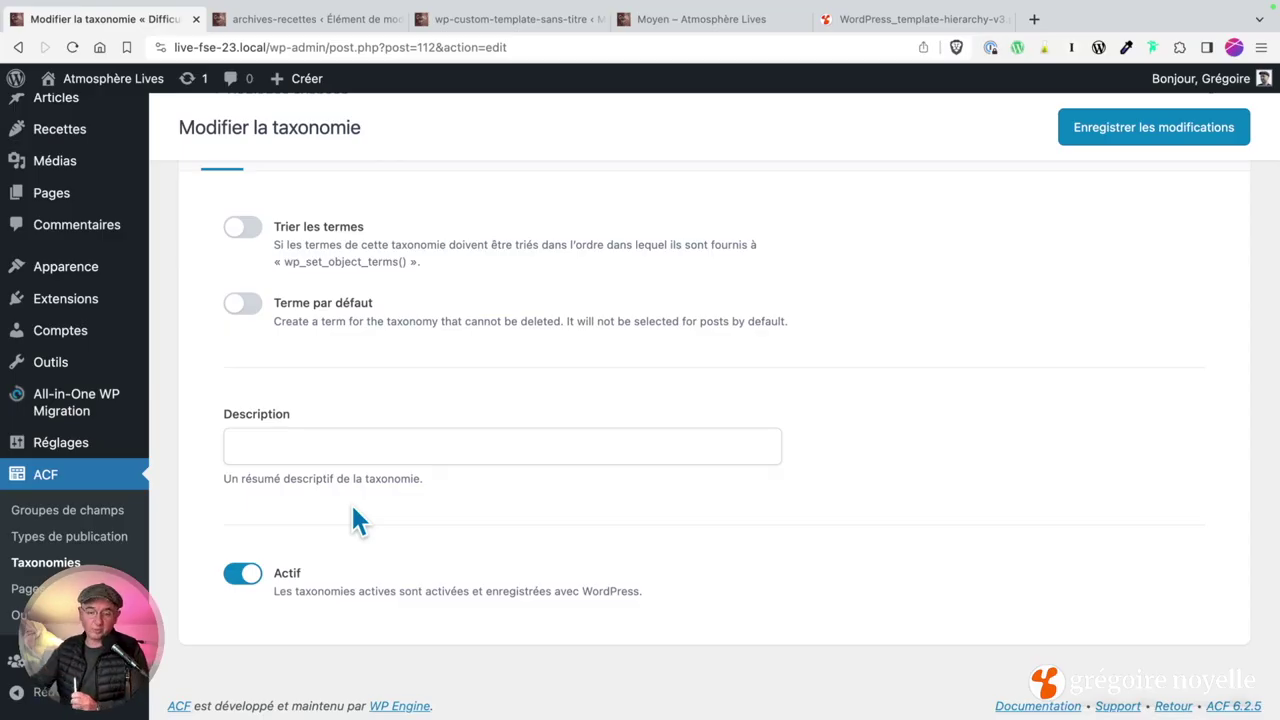
scroll(358, 460, "up", 10)
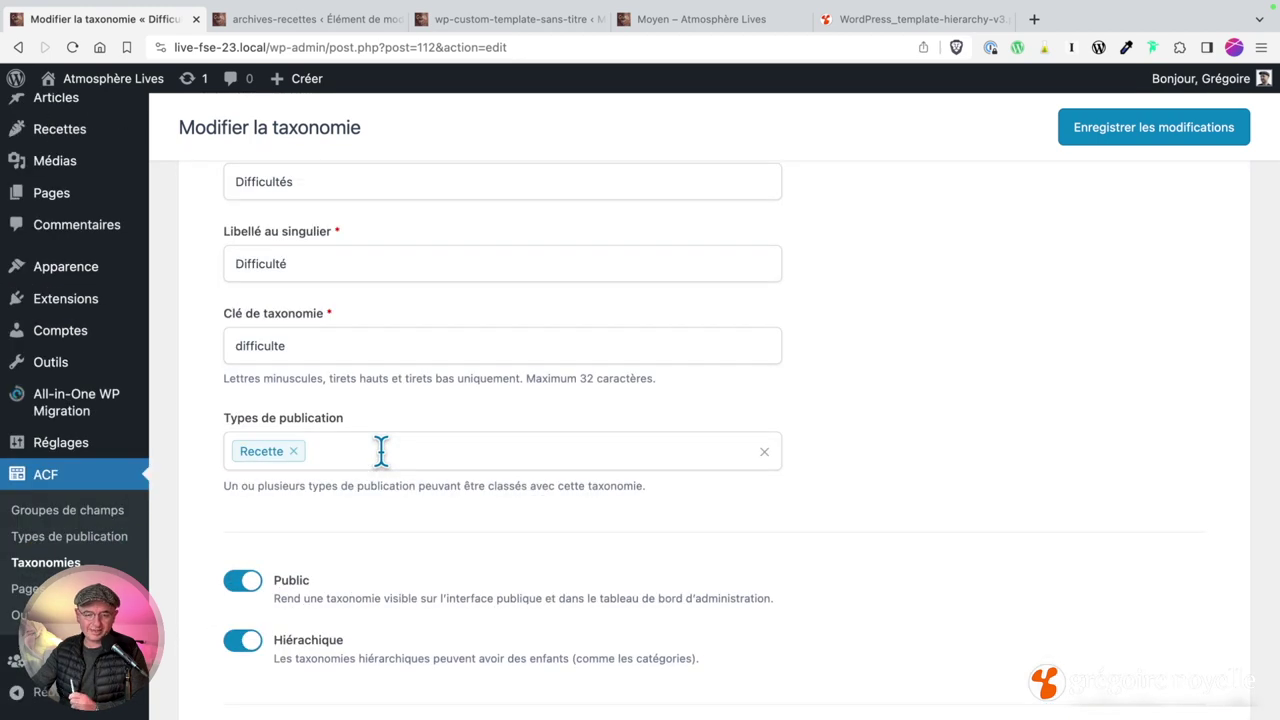
scroll(528, 537, "down", 3)
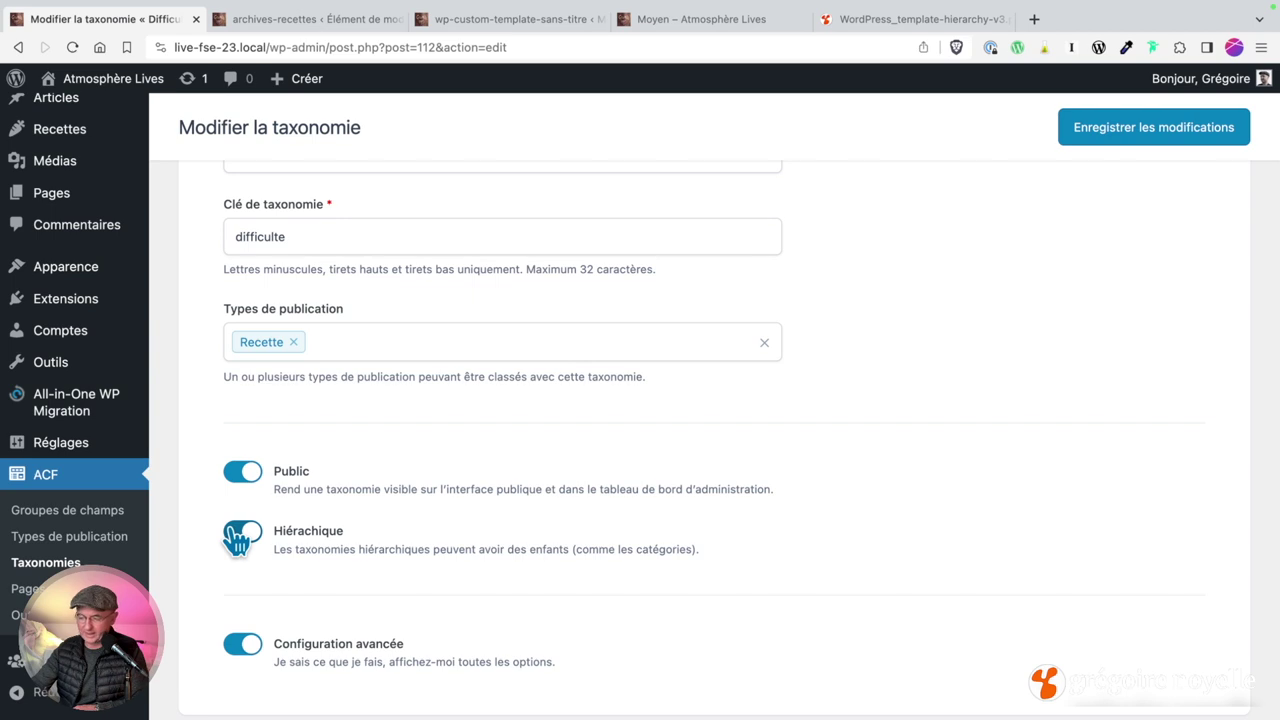
Step: Open the plugin installation page and find the Radio Buttons for Taxonomies plugin page by searching the web for "button radio for taxonomy wordpress"
mouse_move(10, 200)
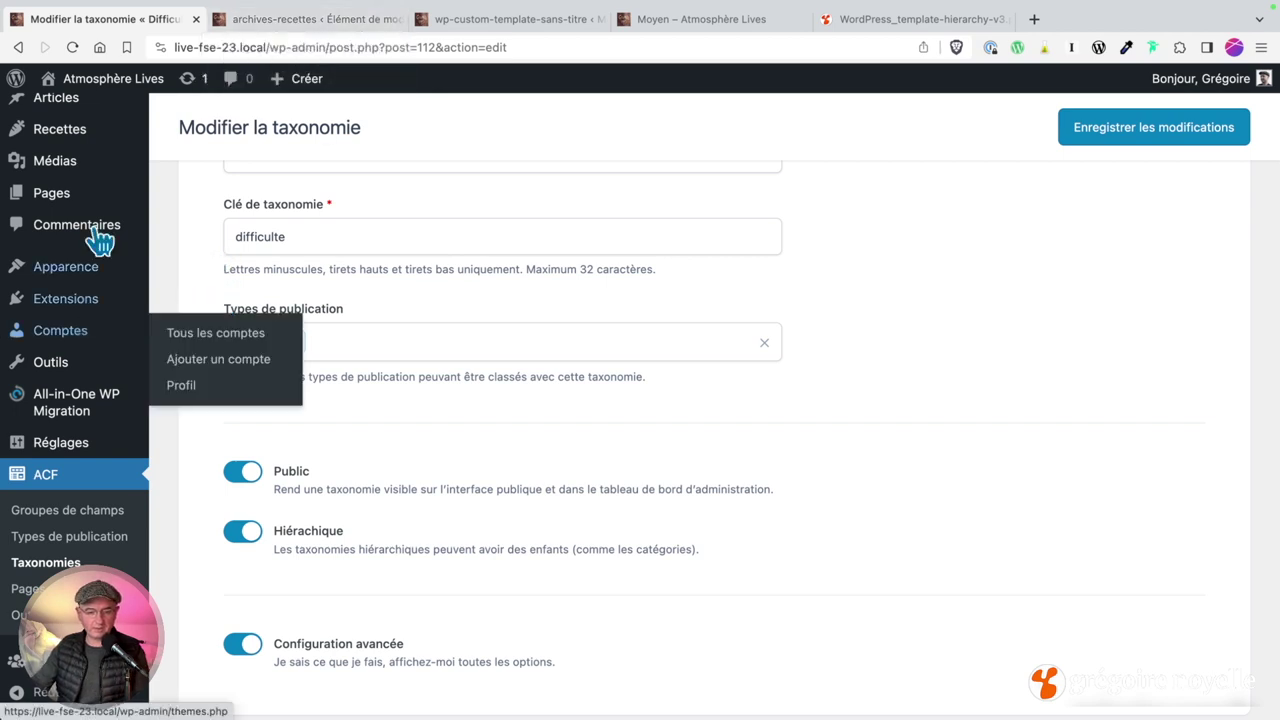
mouse_move(122, 318)
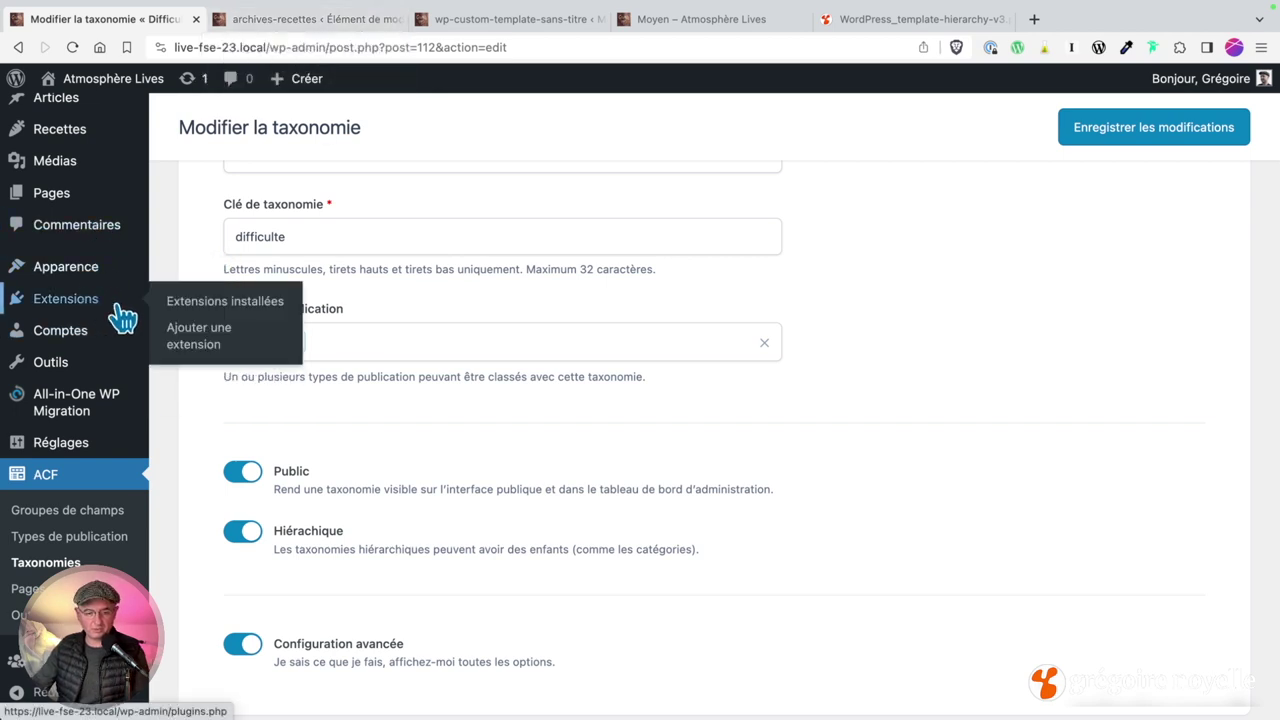
left_click(190, 336)
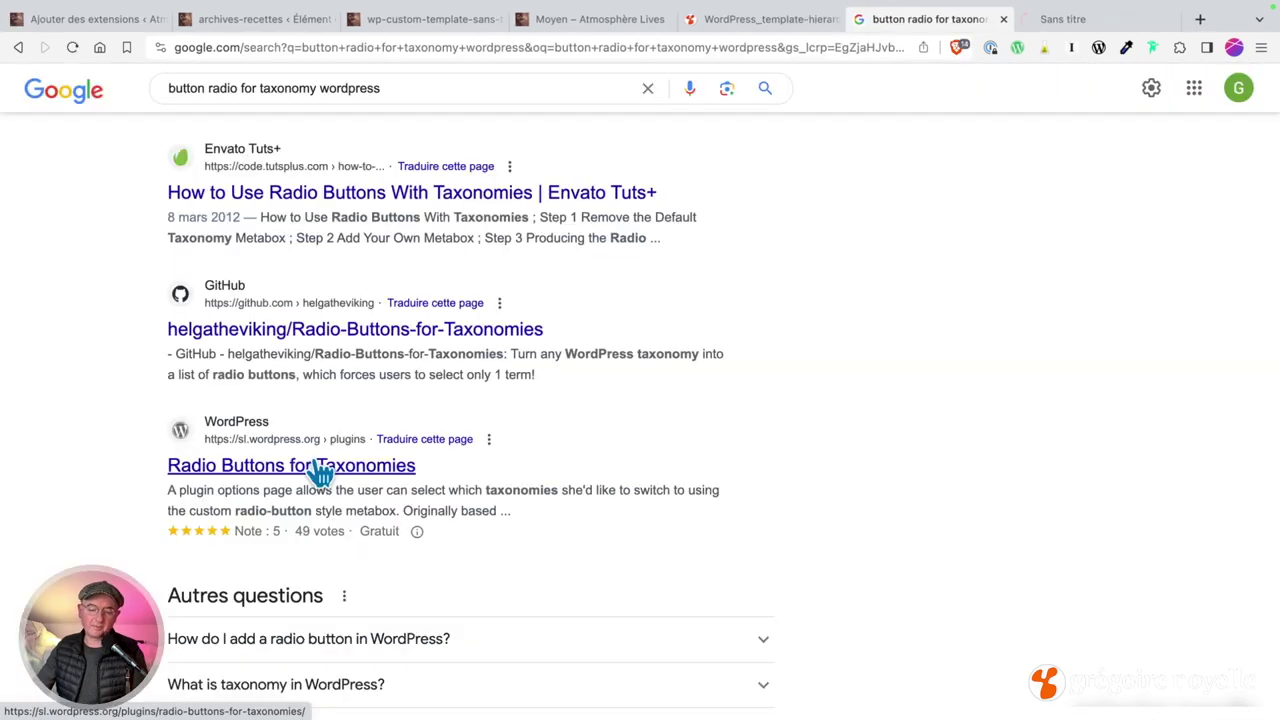
left_click(320, 470, "super")
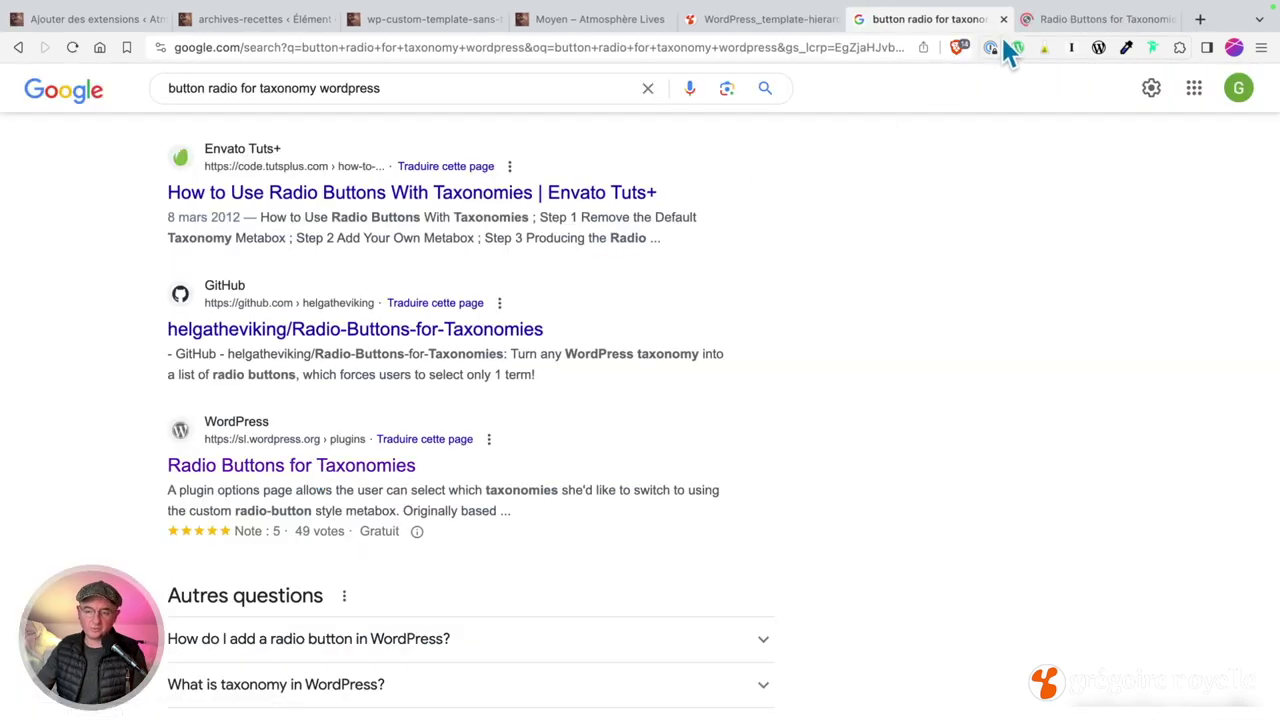
left_click(1077, 26)
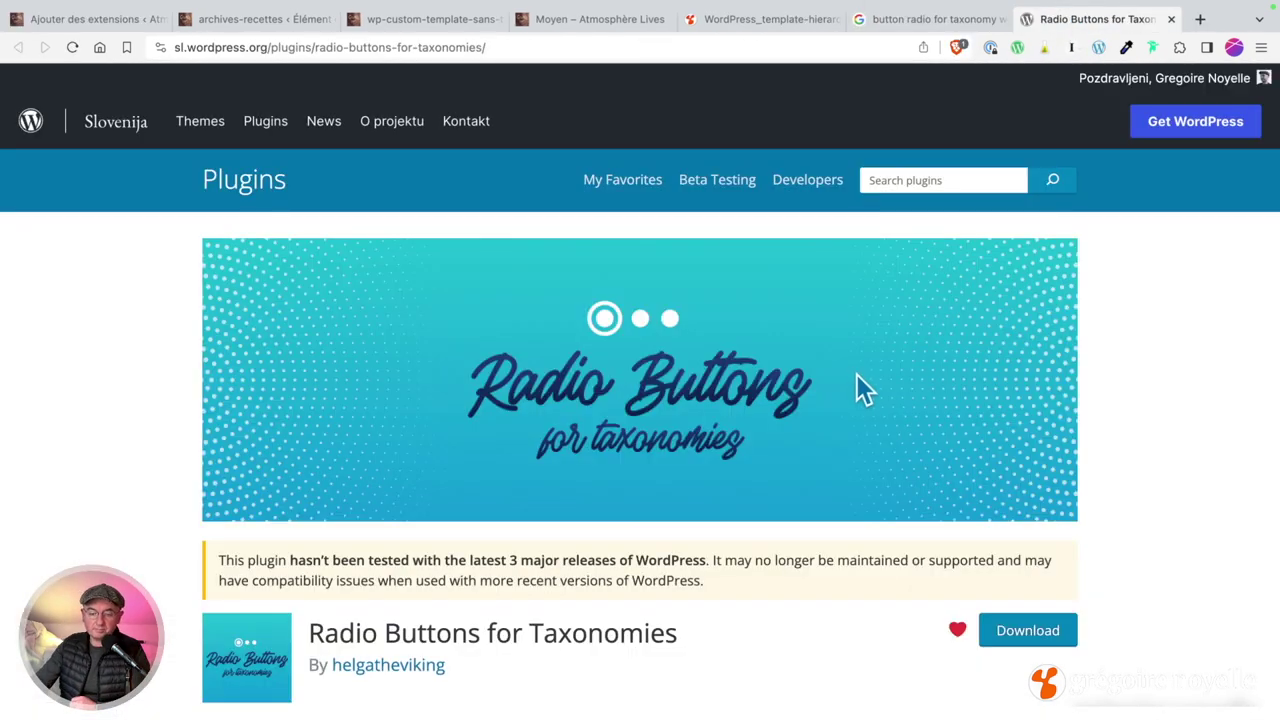
Step: Open the Difficultés taxonomy in ACF and review the Visibilité options in its advanced settings, including Afficher la colonne « Admin »
scroll(858, 375, "down", 1)
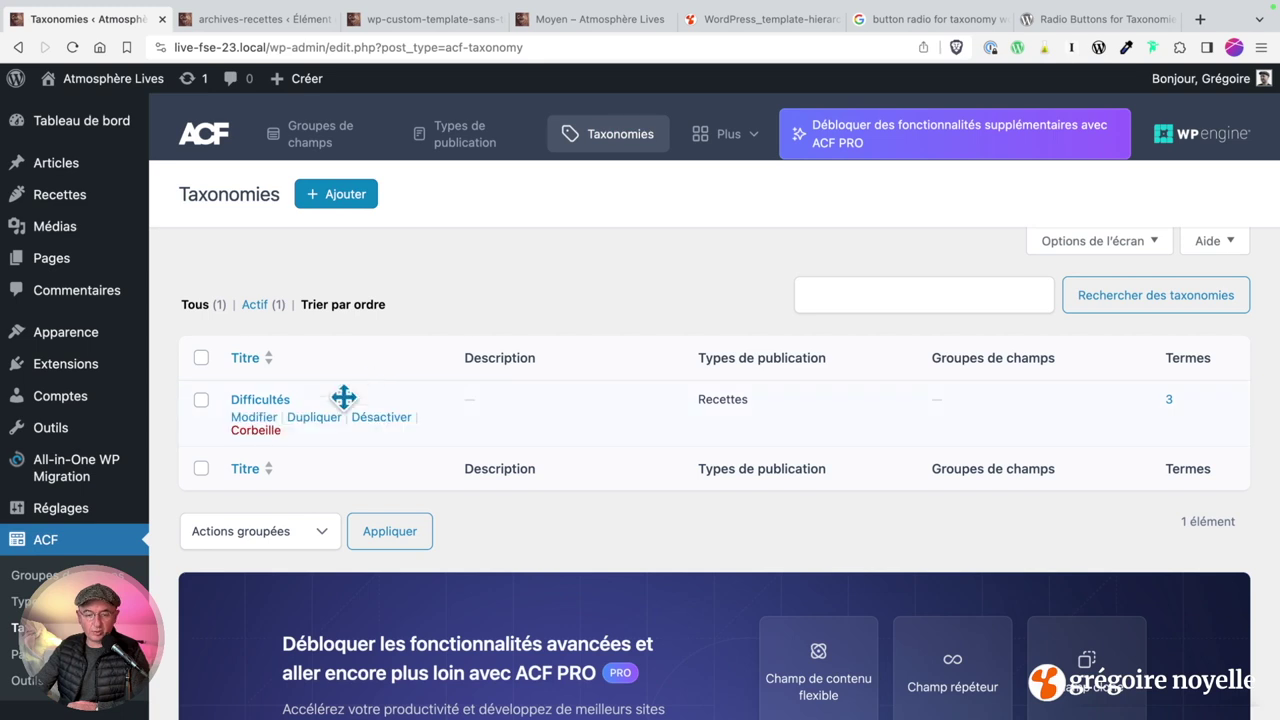
left_click(268, 400)
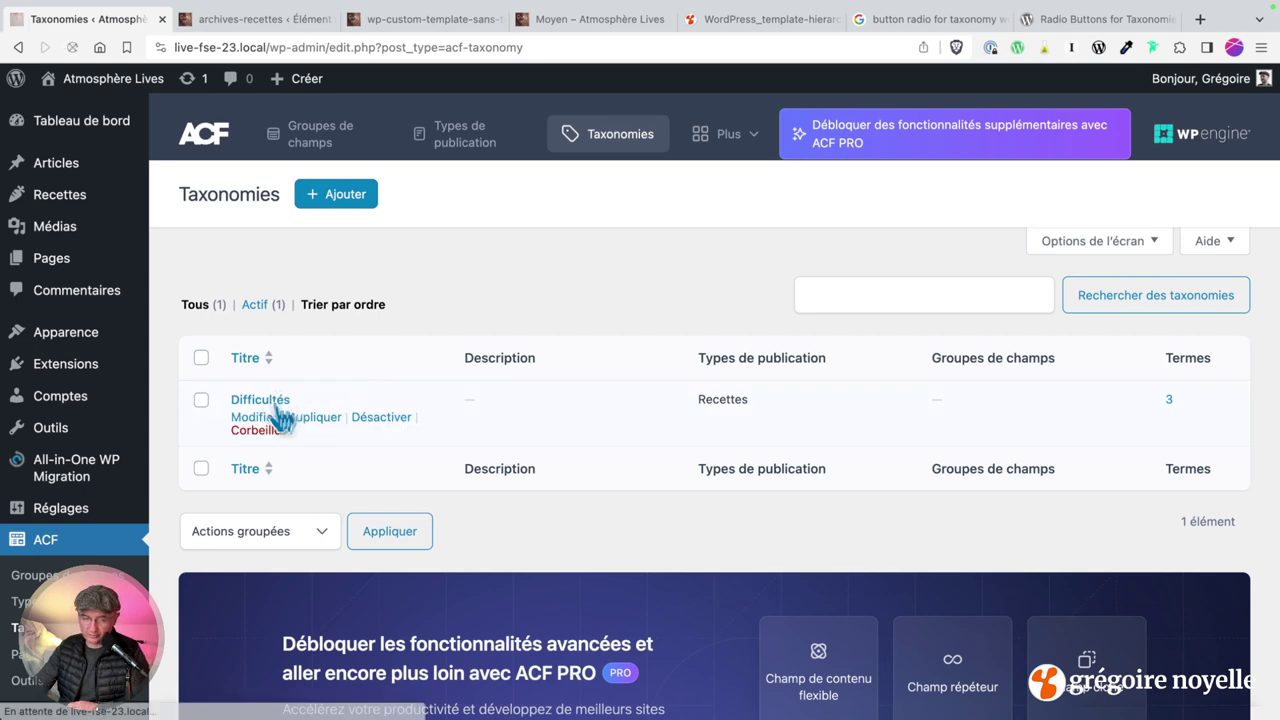
scroll(472, 410, "down", 2)
scroll(476, 418, "down", 10)
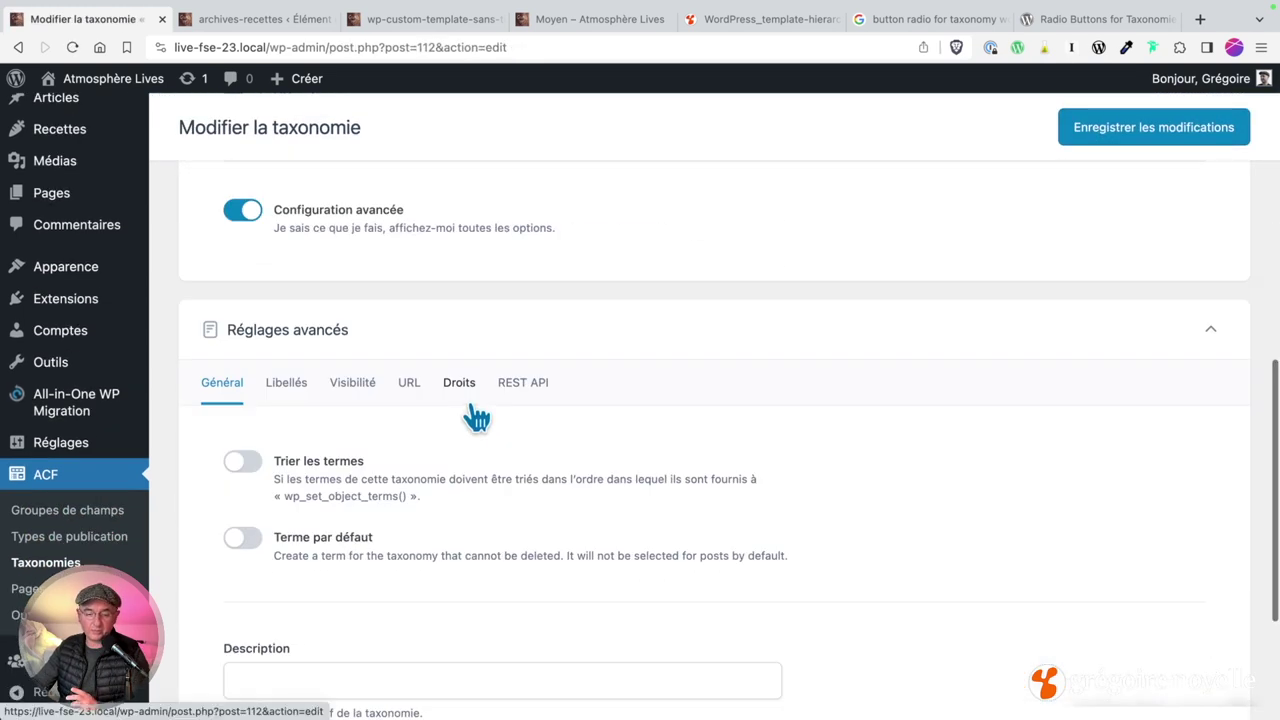
left_click(353, 240)
scroll(449, 337, "down", 4)
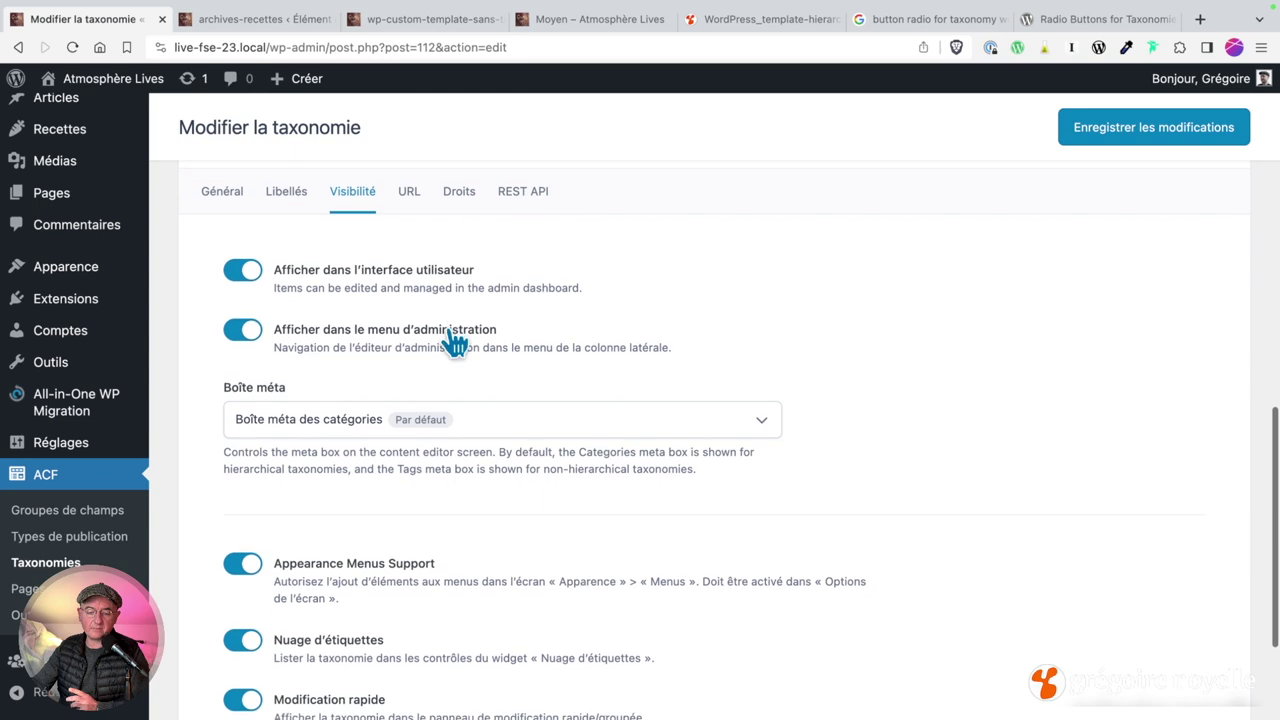
left_click(242, 630)
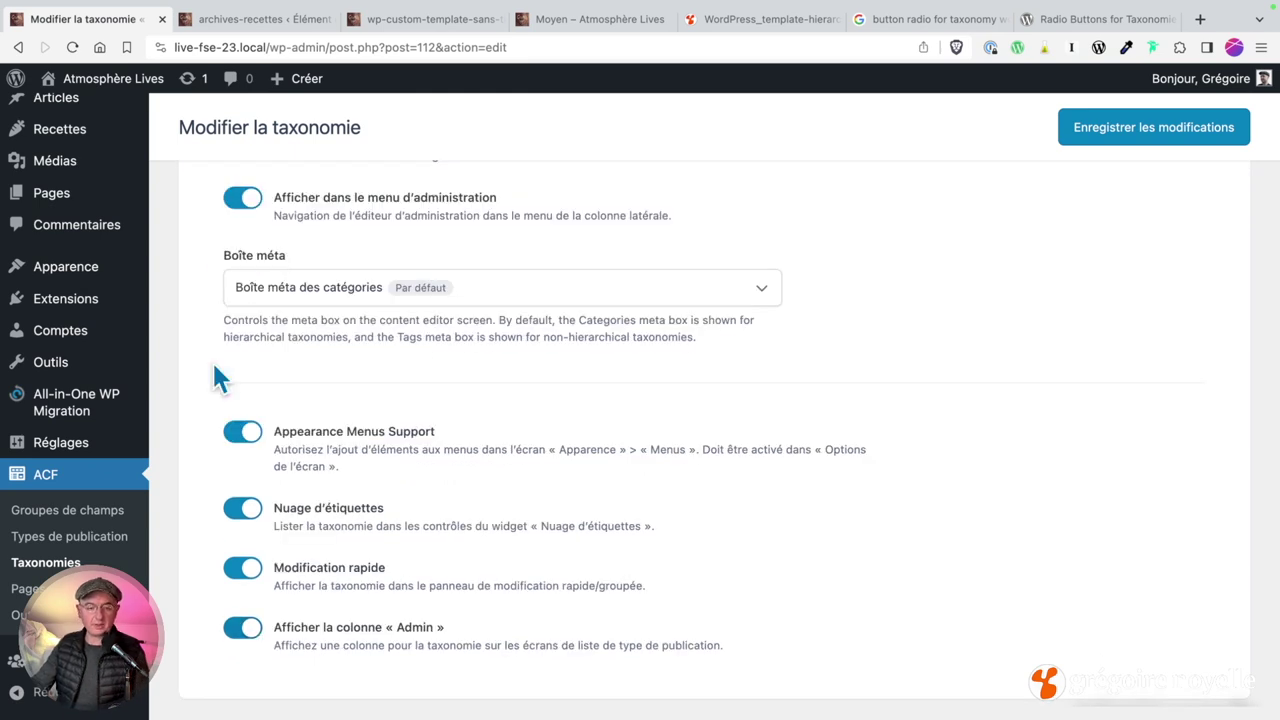
Step: Open the Recettes list in a new browser tab and check its Difficultés column
left_click(95, 143, "super")
key("ctrl+Tab")
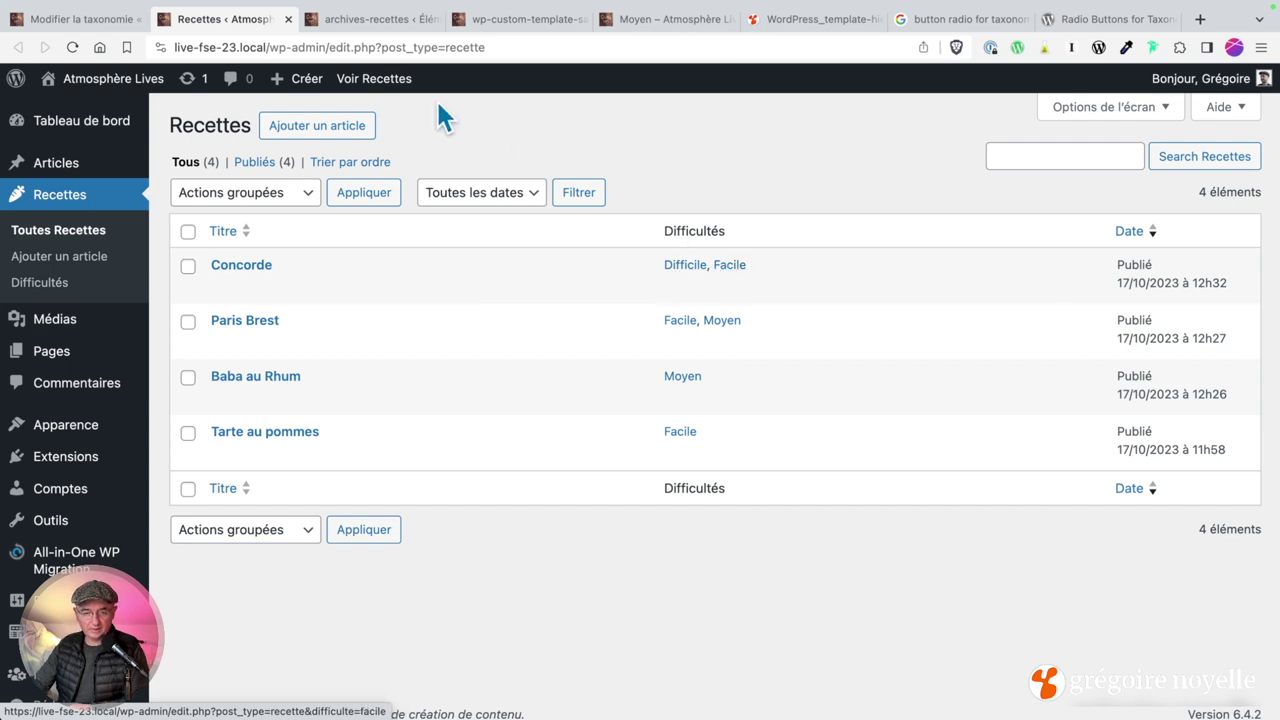
left_click(384, 24)
Step: Return to the Difficultés taxonomy settings and review the Libellés and Visibilité options, ending at the Recette publication type
left_click(95, 19)
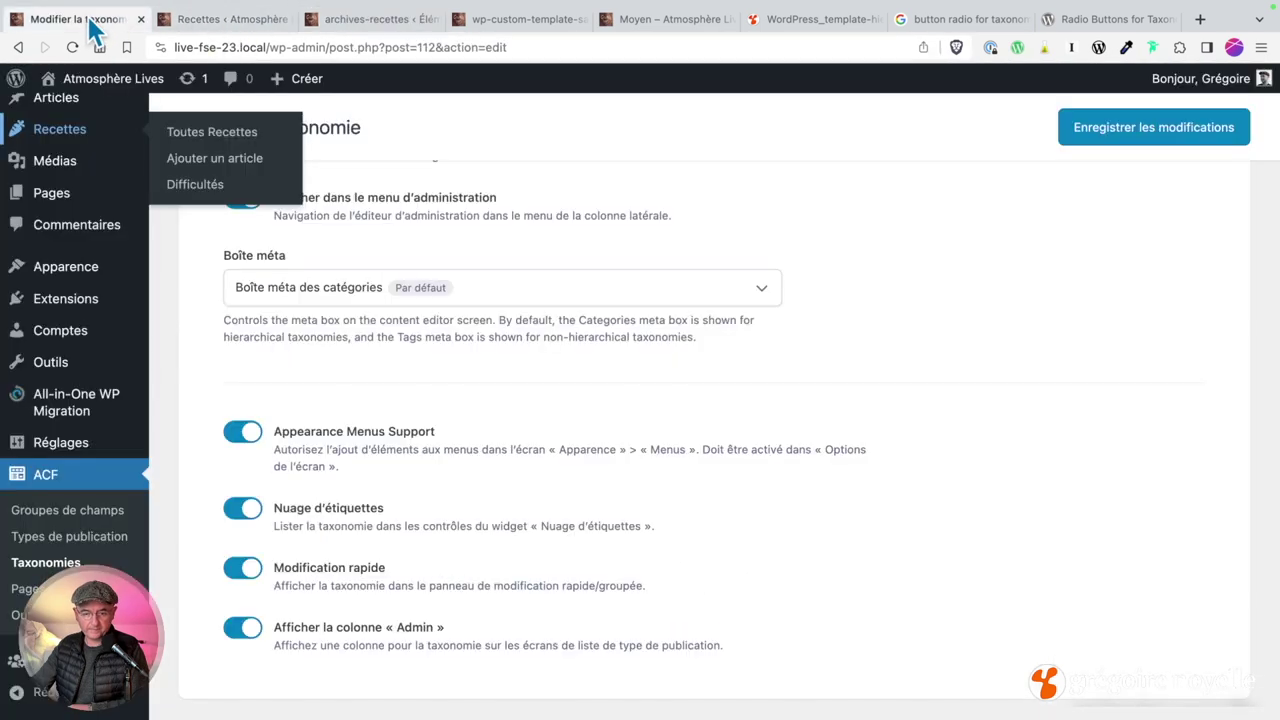
left_click(290, 312)
left_click(354, 312)
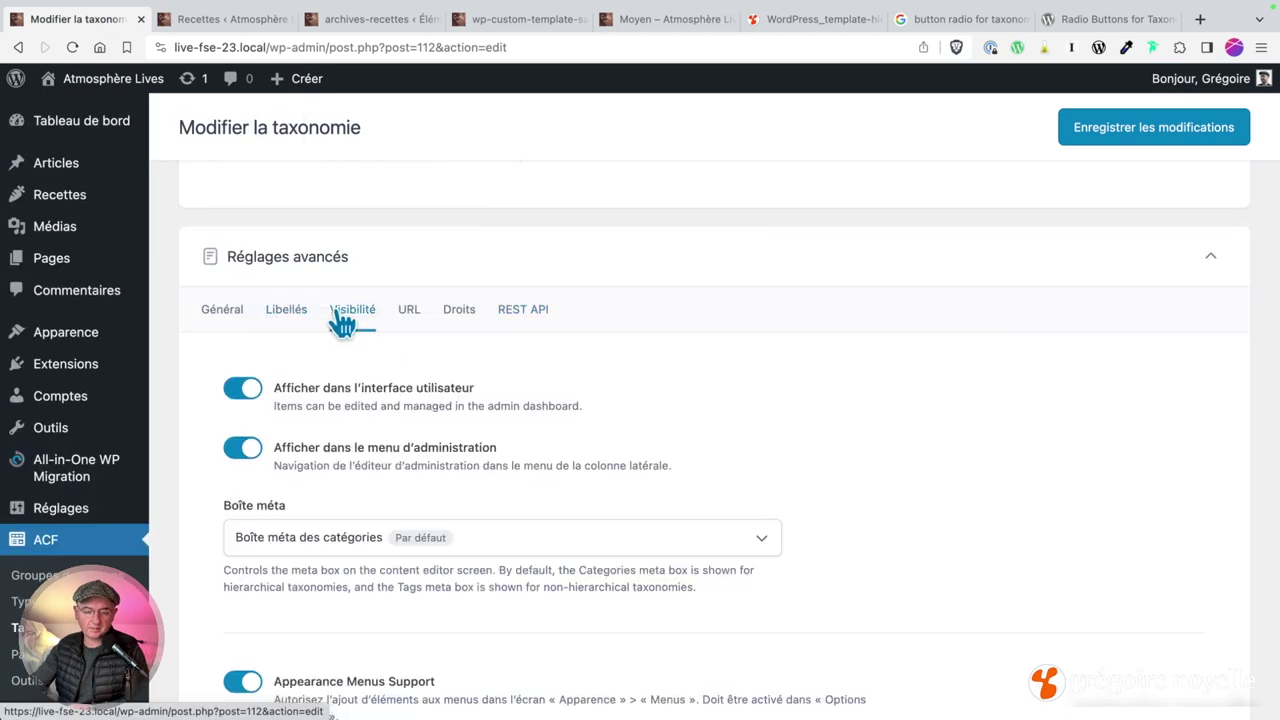
scroll(437, 471, "down", 2)
scroll(443, 487, "down", 5)
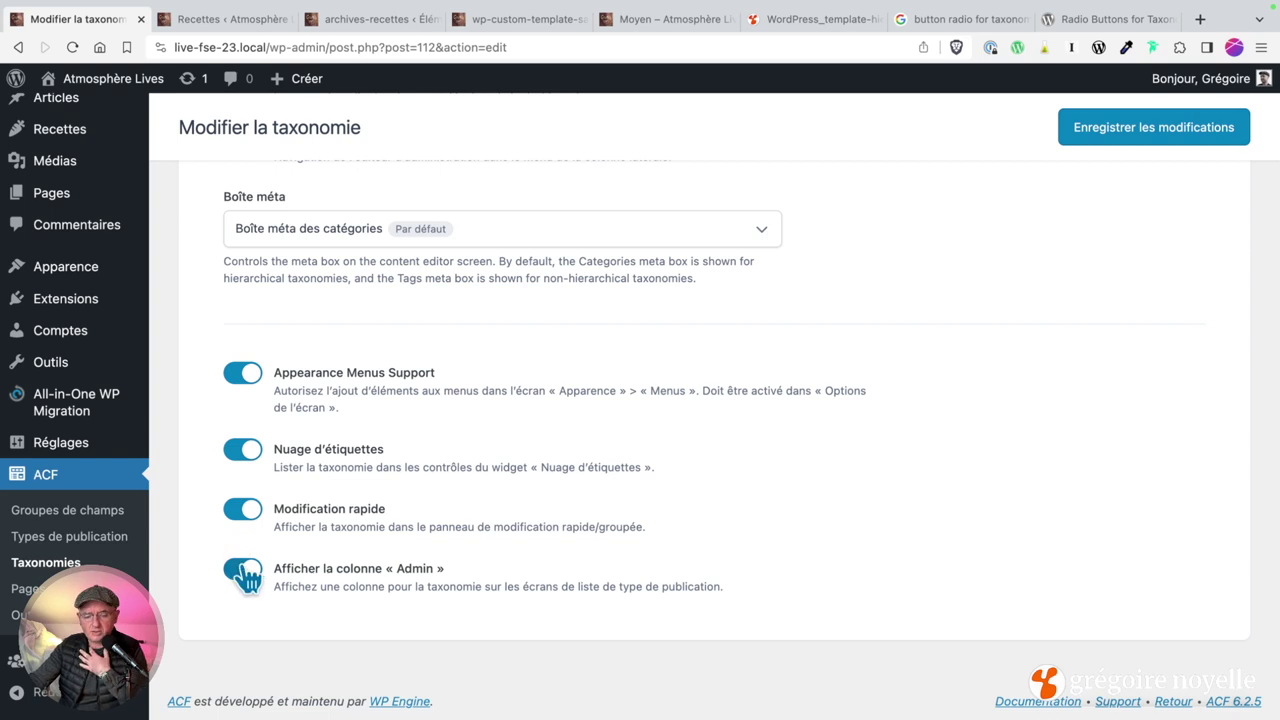
scroll(598, 505, "up", 15)
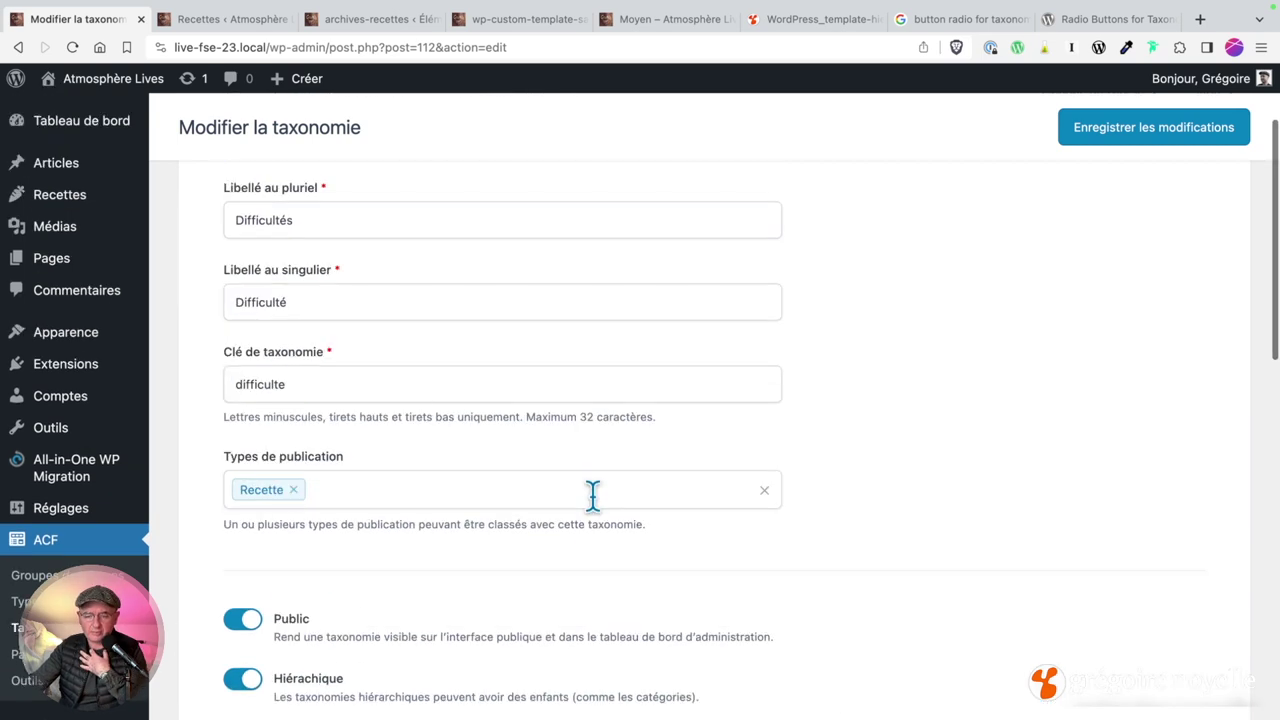
Step: Search the WordPress plugin directory for "advanced query block" and open the Advanced Query Loop plugin page
key("ctrl+Tab")
left_click(1090, 19)
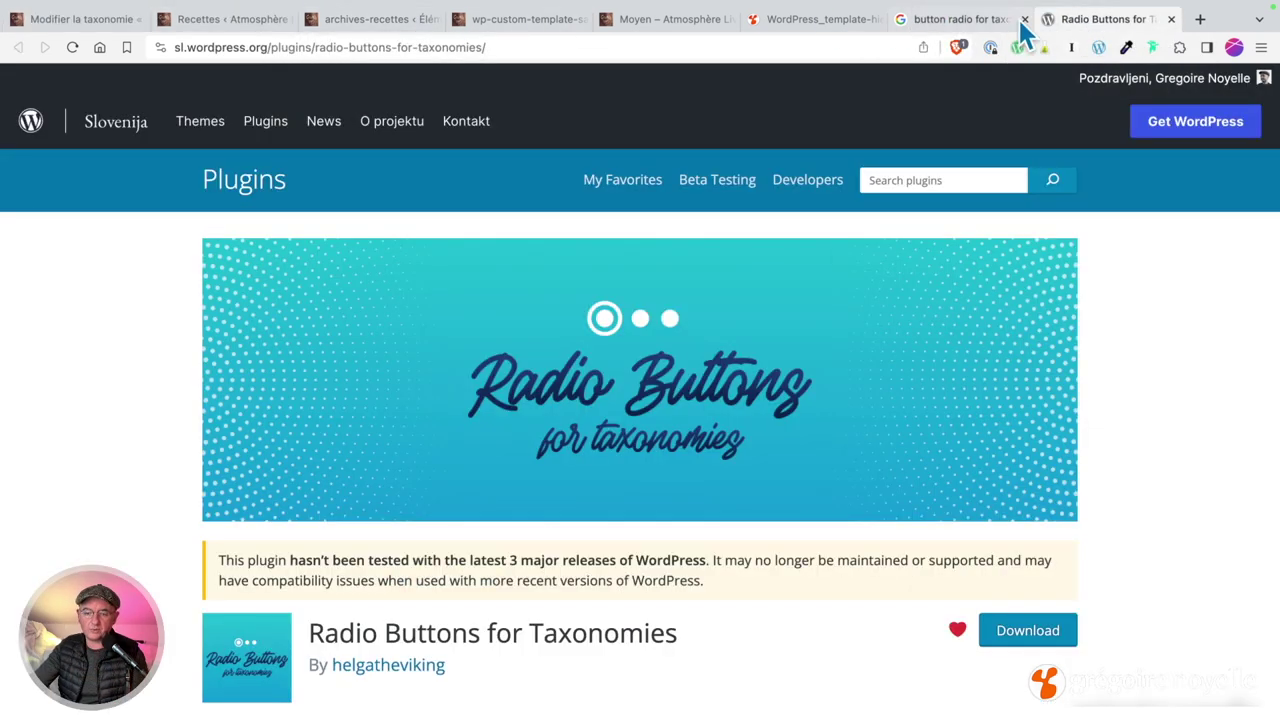
left_click(926, 170)
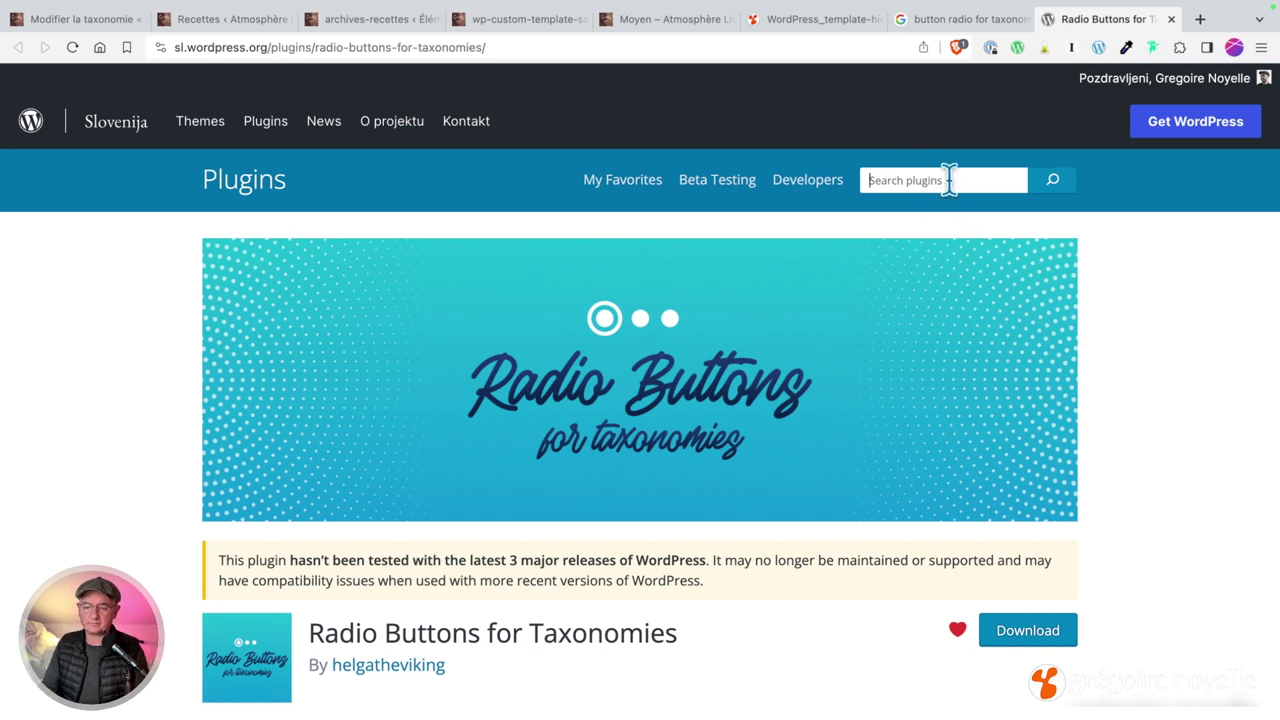
type("a")
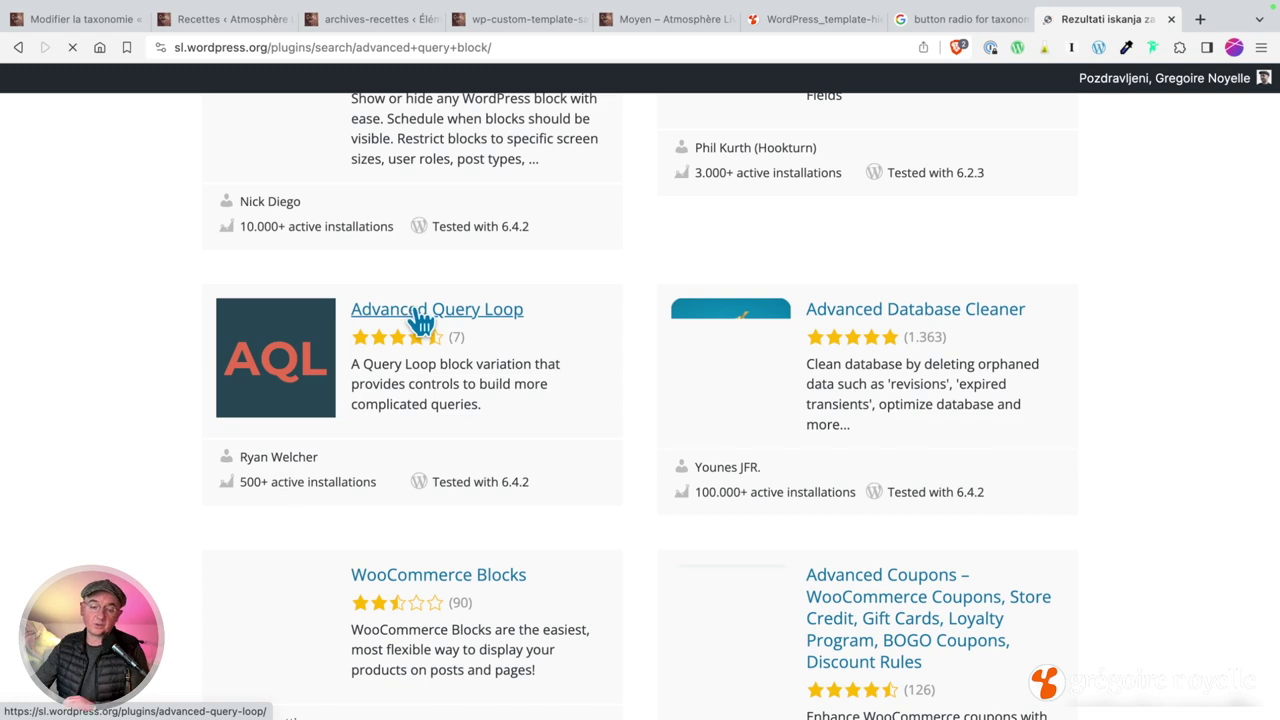
left_click(413, 318)
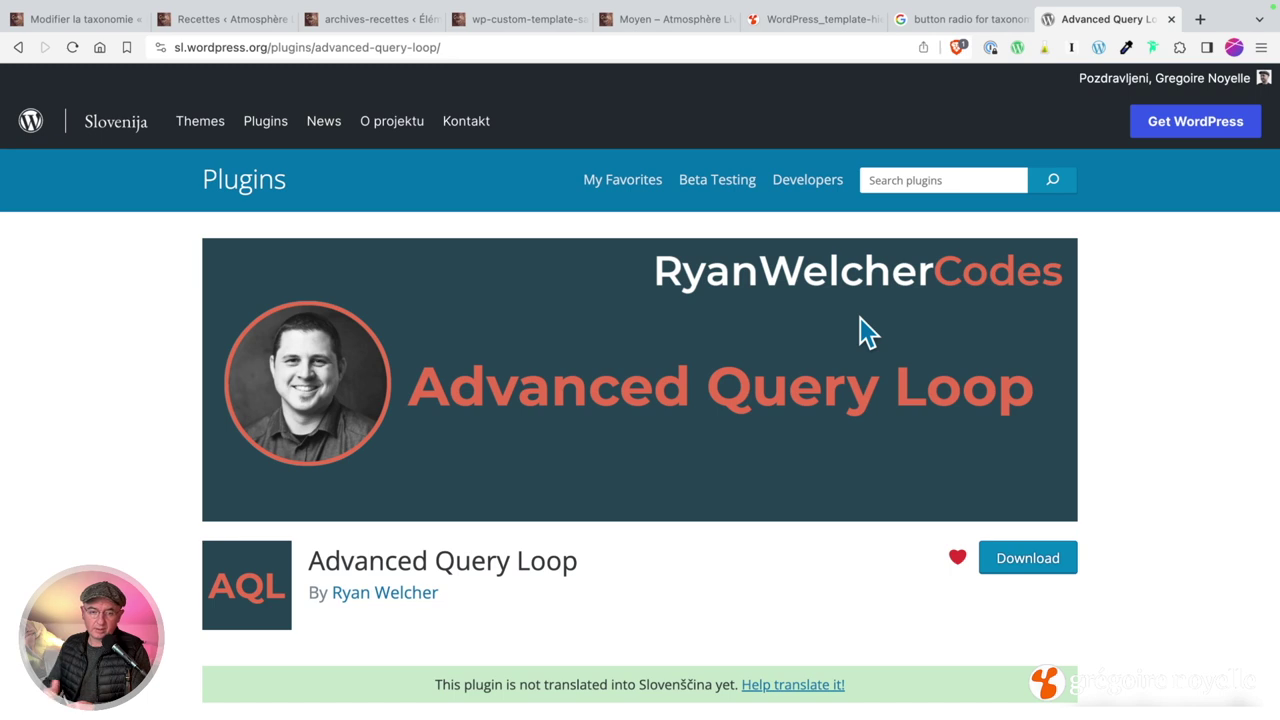
Step: Sort the Recettes list by Trier par ordre and rearrange it as Concorde, Paris Brest, Baba au Rhum, Tarte au pommes
left_click(236, 28)
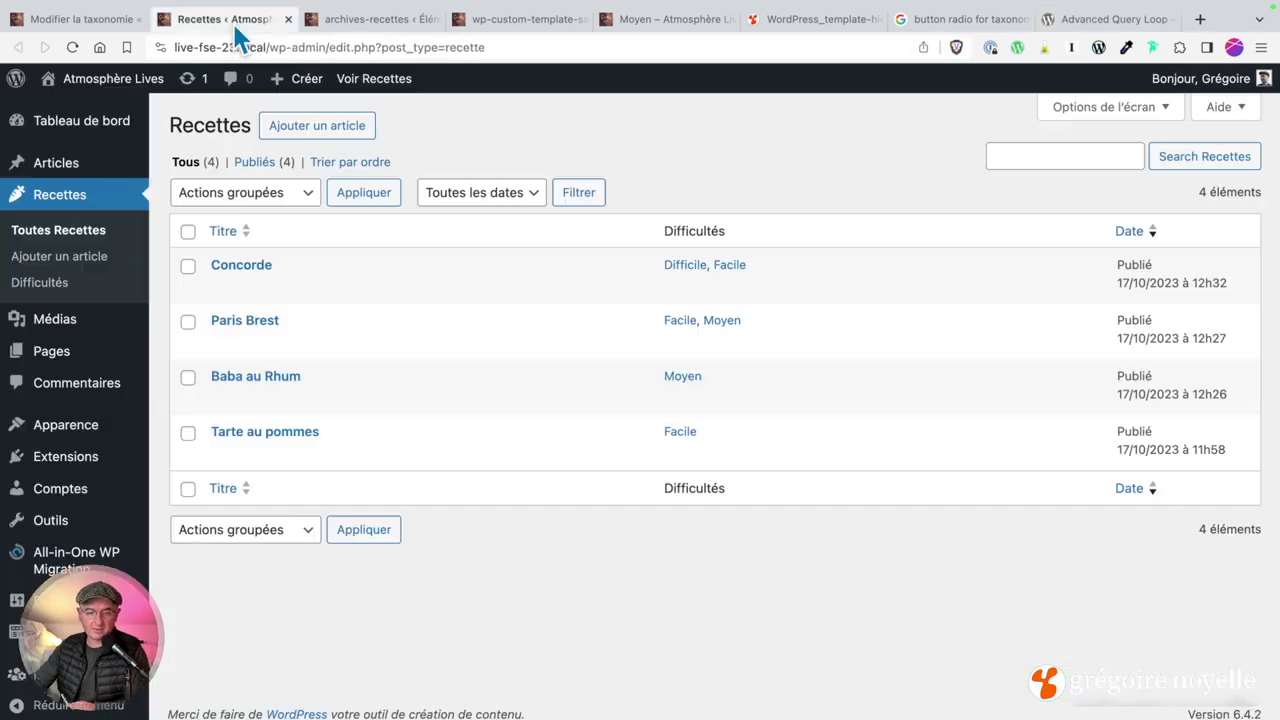
left_click(362, 164)
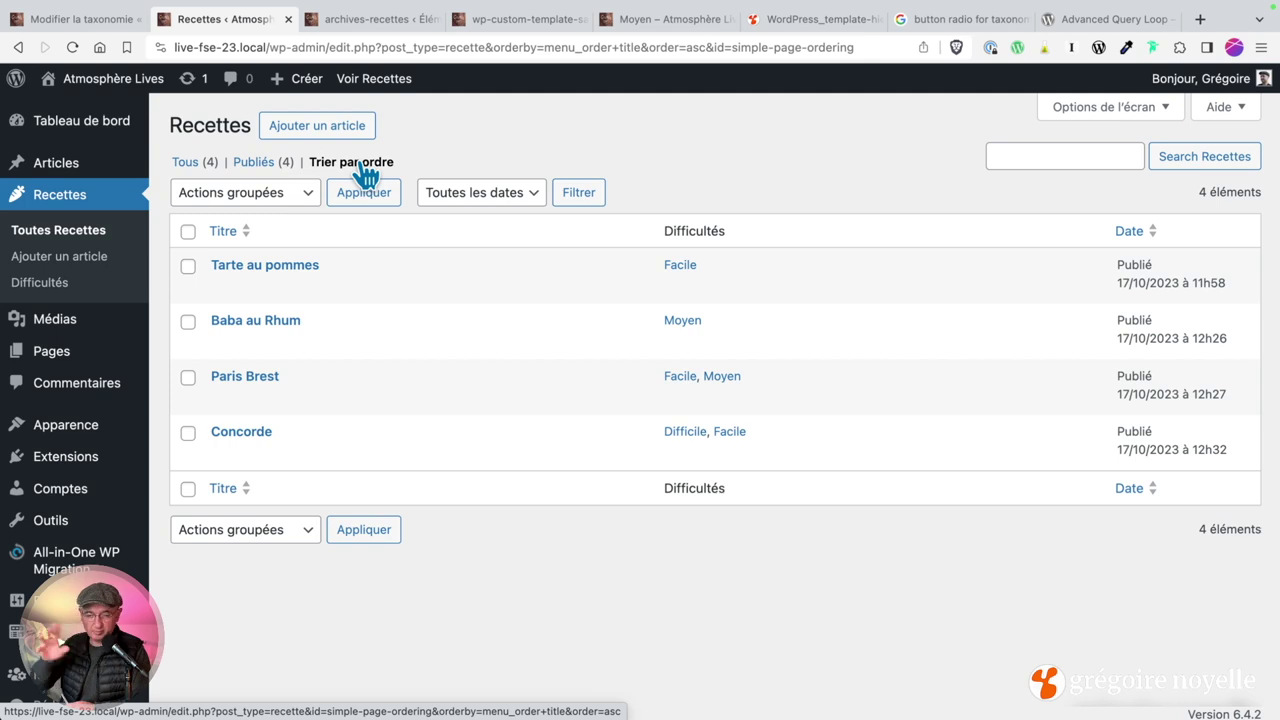
left_click_drag(457, 277, 531, 431)
left_click_drag(475, 321, 514, 257)
left_click_drag(520, 371, 549, 287)
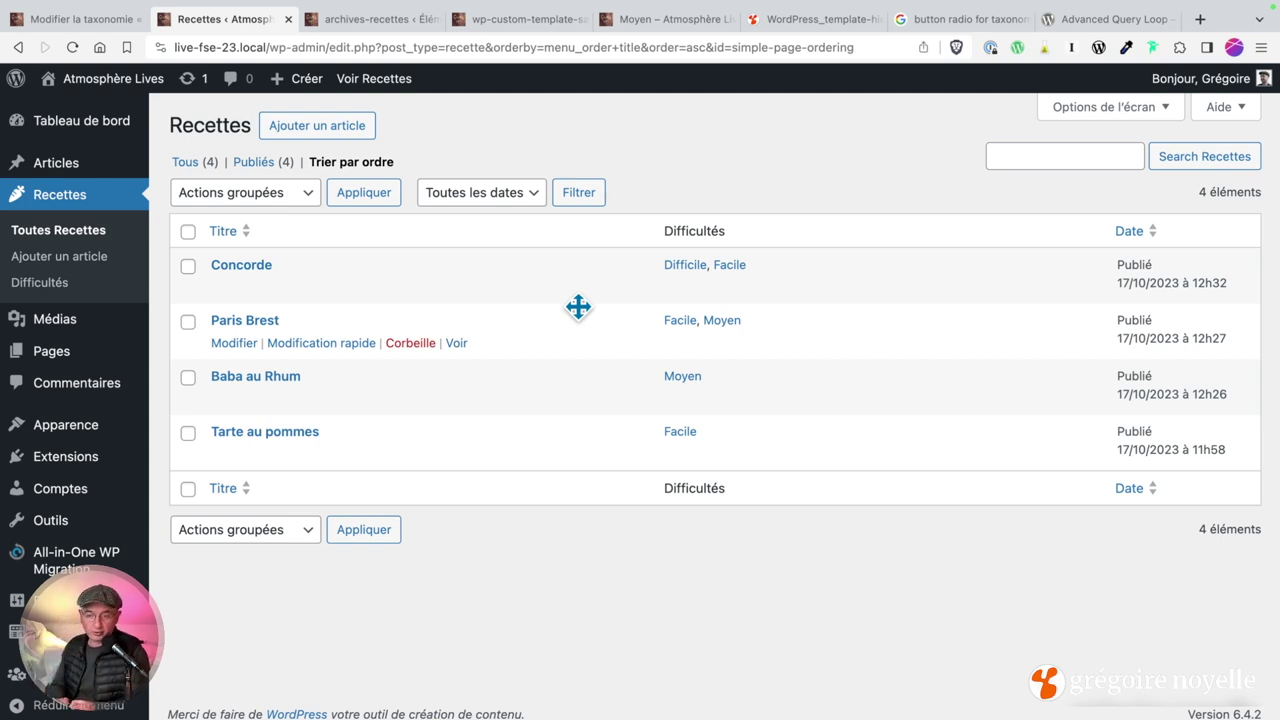
Step: Disable query inheritance from the template on the archives-recettes Boucle de requête block and show its sort order choices
left_click(398, 22)
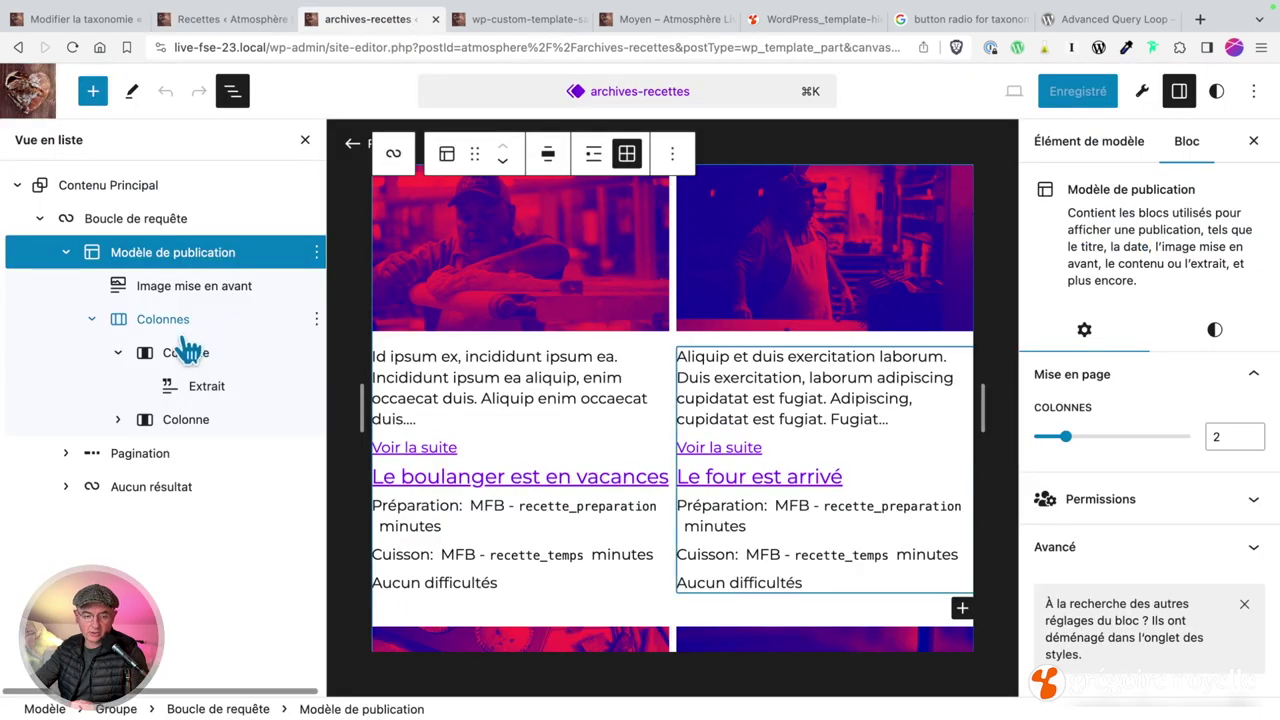
left_click(145, 217)
scroll(1194, 514, "down", 5)
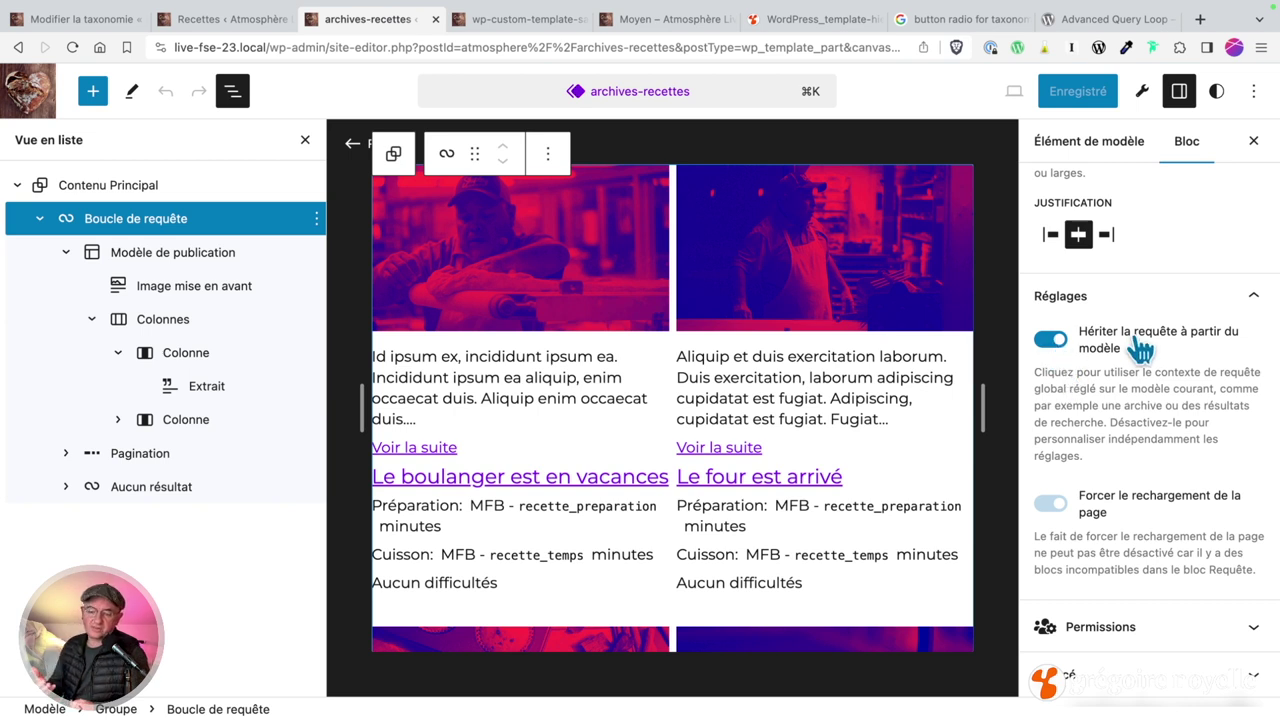
left_click(1050, 340)
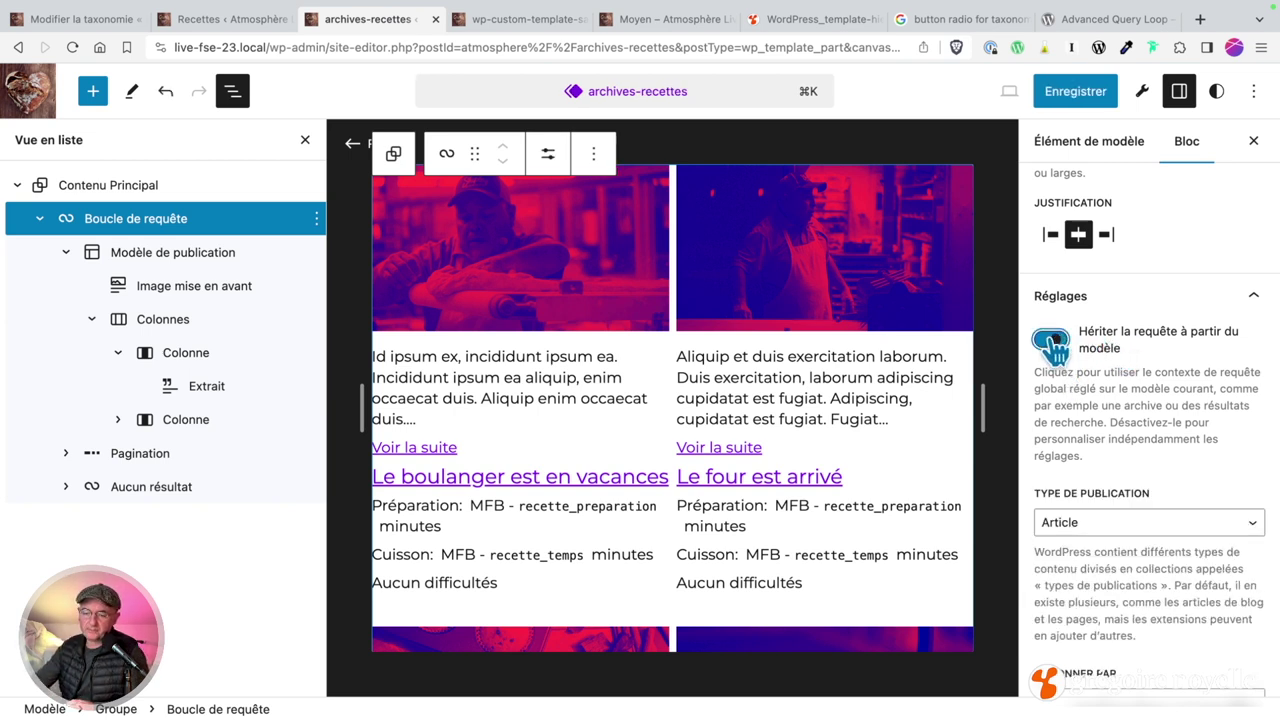
scroll(1128, 600, "down", 1)
left_click(1128, 656)
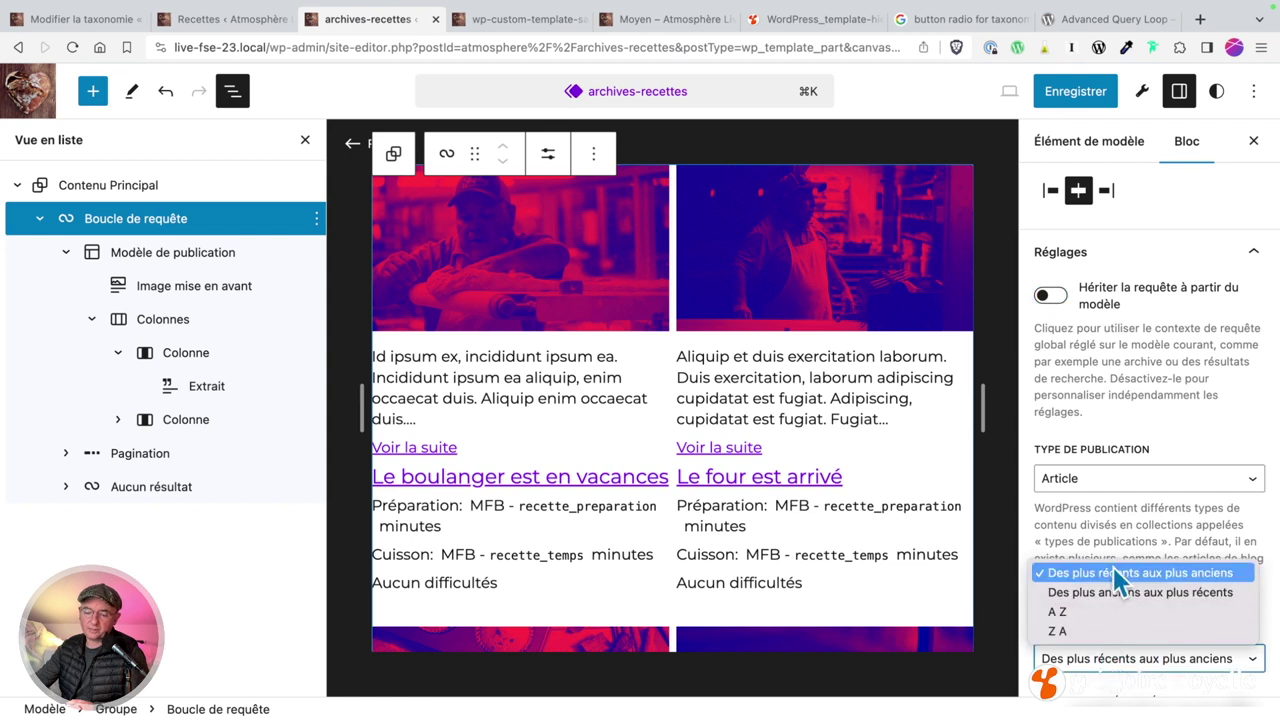
Step: Turn Hériter la requête à partir du modèle back on for the Boucle de requête block and save the archives-recettes part
left_click(1048, 292)
left_click(1075, 91)
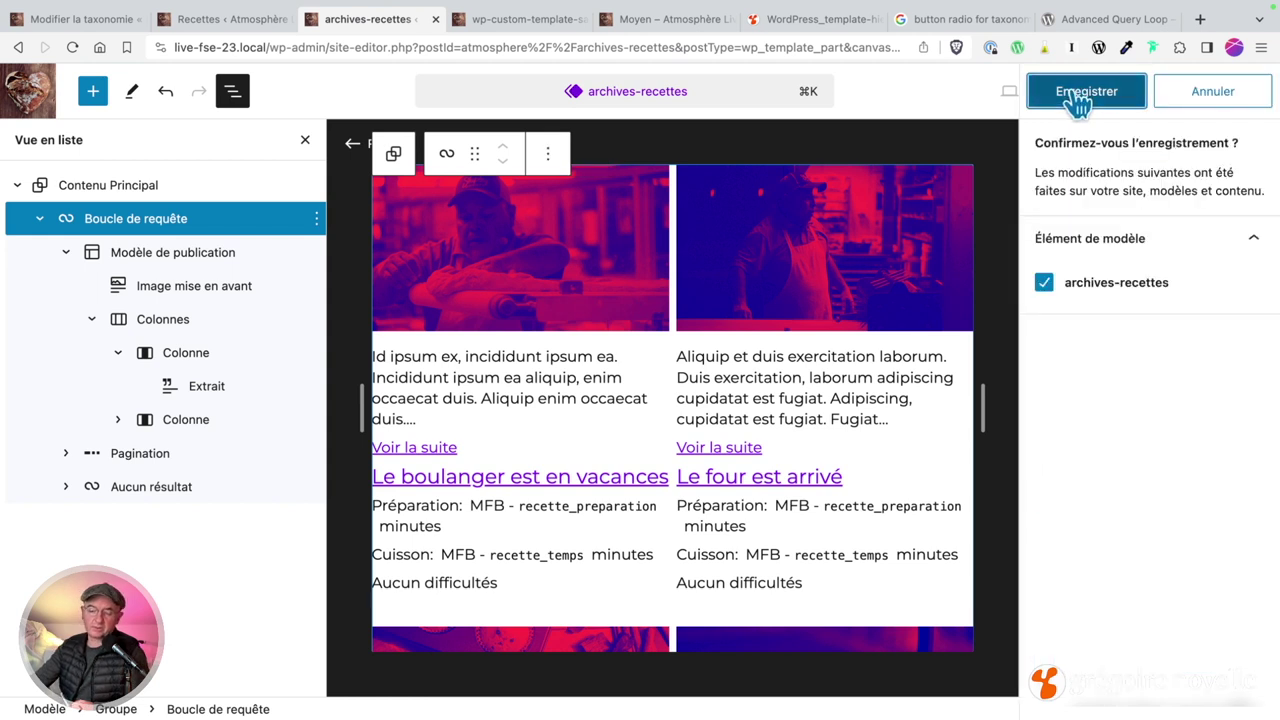
left_click(1076, 93)
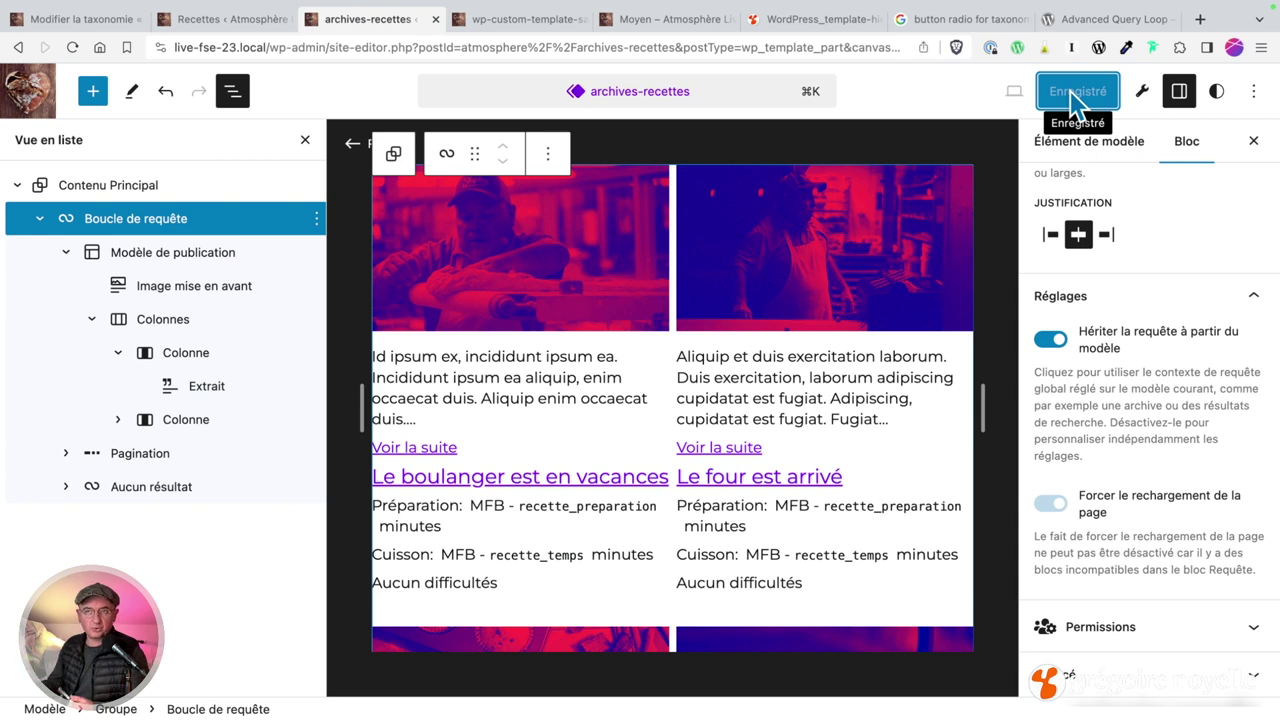
Step: Go back to the Advanced Query Loop plugin page and look over its presentation
left_click(1124, 22)
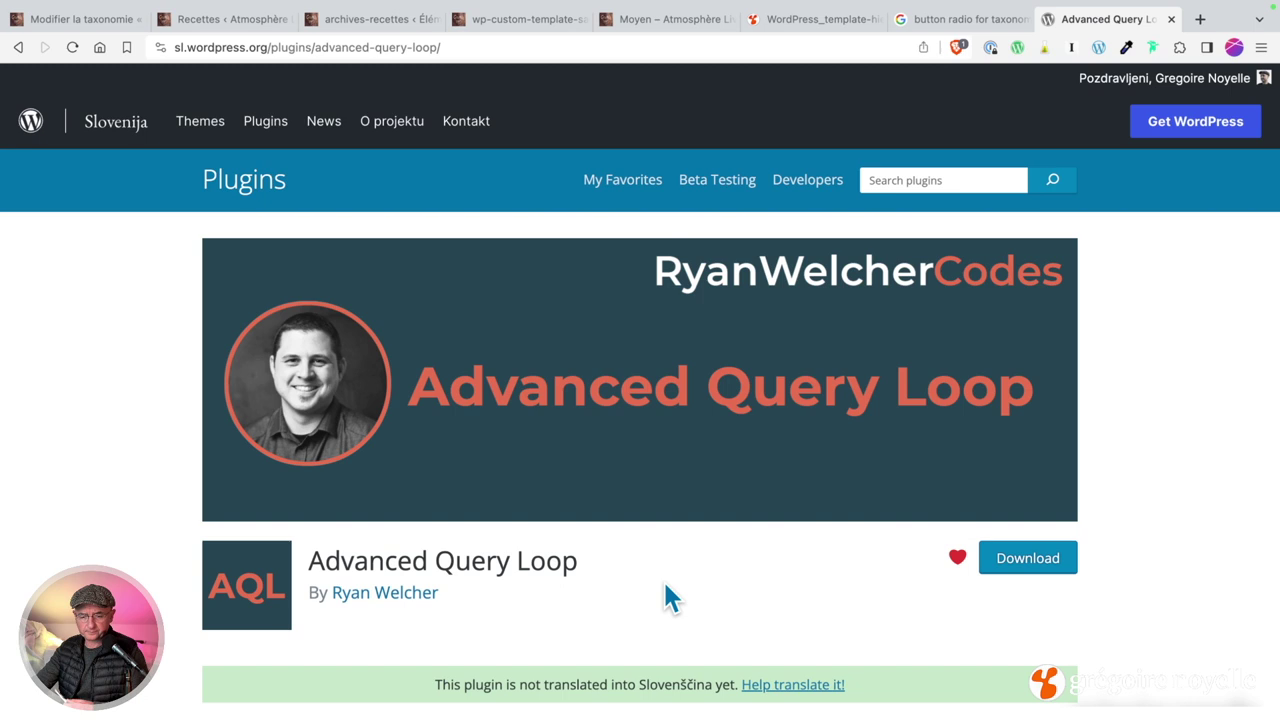
scroll(600, 510, "down", 1)
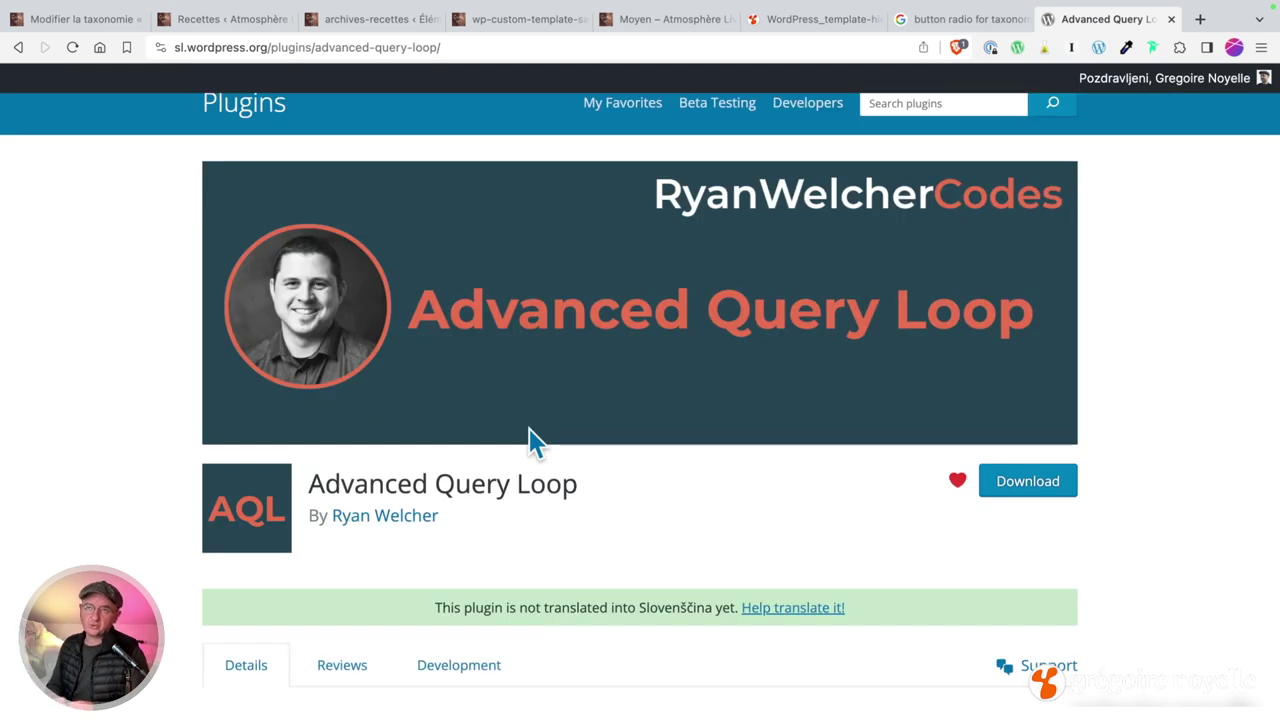